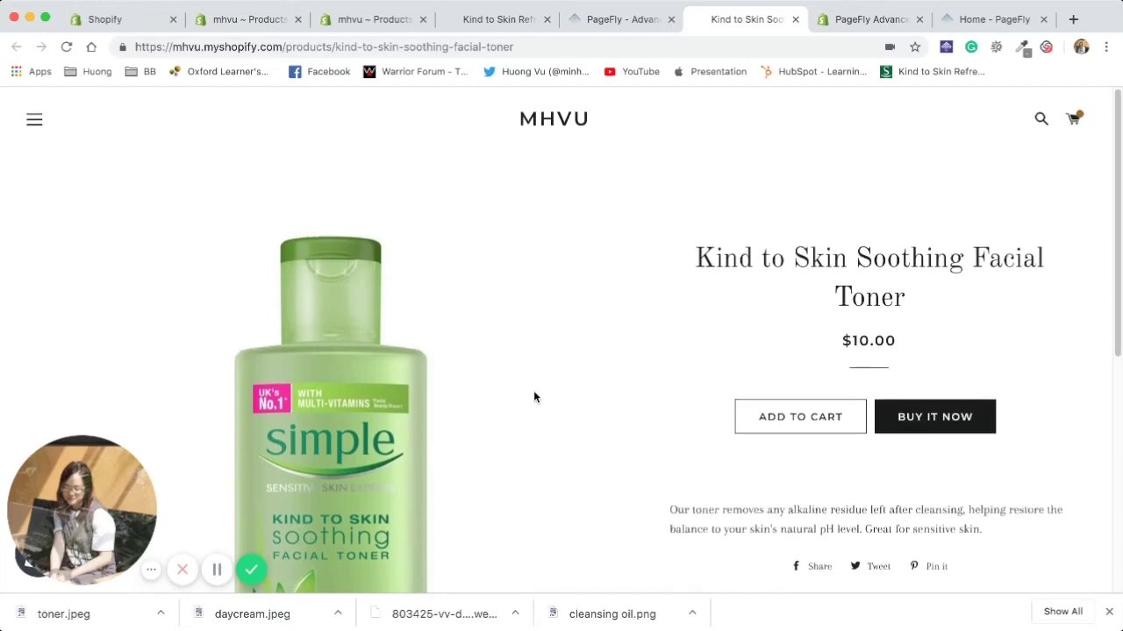
- Compare the default Kind to Skin Soothing Facial Toner product page with the PageFly Advanced Page Builder listing in the Shopify App Store
scroll(534, 397, down, 2)
scroll(534, 397, up, 2)
scroll(533, 421, down, 2)
scroll(533, 421, up, 2)
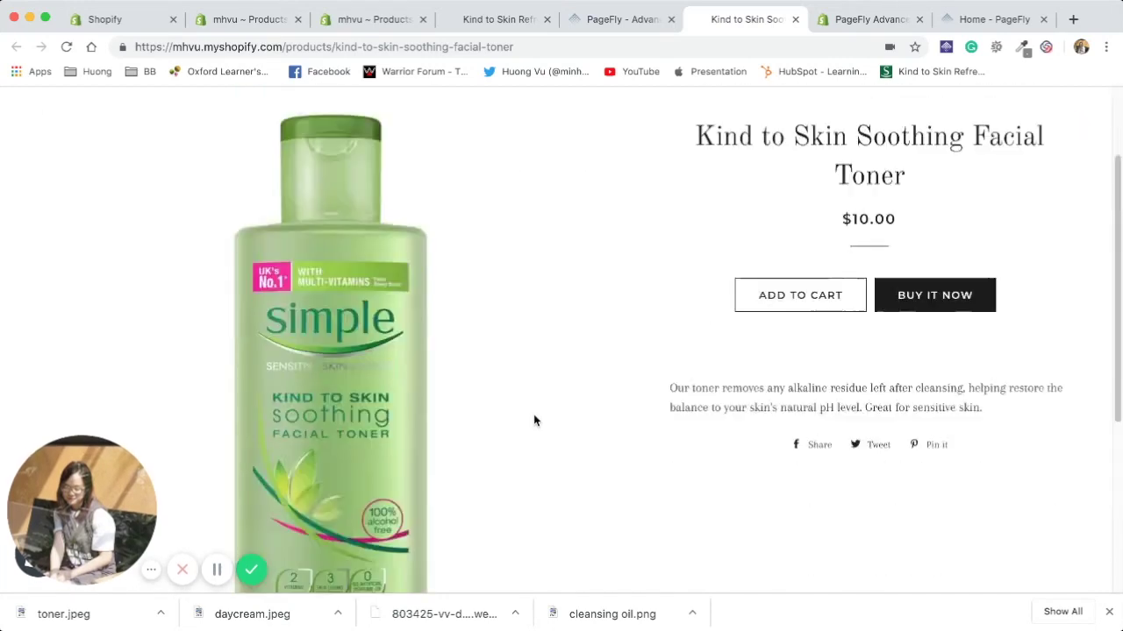
scroll(534, 421, down, 2)
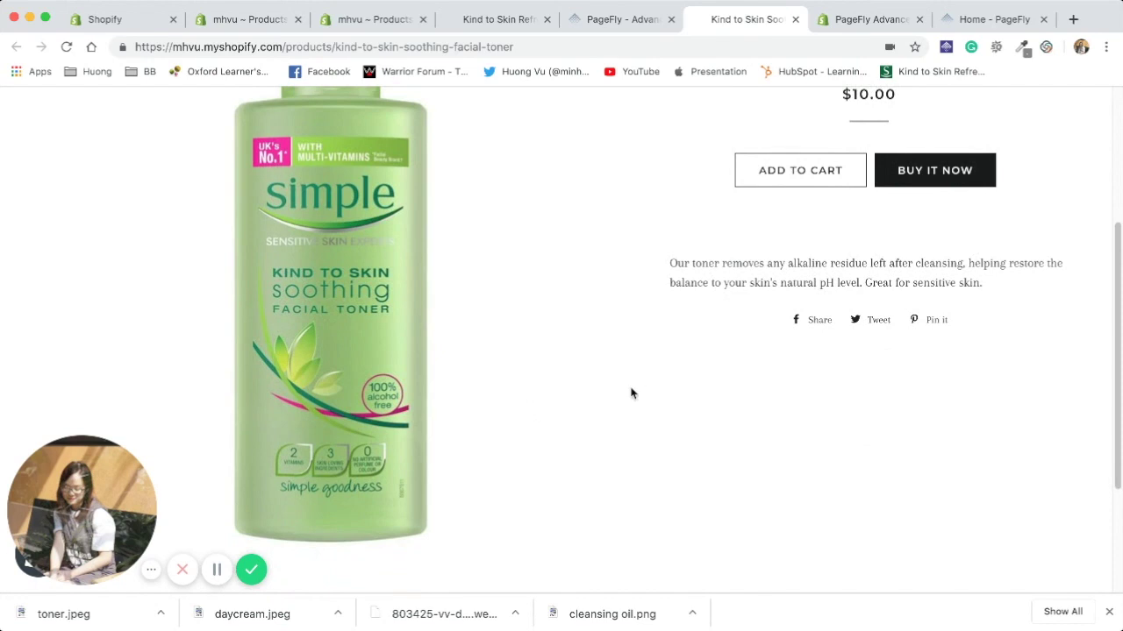
click(860, 18)
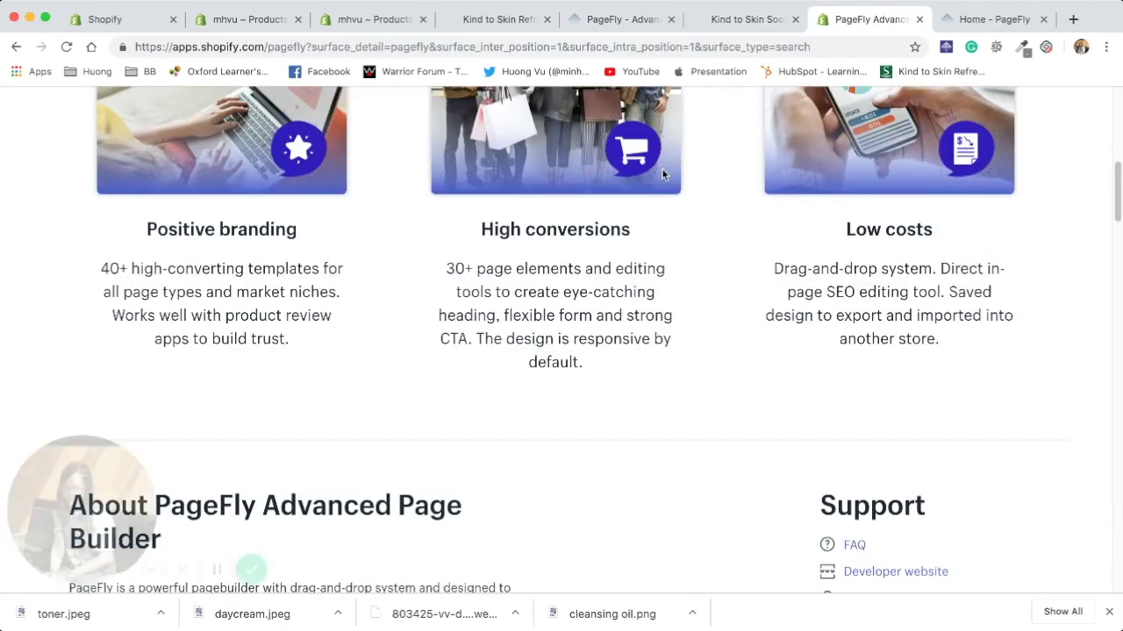
scroll(649, 176, up, 10)
scroll(638, 180, down, 1)
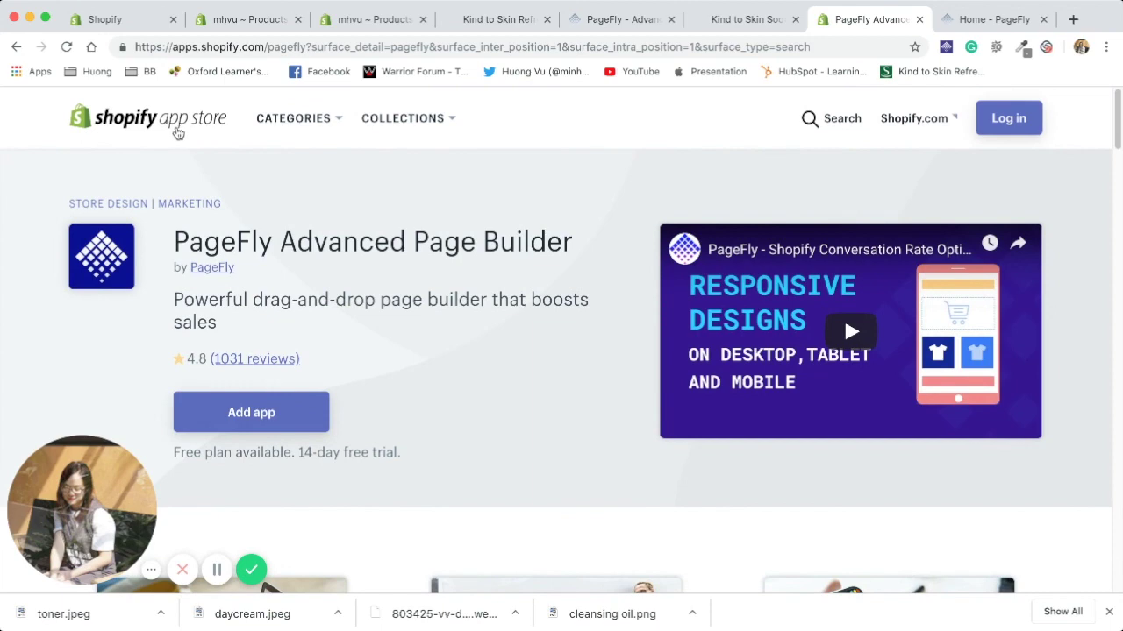
scroll(509, 233, down, 4)
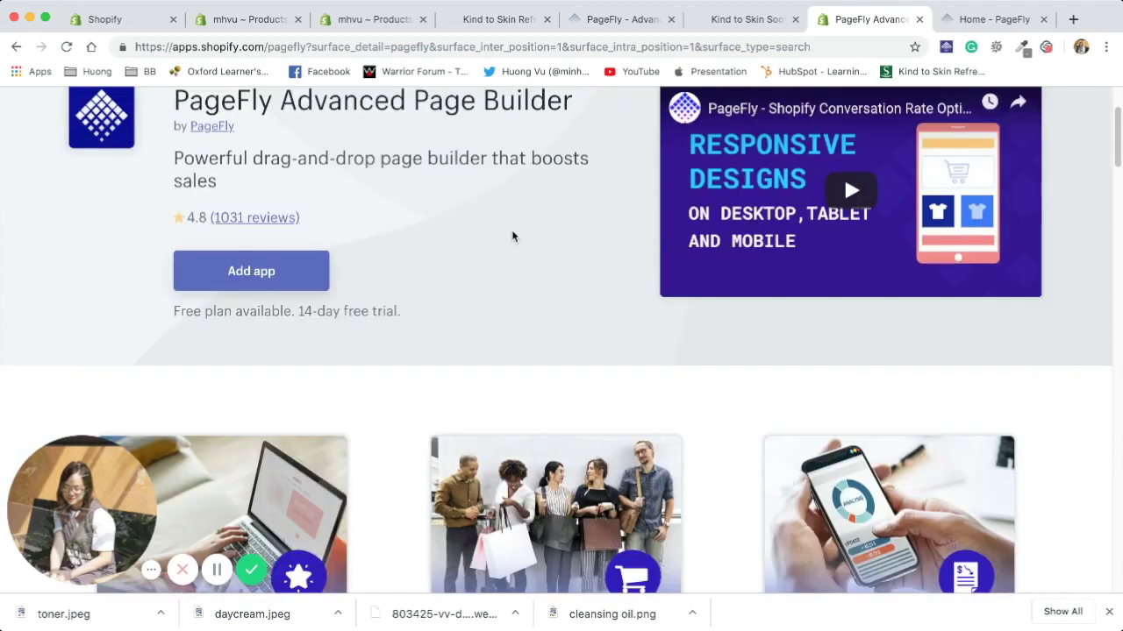
click(744, 19)
scroll(475, 235, up, 5)
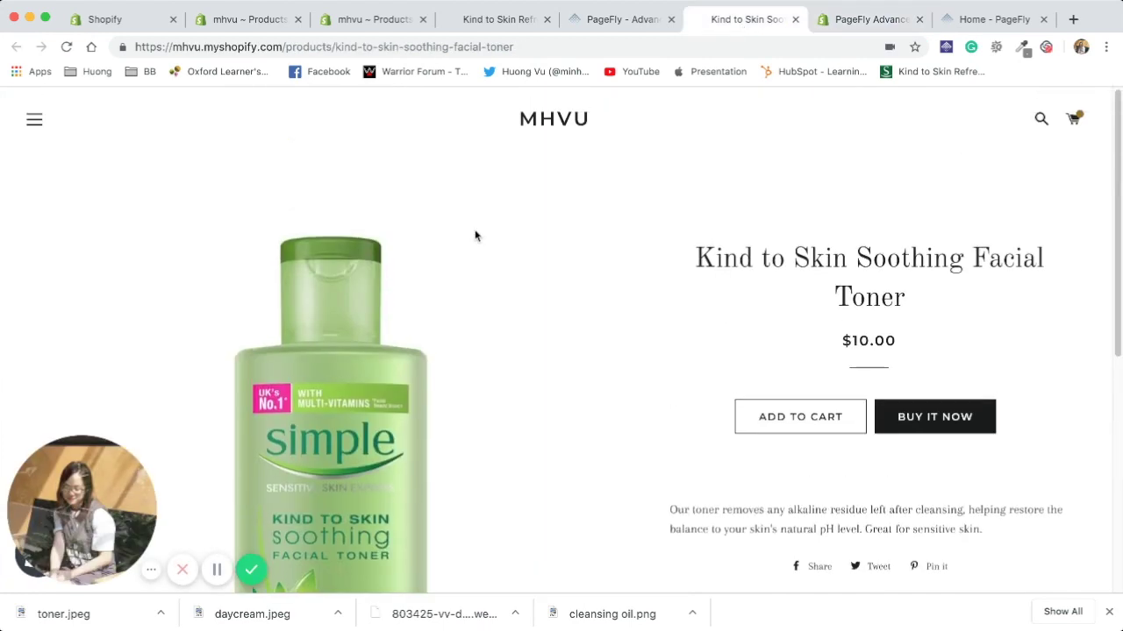
scroll(475, 235, down, 3)
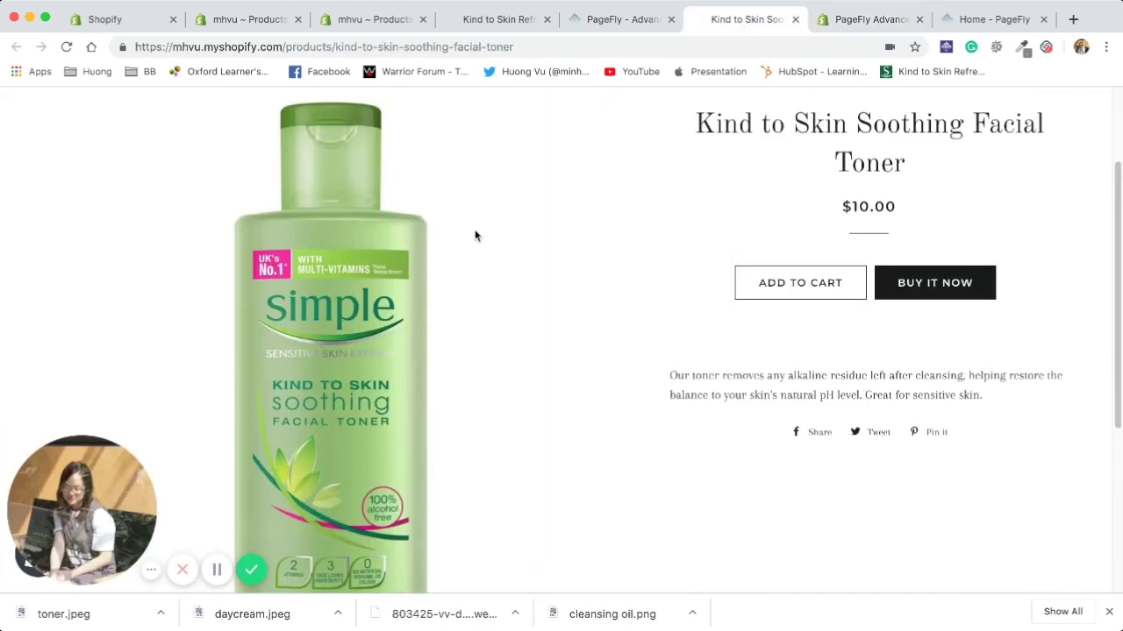
- Review the customized Kind to Skin Refreshing Facial Gel Wash product page through to its You May Also Like section
click(614, 19)
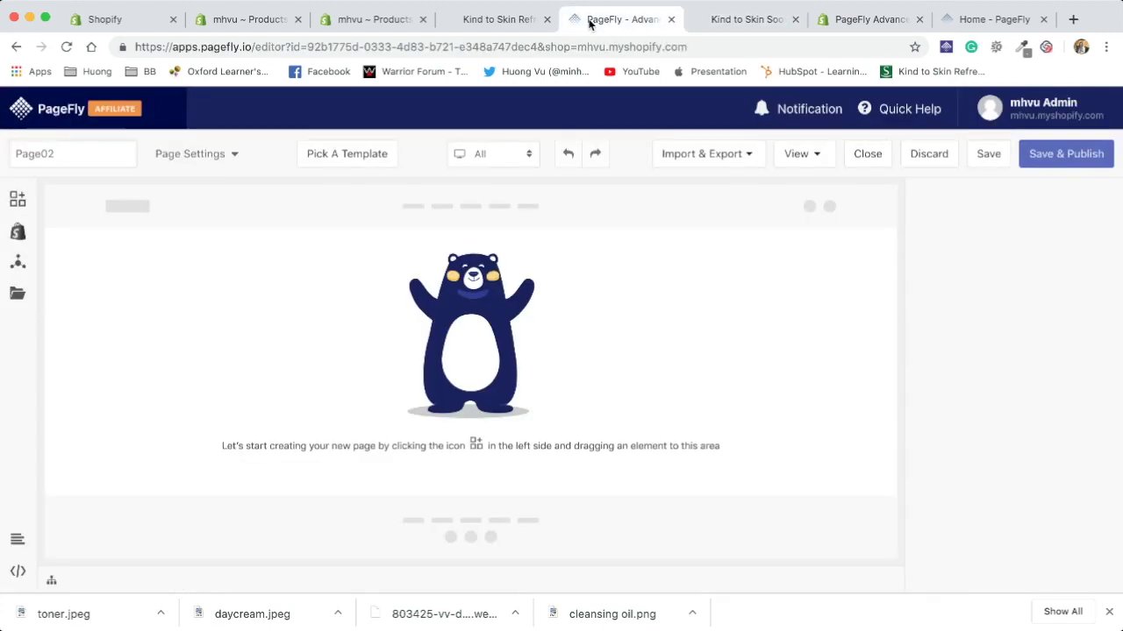
click(504, 20)
drag(505, 22, 627, 22)
scroll(622, 299, down, 15)
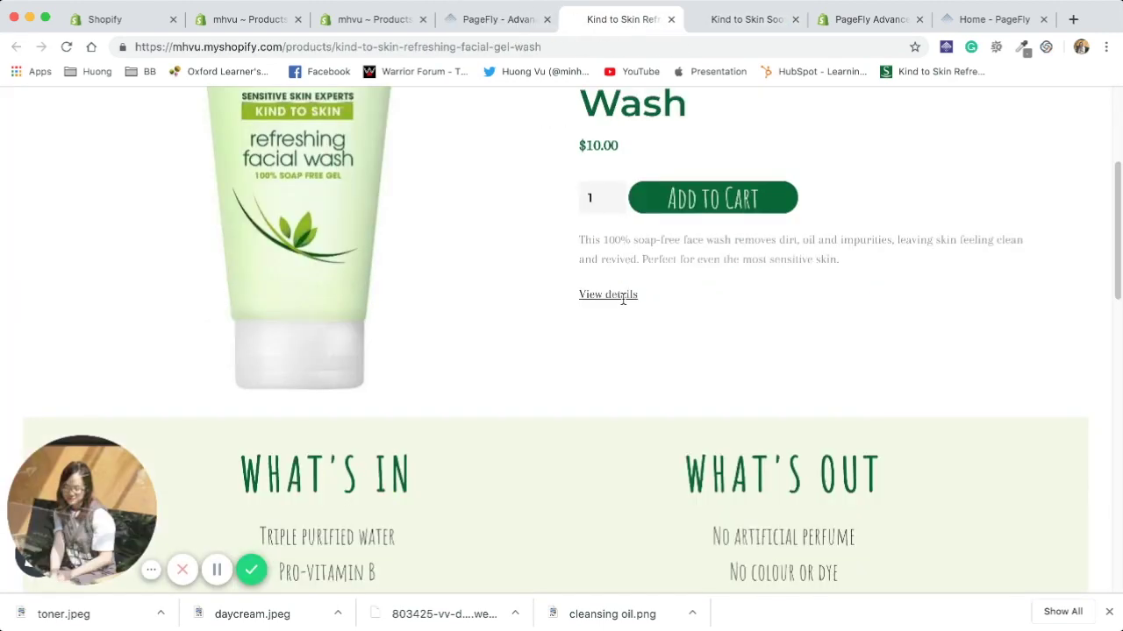
scroll(622, 299, down, 3)
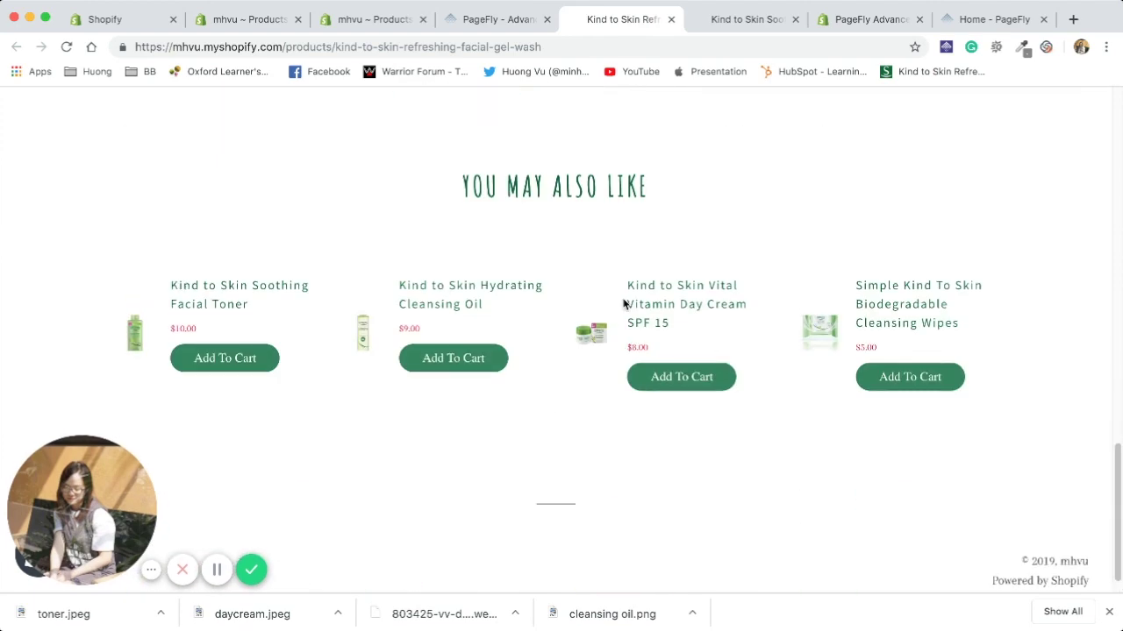
scroll(622, 301, up, 15)
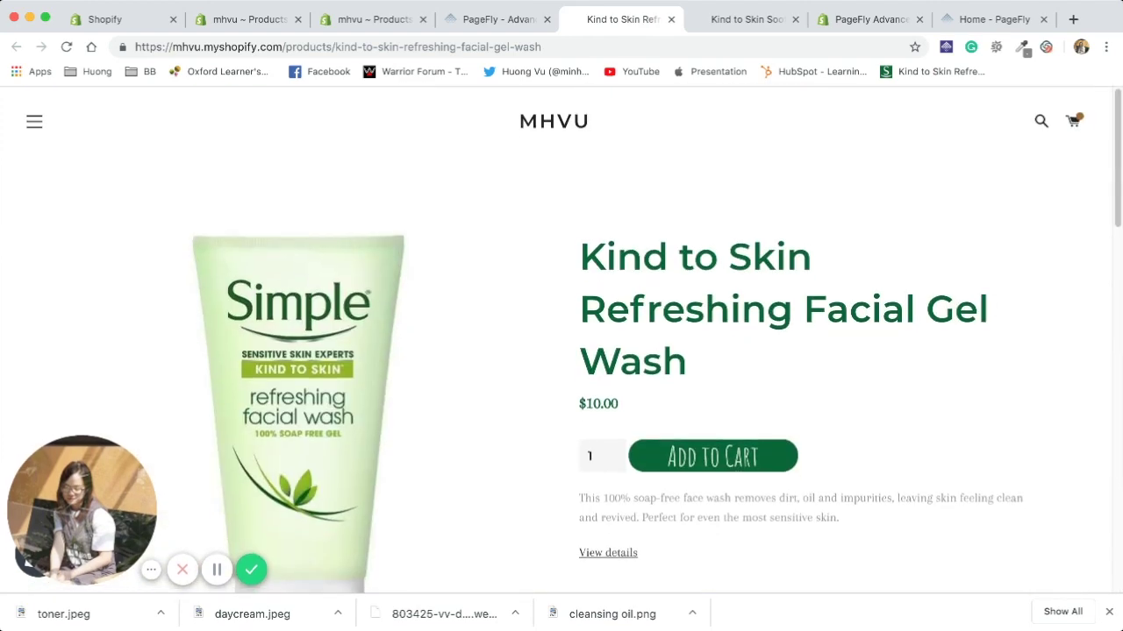
- Close the Page02 editor and set up a new product page titled Page03 with the Custom page layout
click(463, 20)
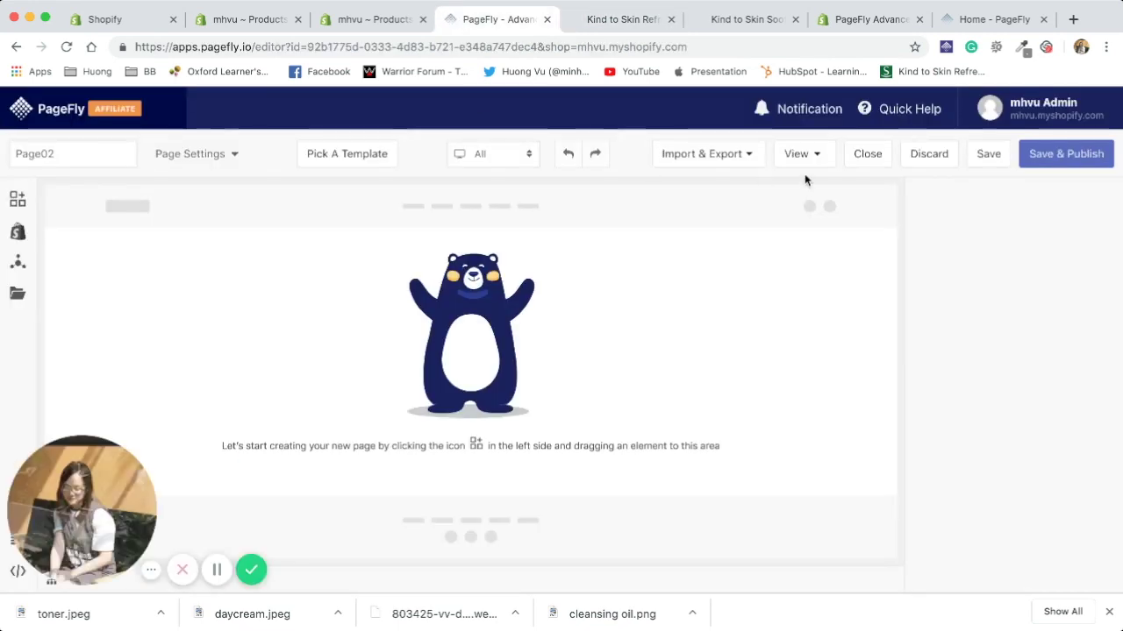
click(866, 165)
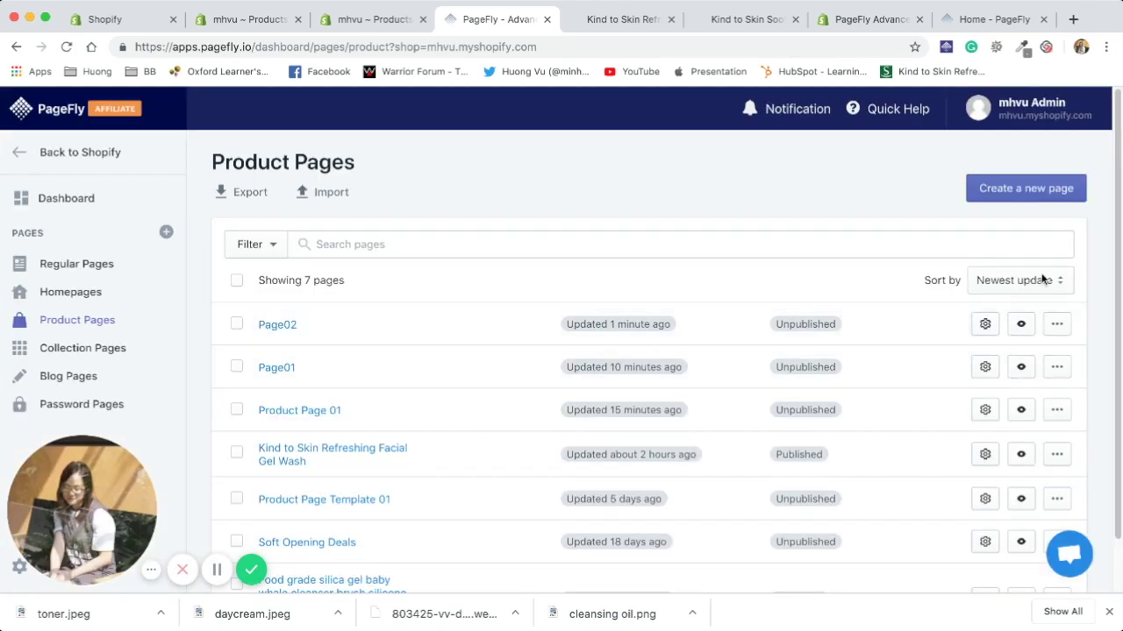
click(1009, 193)
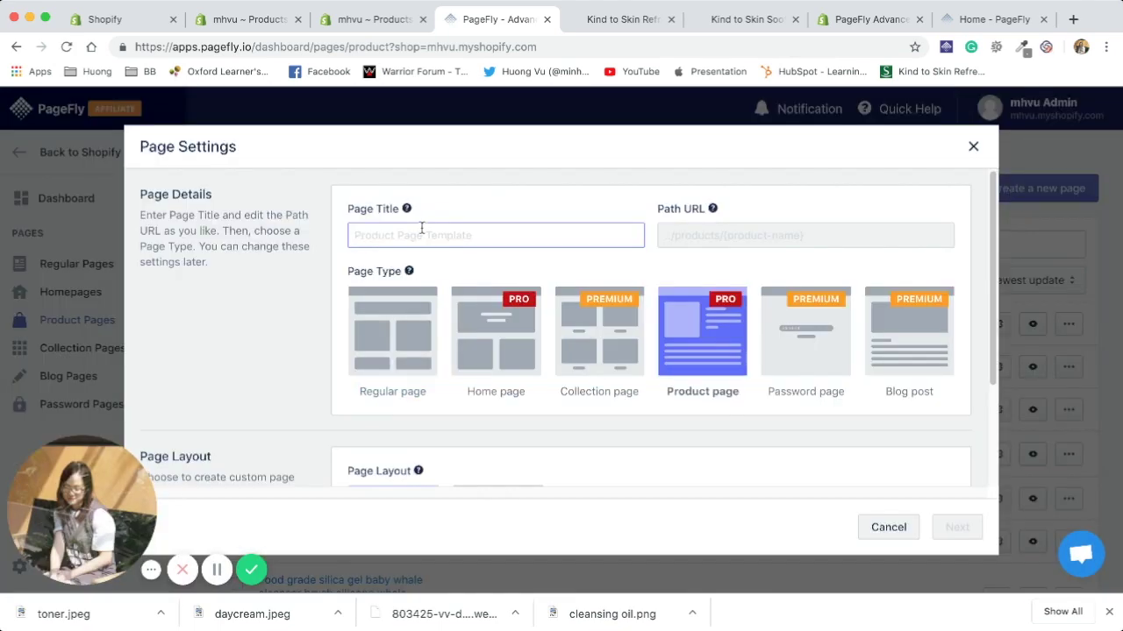
text(Page03)
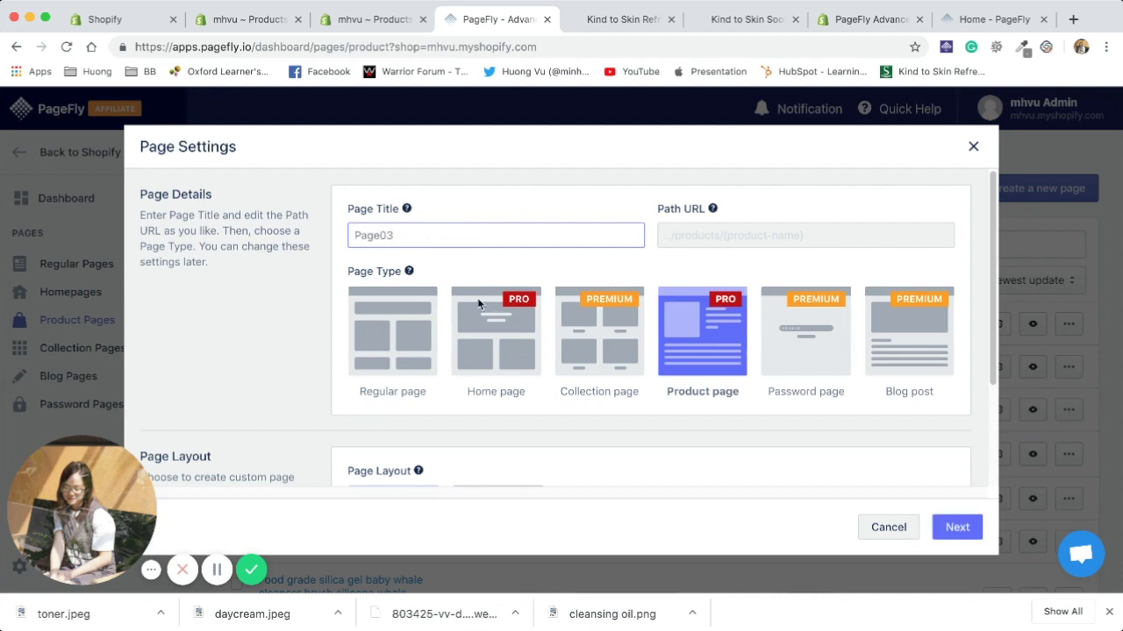
scroll(562, 333, down, 3)
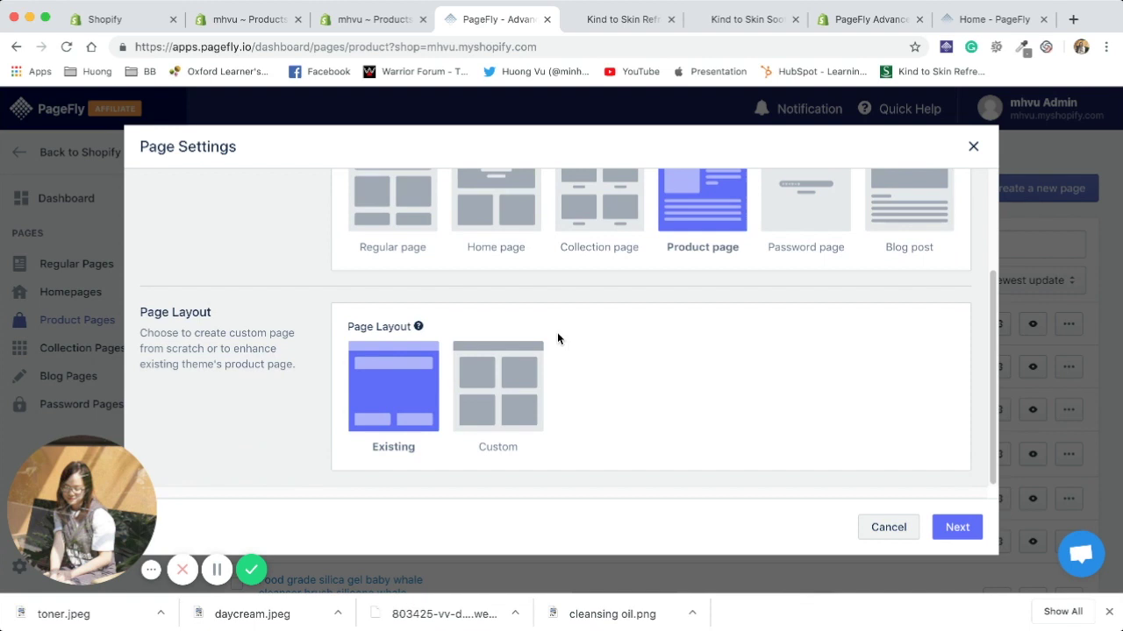
click(498, 383)
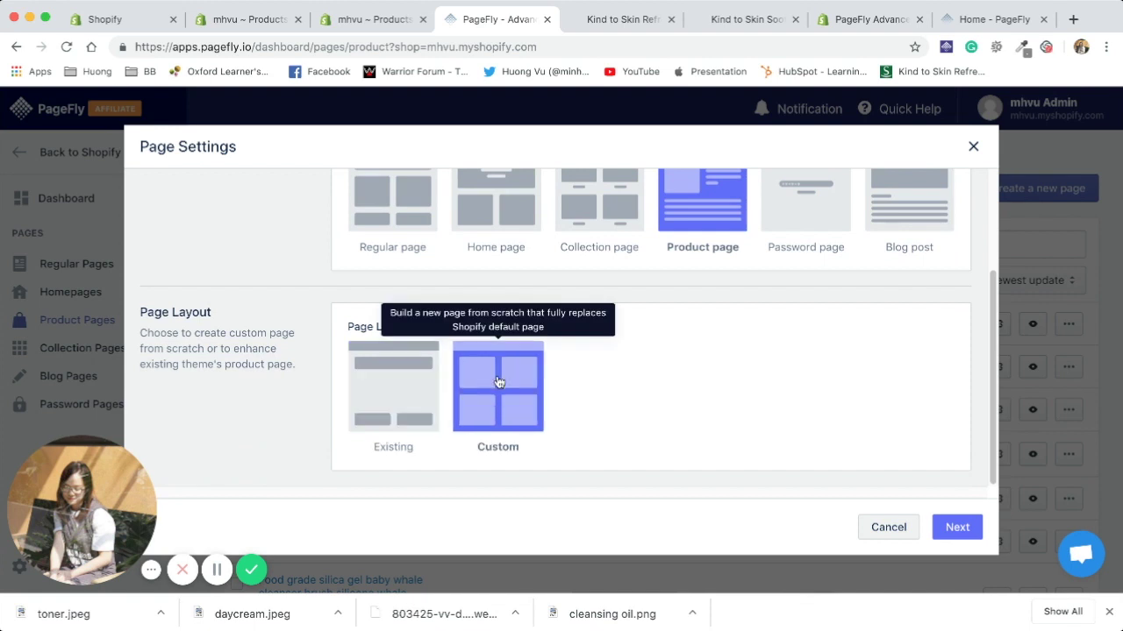
click(958, 528)
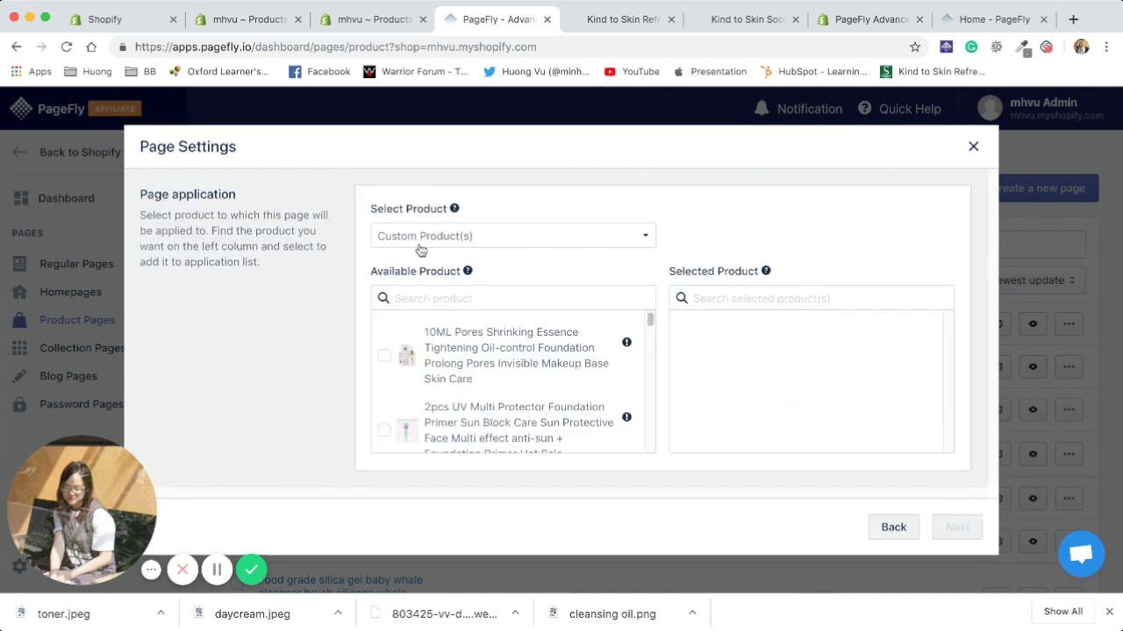
- Apply the new page to the product Kind to Skin Refreshing Facial Gel Wash
scroll(478, 388, down, 3)
scroll(478, 389, down, 6)
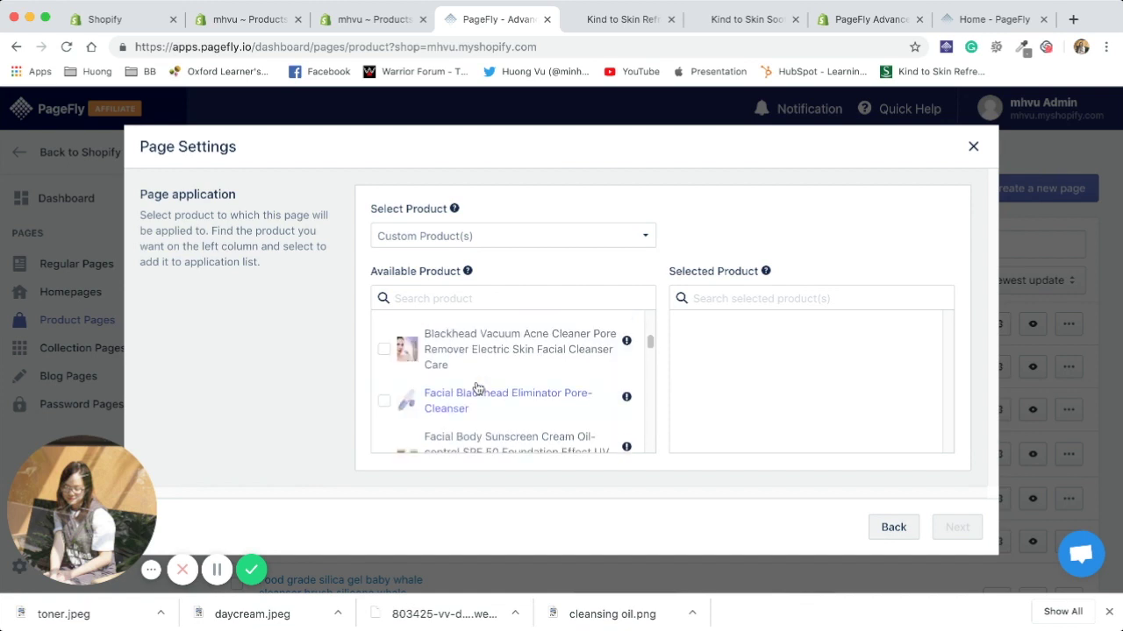
click(461, 423)
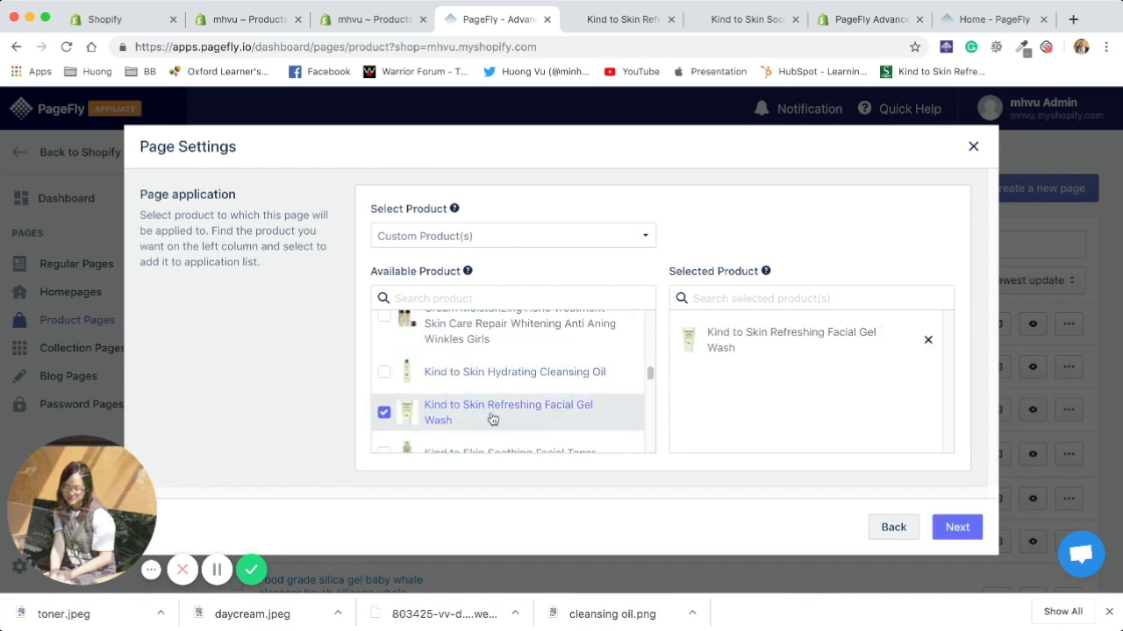
click(956, 527)
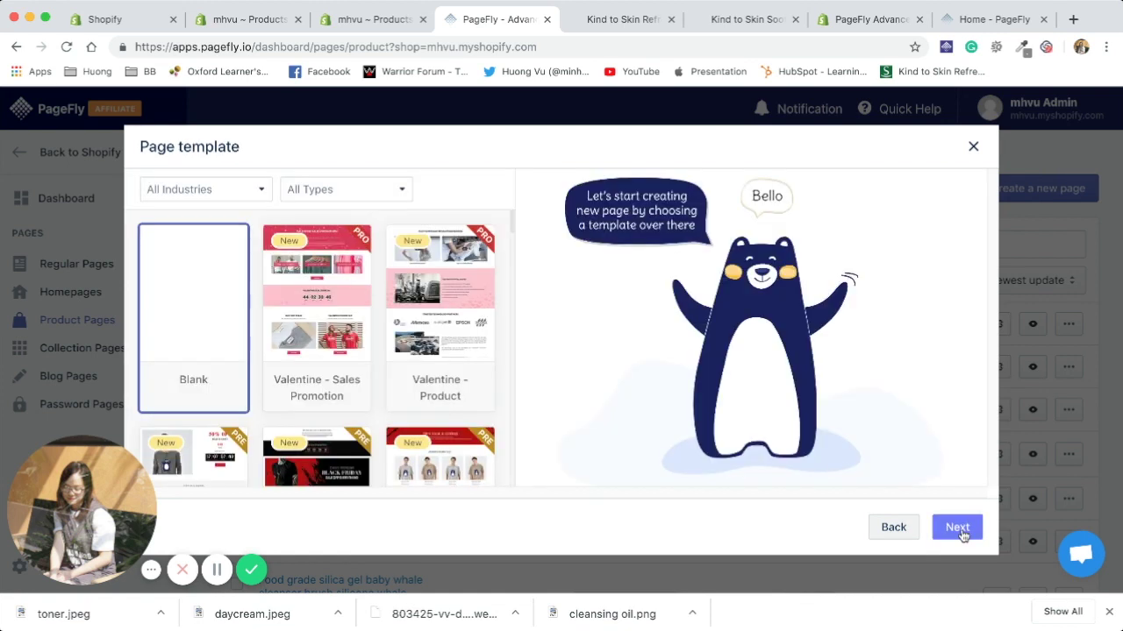
- Look through the page templates and create Page03 from the Blank template
scroll(379, 405, down, 10)
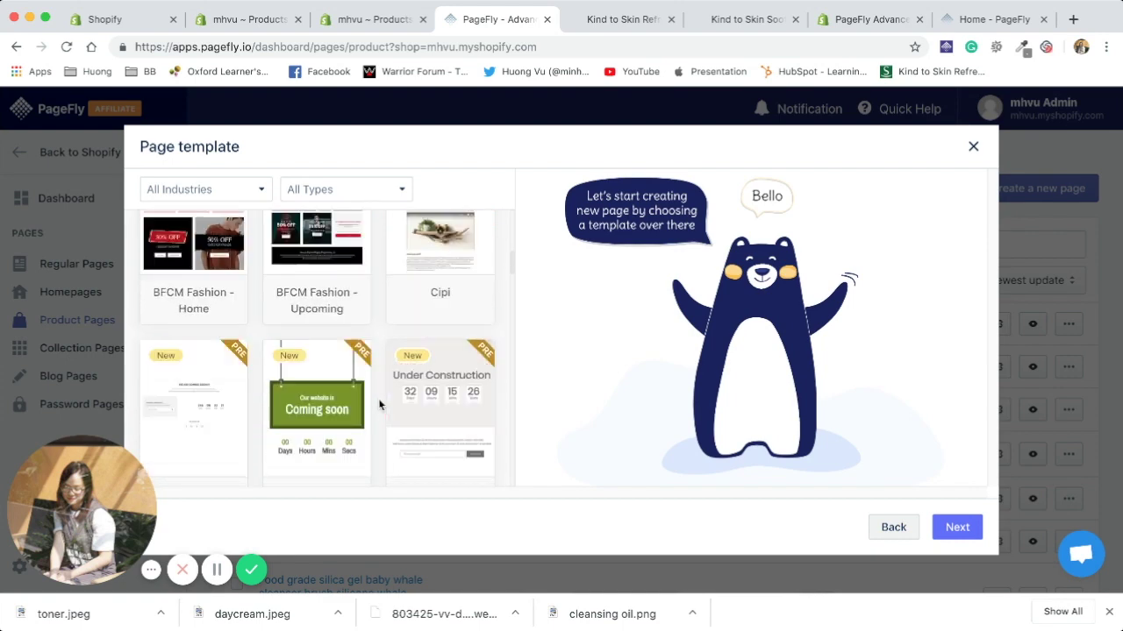
scroll(378, 405, up, 3)
scroll(379, 404, down, 4)
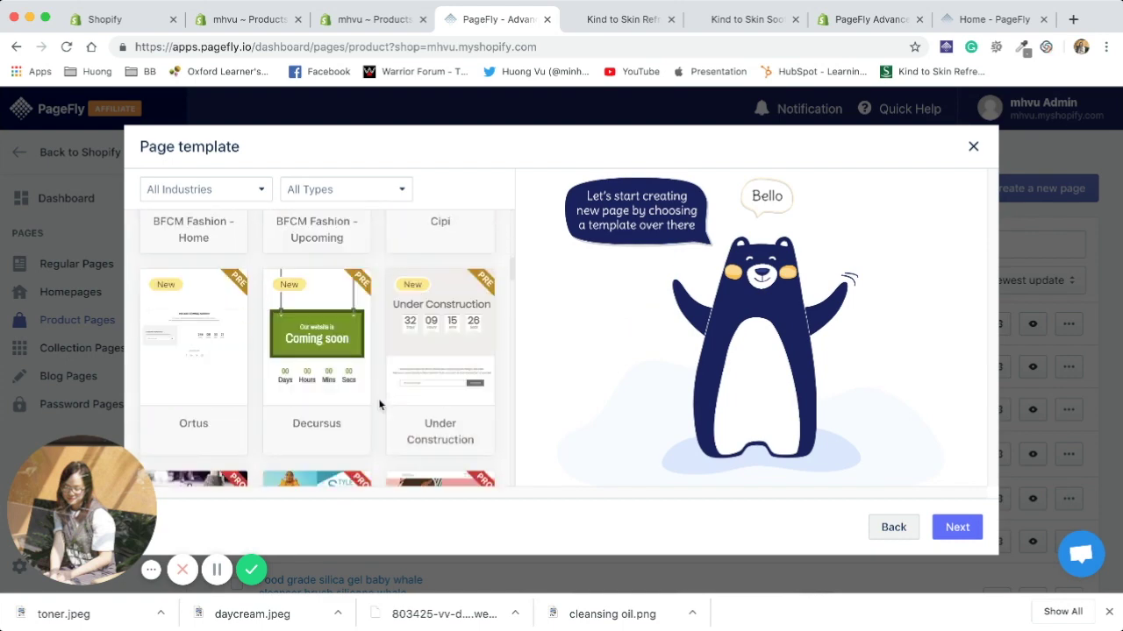
scroll(381, 400, up, 10)
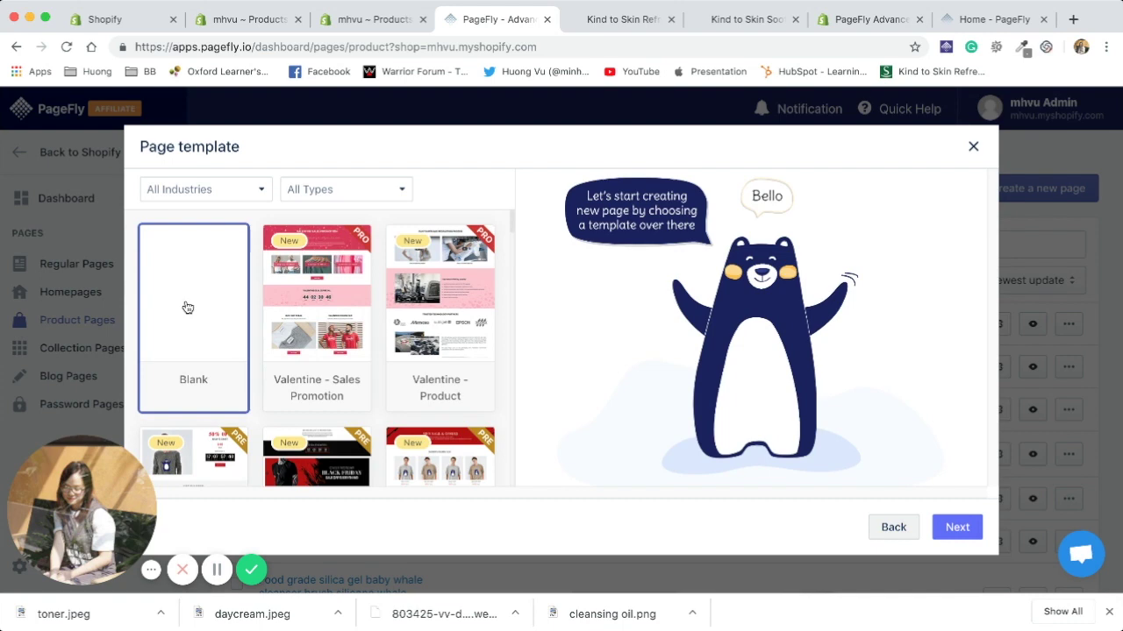
click(957, 530)
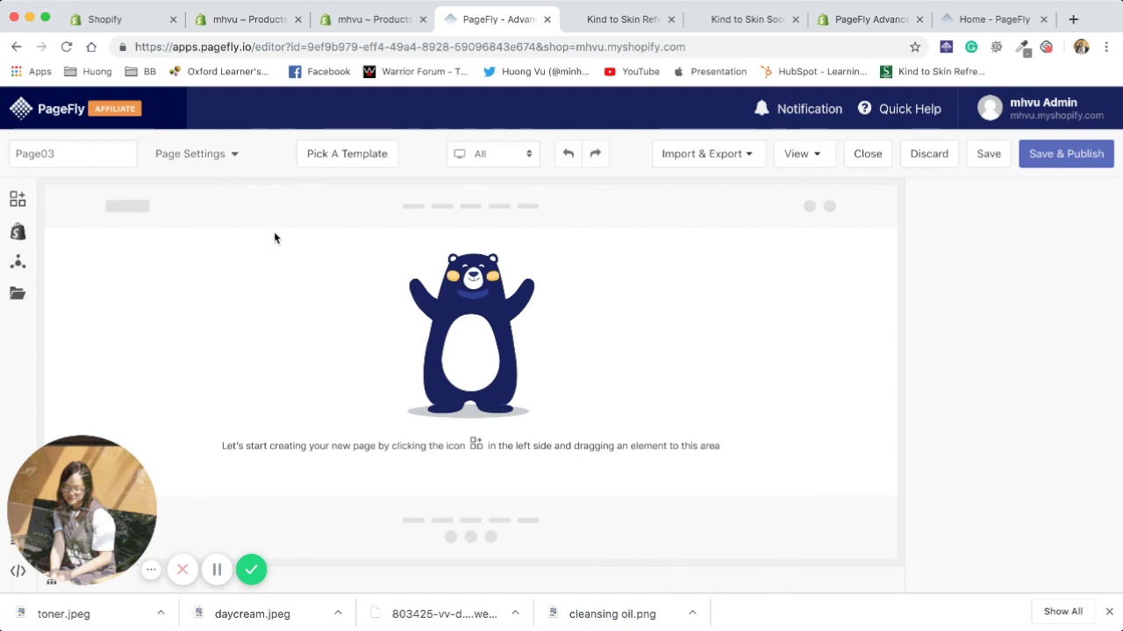
- Examine the editor's basic elements, third-party elements, premade sections, general page settings and device view options
click(18, 200)
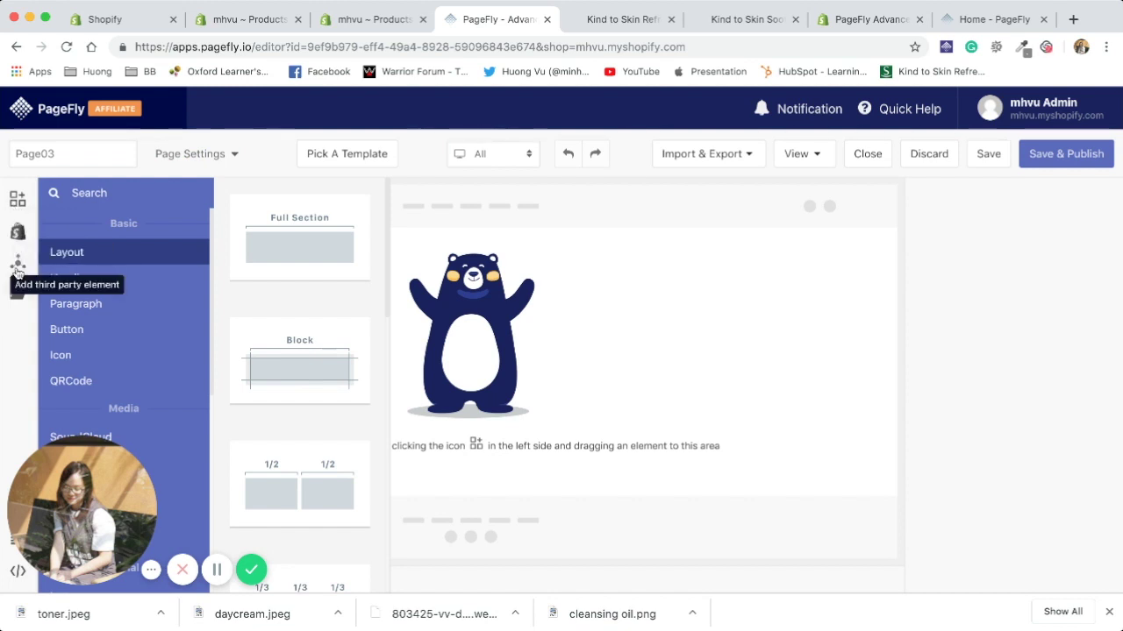
click(17, 263)
click(17, 296)
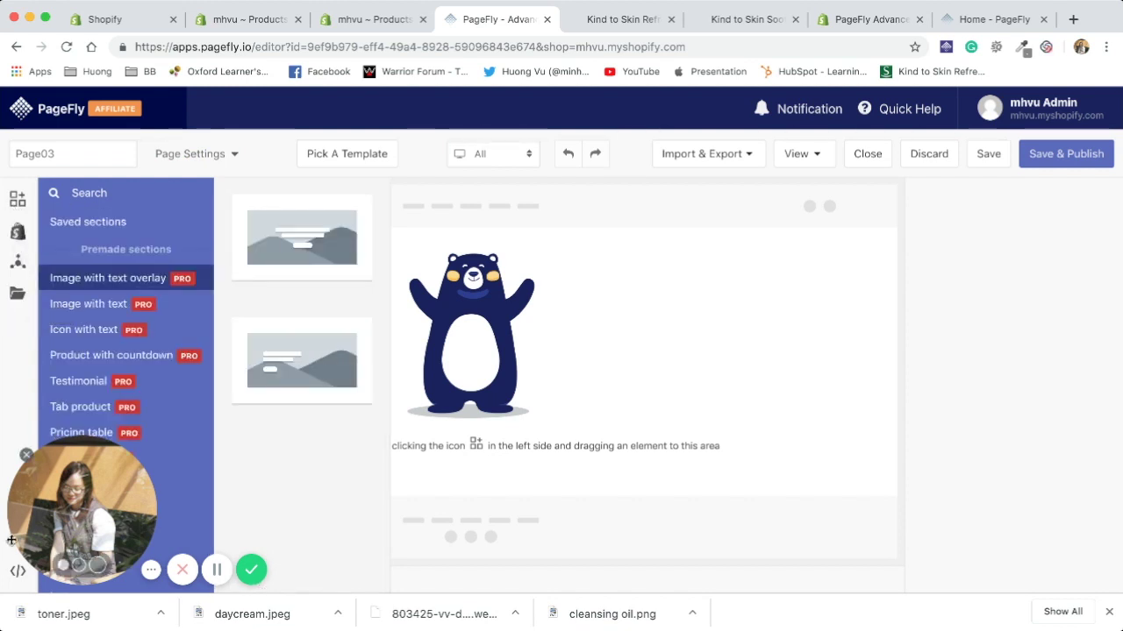
click(201, 155)
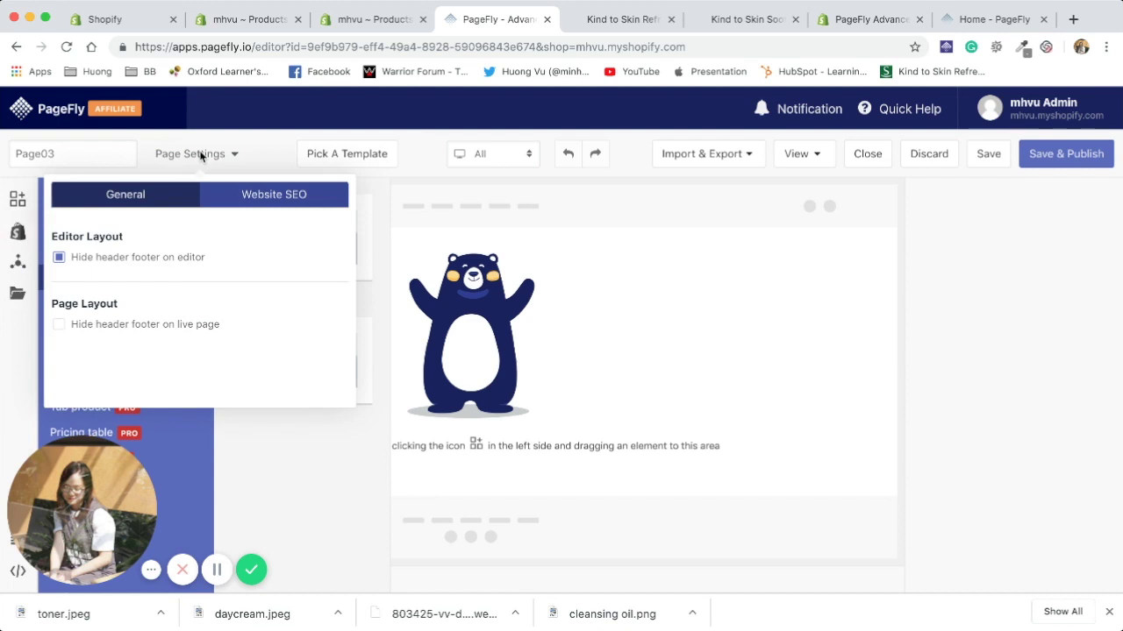
click(201, 155)
click(511, 153)
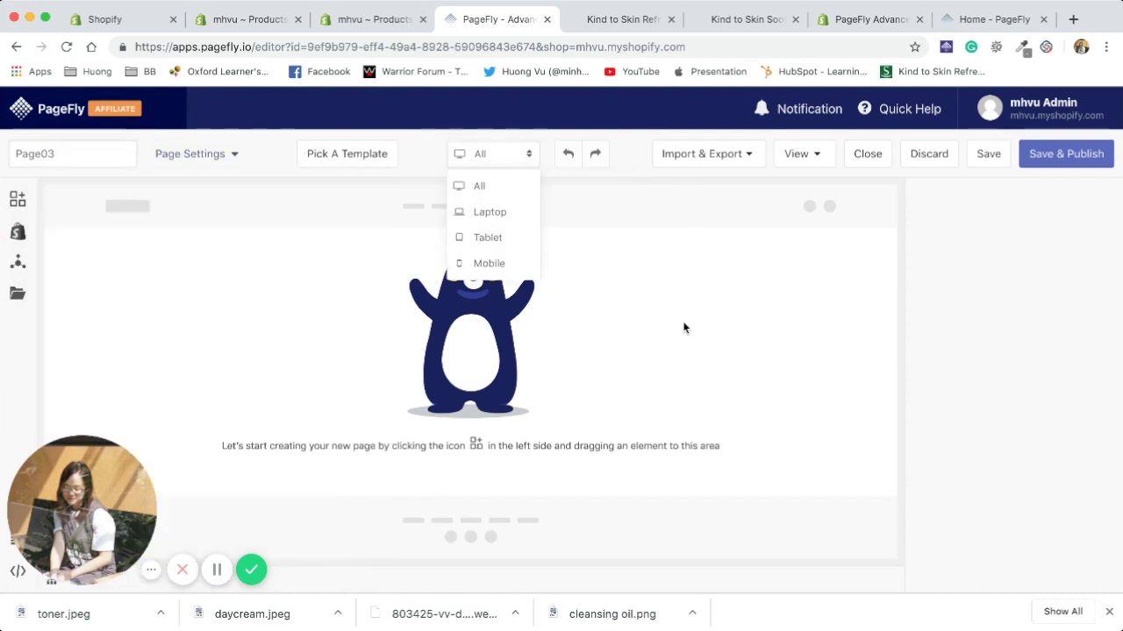
- Browse the PageFly help center's topics, frequently asked questions and how-to tutorials
click(993, 19)
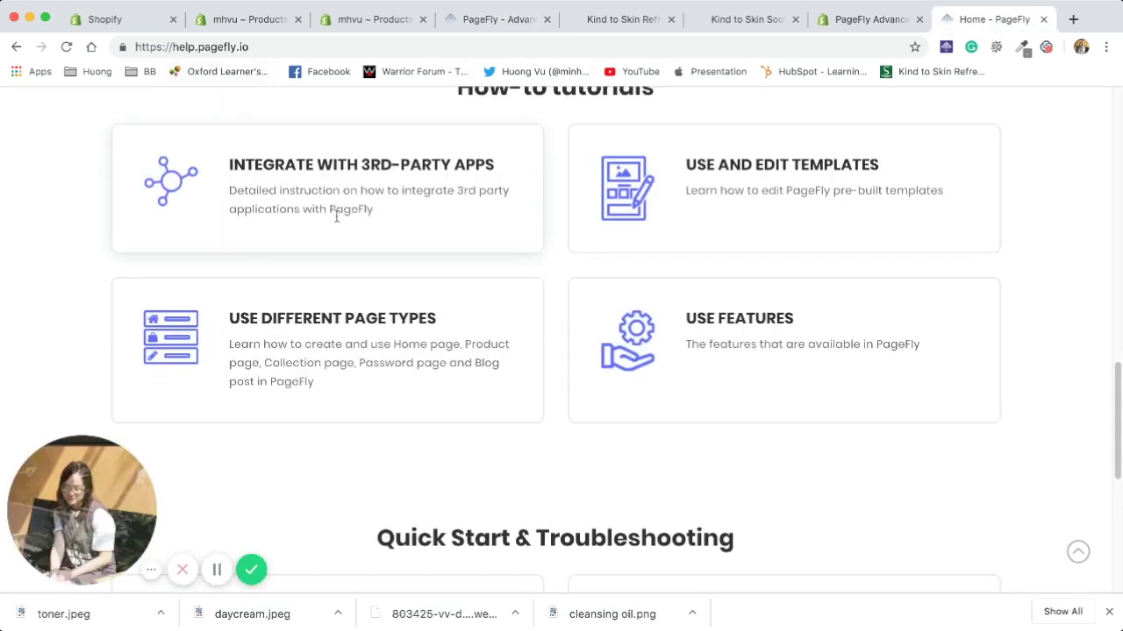
scroll(658, 346, up, 10)
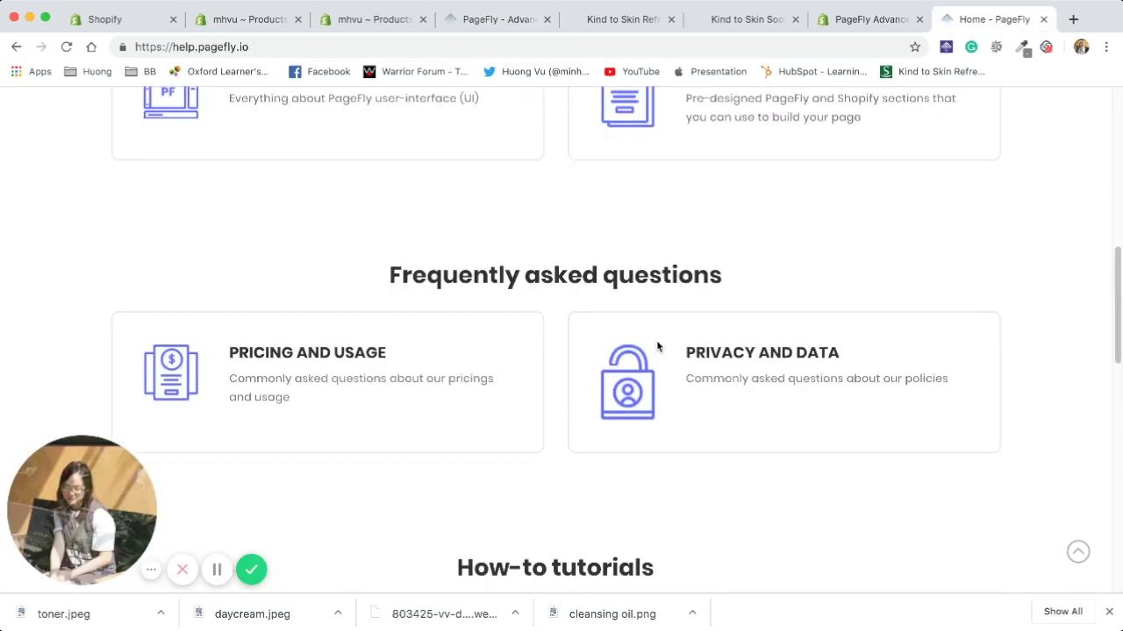
scroll(675, 378, up, 2)
scroll(694, 413, down, 6)
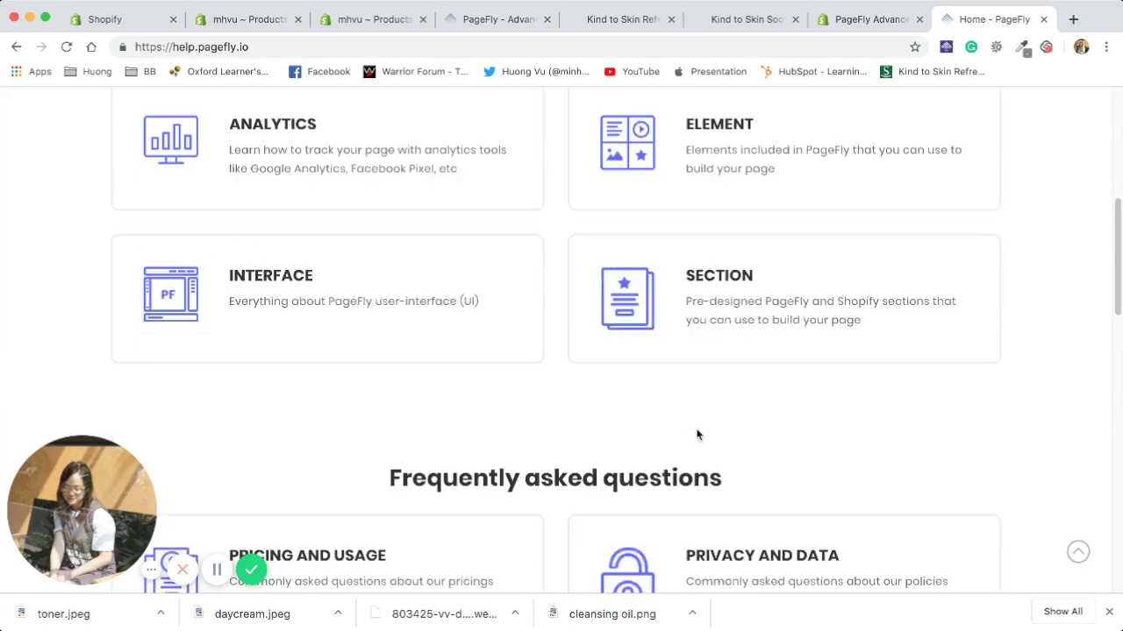
scroll(697, 434, down, 5)
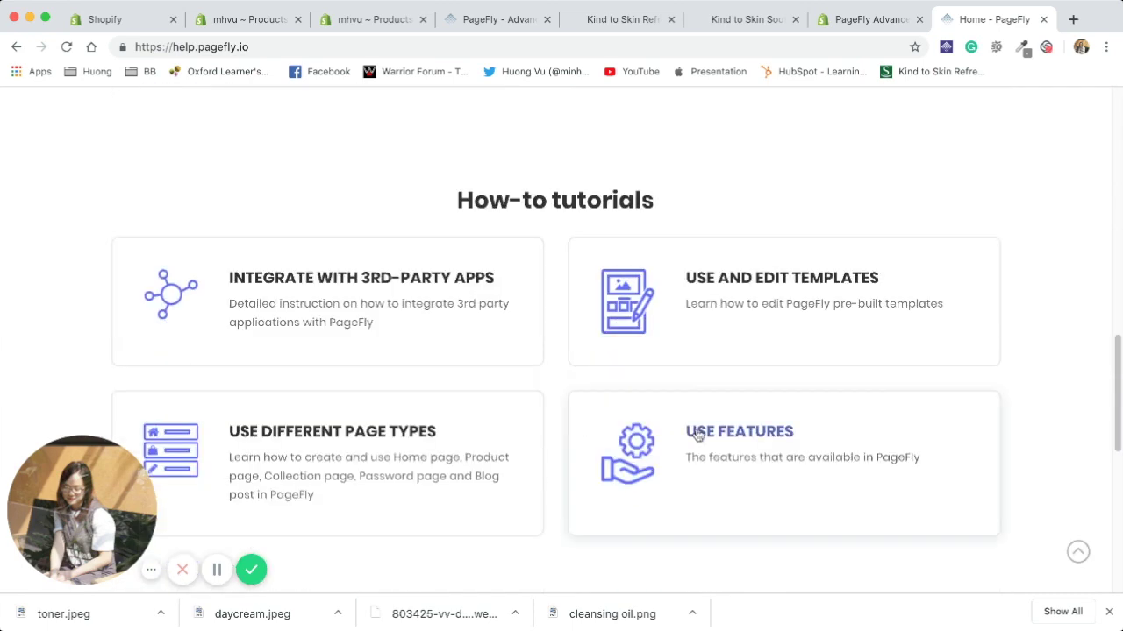
scroll(697, 434, down, 5)
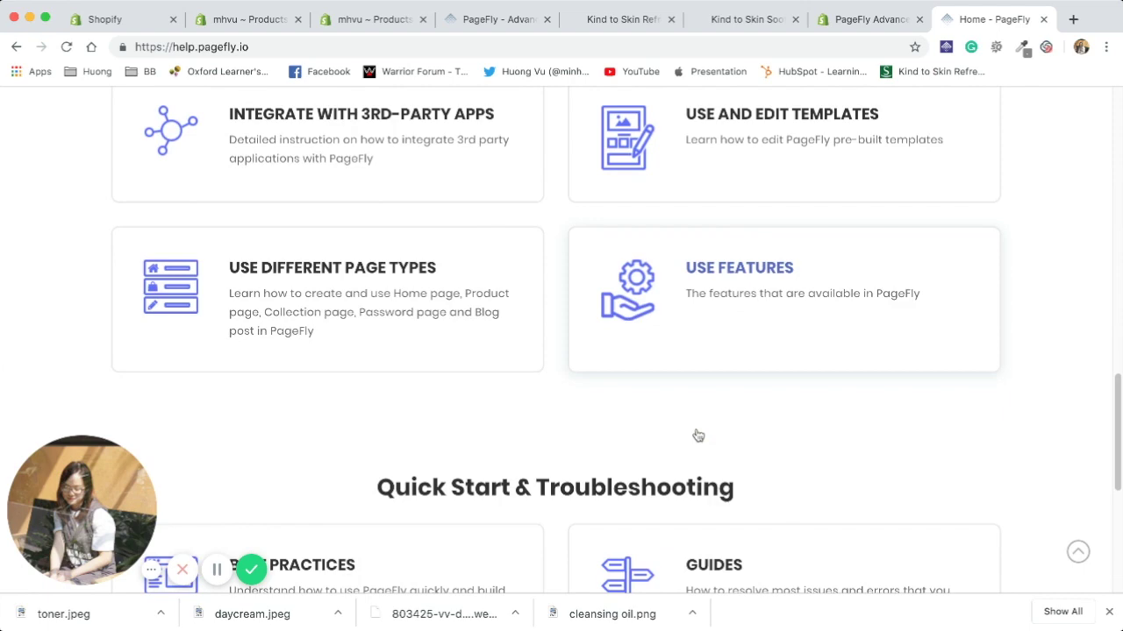
scroll(698, 434, up, 6)
scroll(698, 434, up, 3)
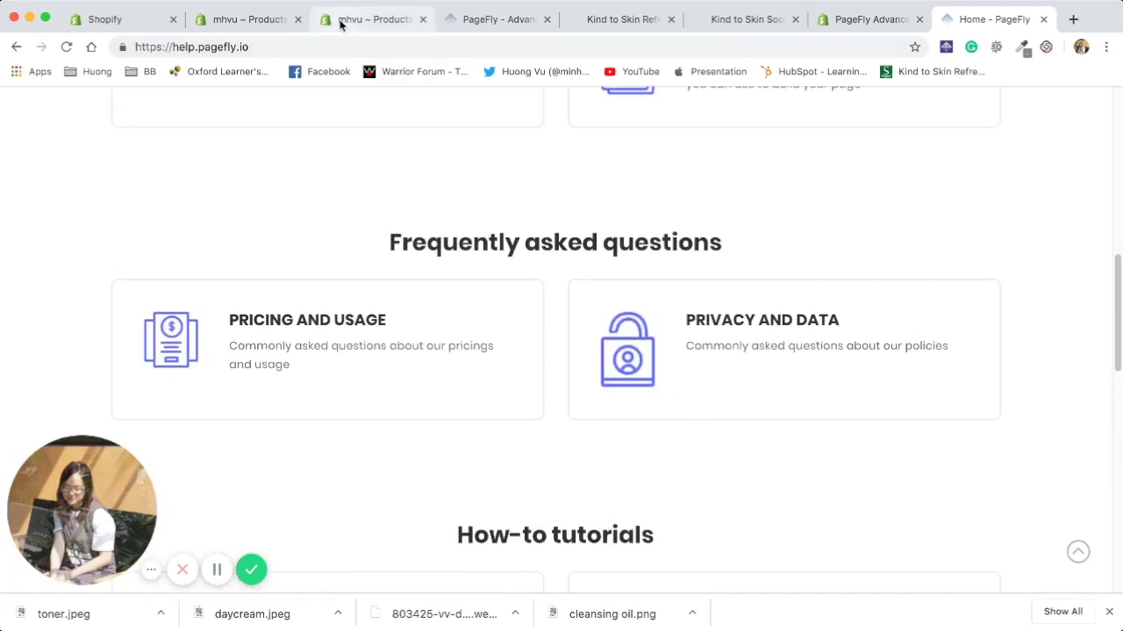
- View the facial gel wash's storefront product page, and return to the blank Page03 in the PageFly editor
click(341, 21)
click(623, 19)
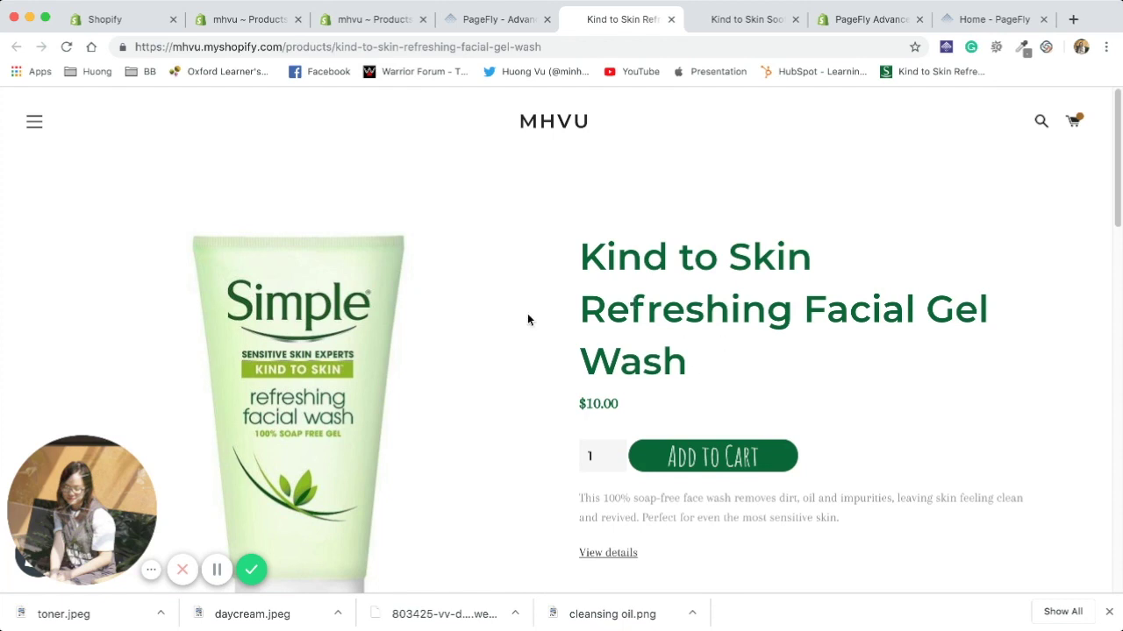
click(496, 20)
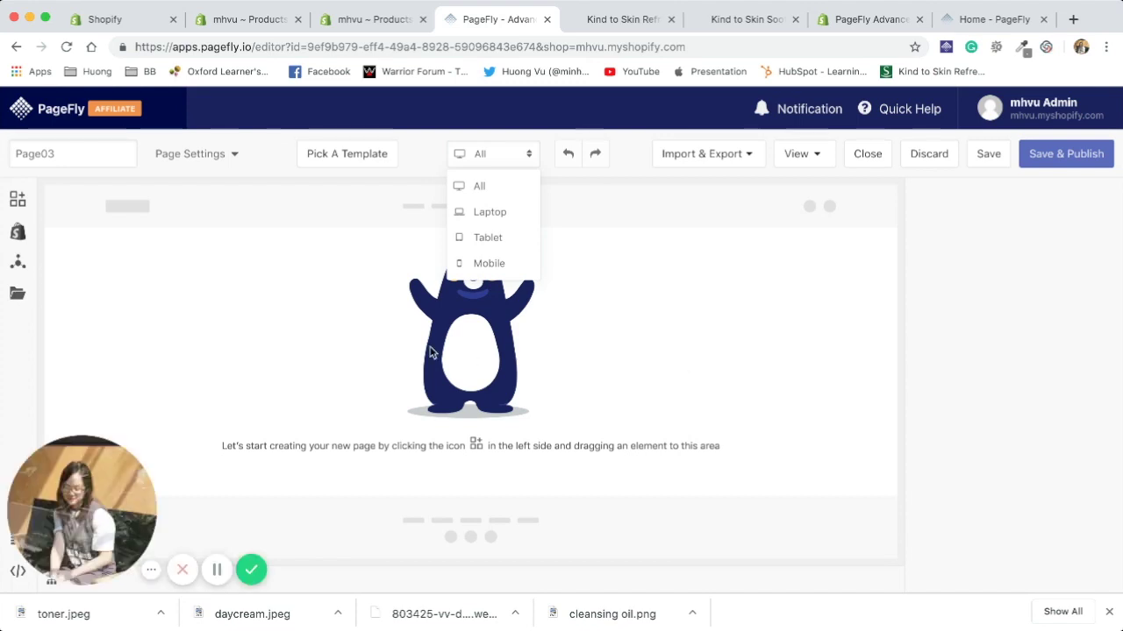
click(494, 156)
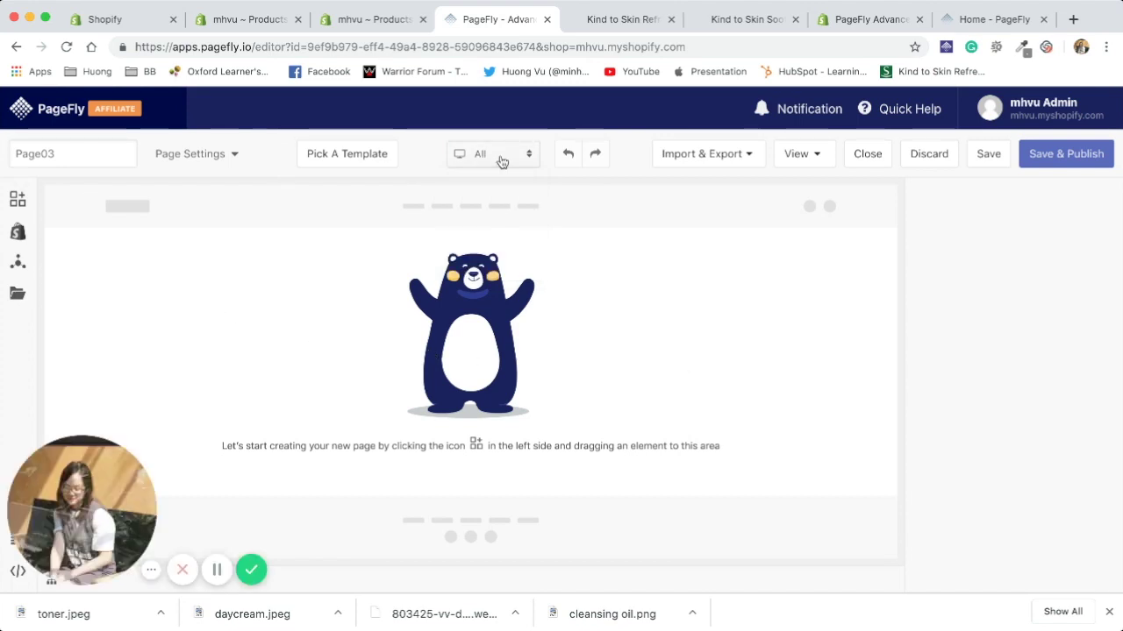
- Add a Featured Product element with the horizontal layout to the blank page
click(16, 201)
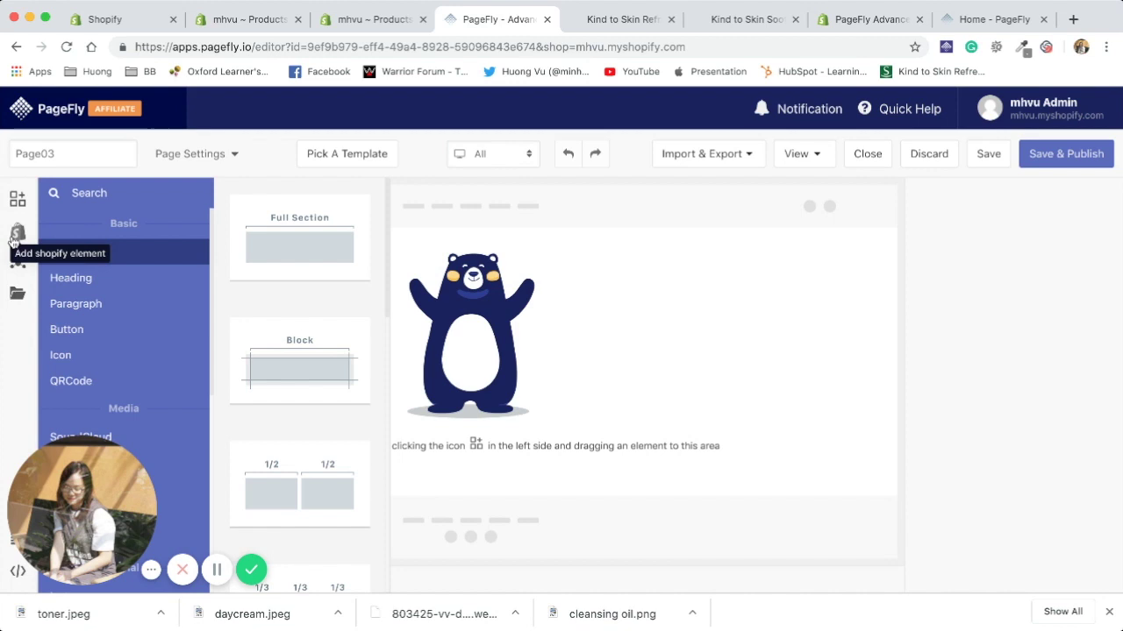
click(17, 231)
mouse_move(200, 278)
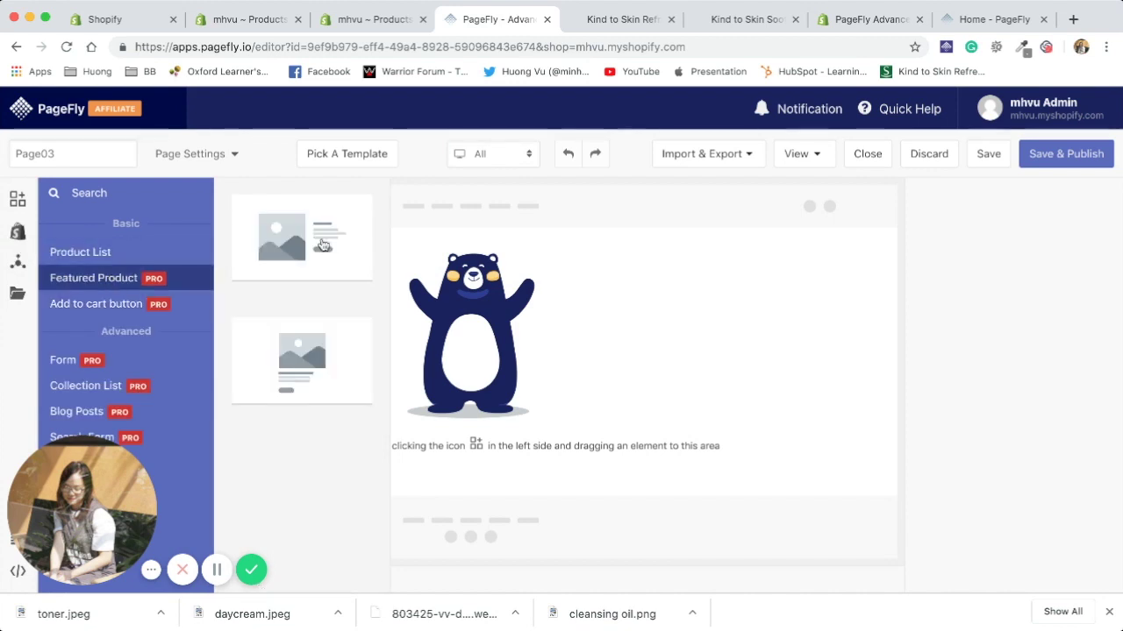
drag(295, 242, 418, 252)
drag(585, 304, 585, 303)
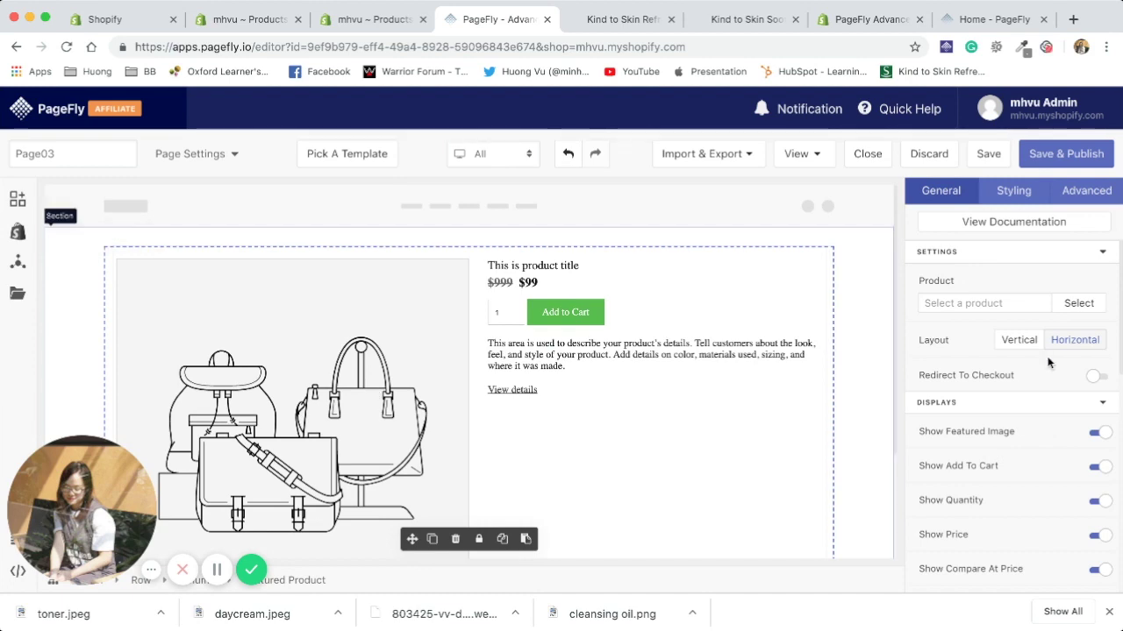
- Assign the product Kind to Skin Refreshing Facial Gel Wash to the Featured Product element
click(1079, 303)
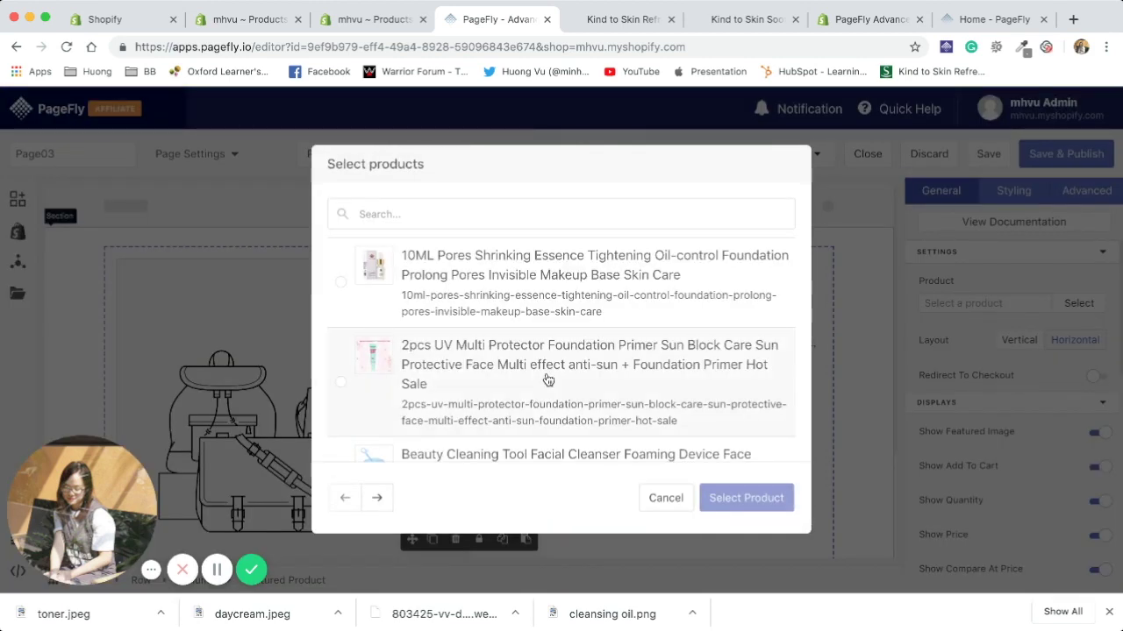
scroll(471, 383, down, 10)
scroll(471, 383, down, 2)
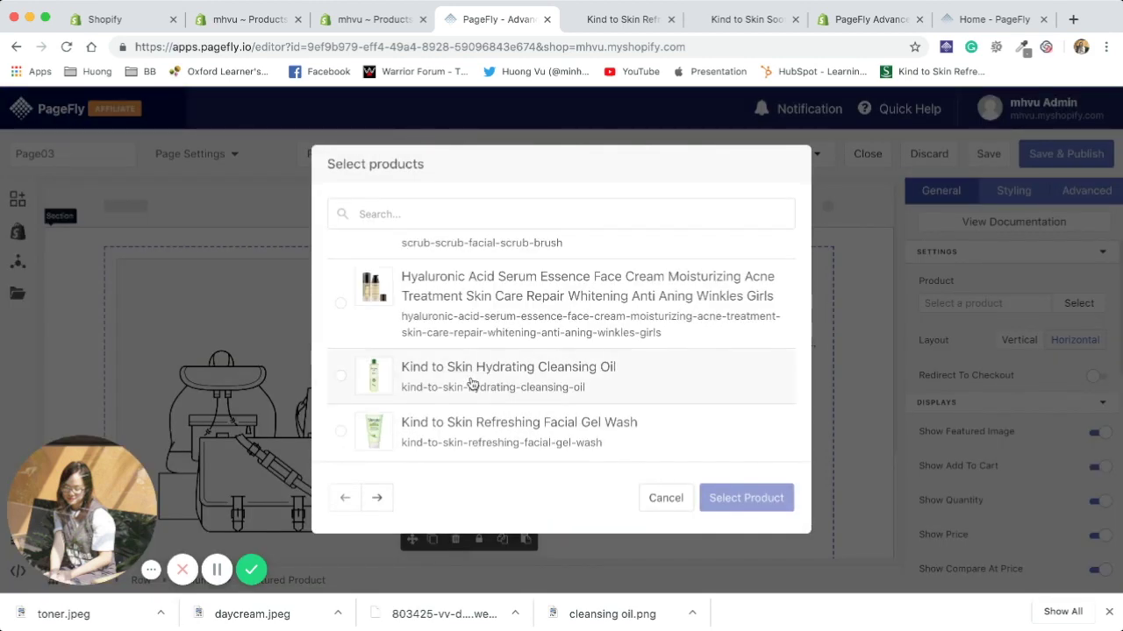
click(448, 432)
click(763, 500)
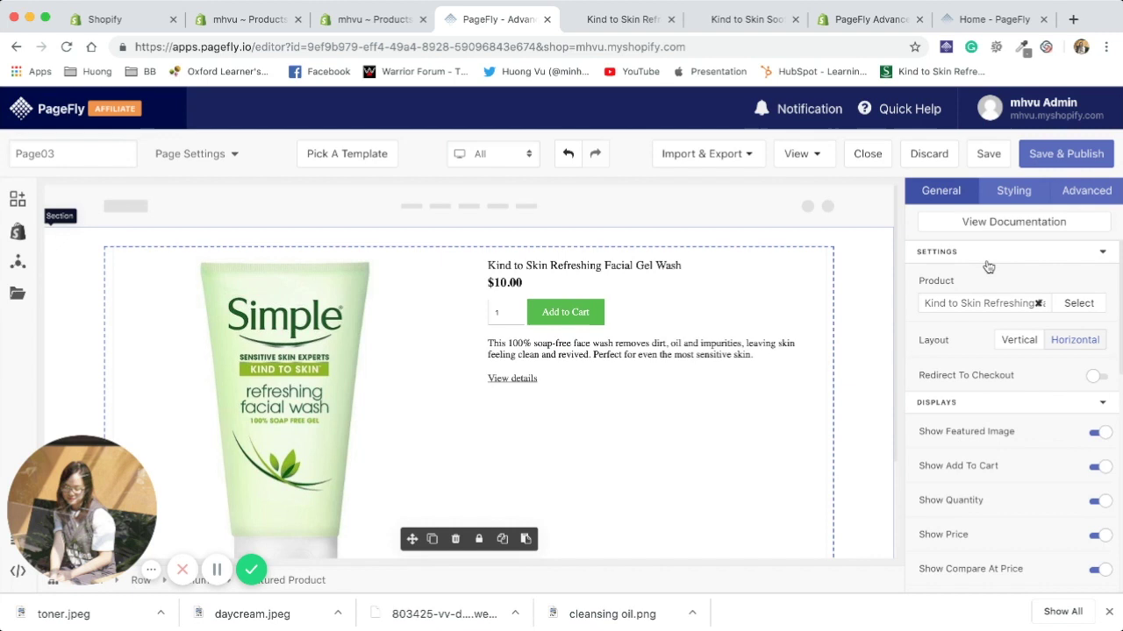
- Review the featured product's styling targets and set the title's text color to #006937
click(1014, 191)
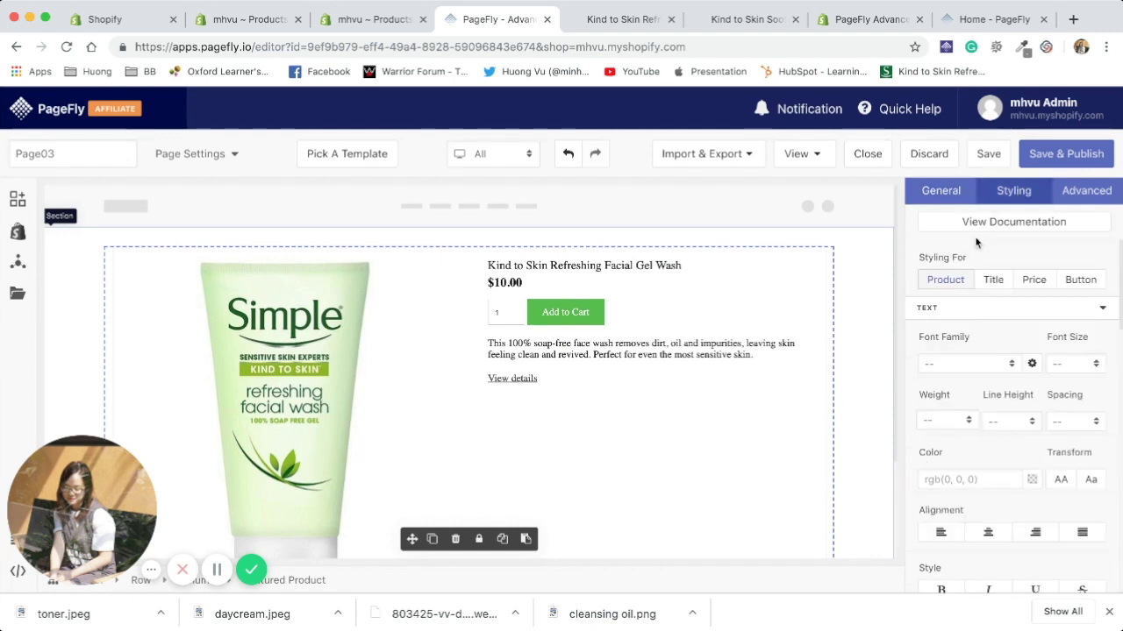
click(993, 282)
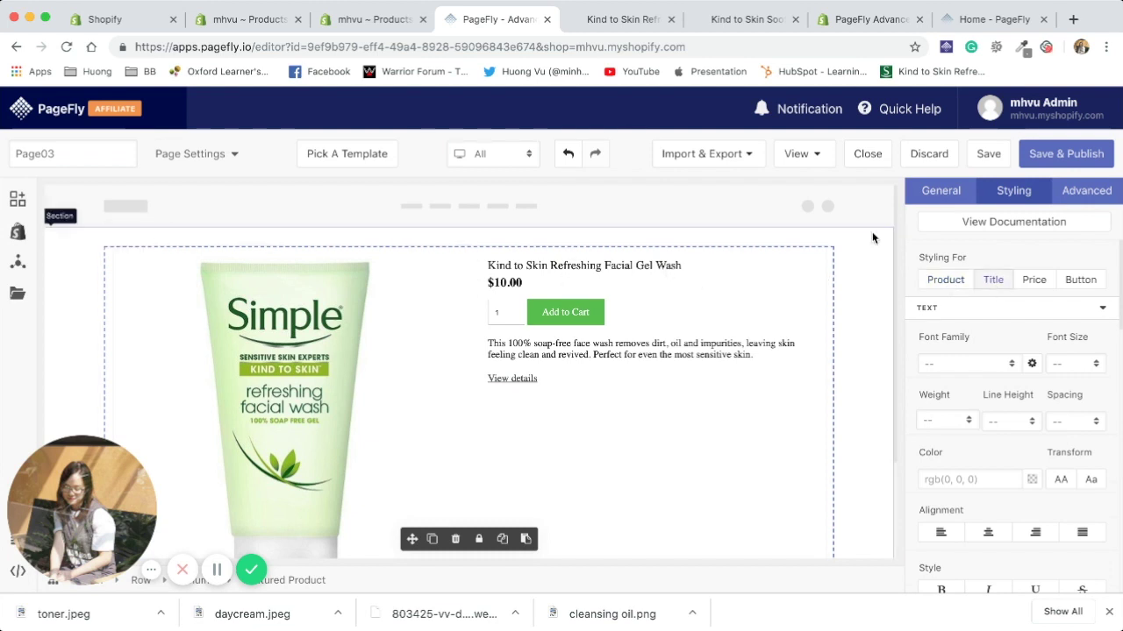
click(1033, 287)
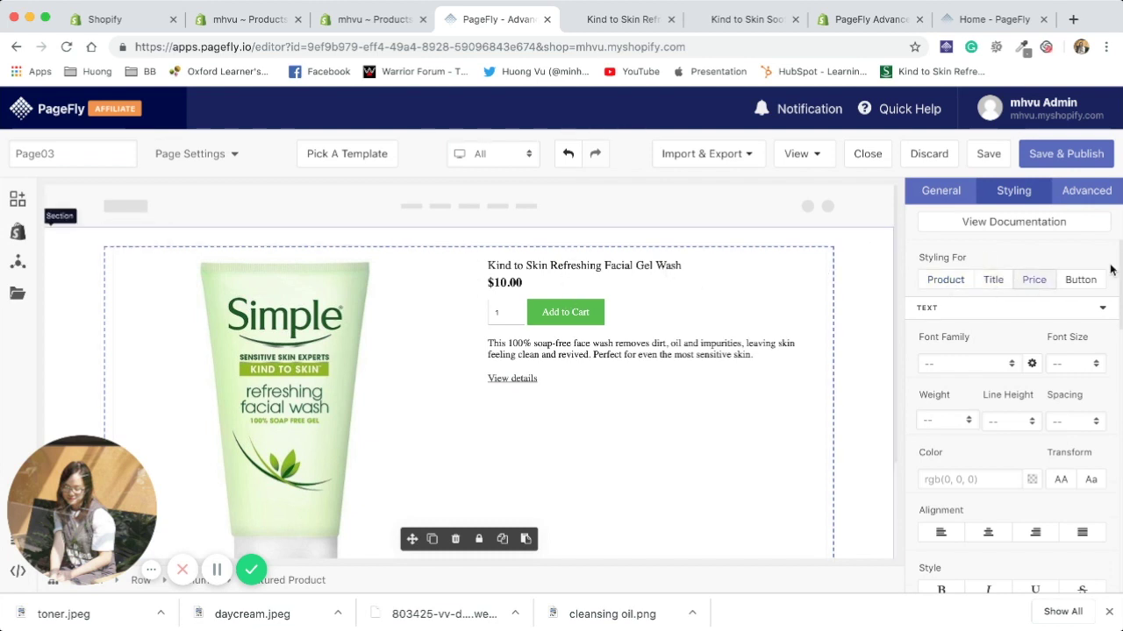
click(1080, 281)
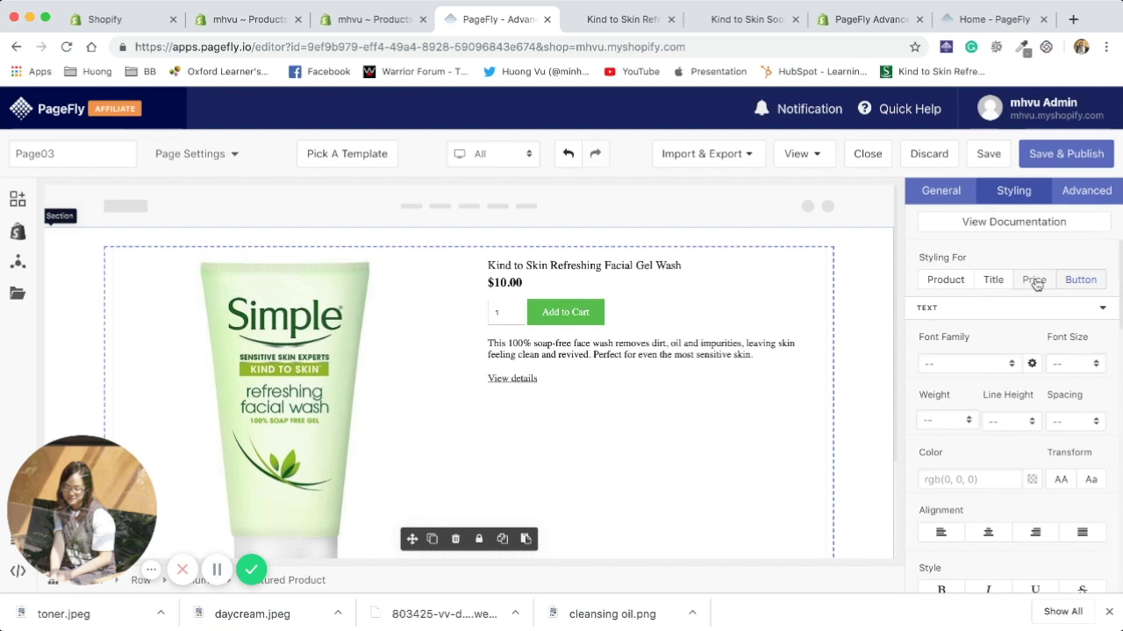
click(992, 283)
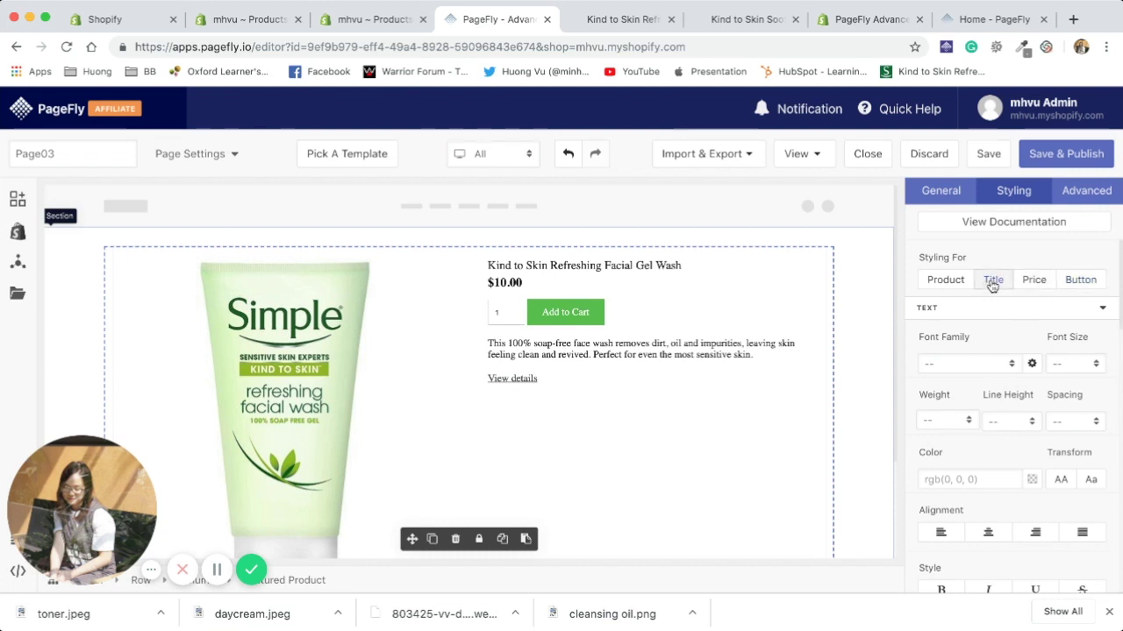
scroll(980, 387, down, 1)
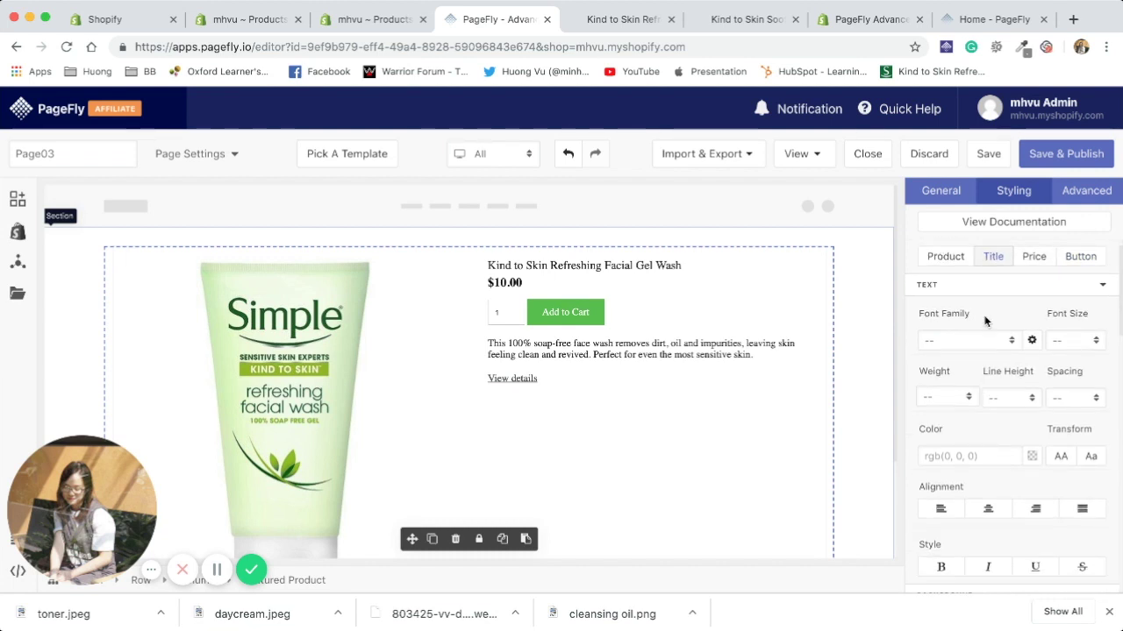
scroll(984, 321, down, 4)
click(971, 352)
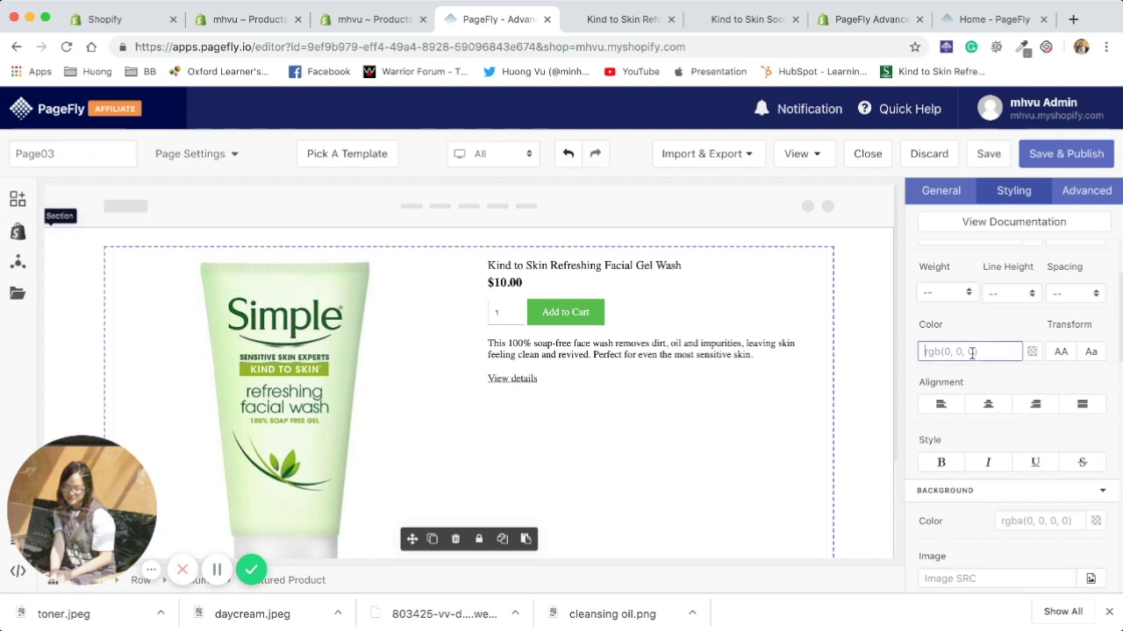
text(#006937)
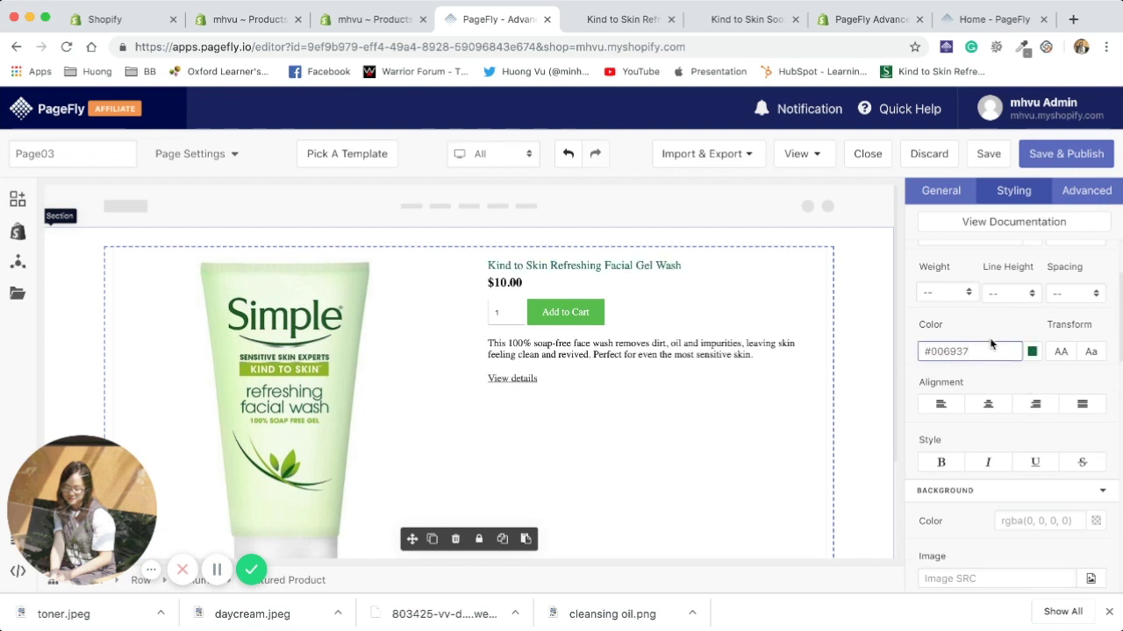
- Copy the title's color value #006937 and apply it as the price's text color
key(super+a)
key(ctrl+c)
scroll(992, 397, up, 3)
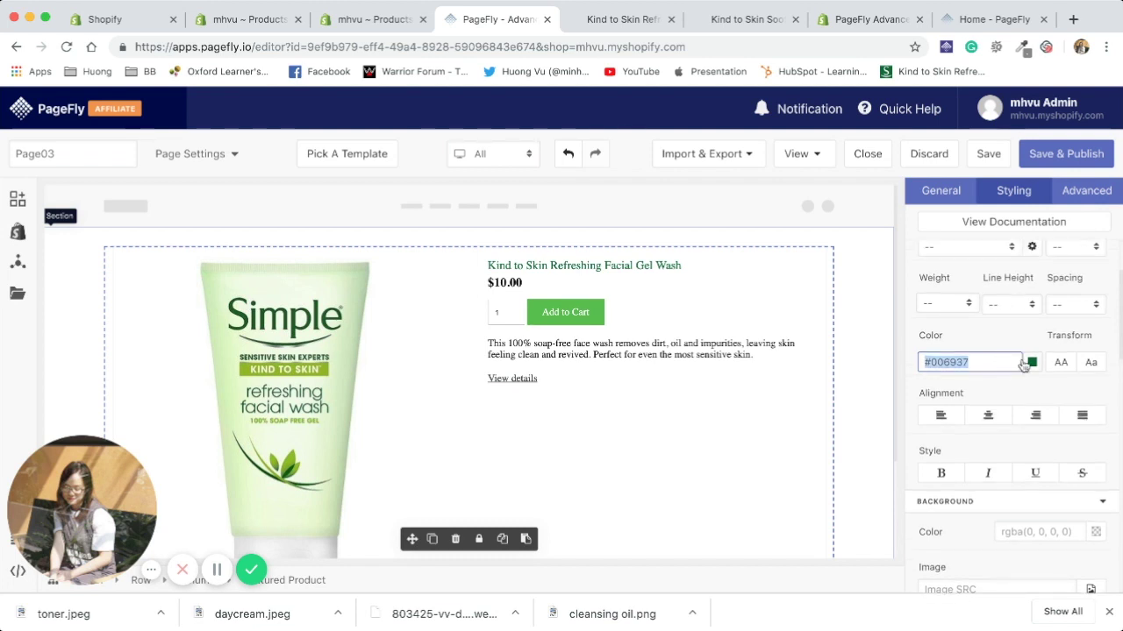
click(1033, 280)
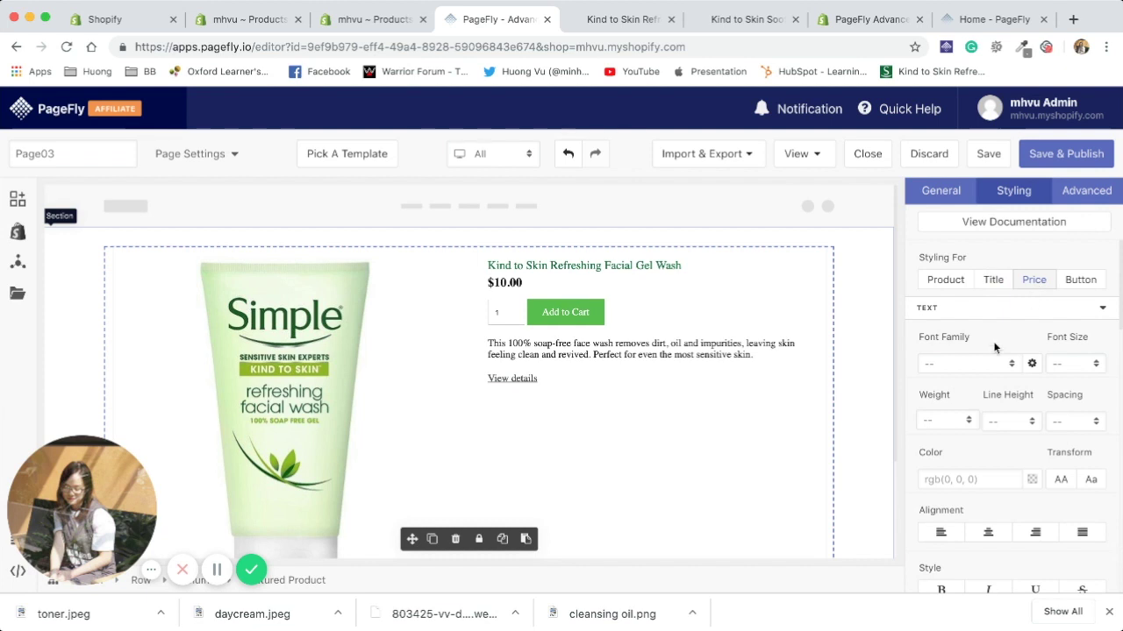
scroll(991, 386, down, 1)
click(980, 437)
key(ctrl+v)
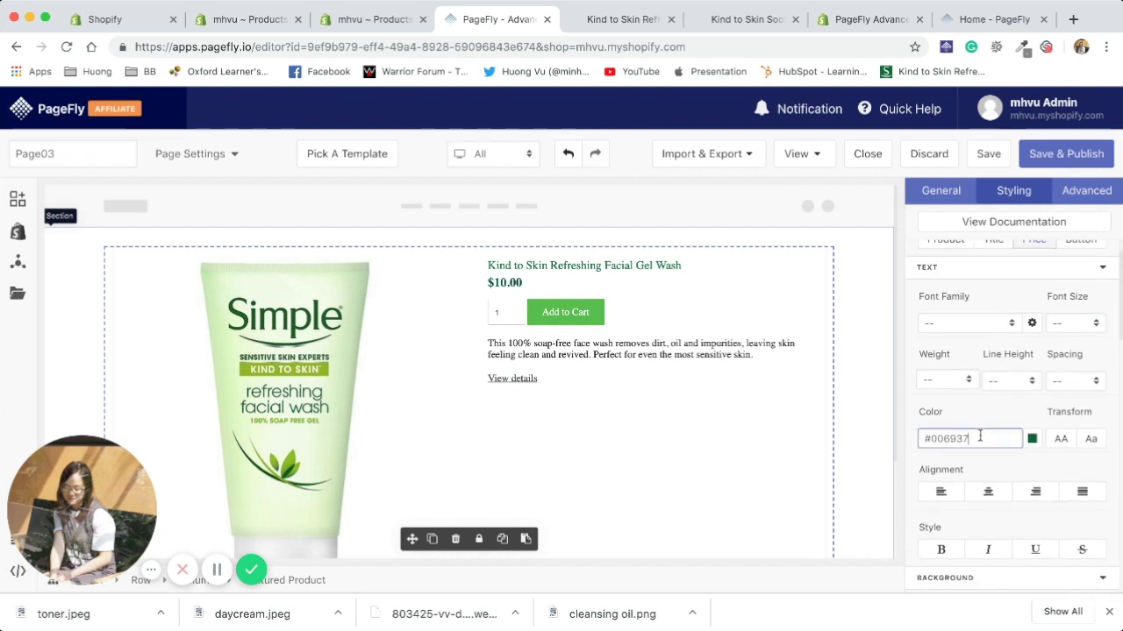
scroll(980, 438, up, 1)
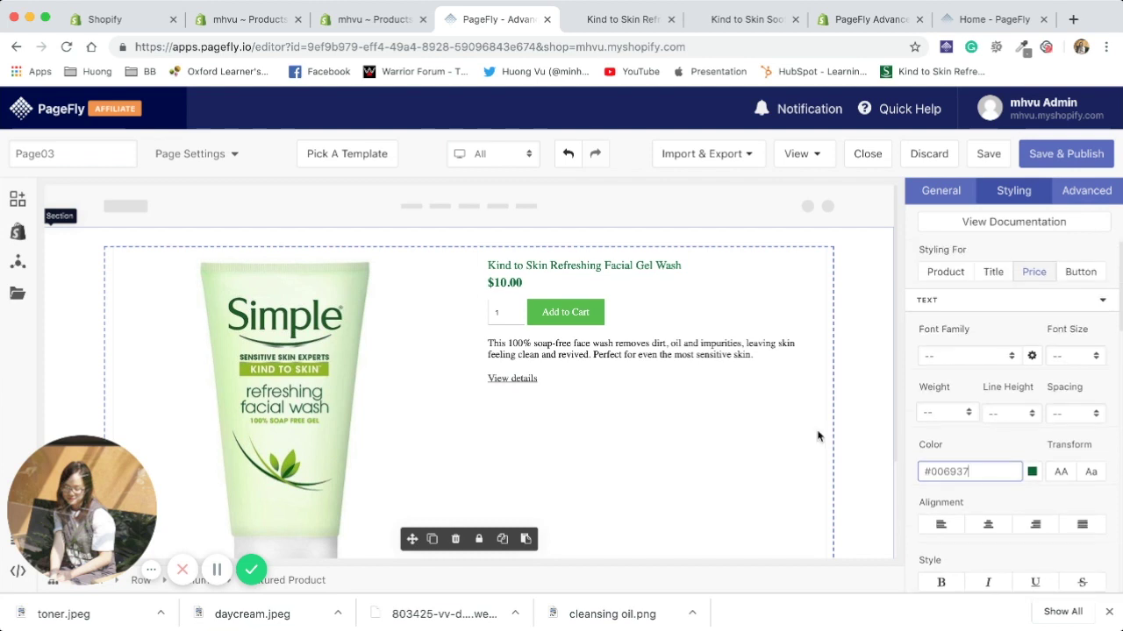
- Try #006937 as the Add to Cart button's text color, and clear that value
click(1080, 272)
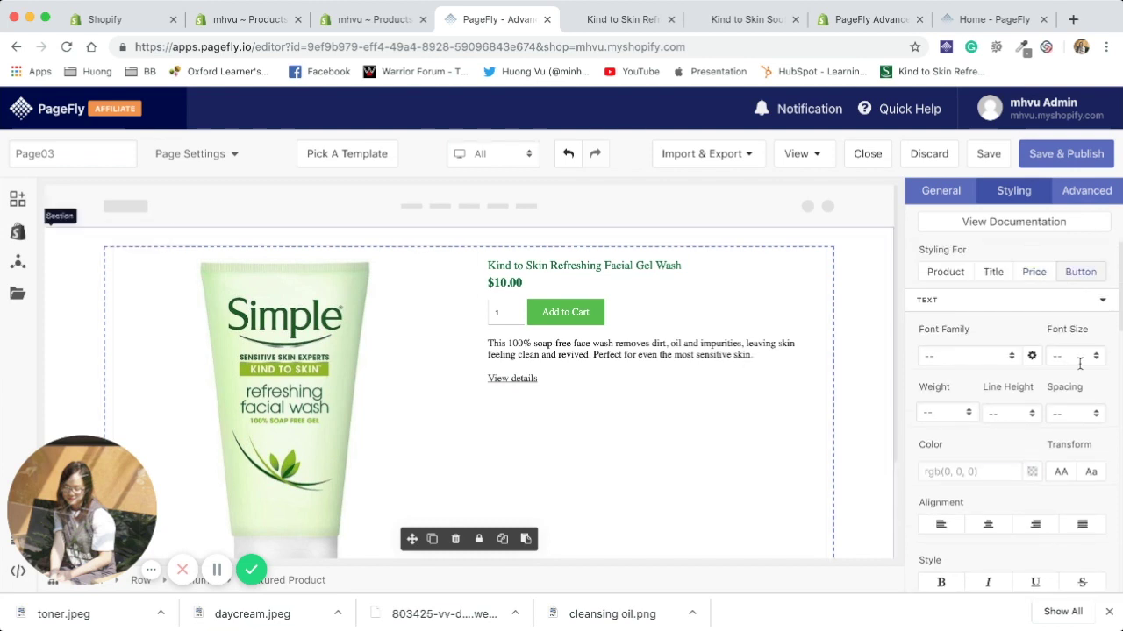
click(995, 479)
key(ctrl+v)
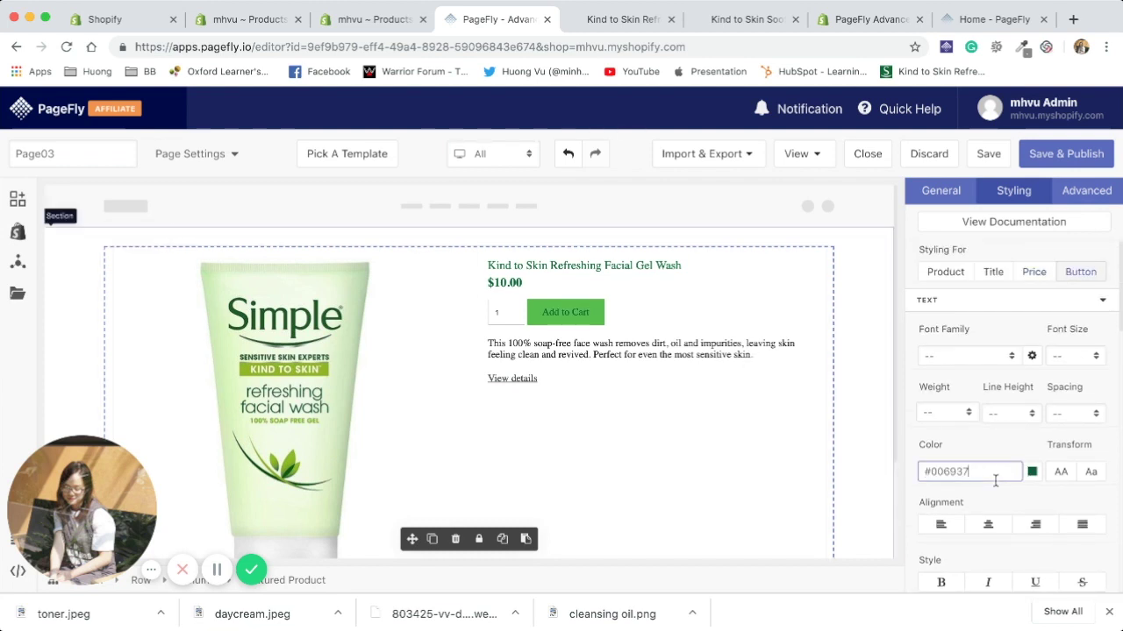
key(ctrl+a)
key(ctrl+c)
key(BackSpace)
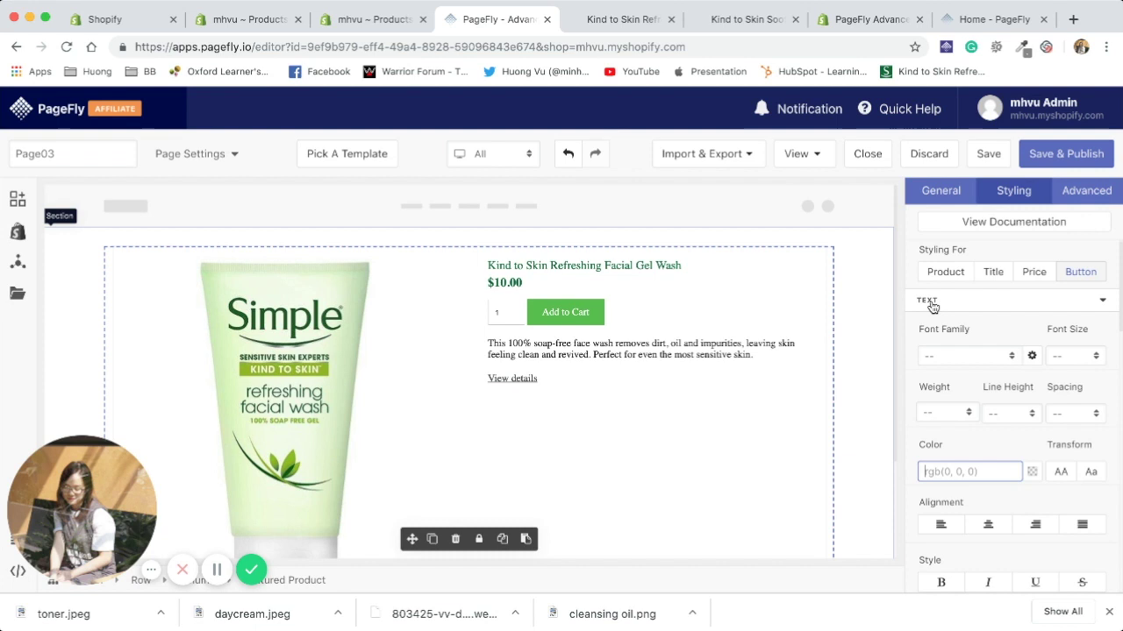
- Set the Add to Cart button's background color to #006937
scroll(964, 439, down, 5)
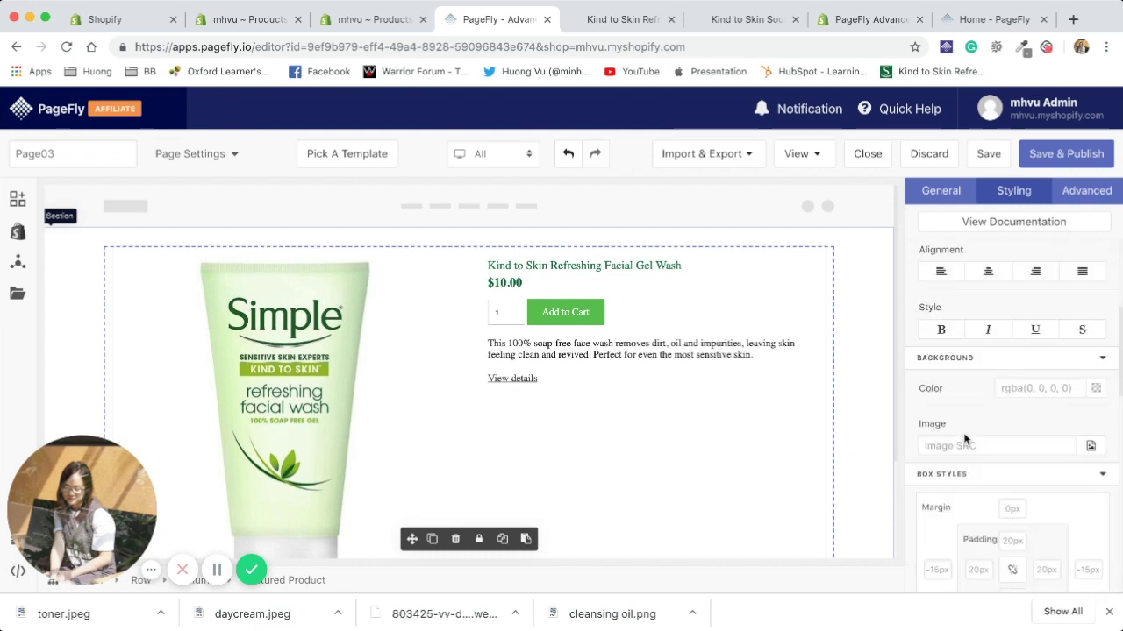
scroll(965, 439, down, 1)
click(1031, 349)
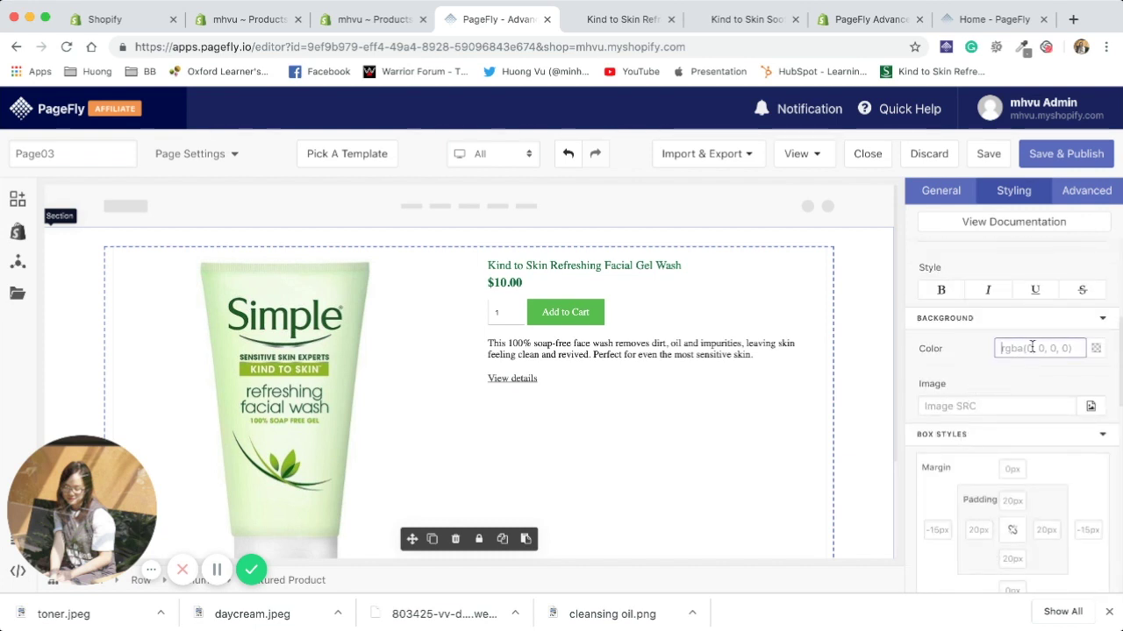
key(ctrl+v)
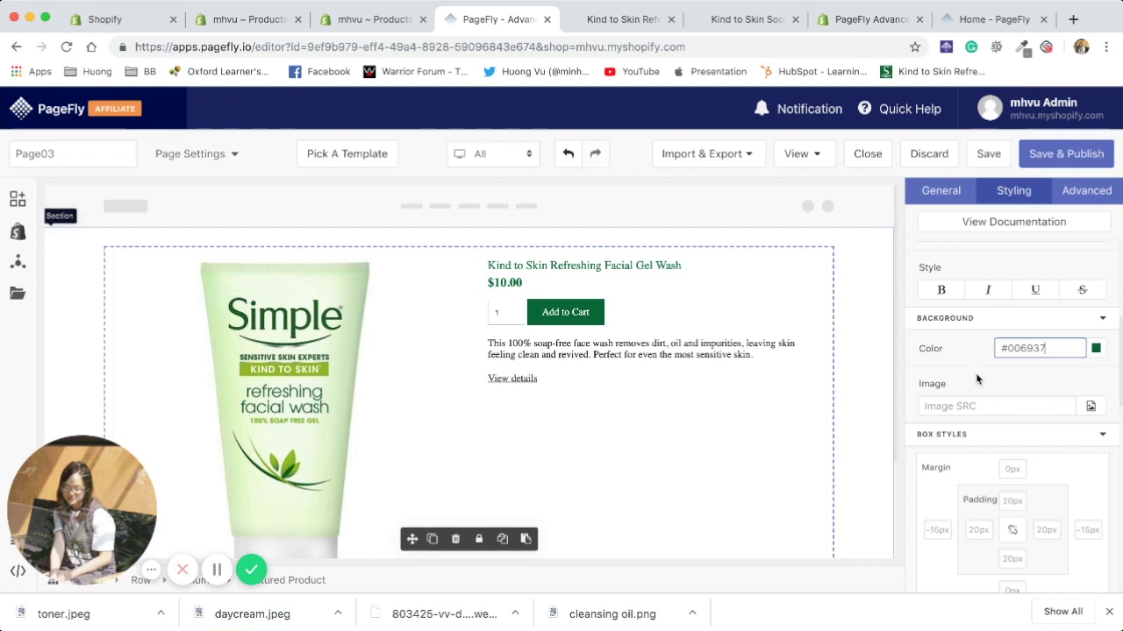
- Round all corners of the Add to Cart button with a border radius of 20 px
scroll(987, 373, up, 3)
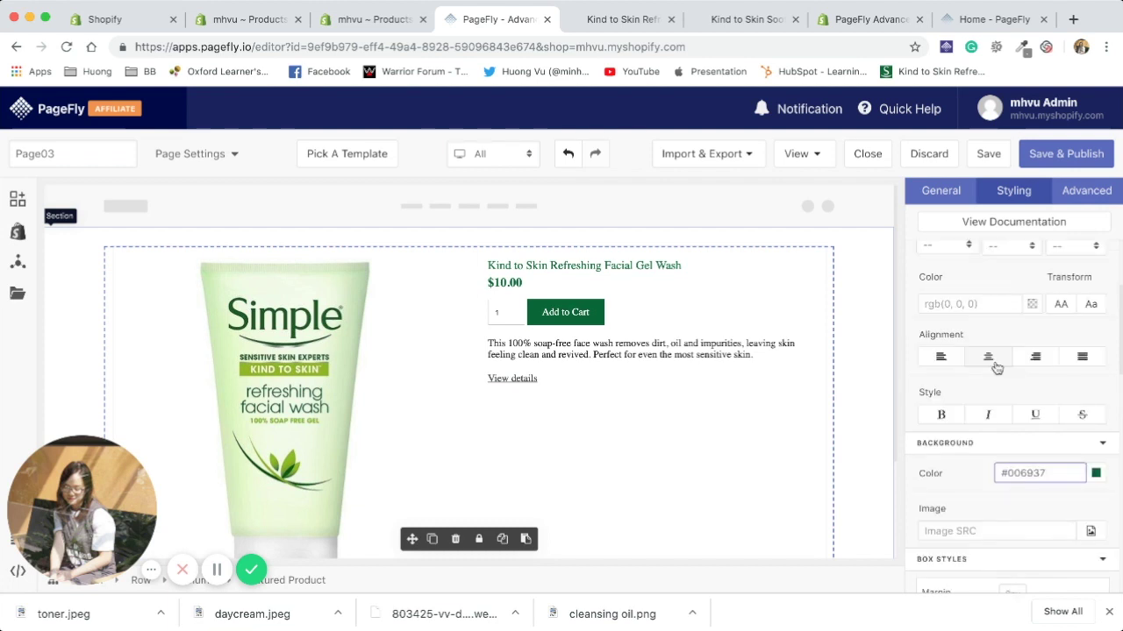
scroll(997, 368, down, 8)
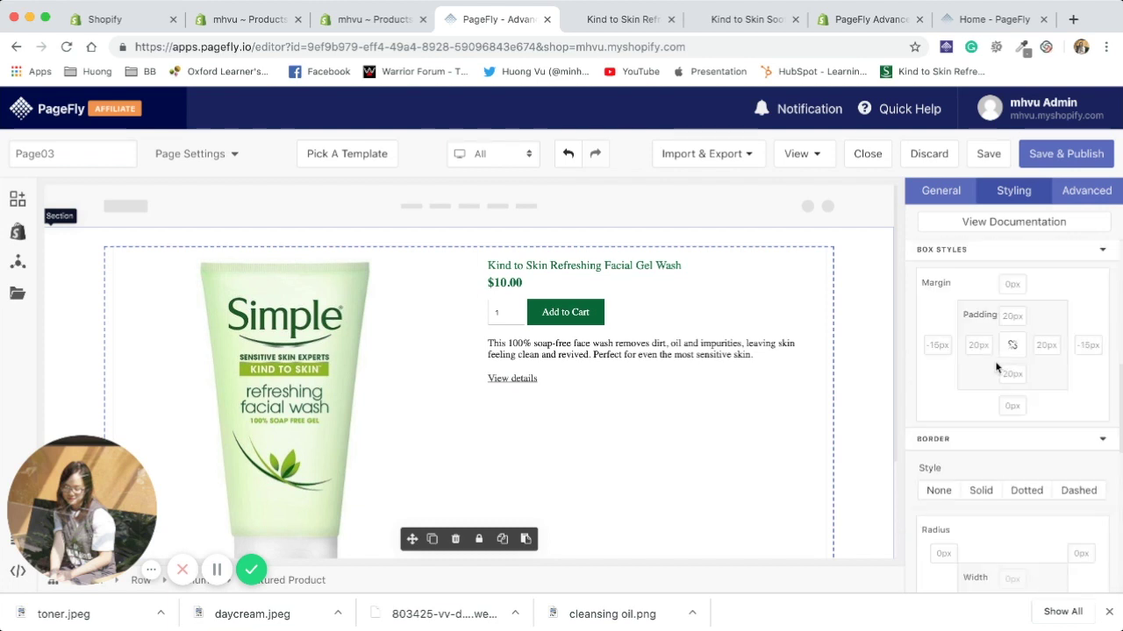
scroll(993, 418, down, 5)
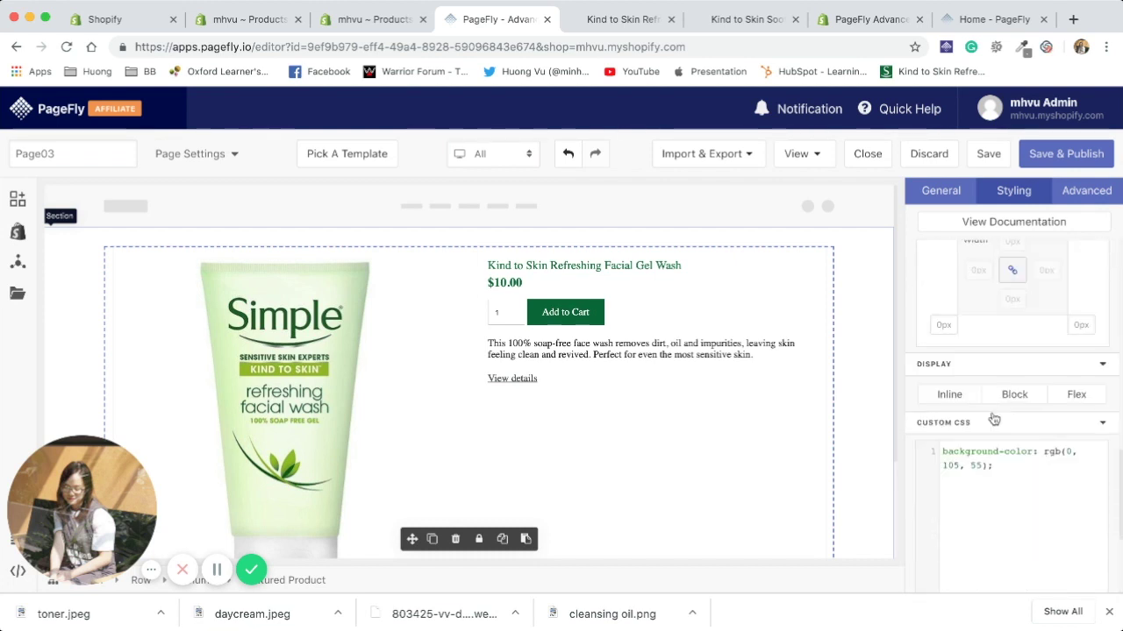
scroll(994, 419, up, 5)
click(943, 448)
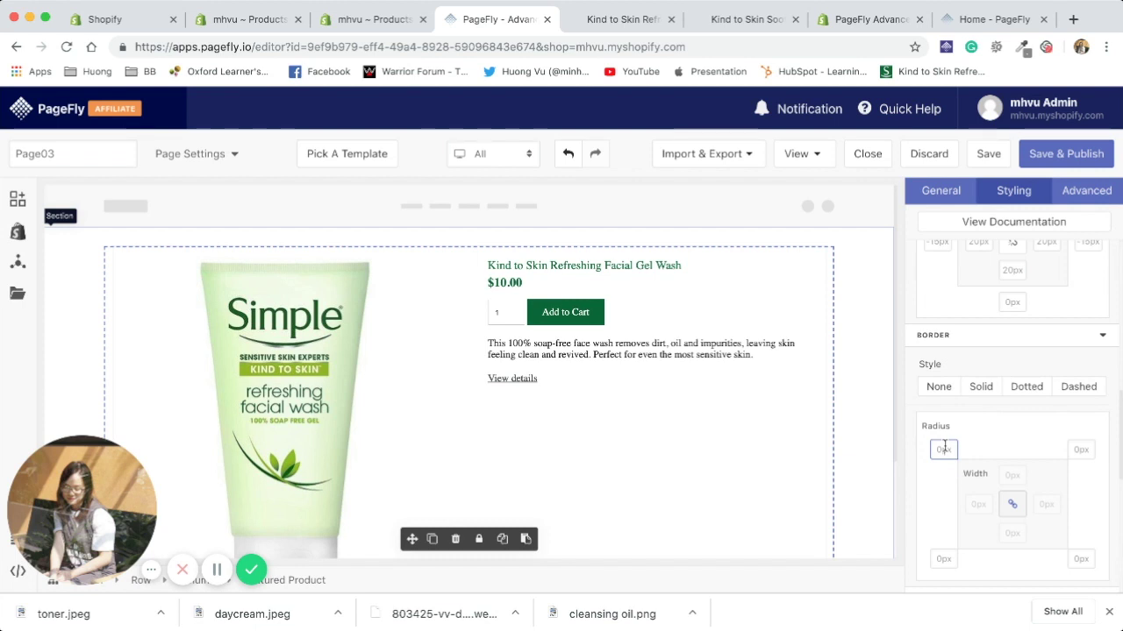
text(20)
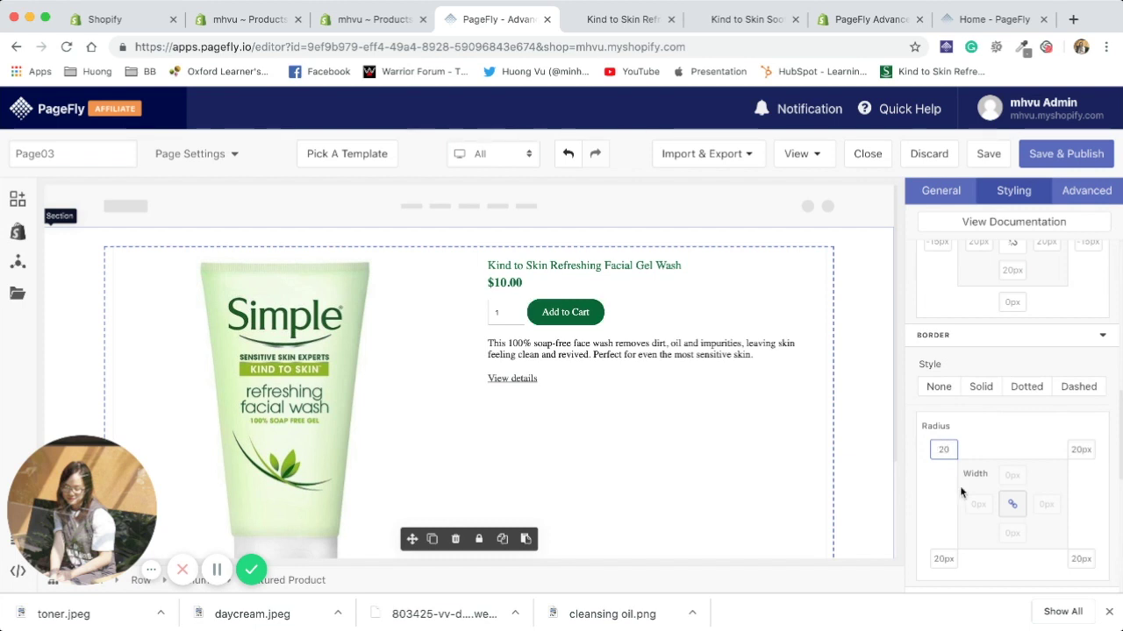
- Set the Add to Cart button's padding to 10 px above and below and 30 px on both sides
scroll(985, 332, up, 3)
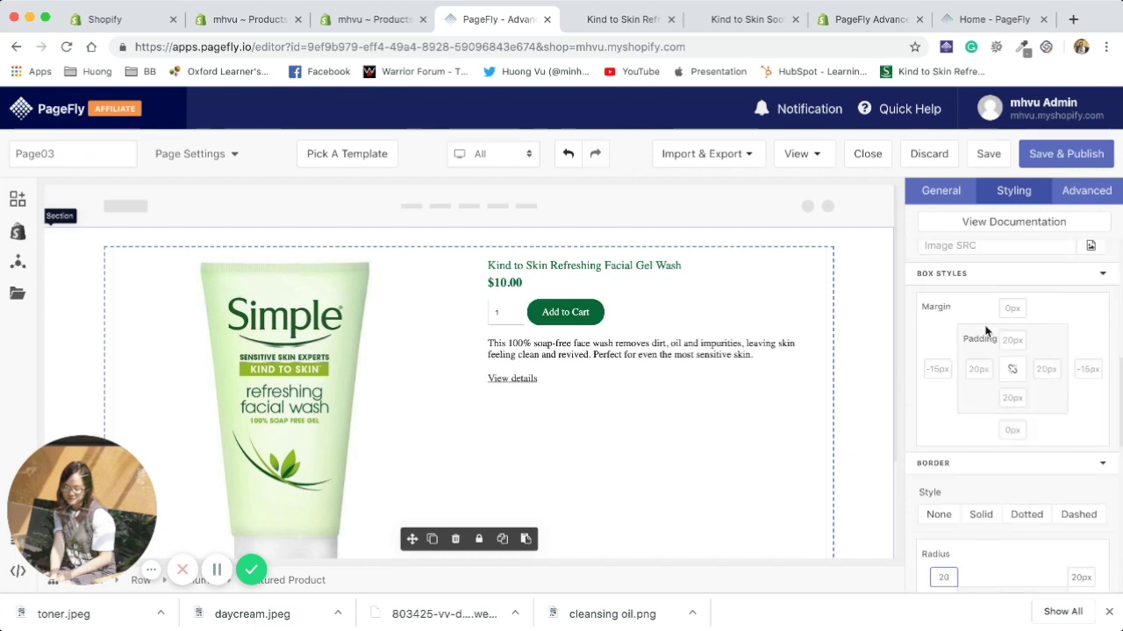
click(972, 371)
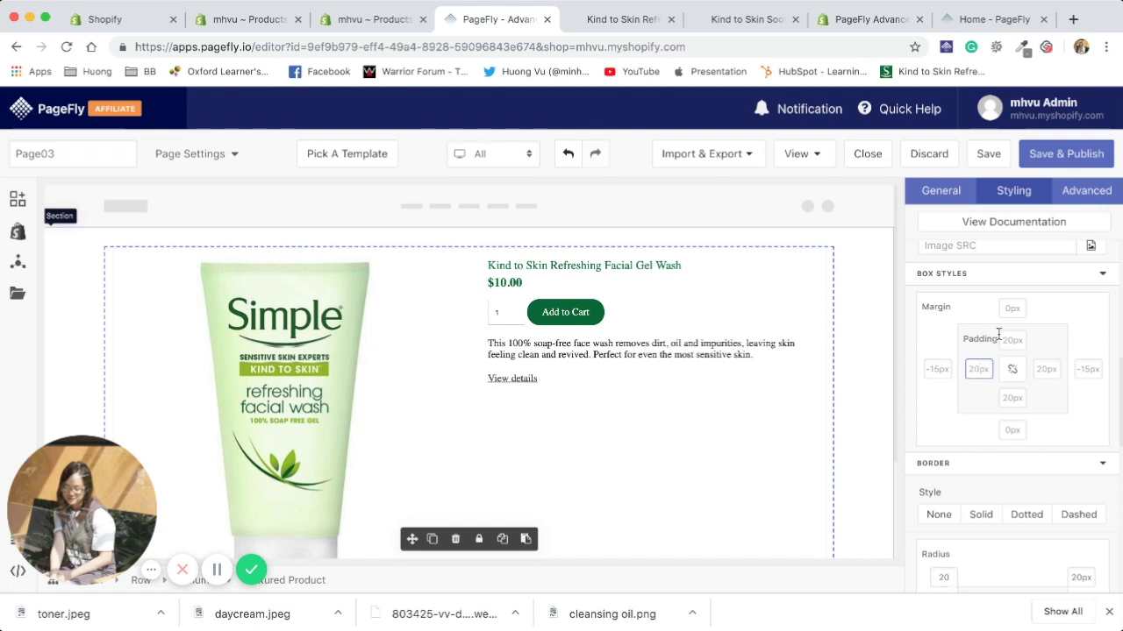
click(1006, 346)
text(10)
click(1015, 399)
text(10)
click(978, 370)
text(30)
click(1046, 369)
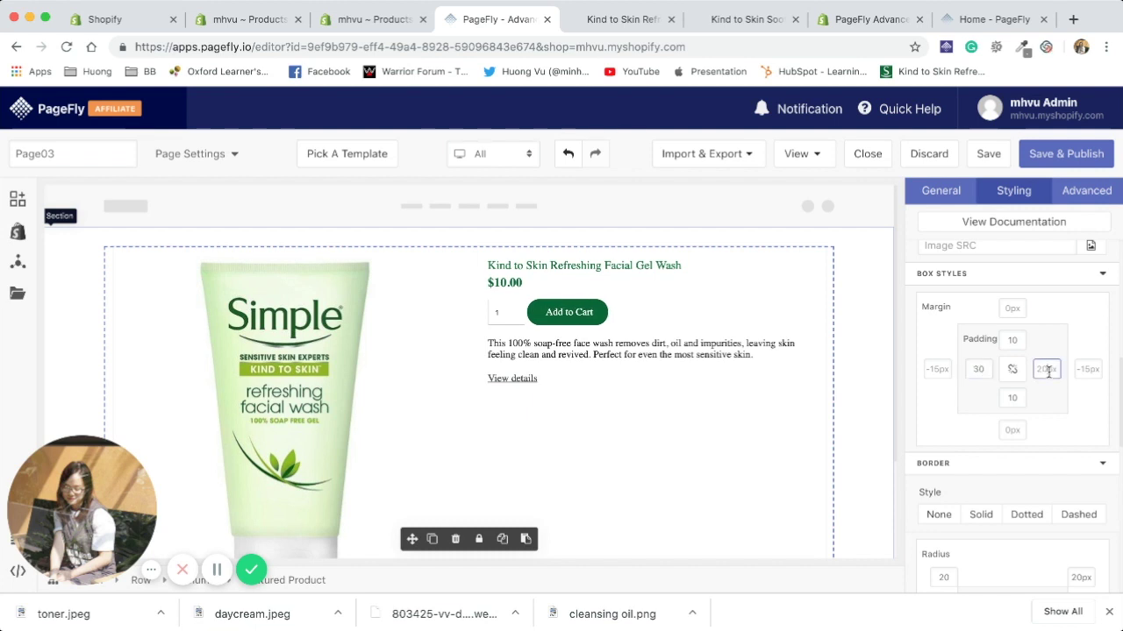
text(30)
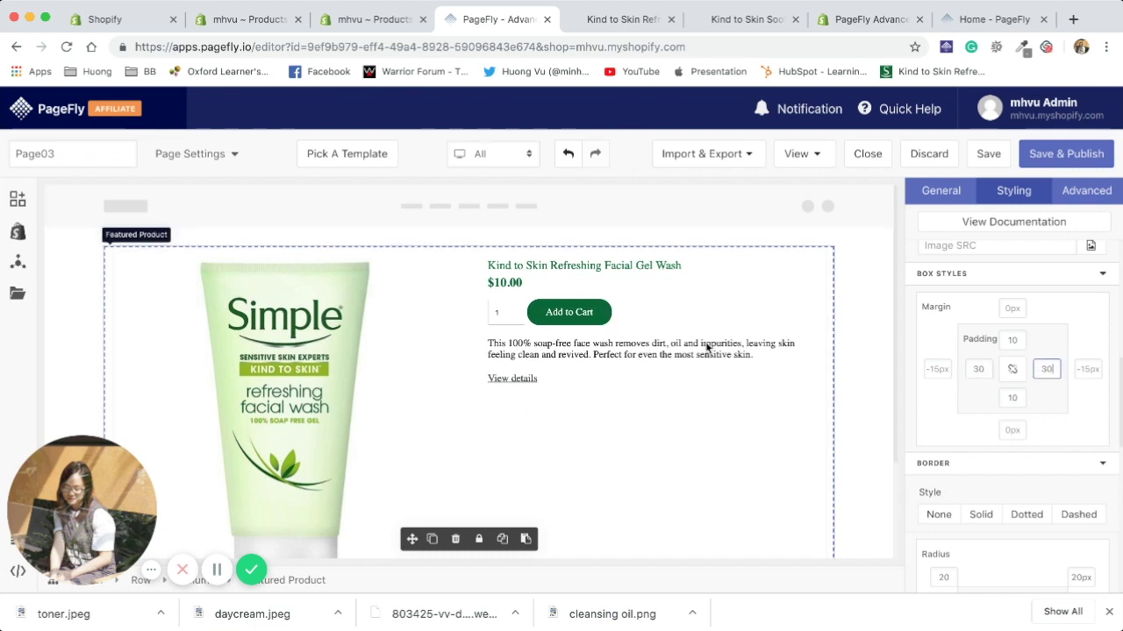
- Try a 36 px font size for the product title, and settle on 48 px
scroll(1040, 292, up, 6)
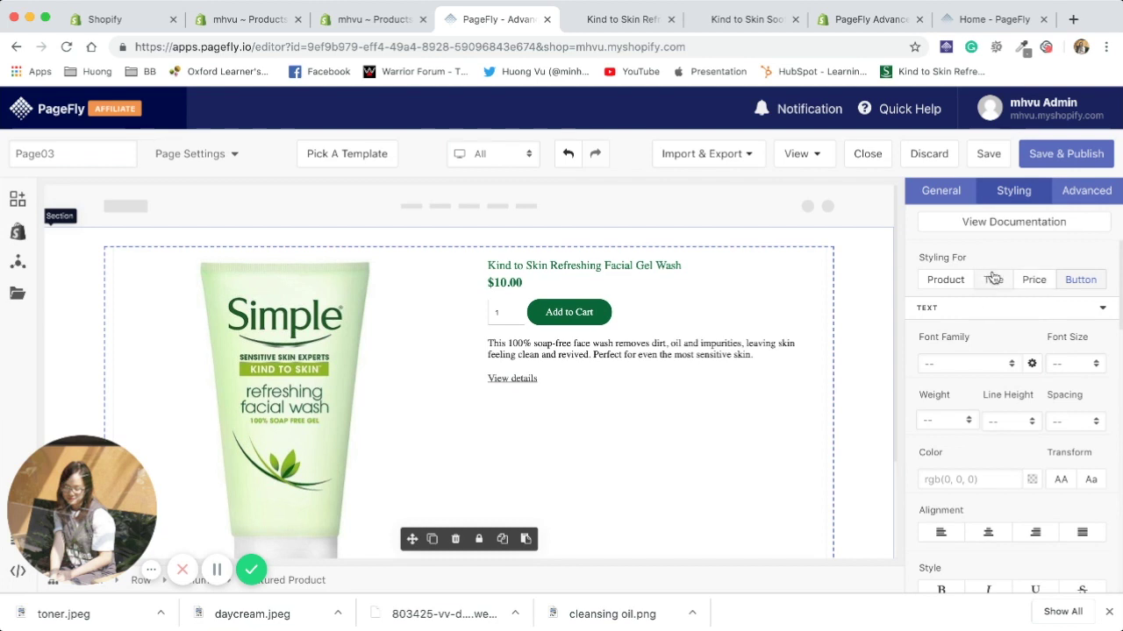
click(994, 279)
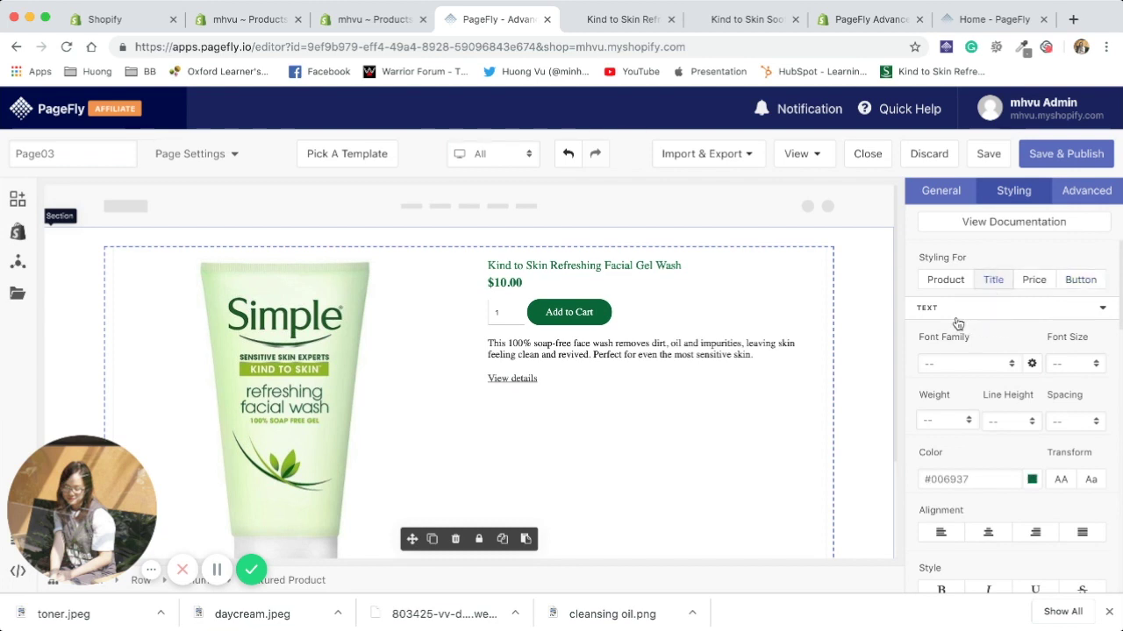
click(1096, 364)
scroll(1082, 493, down, 2)
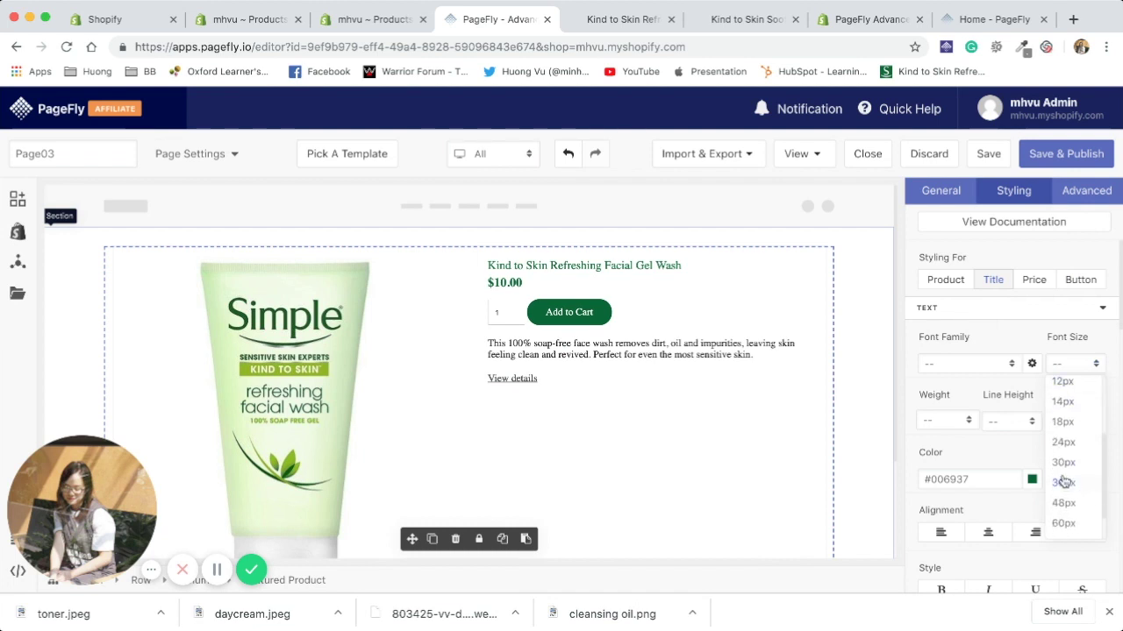
click(1063, 482)
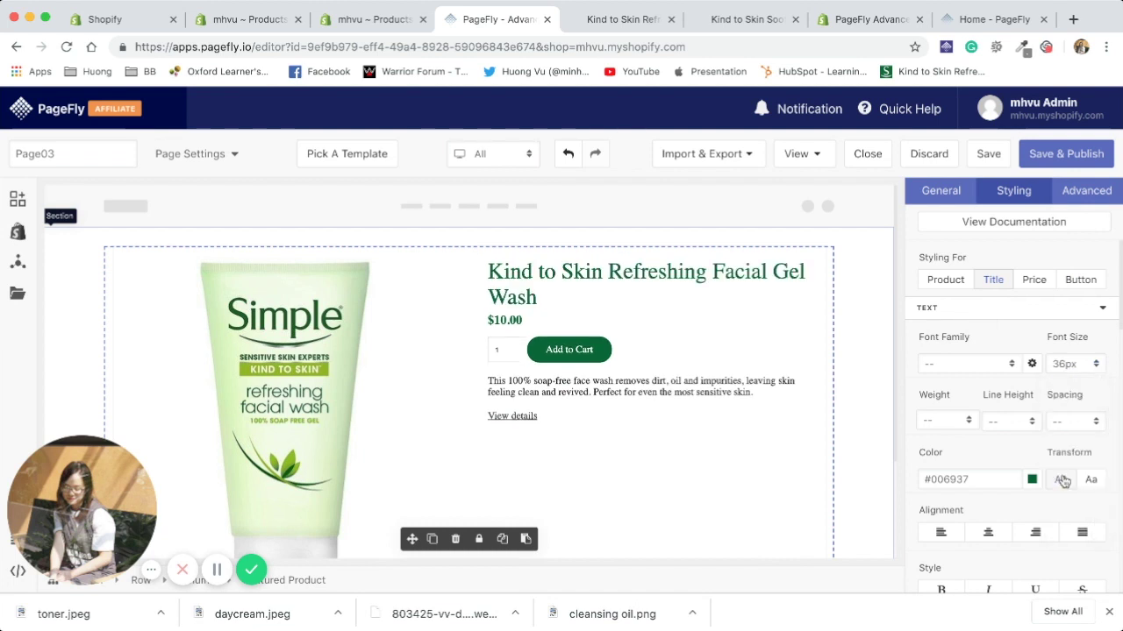
click(1093, 364)
click(1065, 504)
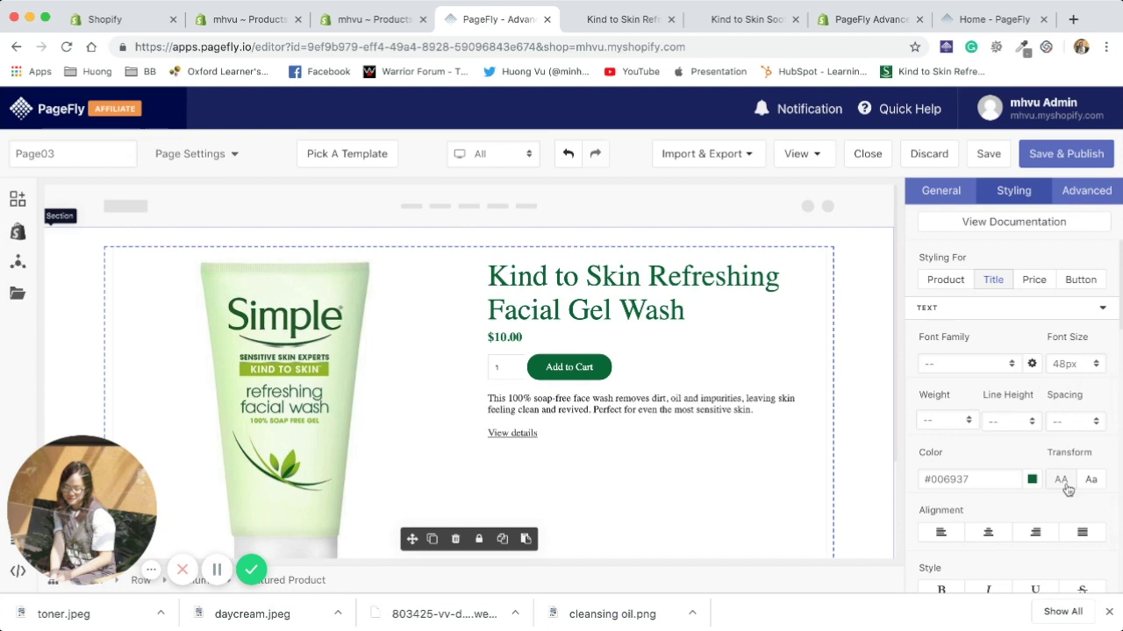
- Try Open Sans Condensed as the product title's font family, and switch it to Source Sans Pro
click(1000, 368)
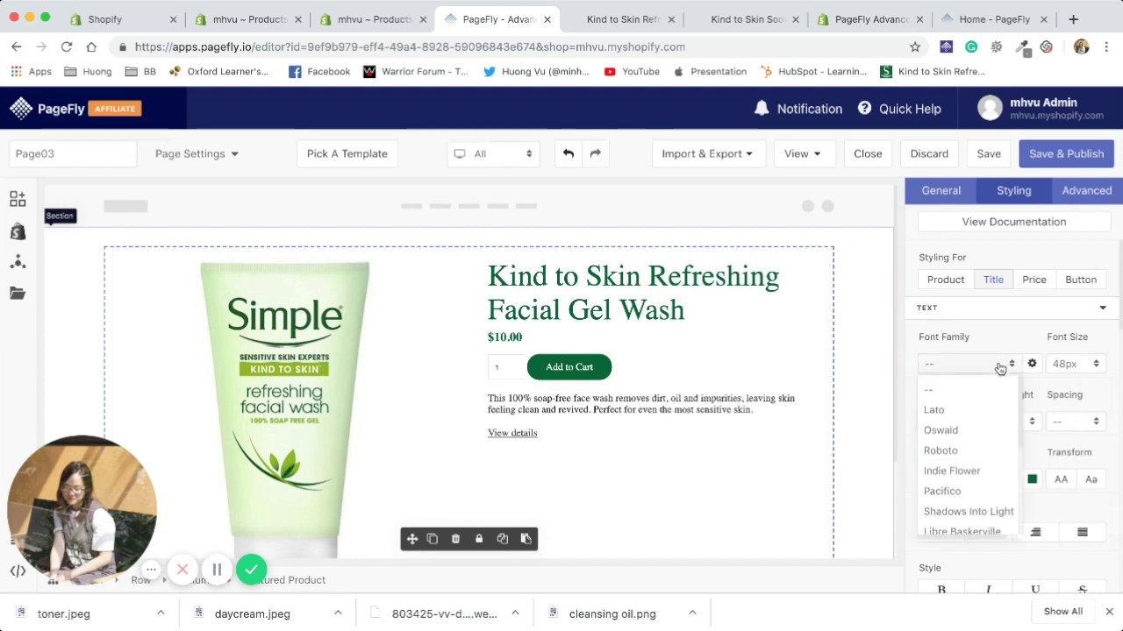
scroll(974, 478, down, 3)
scroll(973, 482, down, 3)
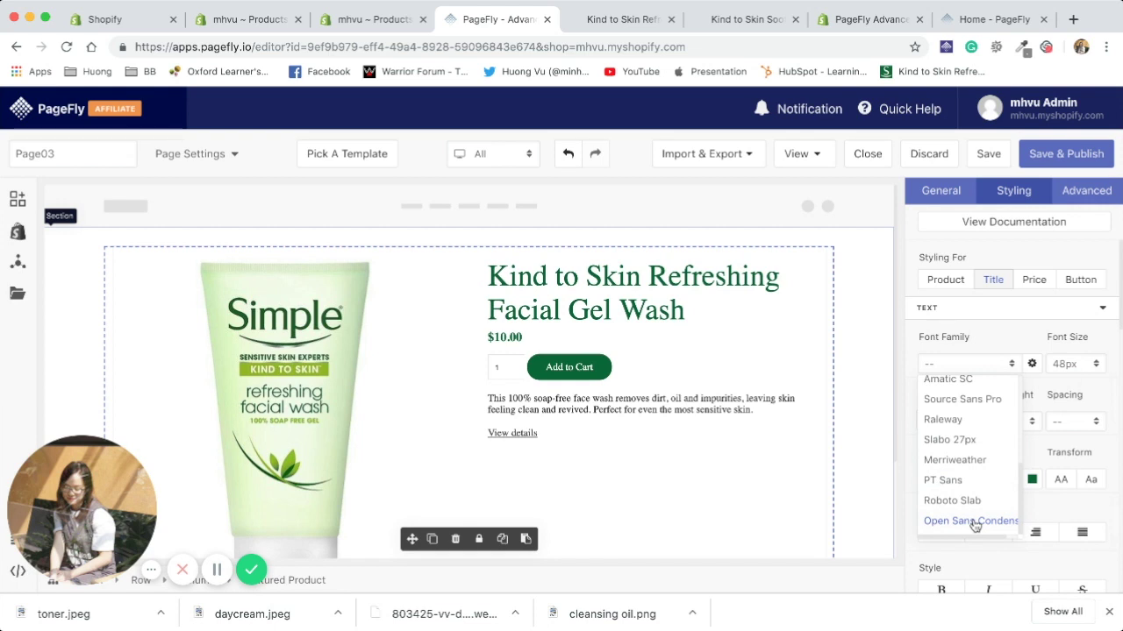
click(970, 521)
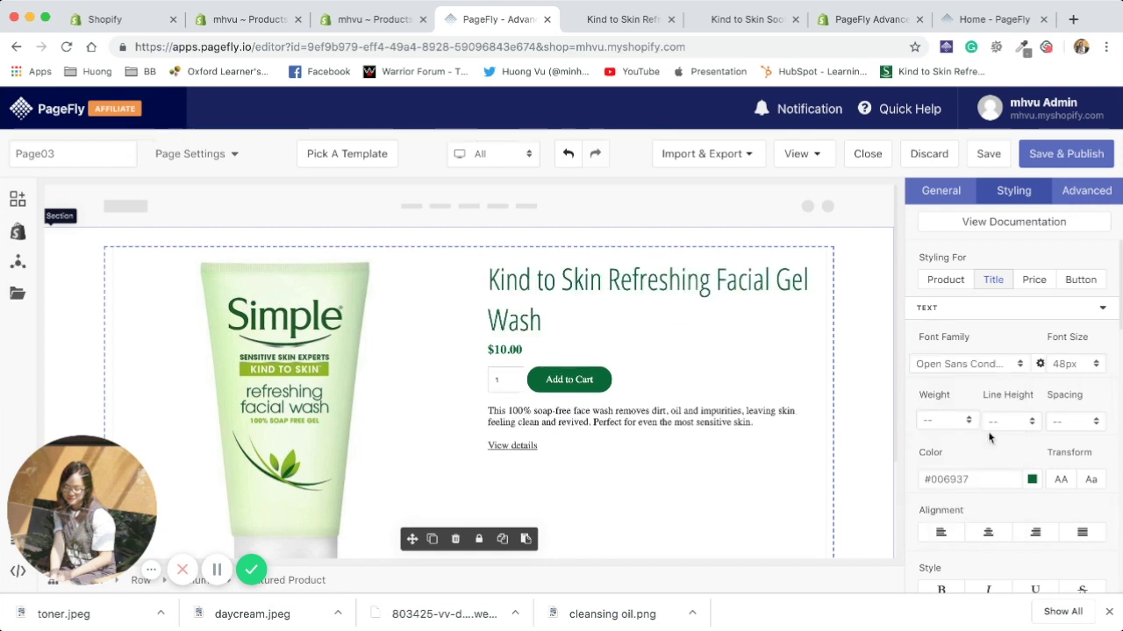
click(1017, 364)
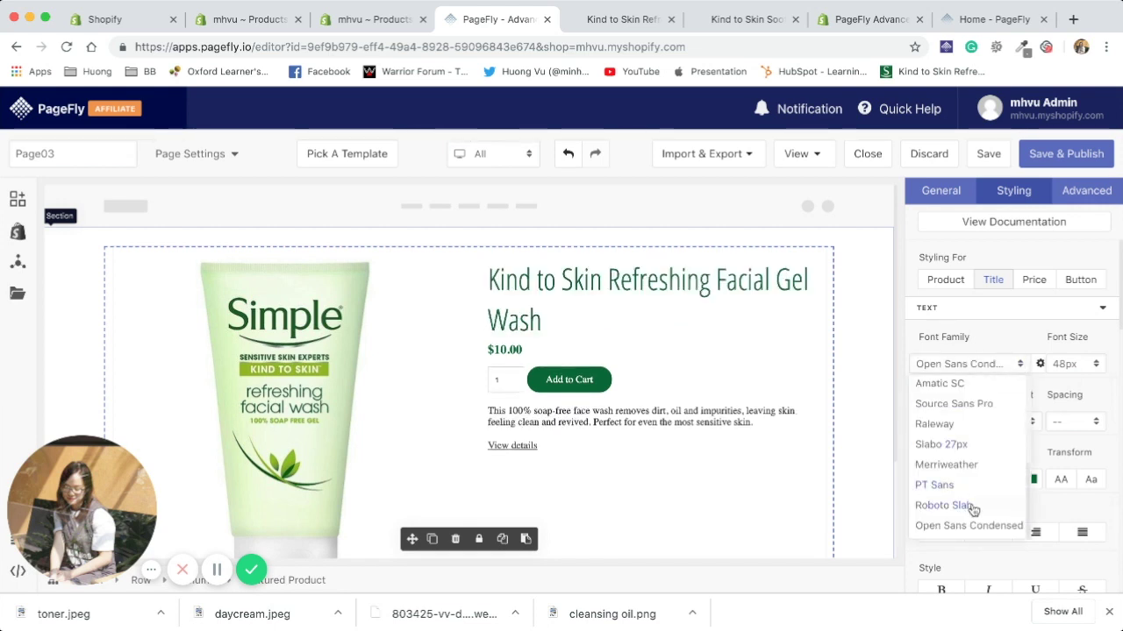
click(982, 407)
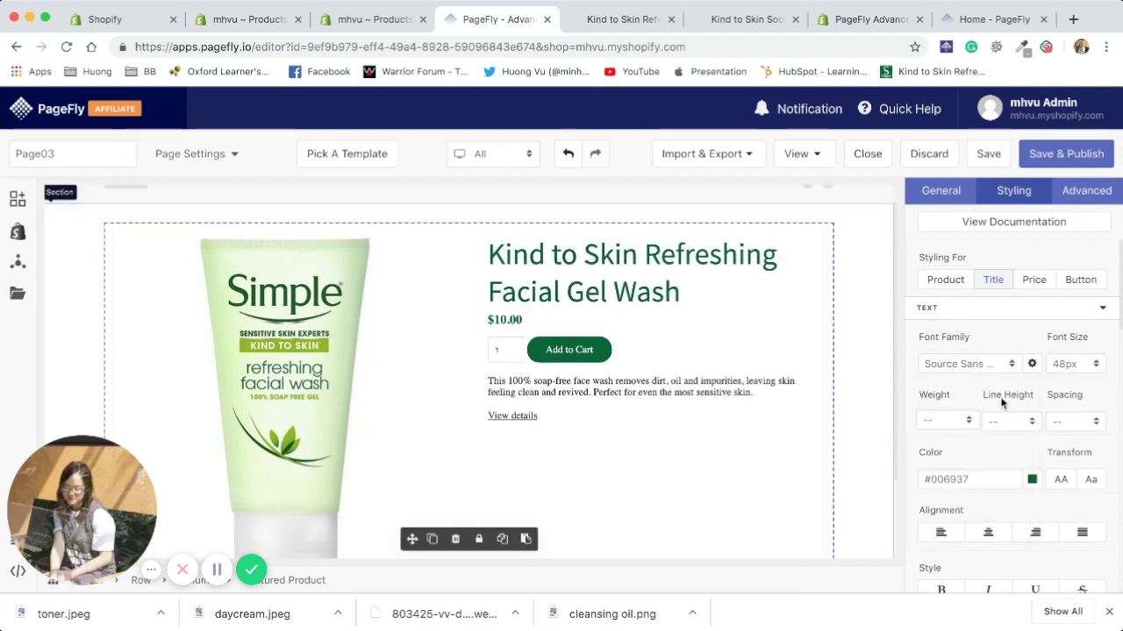
- Set the featured product's general text color to #AAAAAA to gray the description
click(945, 280)
scroll(968, 360, down, 3)
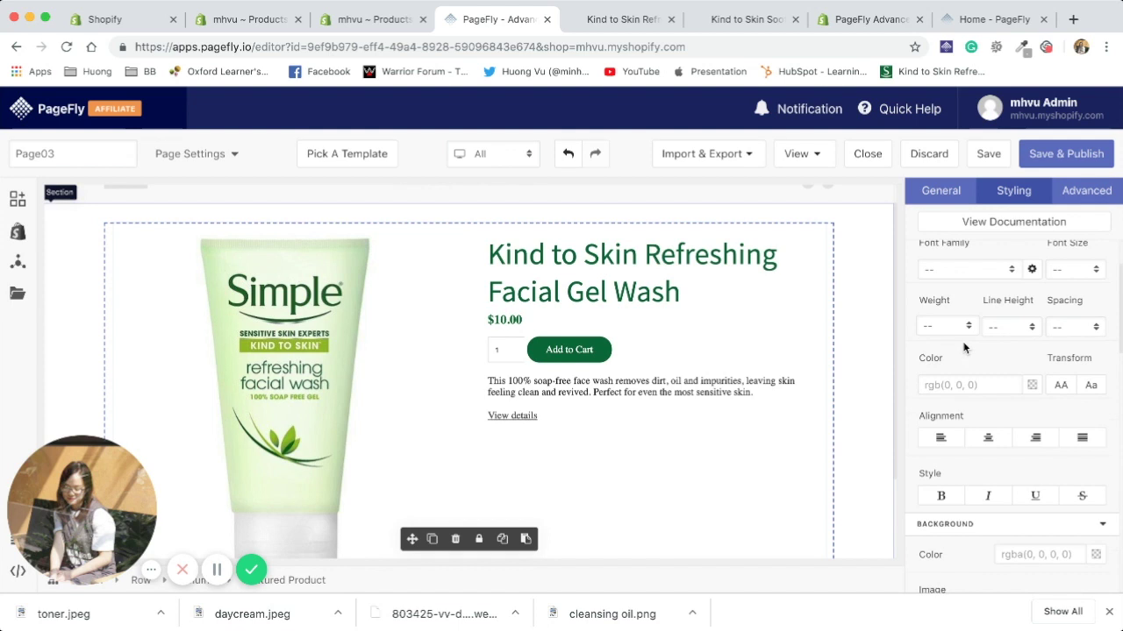
click(968, 376)
text(#AAAAAA)
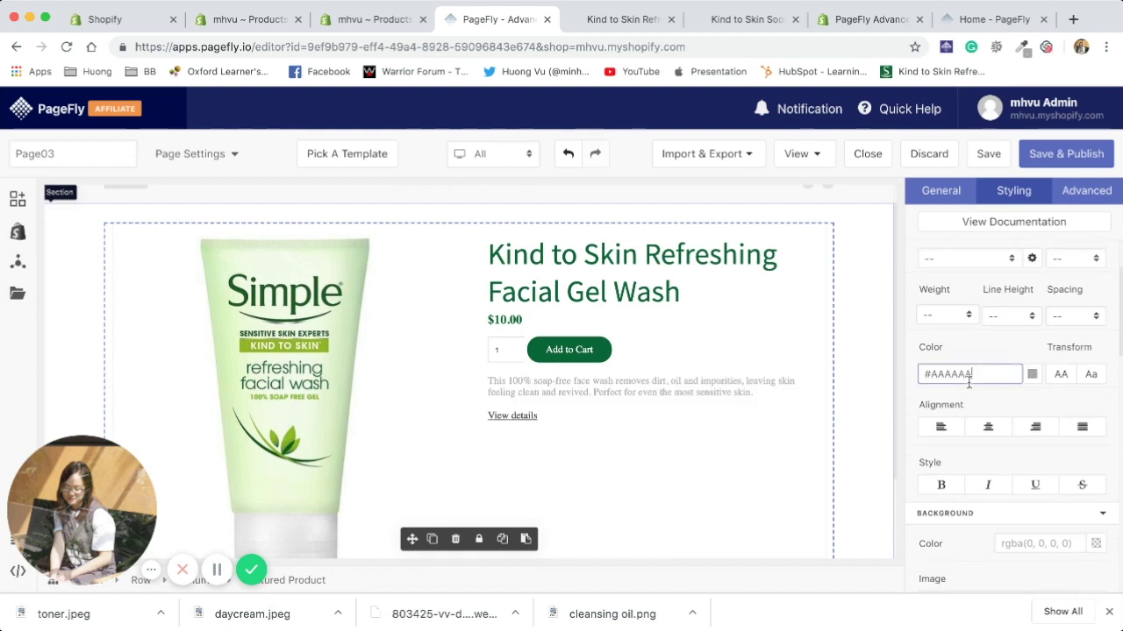
click(709, 406)
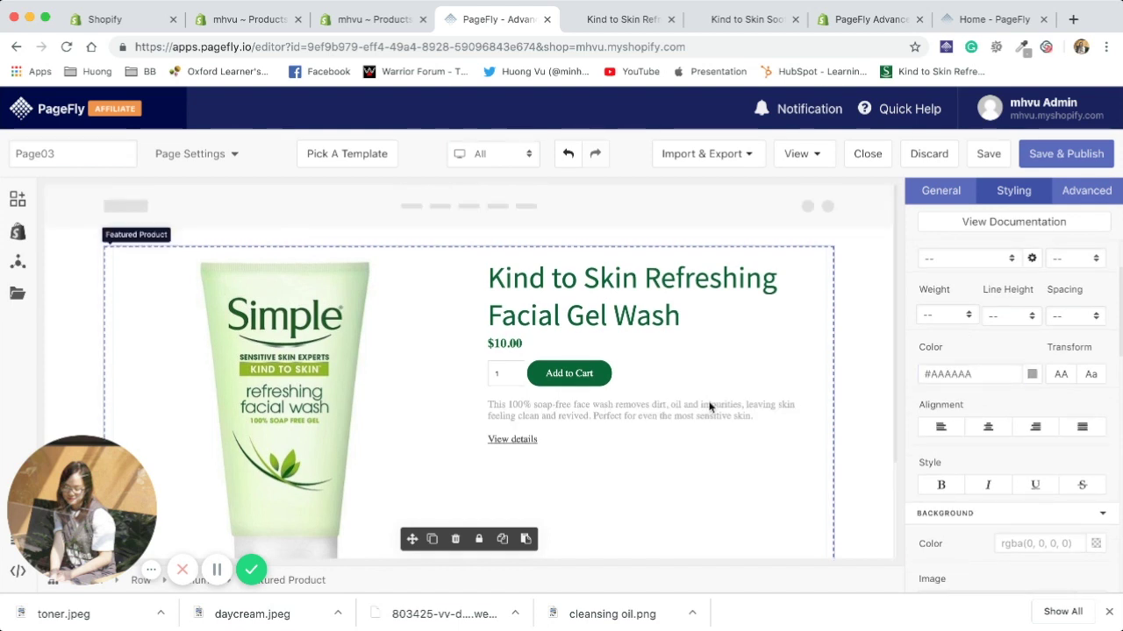
- Examine the finished product page in the other browser tab, especially its What's In and What's Out section, as a layout reference
scroll(710, 406, down, 3)
scroll(711, 405, up, 3)
click(620, 12)
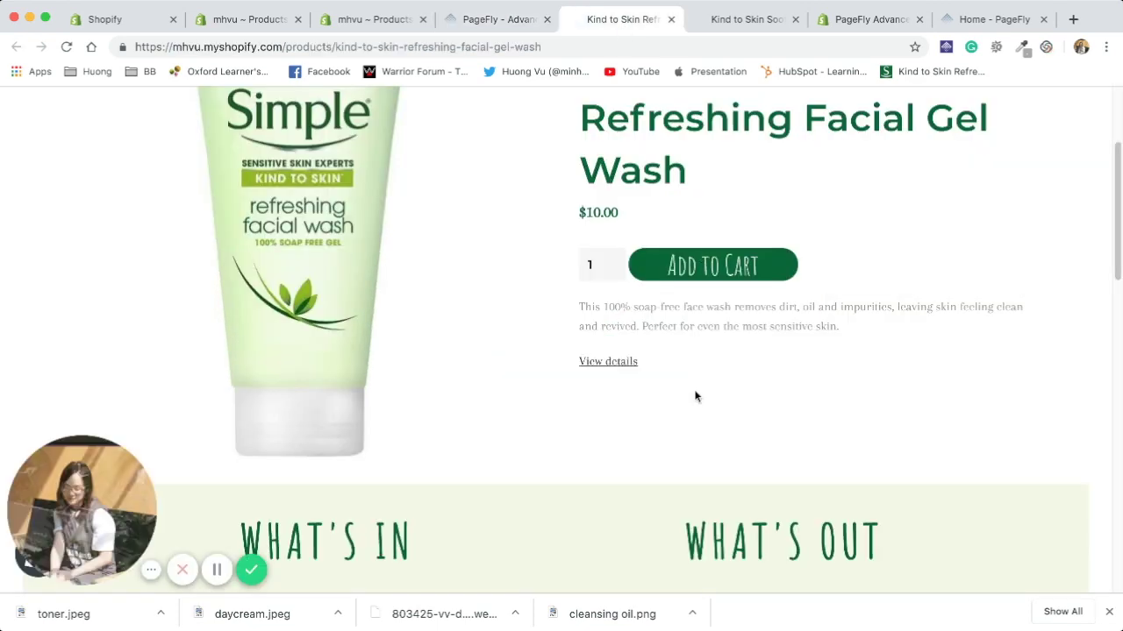
scroll(694, 396, down, 1)
scroll(695, 396, up, 3)
scroll(694, 397, down, 5)
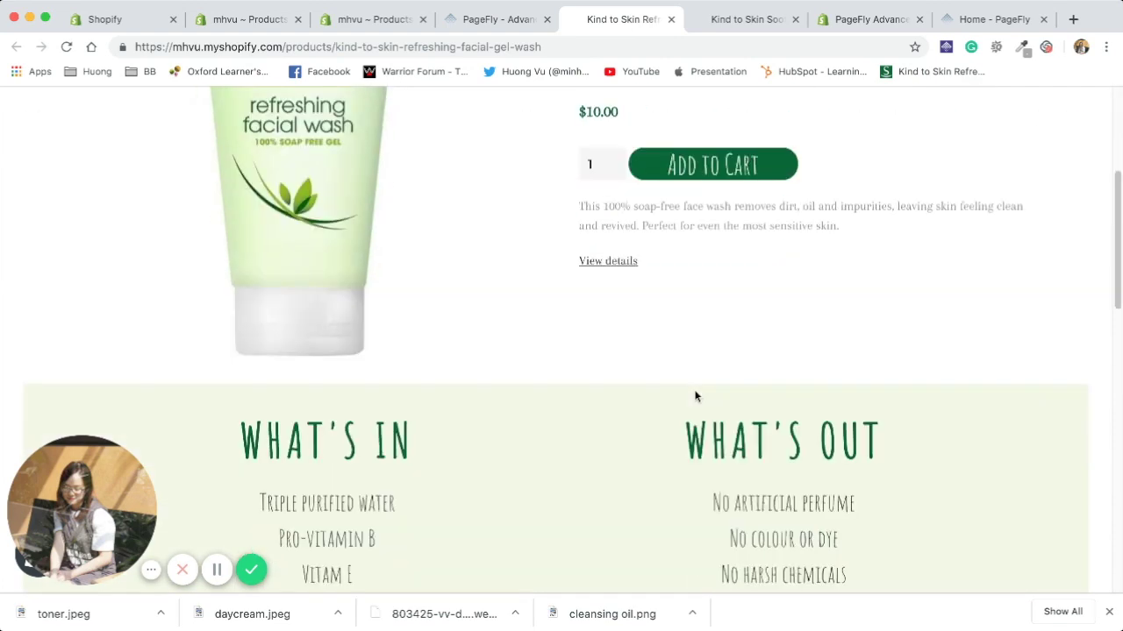
scroll(694, 396, down, 2)
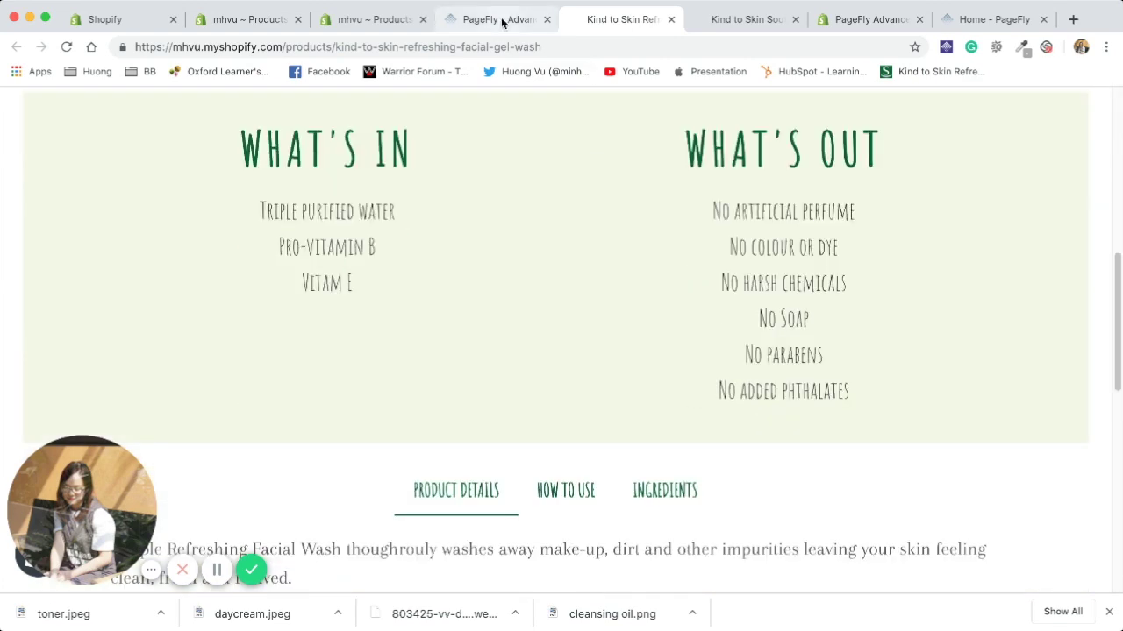
scroll(662, 295, down, 10)
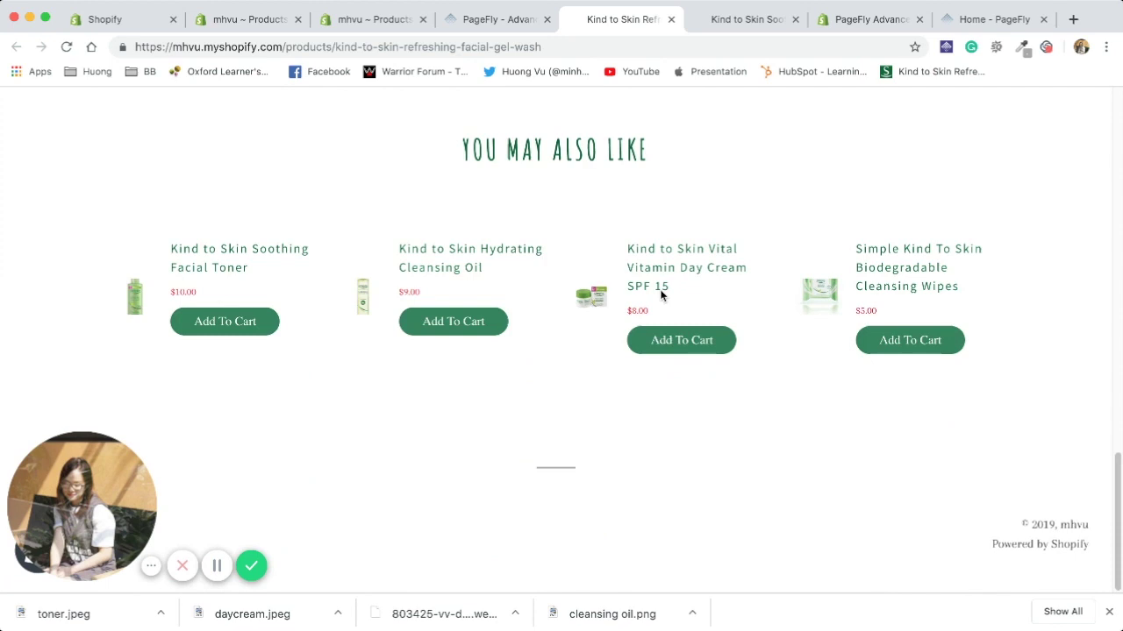
scroll(662, 297, up, 10)
scroll(662, 297, down, 4)
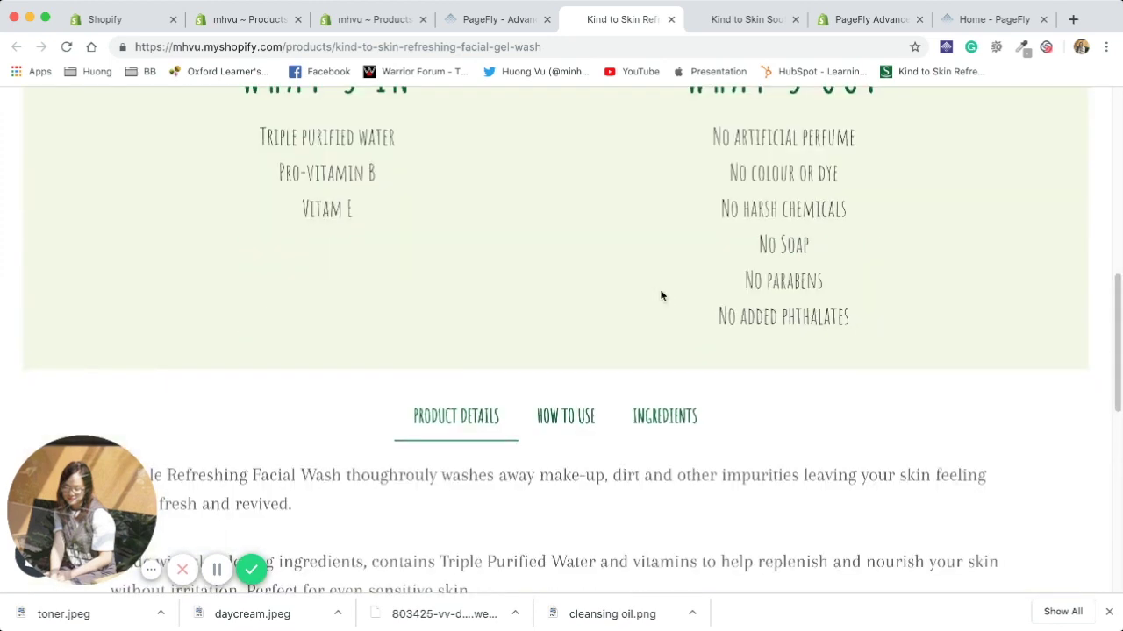
click(481, 19)
scroll(558, 405, down, 3)
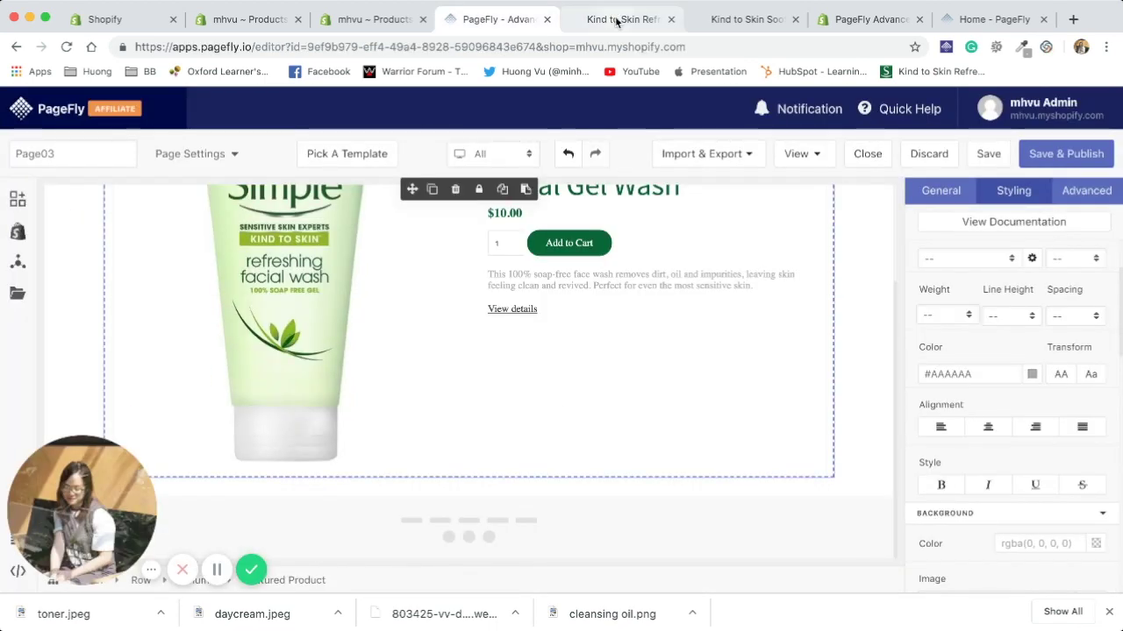
click(614, 18)
scroll(573, 234, up, 4)
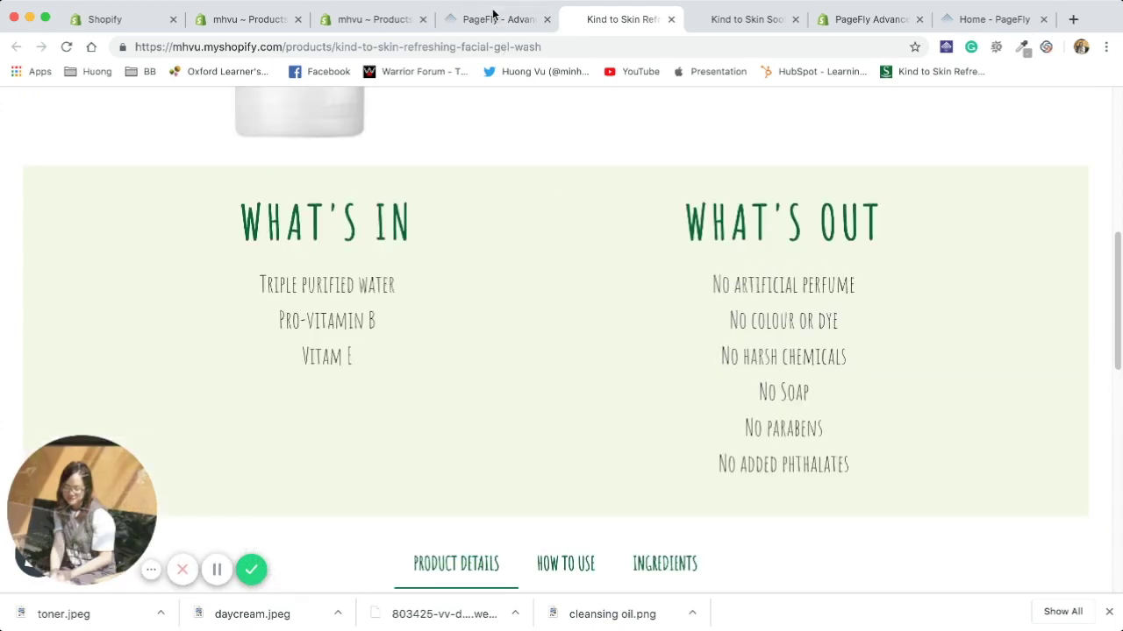
- Return to the PageFly editor and add a row with two half-width columns below the featured product
click(491, 19)
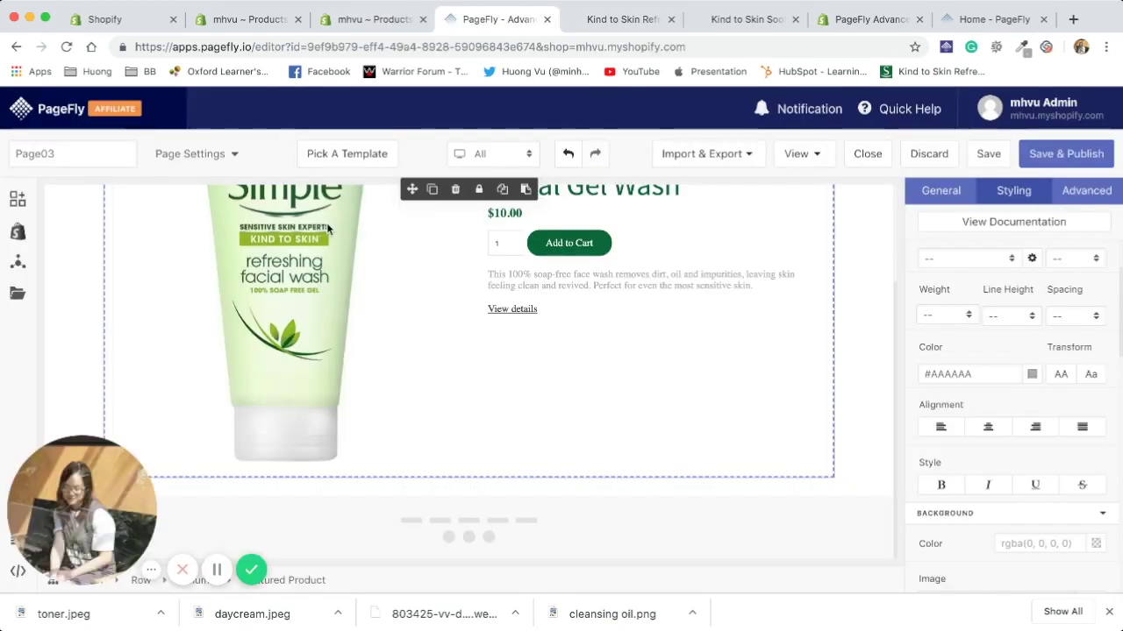
click(17, 198)
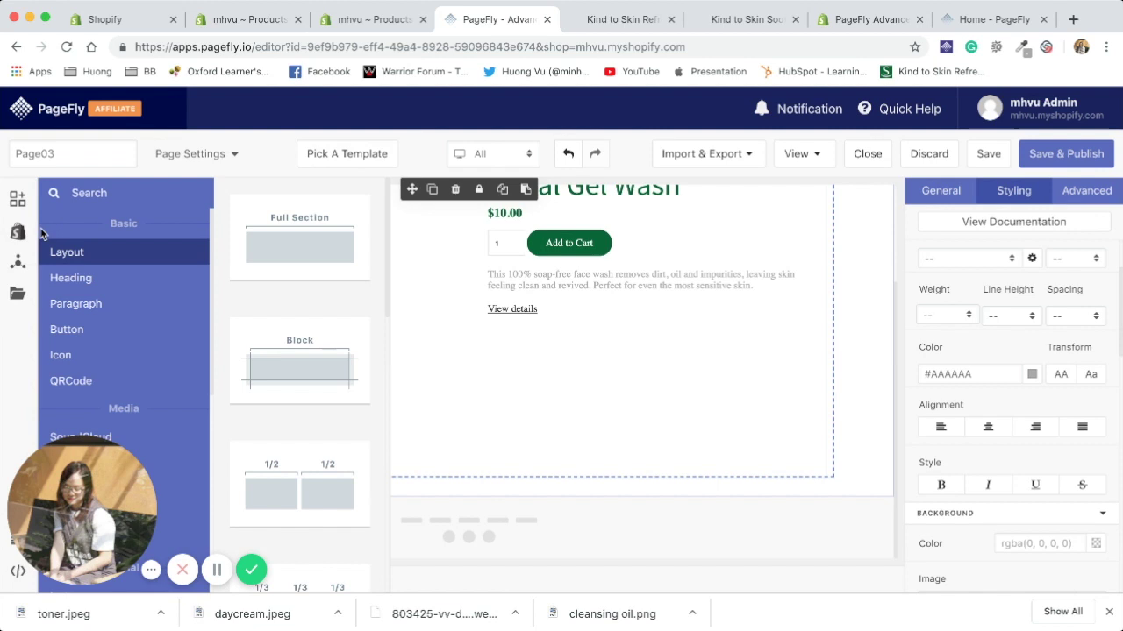
scroll(303, 444, down, 2)
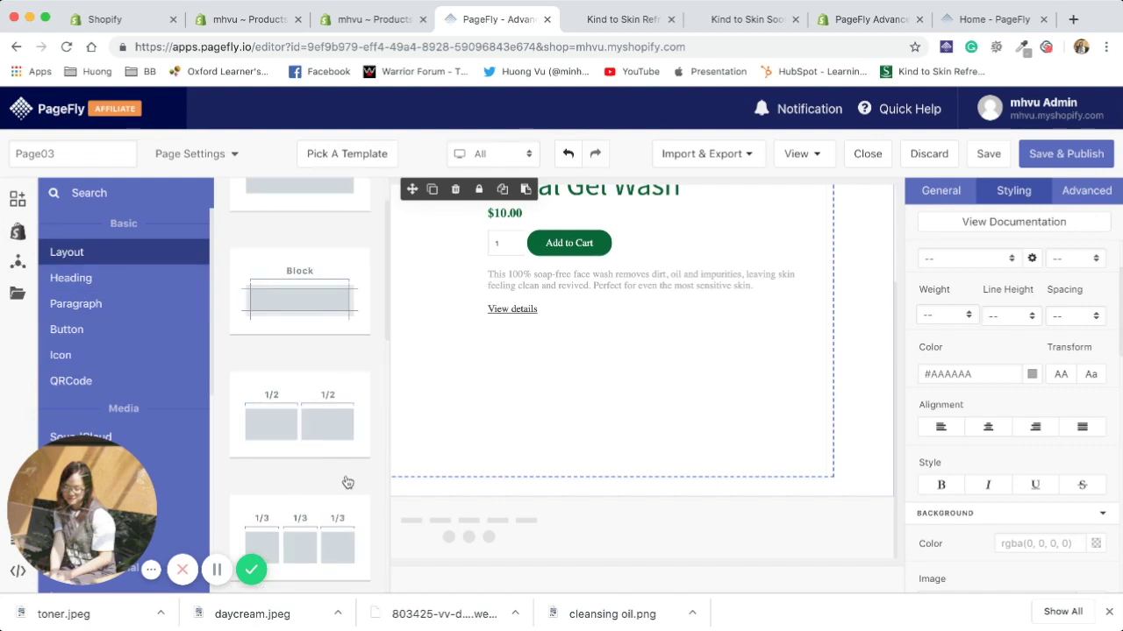
drag(316, 433, 512, 478)
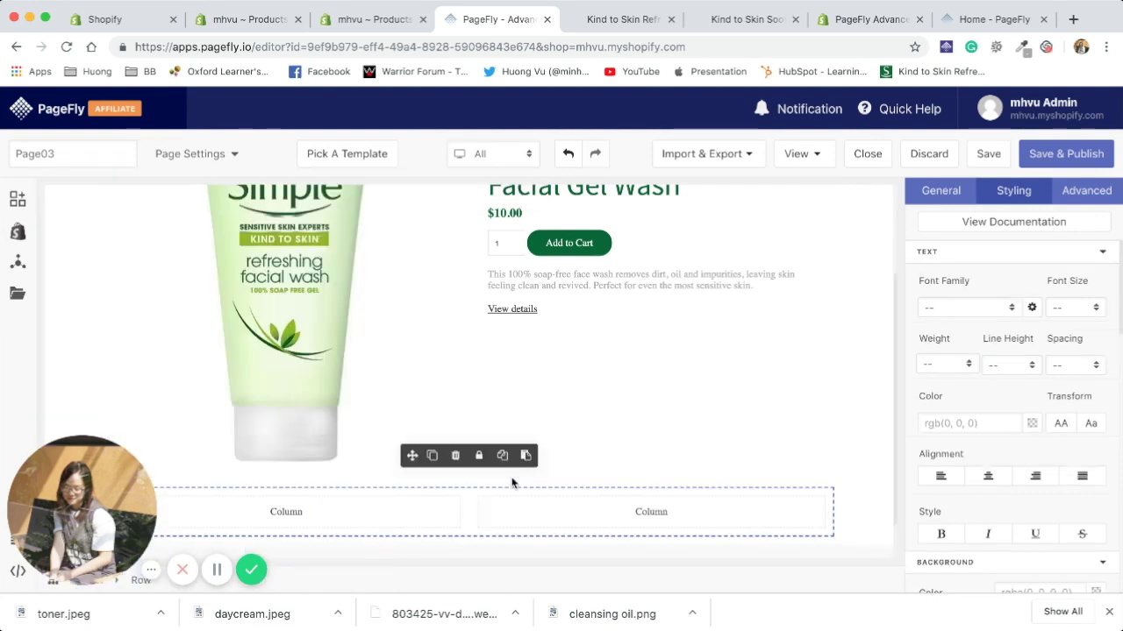
- Add a left-aligned paragraph element to each of the two columns below the featured product
click(22, 208)
click(180, 303)
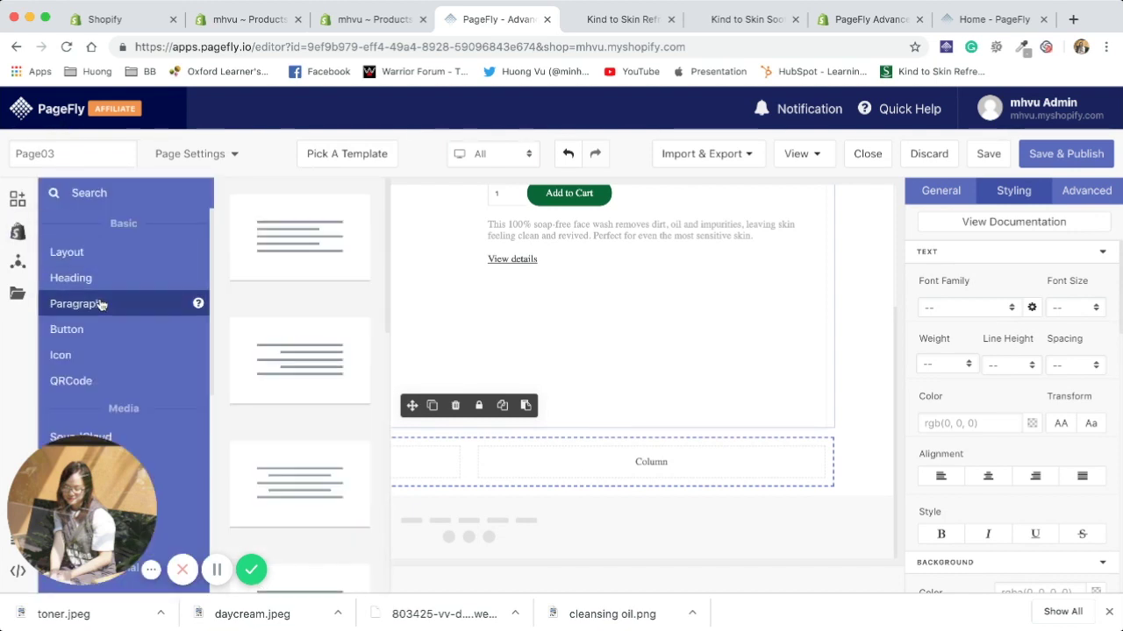
drag(325, 248, 366, 466)
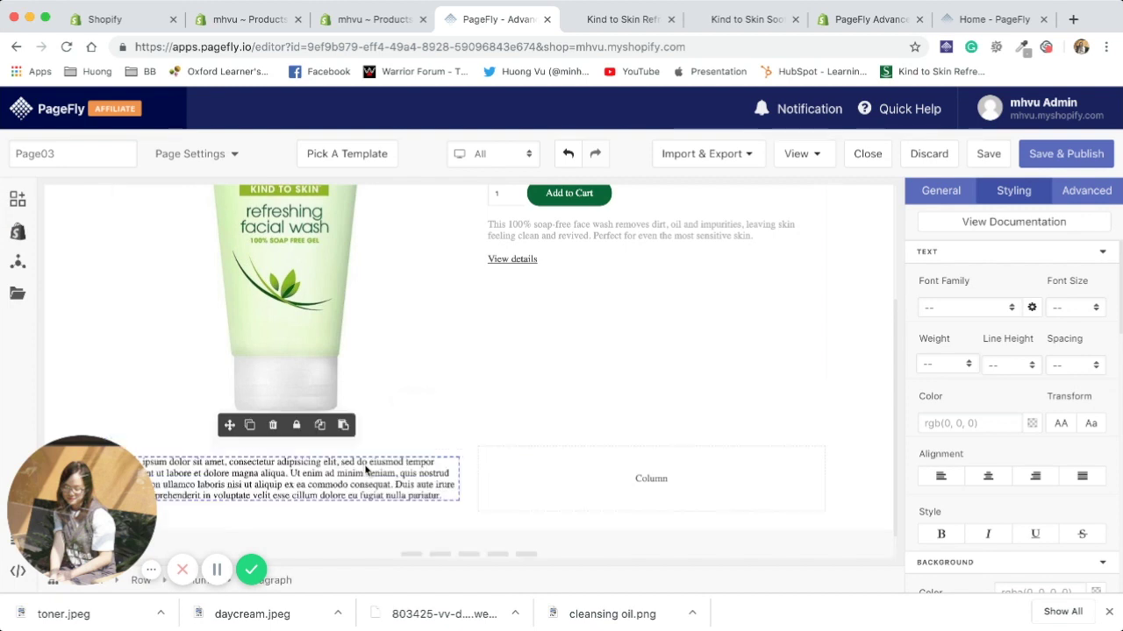
click(17, 199)
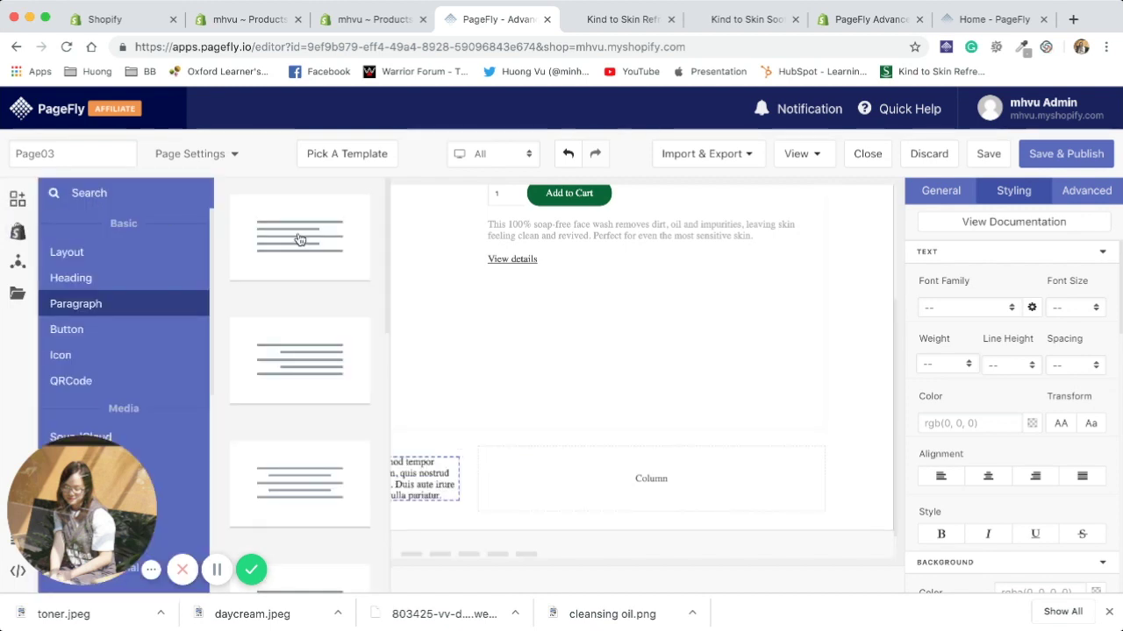
drag(298, 239, 670, 462)
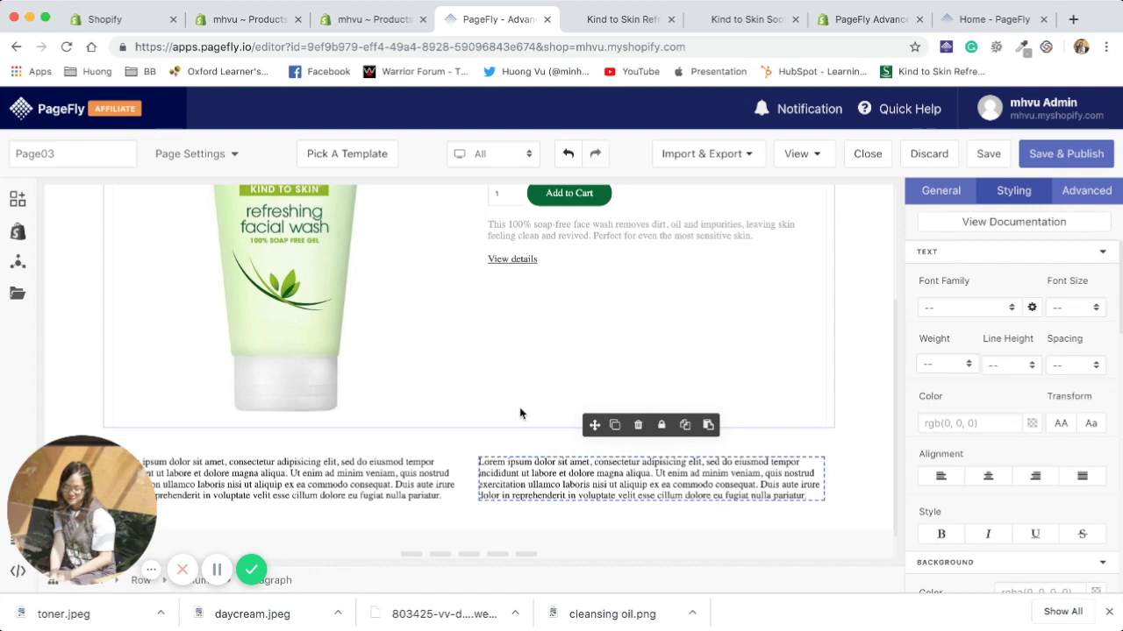
- Add a heading element between the featured product and the two-column paragraph row
scroll(520, 410, down, 1)
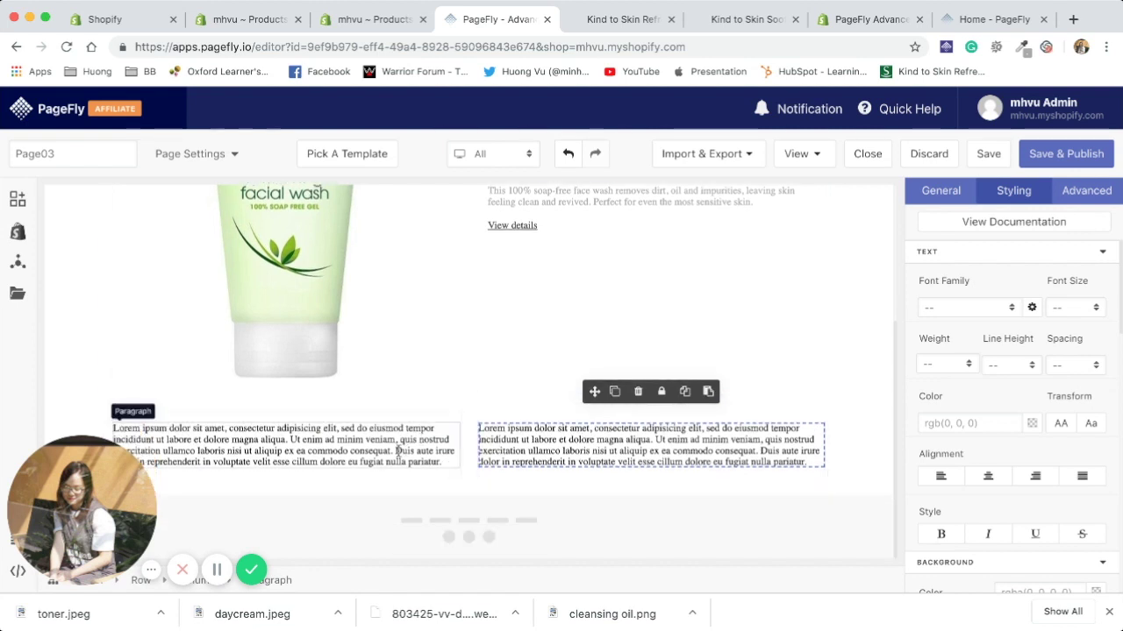
click(17, 199)
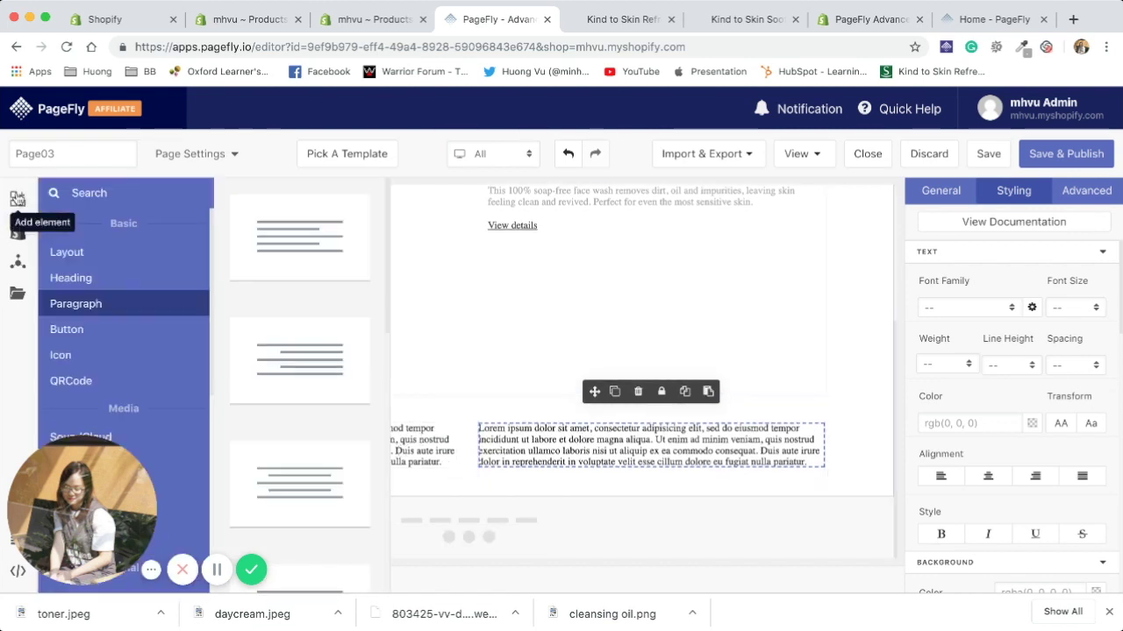
click(77, 279)
drag(334, 239, 401, 420)
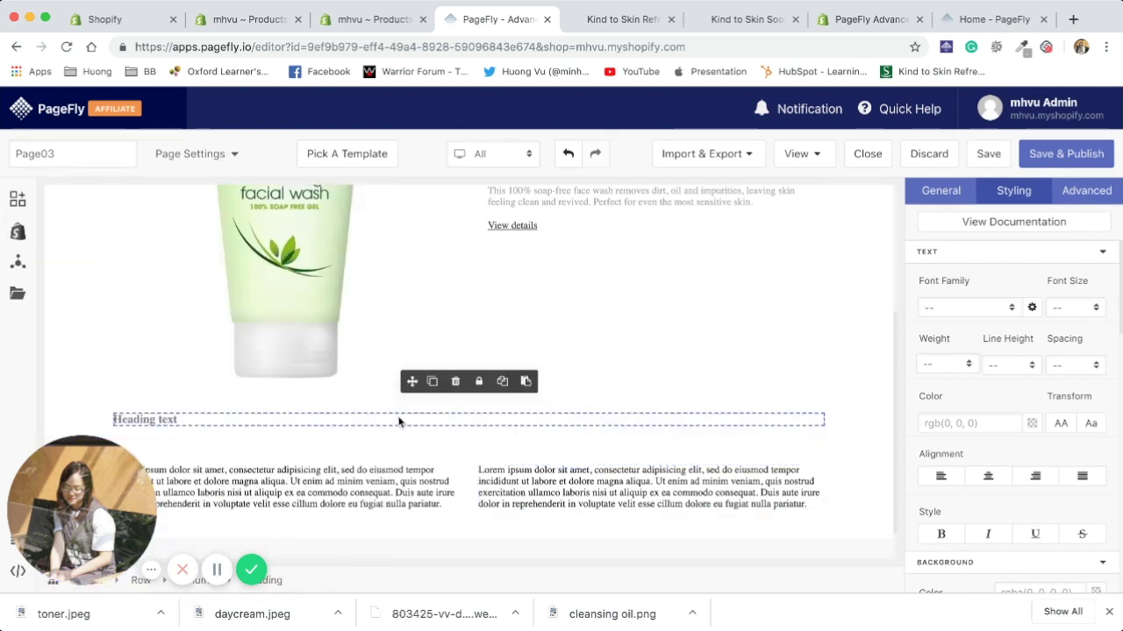
- Undo the full-width heading and add a separate heading element above the paragraph in each of the two columns
key(ctrl+z)
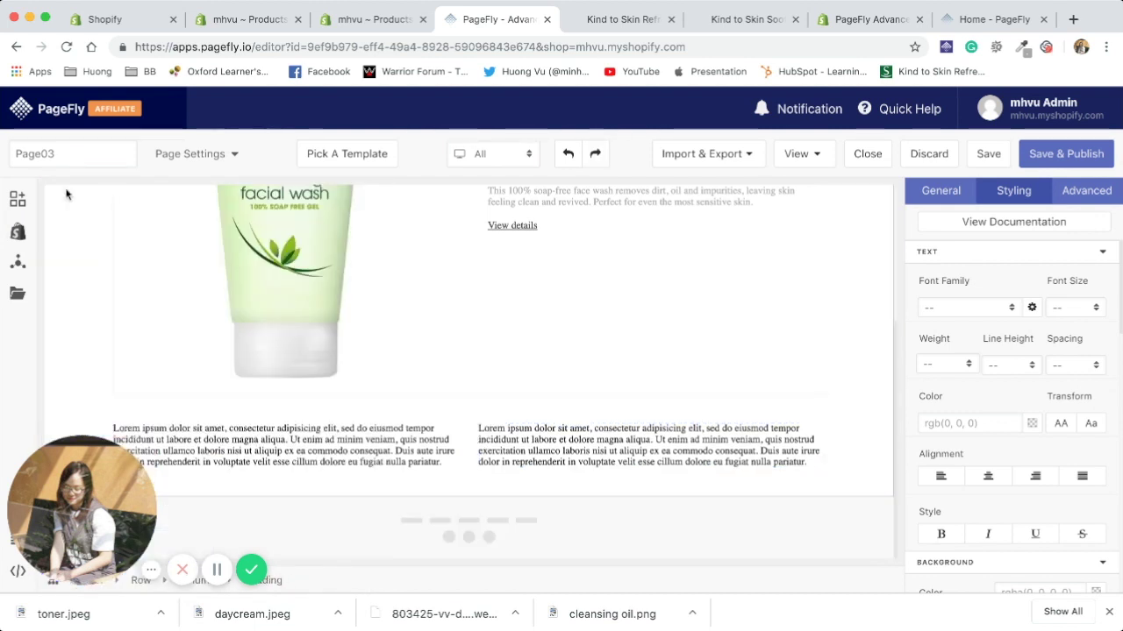
click(18, 200)
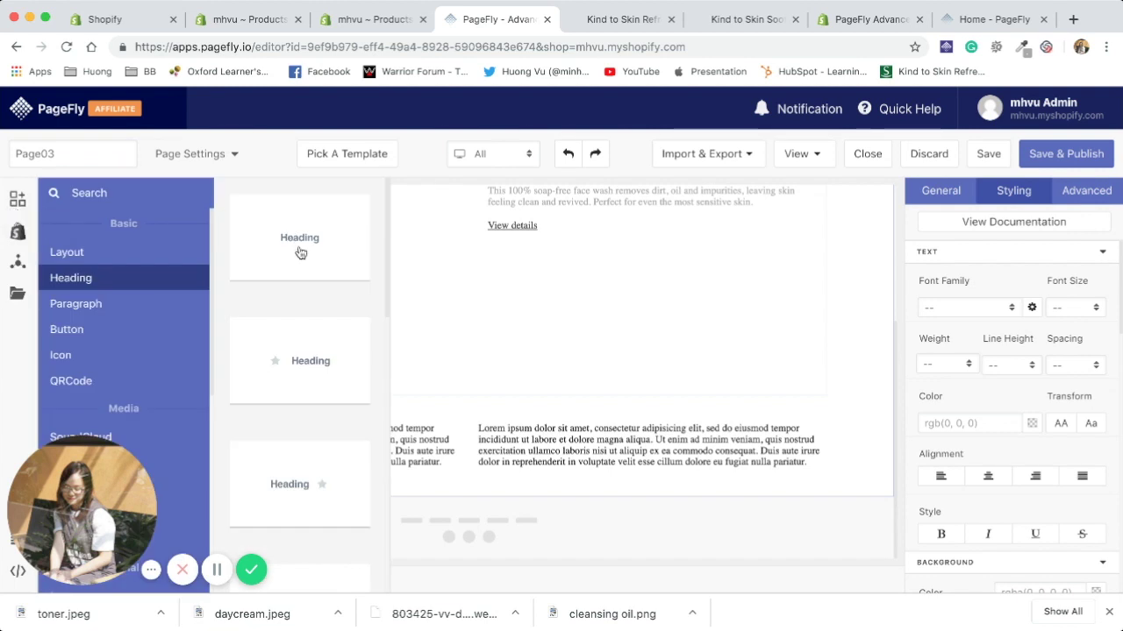
drag(299, 252, 406, 451)
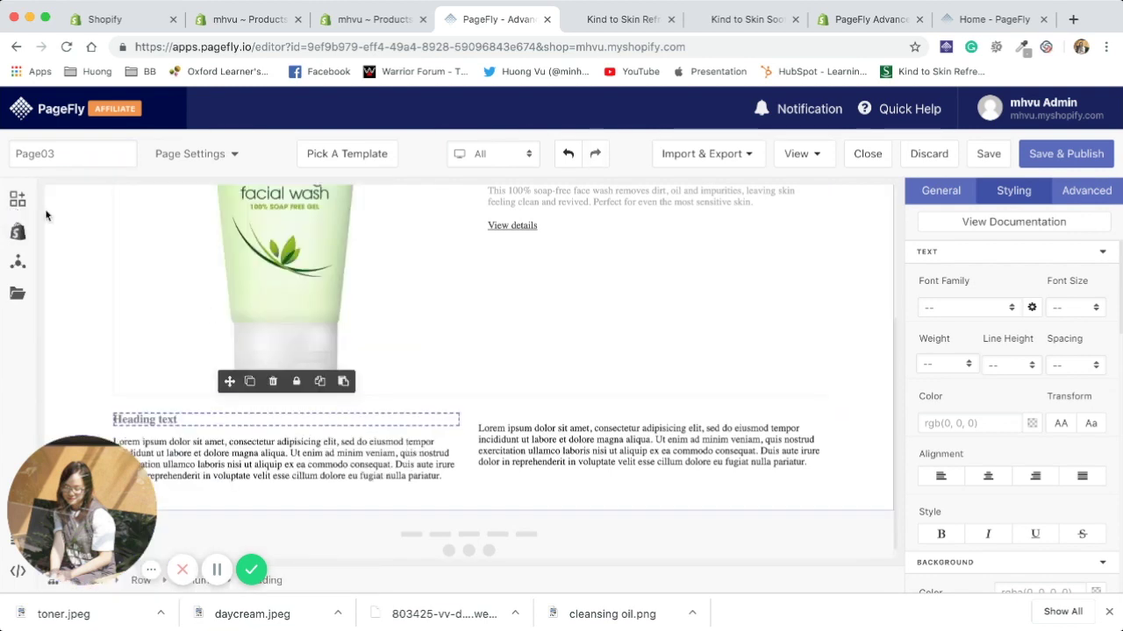
click(18, 200)
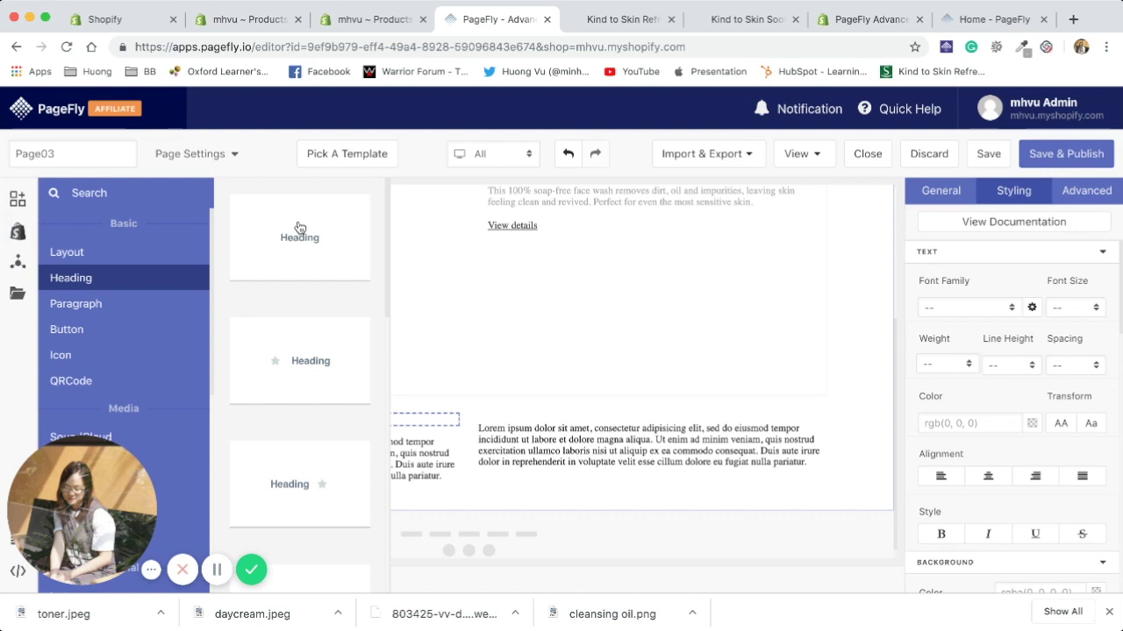
drag(345, 237, 669, 429)
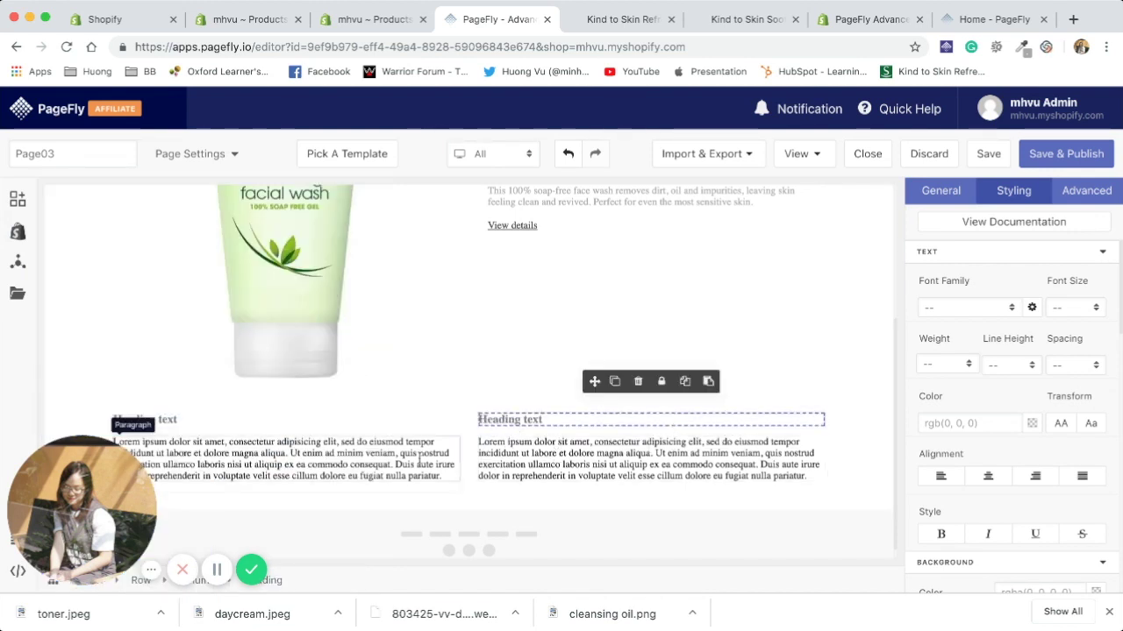
scroll(226, 445, down, 1)
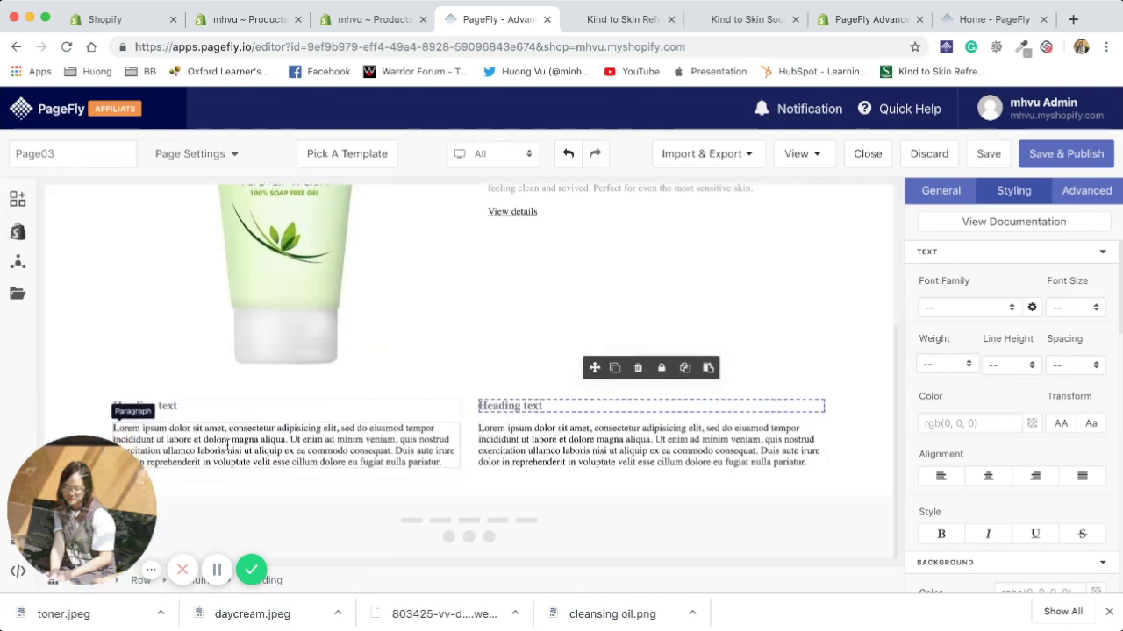
- Apply the copied heading style to the first column's heading and replace its text with WHAT'S IN from the finished product page
click(628, 10)
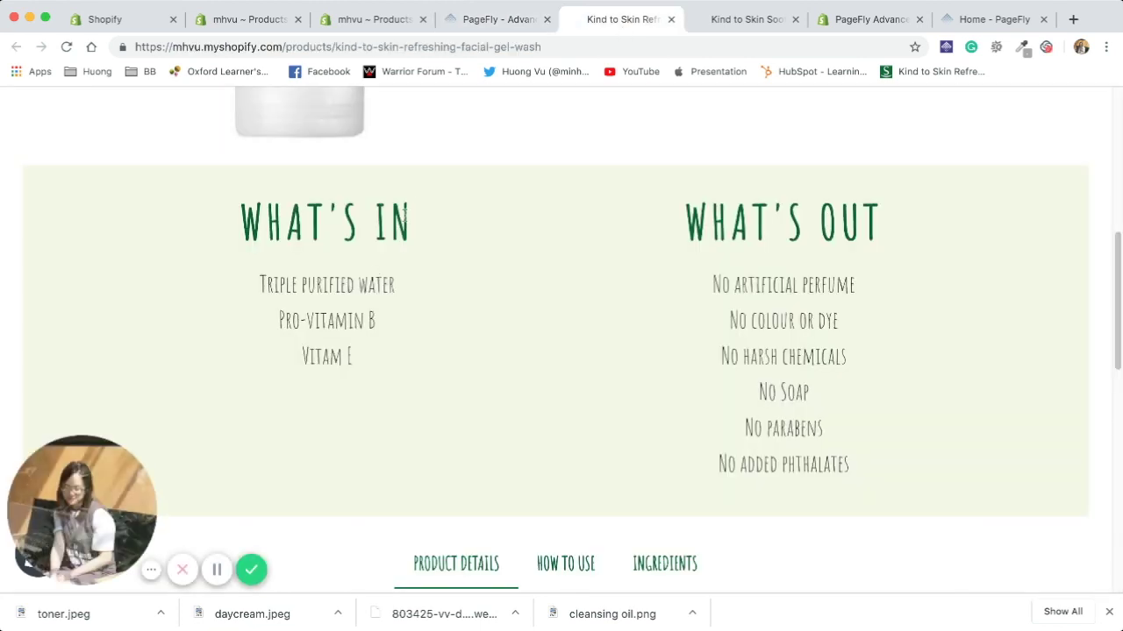
drag(434, 230, 242, 245)
key(ctrl+c)
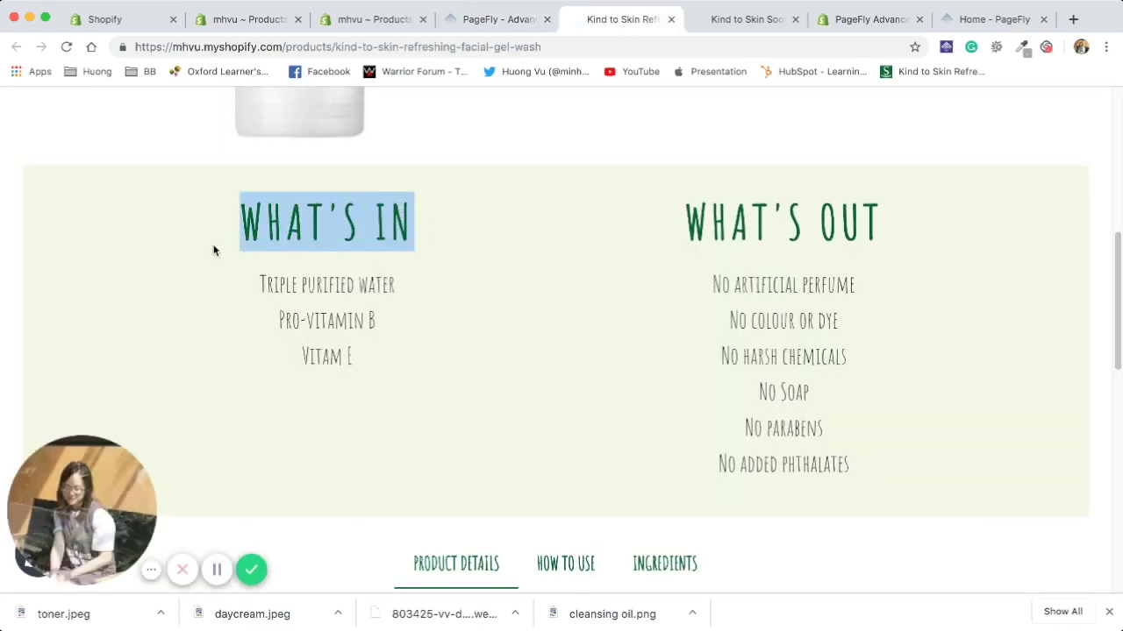
click(483, 19)
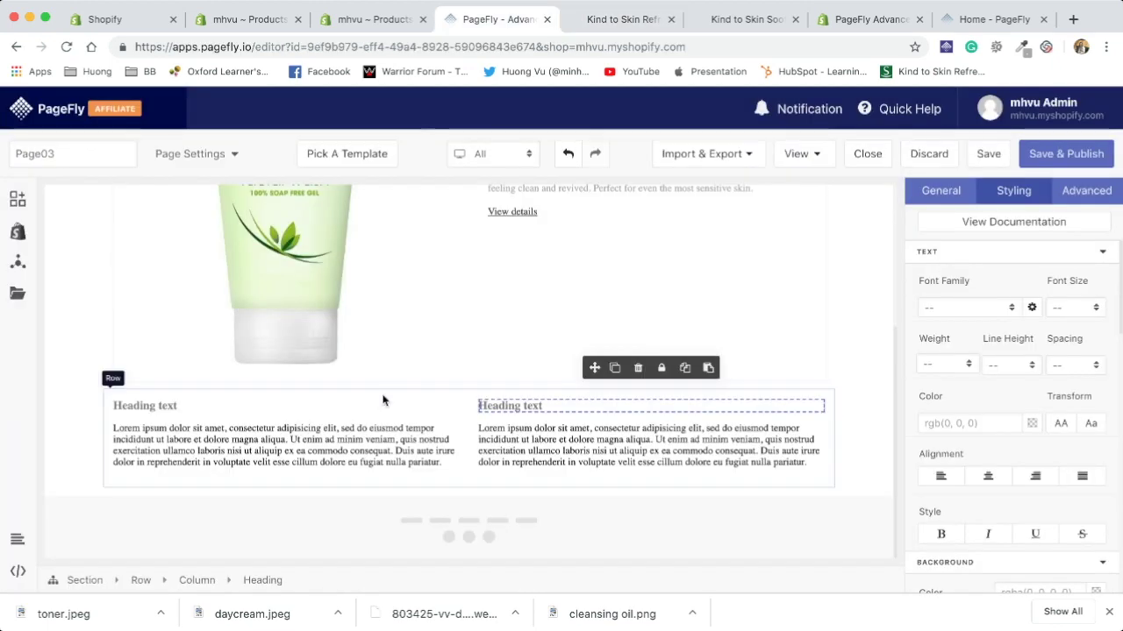
click(175, 406)
key(ctrl+shift+v)
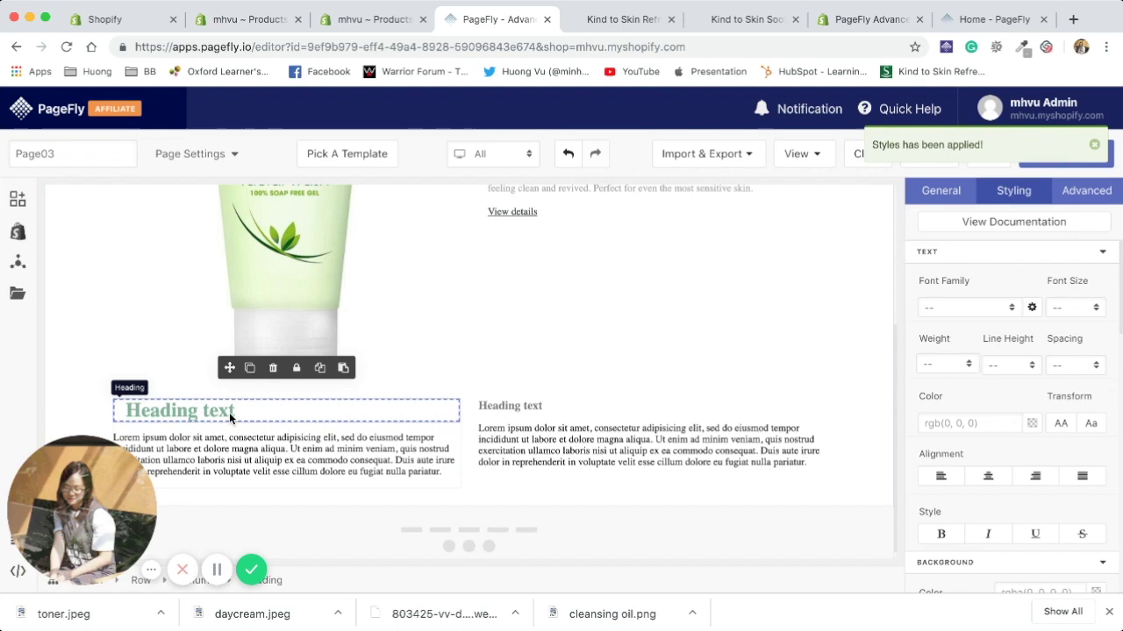
click(597, 19)
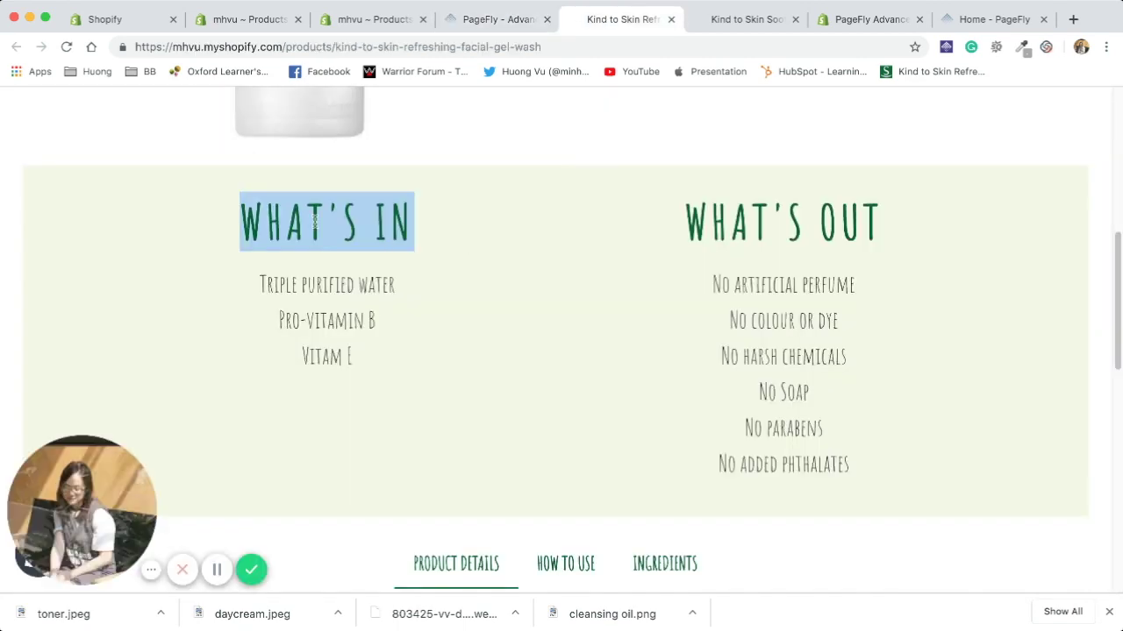
click(471, 19)
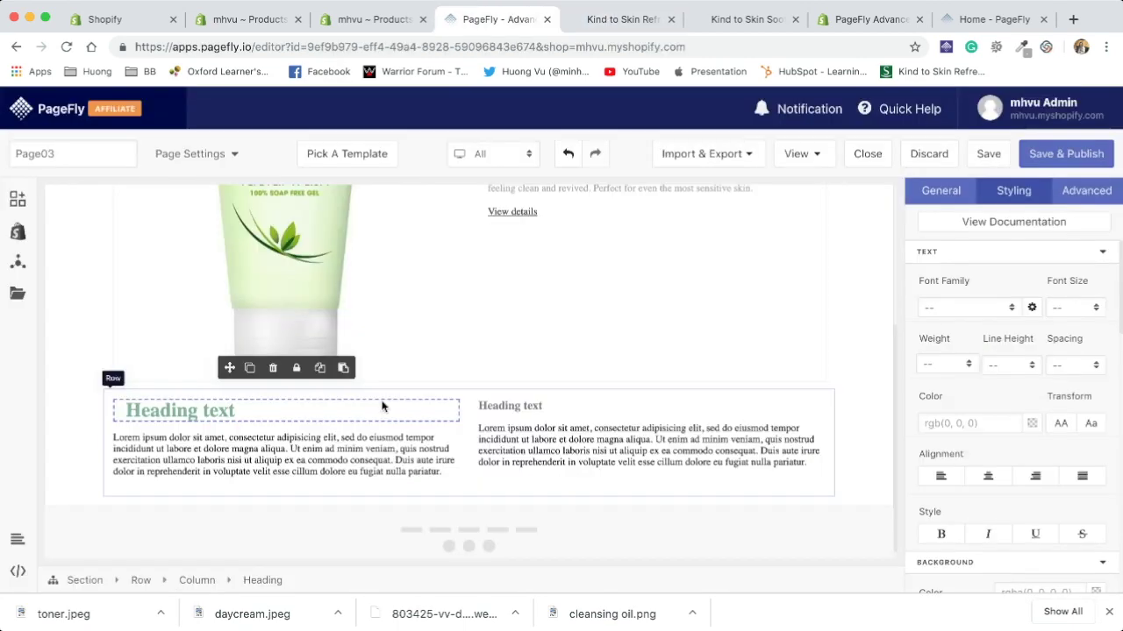
key(ctrl+v)
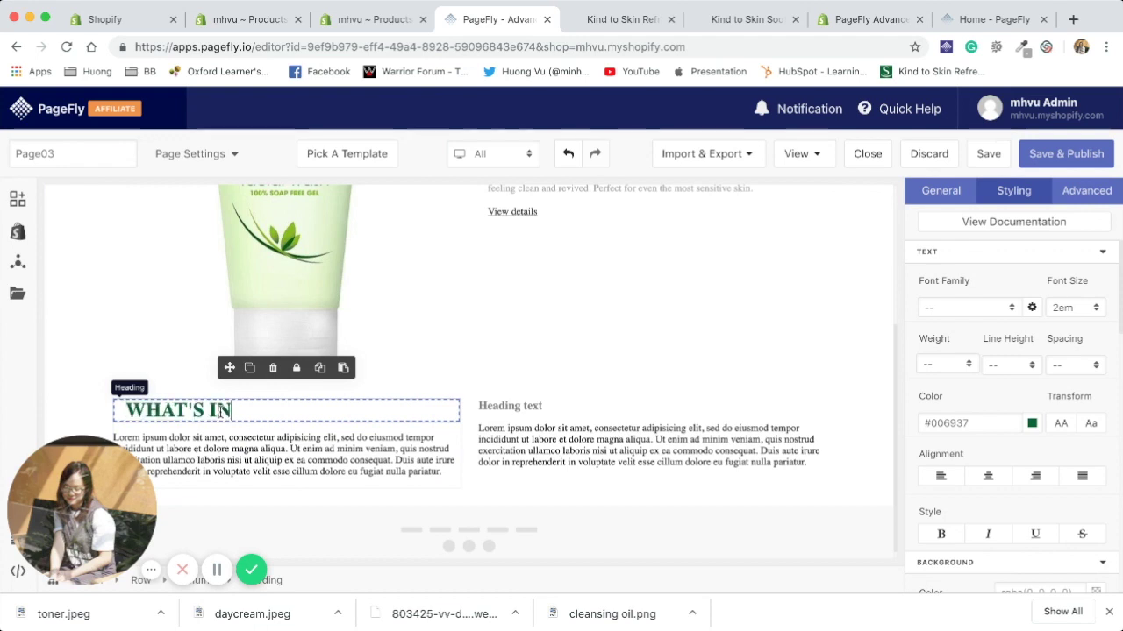
- Copy WHAT'S OUT from the finished product page into the second column's heading and apply the same copied heading style
click(628, 26)
drag(684, 220, 914, 235)
key(super+c)
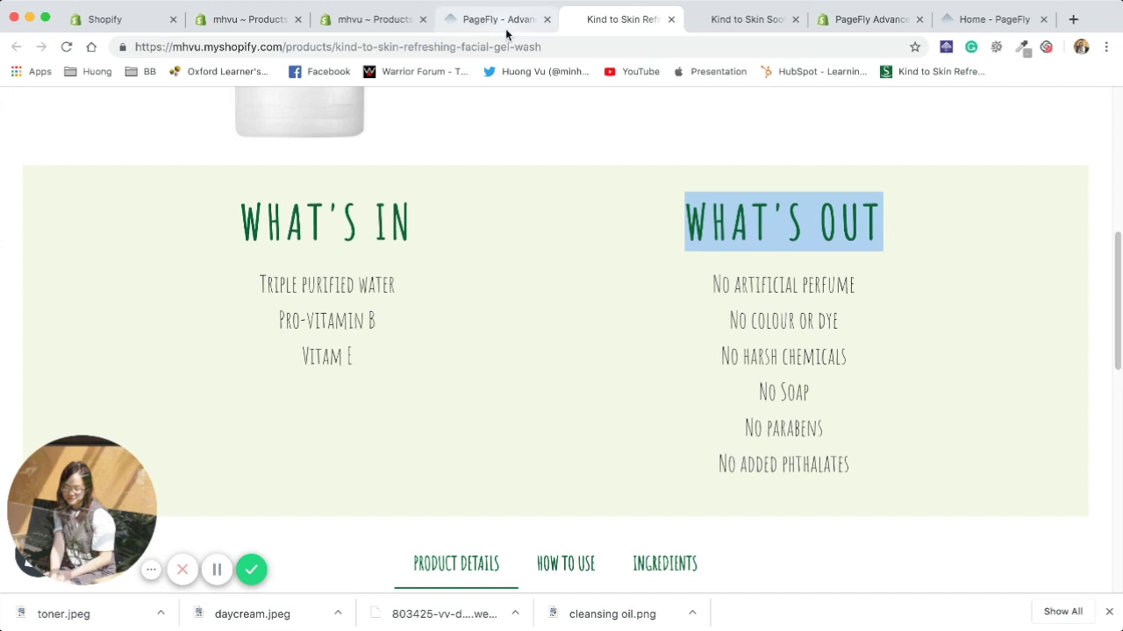
click(505, 20)
click(548, 411)
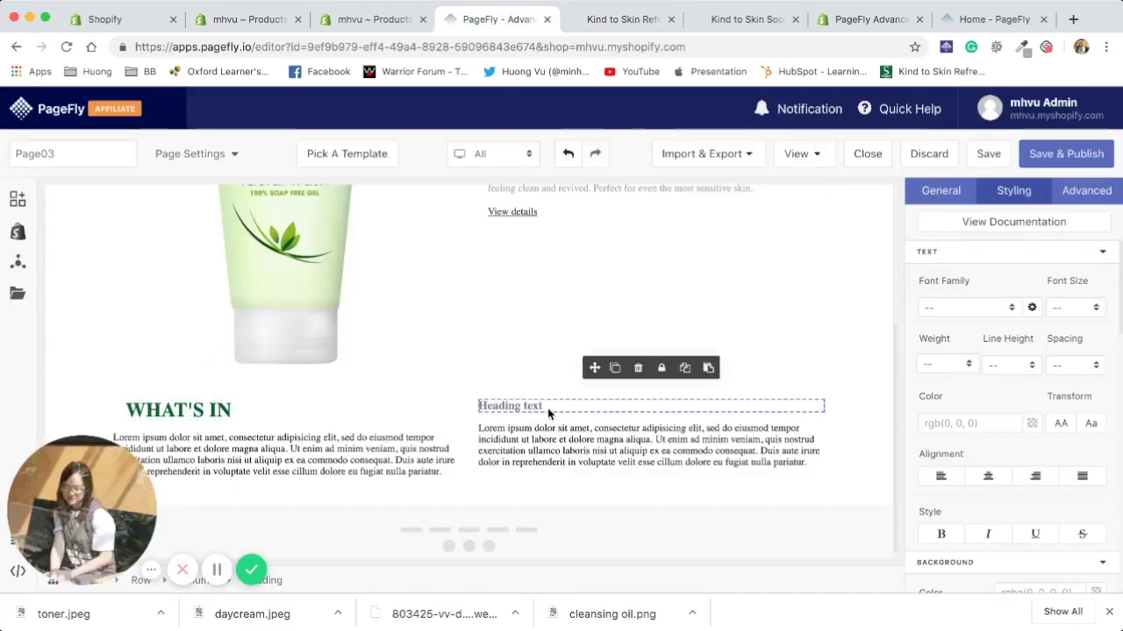
key(super+alt+v)
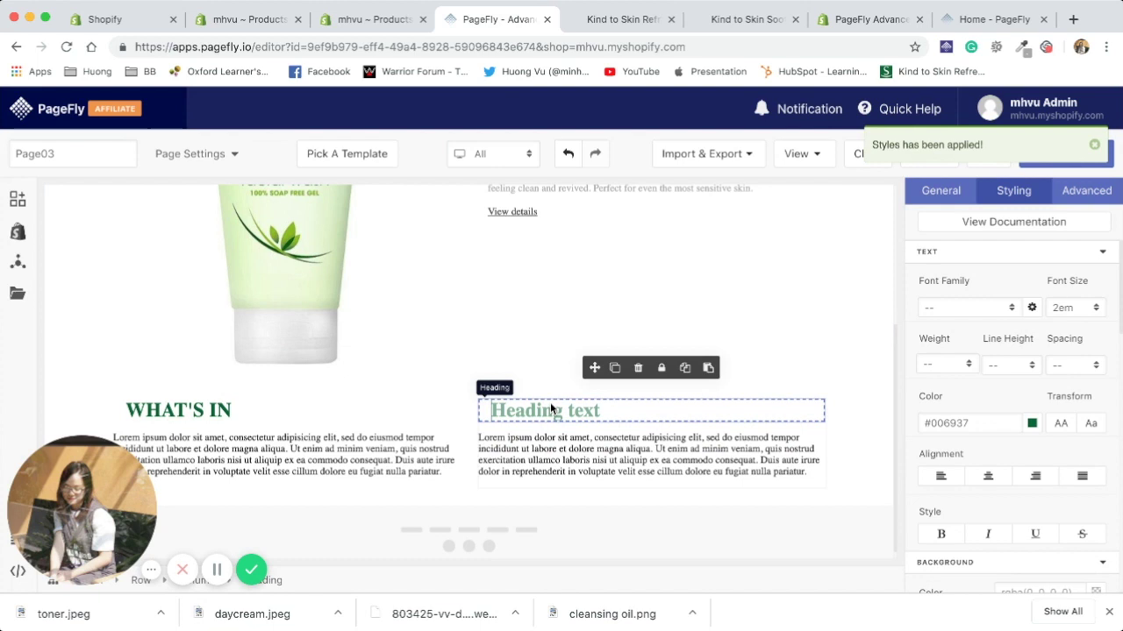
triple_click(550, 403)
key(super+v)
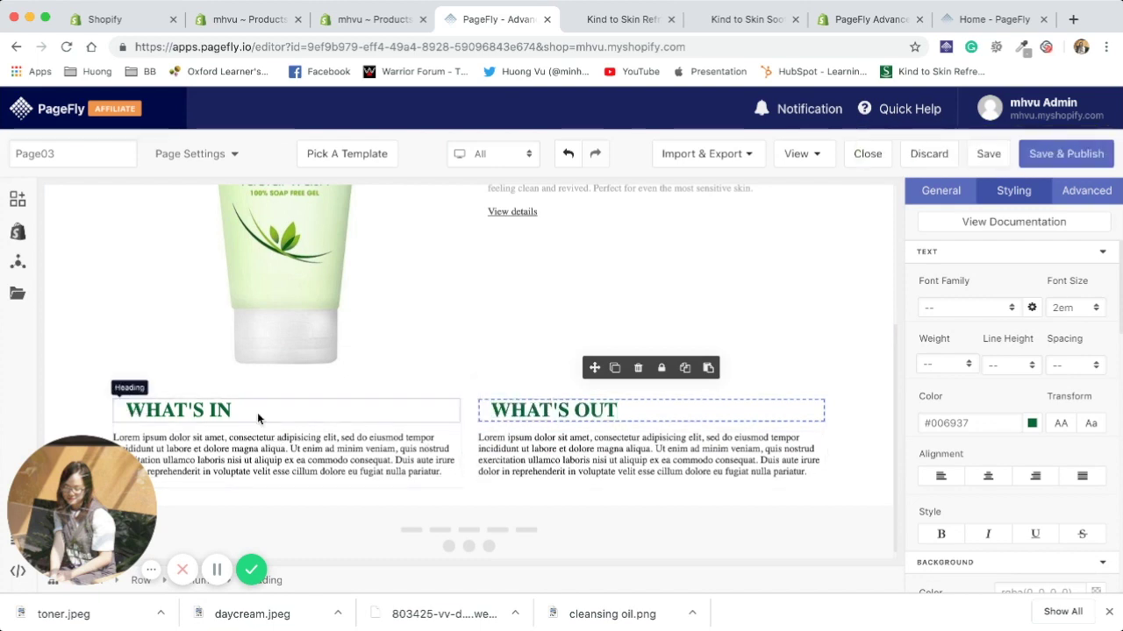
- Center-align the WHAT'S IN and WHAT'S OUT headings
click(257, 412)
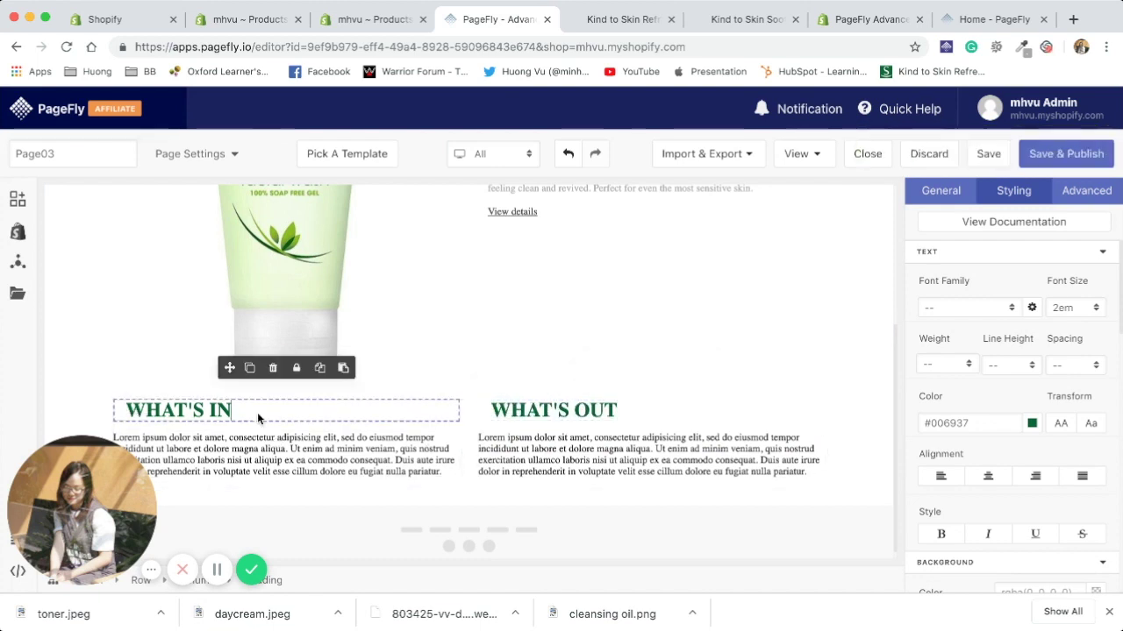
click(987, 476)
click(604, 412)
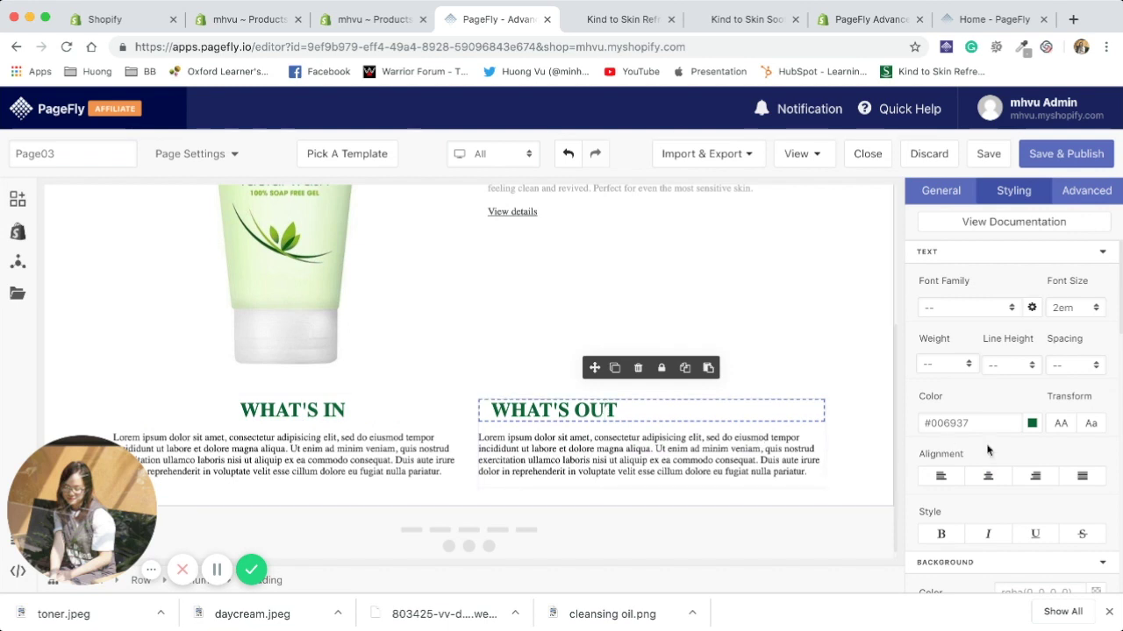
click(987, 477)
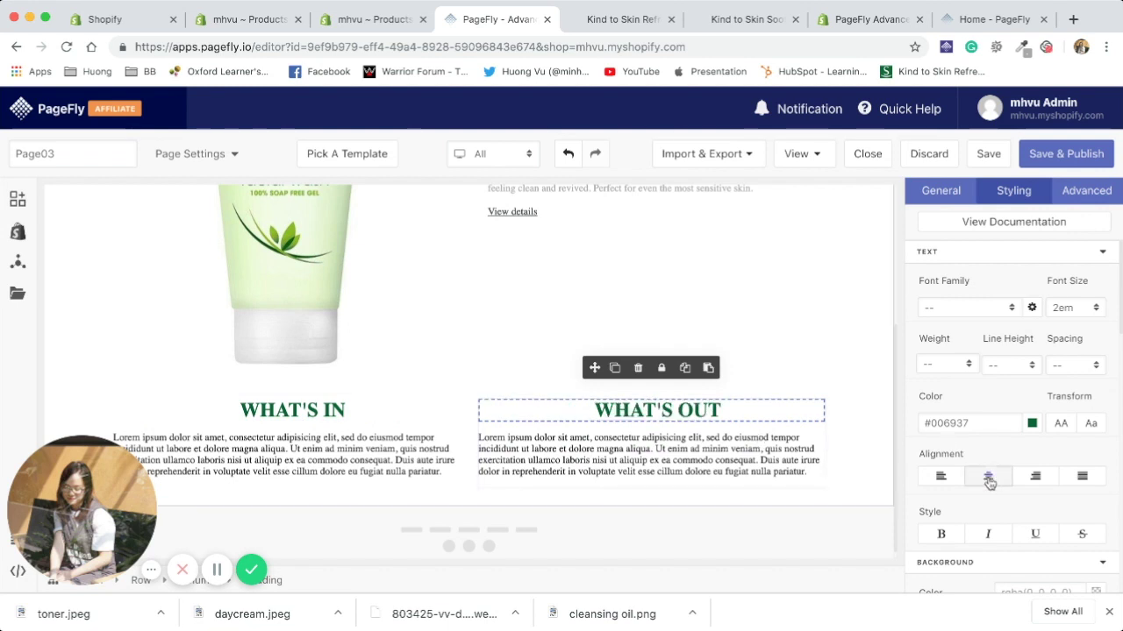
- Set the font family of the WHAT'S OUT and WHAT'S IN headings to Amatic SC
click(1006, 309)
scroll(995, 361, down, 3)
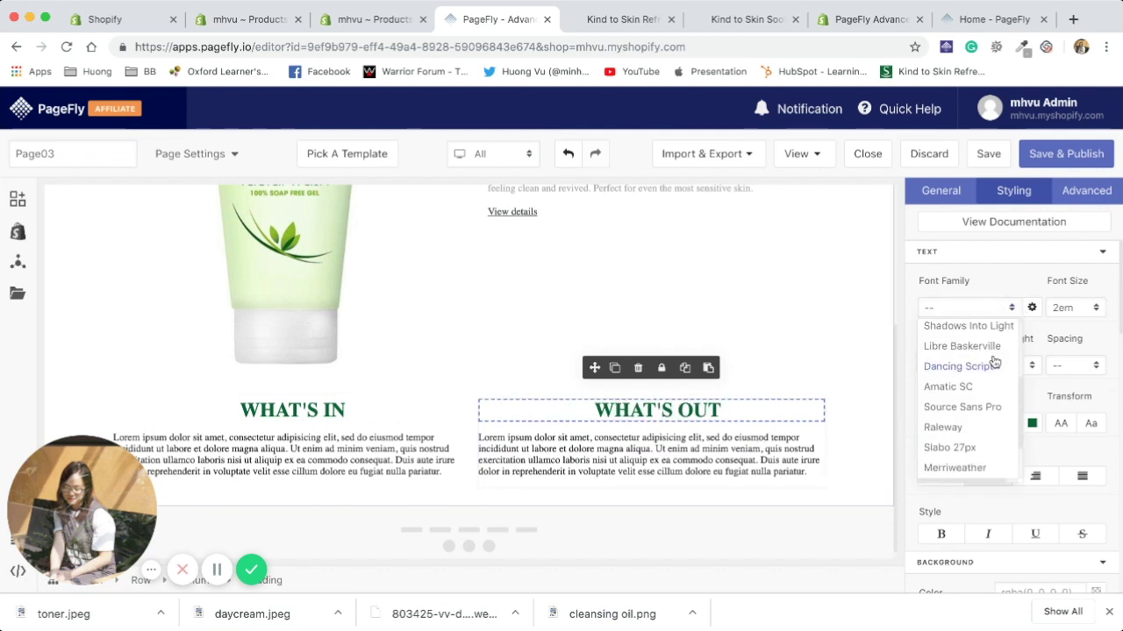
click(968, 386)
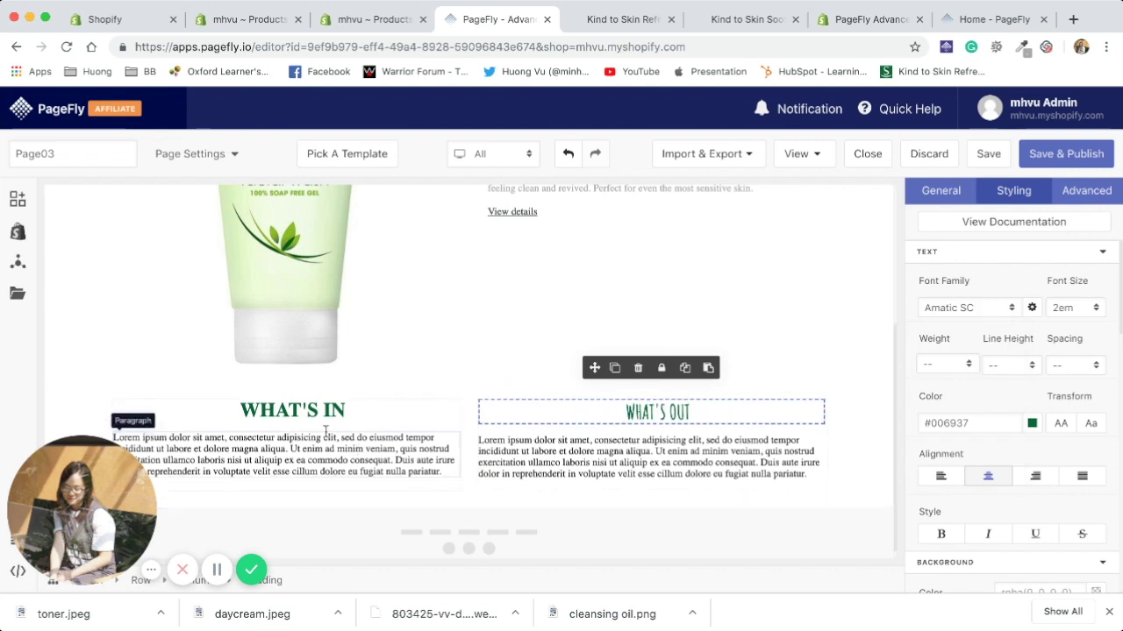
click(308, 410)
click(1009, 309)
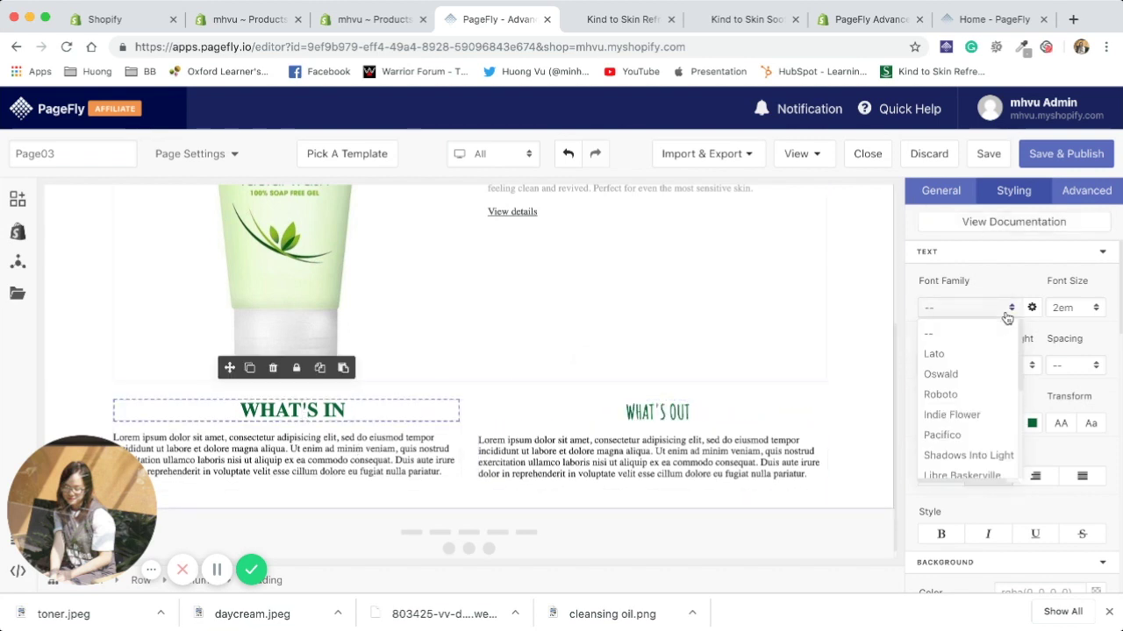
scroll(1002, 394, down, 5)
click(968, 395)
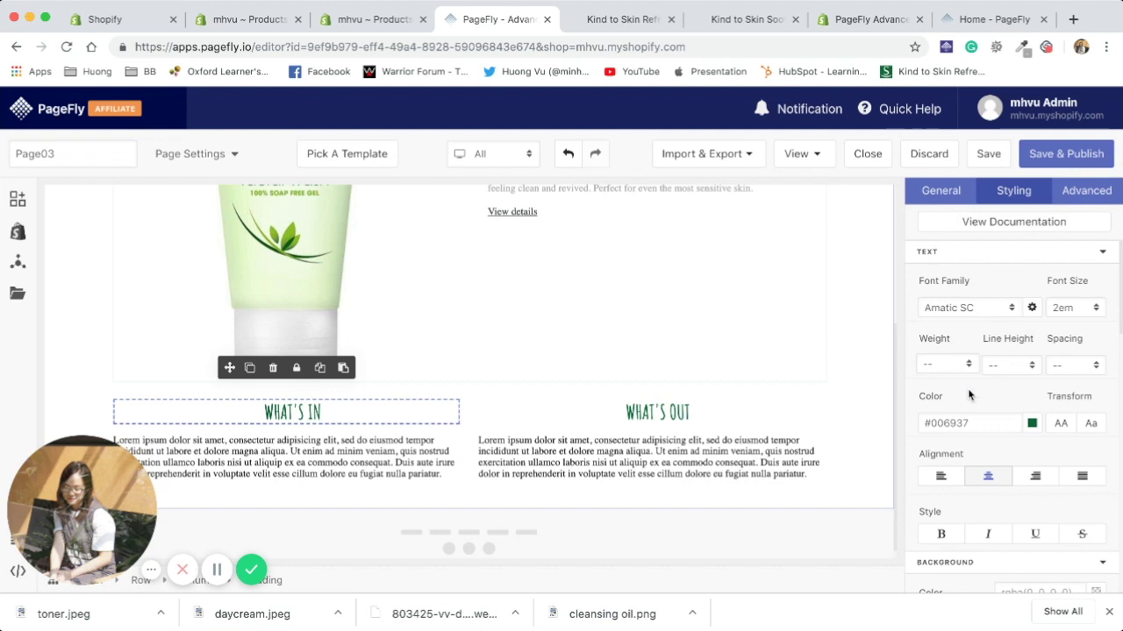
- Try a 48px font size on the WHAT'S OUT heading and look through the letter spacing options
click(654, 402)
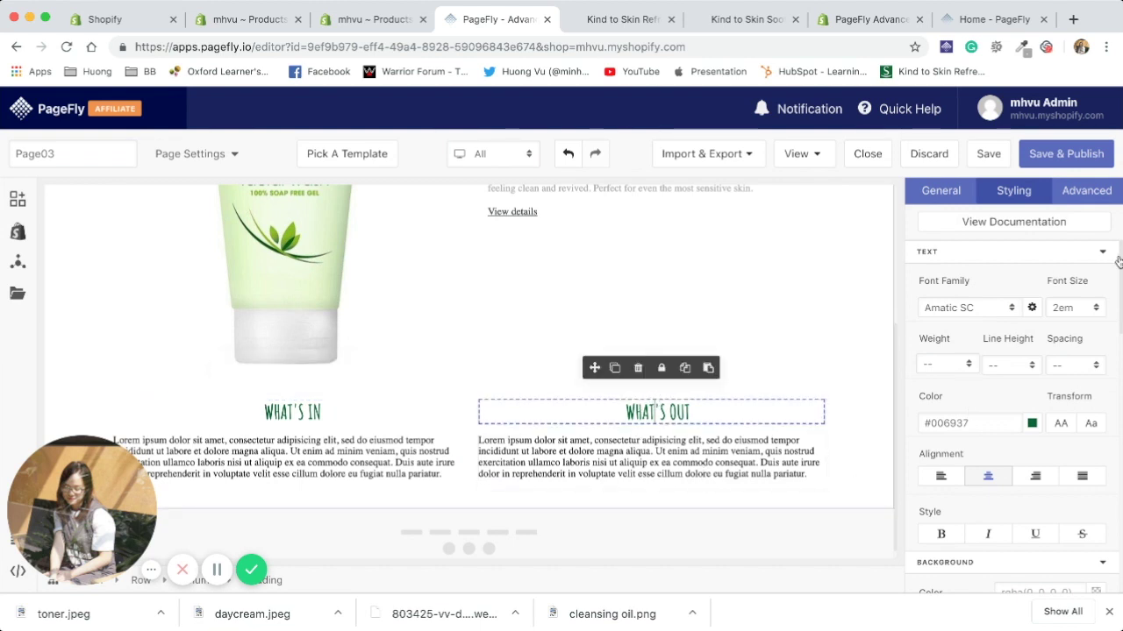
click(1096, 308)
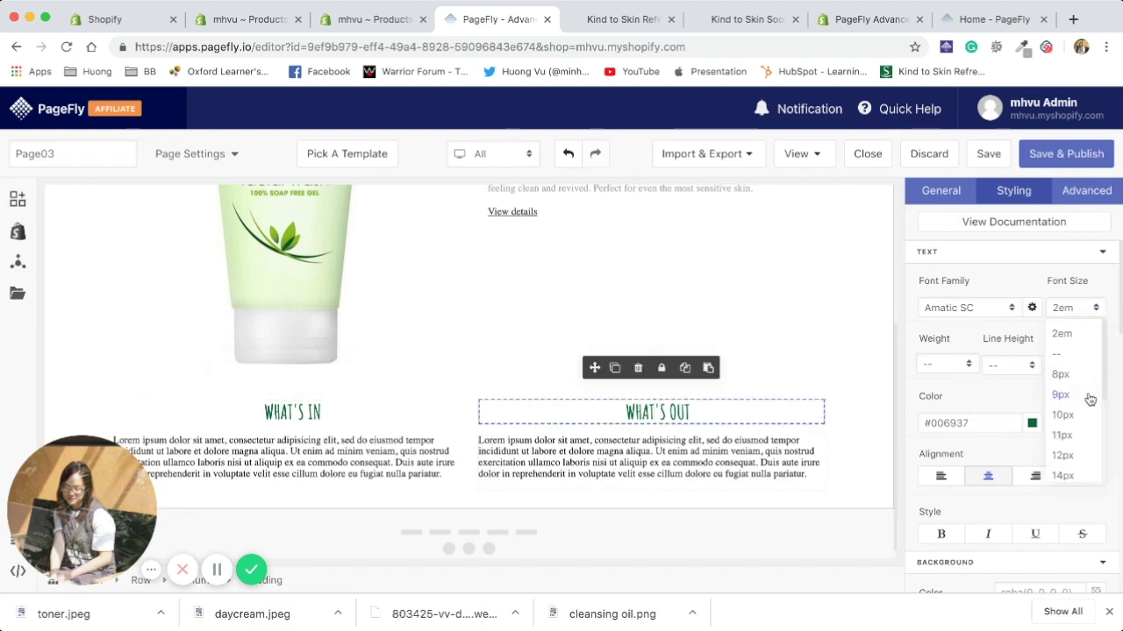
scroll(1074, 447, down, 5)
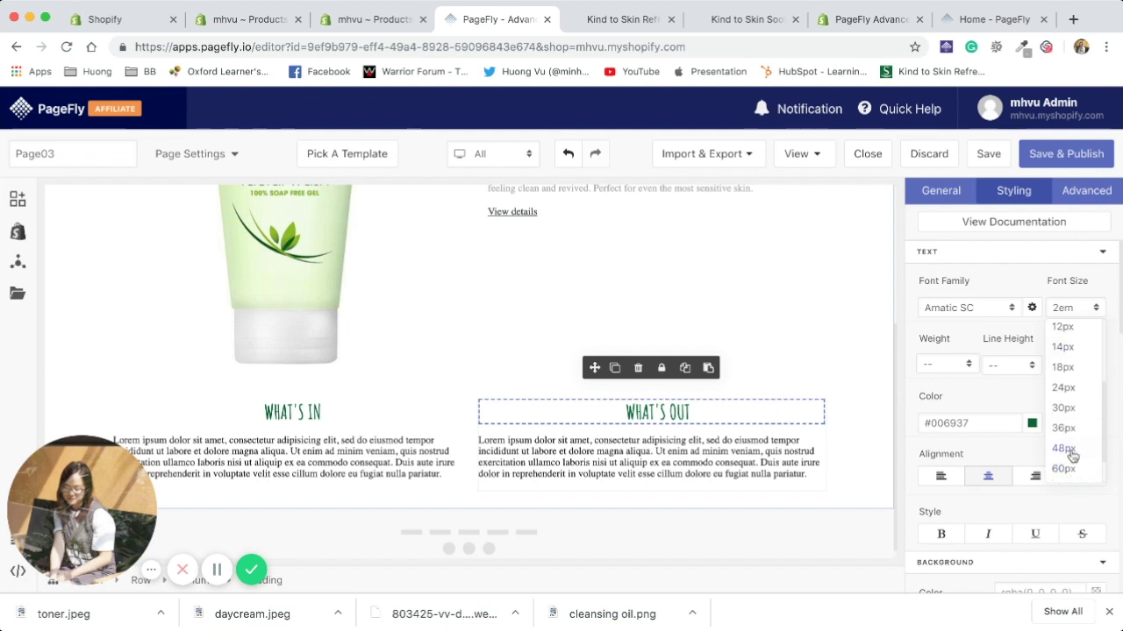
click(1071, 455)
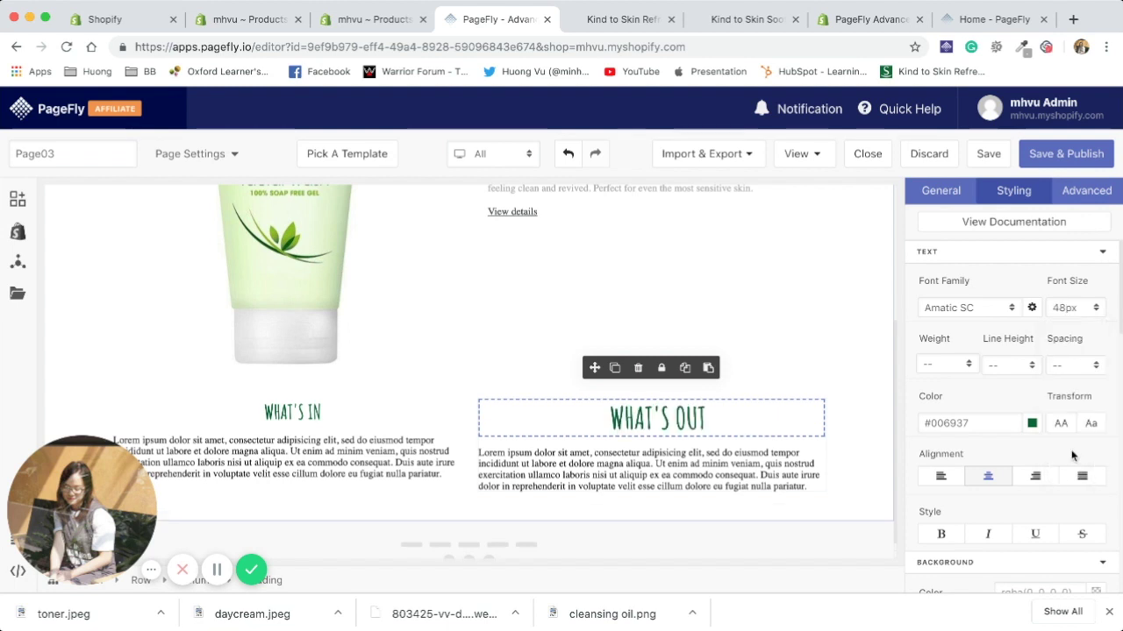
click(1088, 364)
scroll(1087, 438, down, 5)
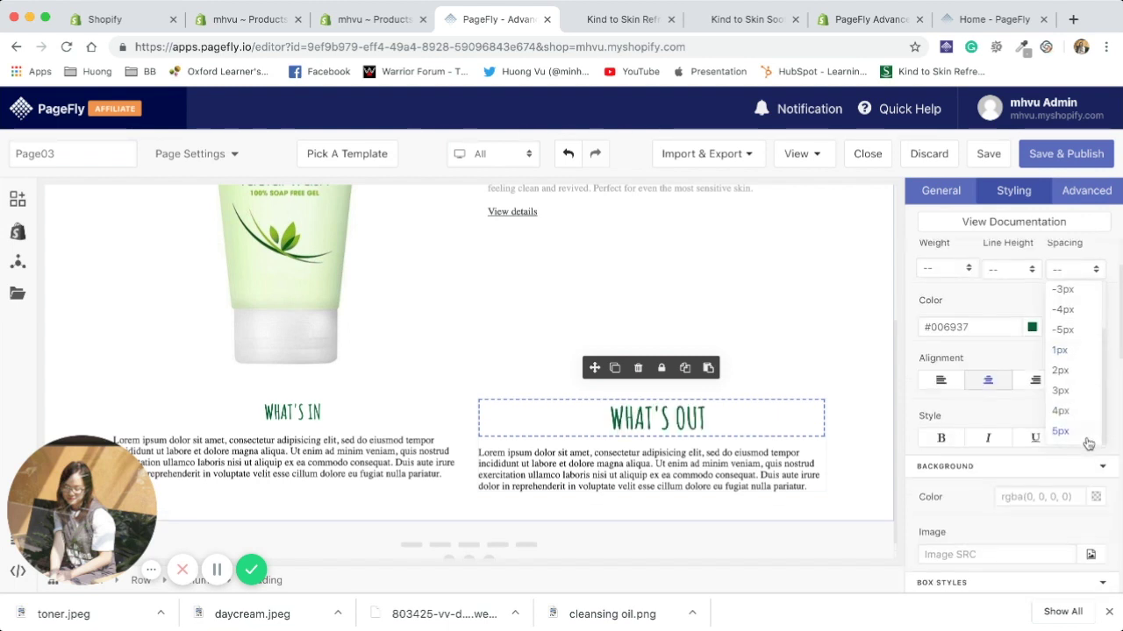
scroll(1053, 403, up, 3)
- Set the font size of both the WHAT'S OUT and WHAT'S IN headings to 60px
click(1082, 296)
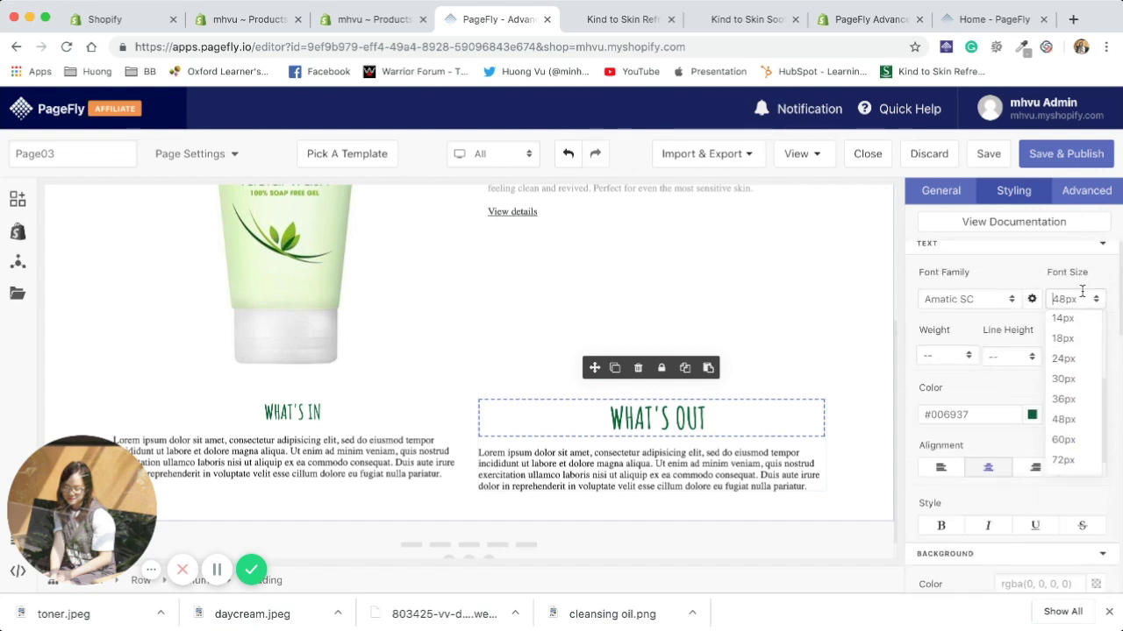
scroll(1084, 342, down, 1)
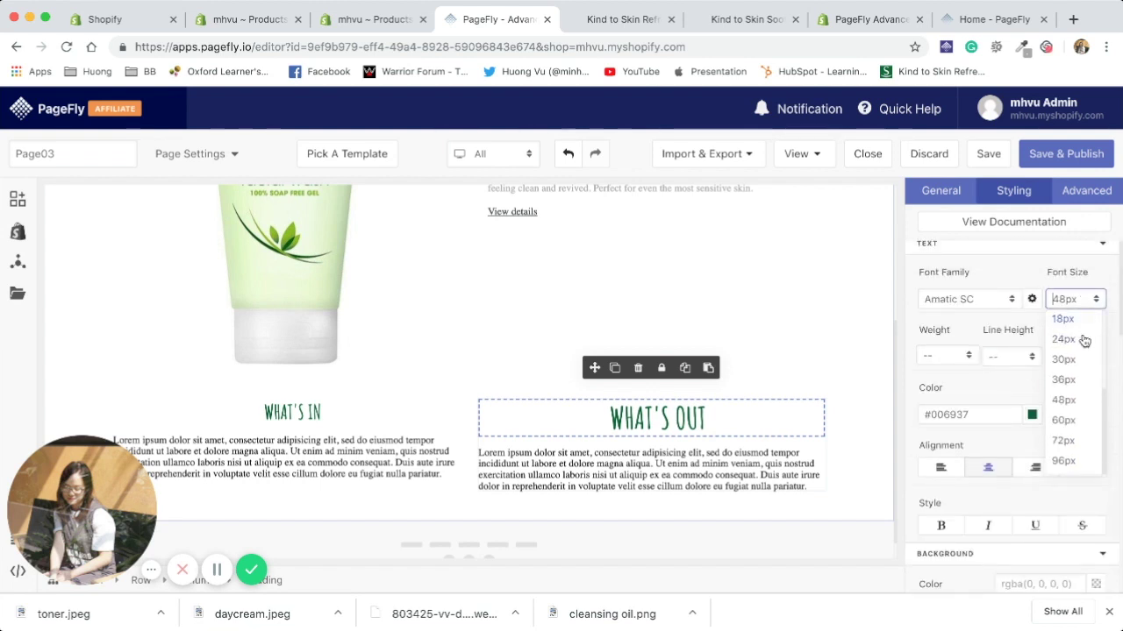
click(1075, 426)
click(355, 414)
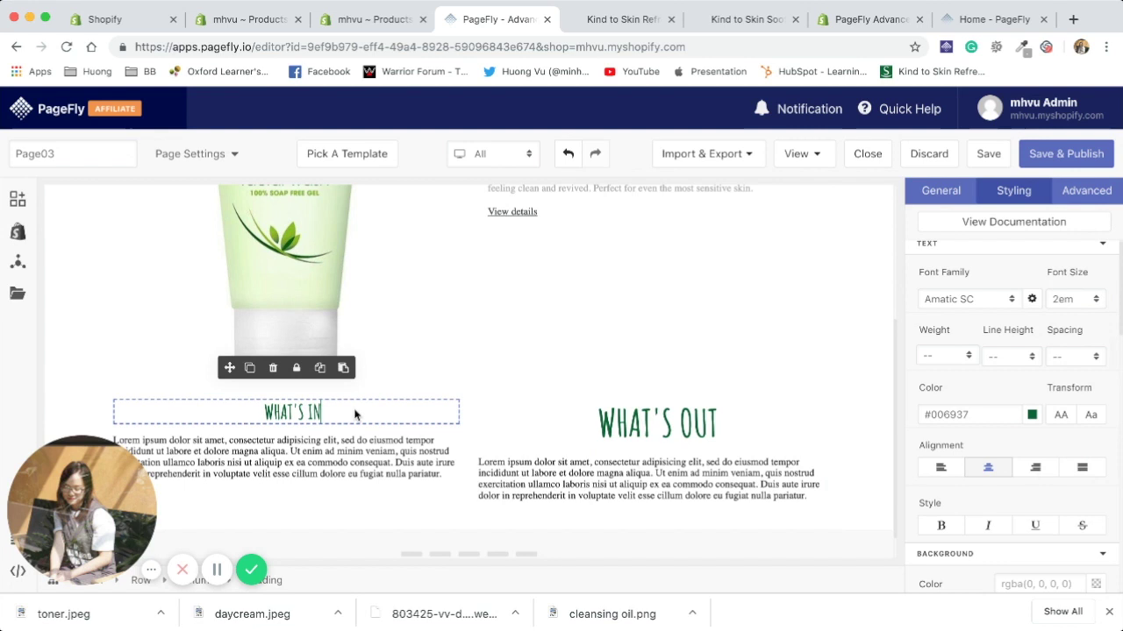
click(1092, 303)
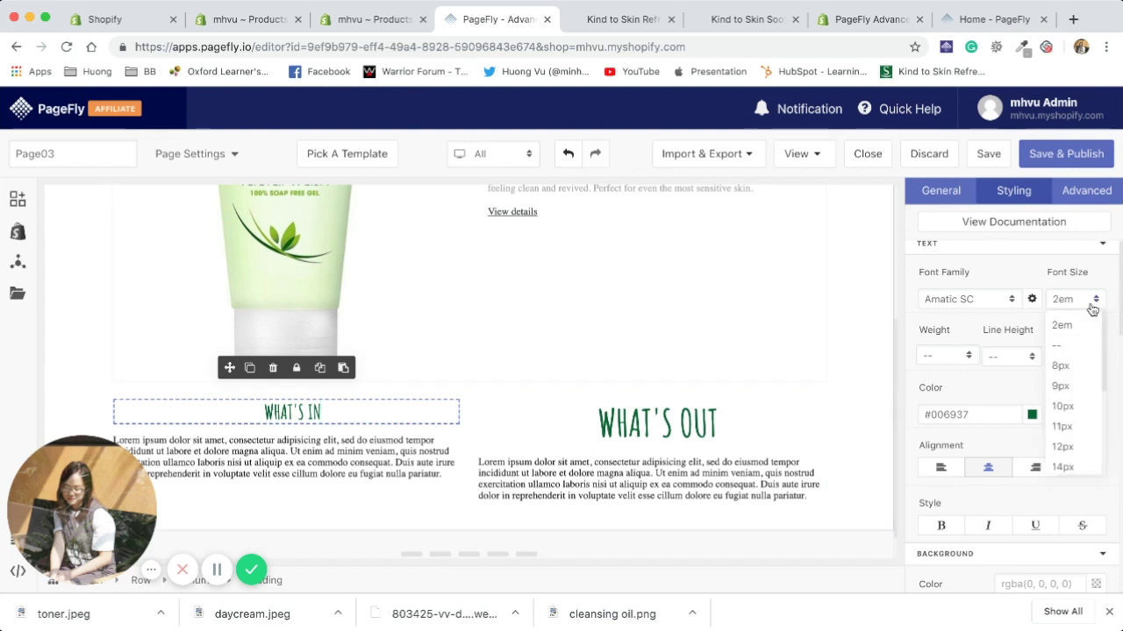
scroll(1083, 373, down, 5)
click(1082, 375)
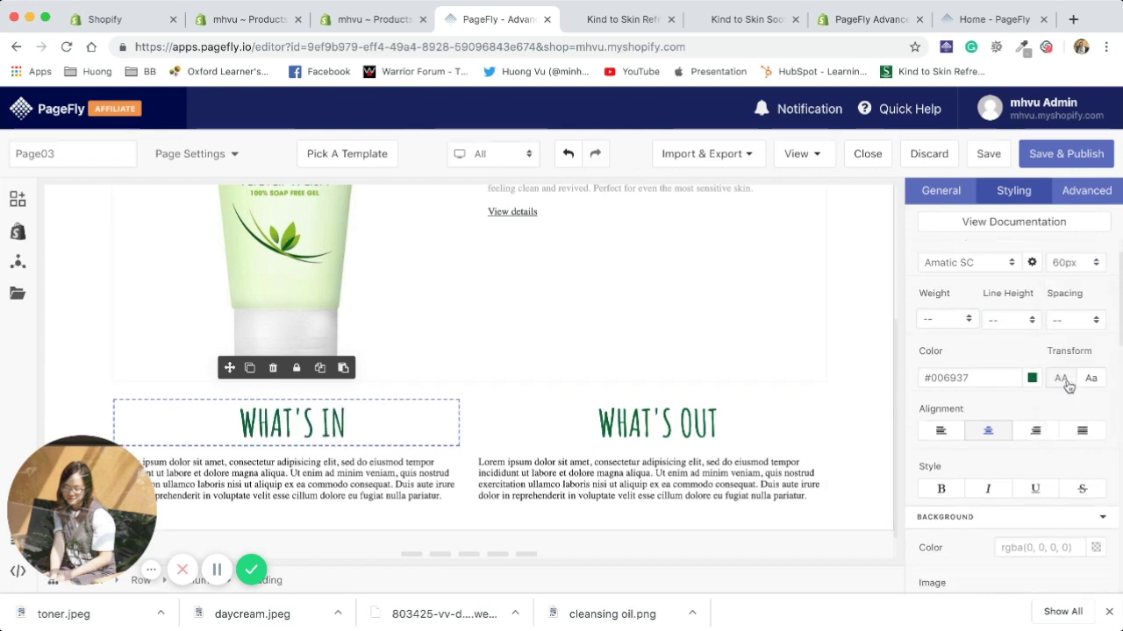
- Copy the What's In ingredient list from the live Kind to Skin product page and replace the WHAT'S IN placeholder paragraph with it
click(620, 465)
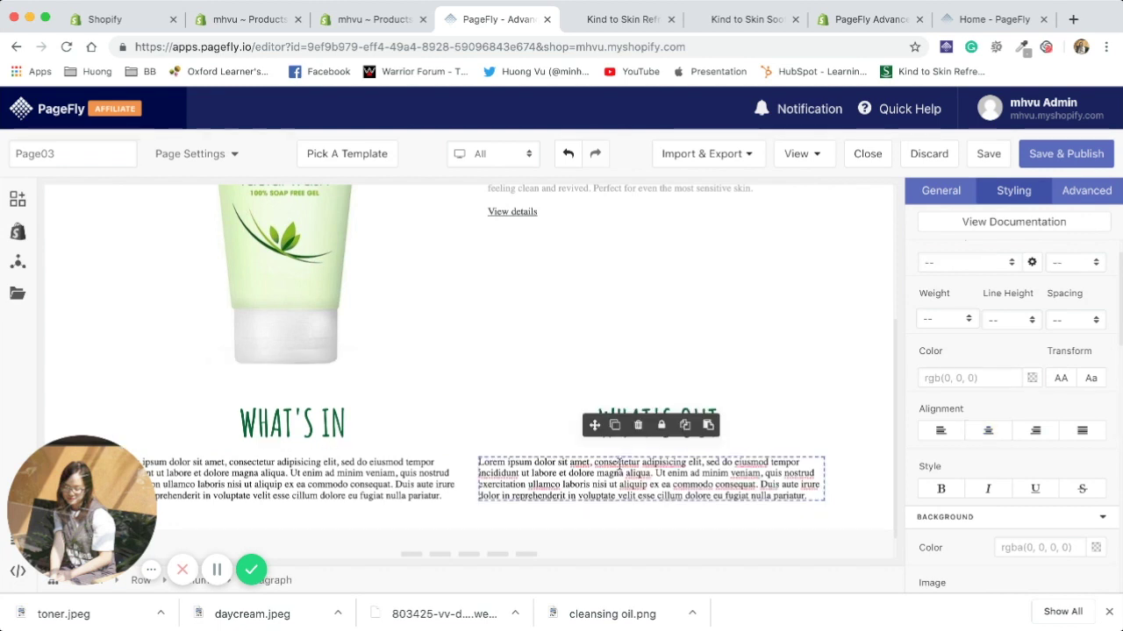
scroll(280, 447, down, 1)
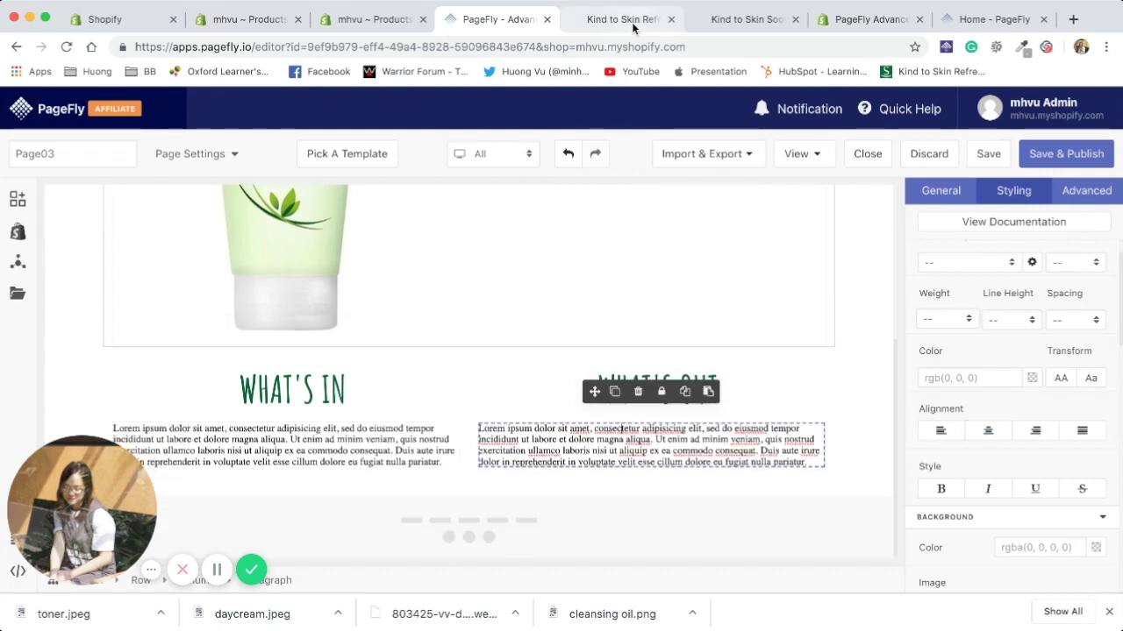
click(633, 28)
drag(369, 367, 420, 395)
key(ctrl+c)
click(258, 296)
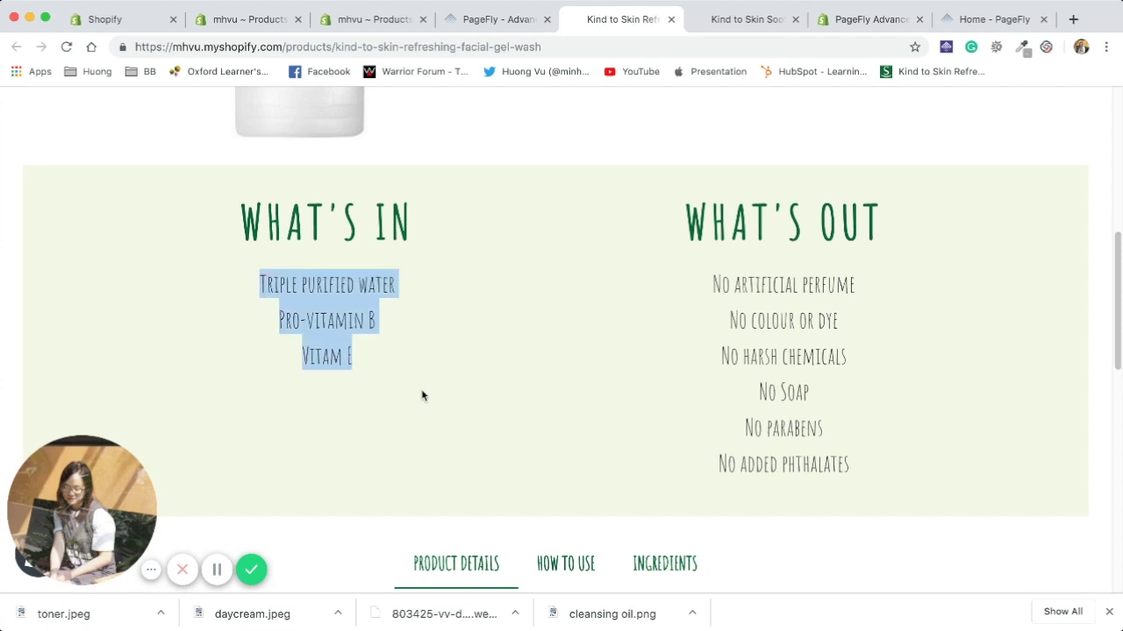
click(478, 16)
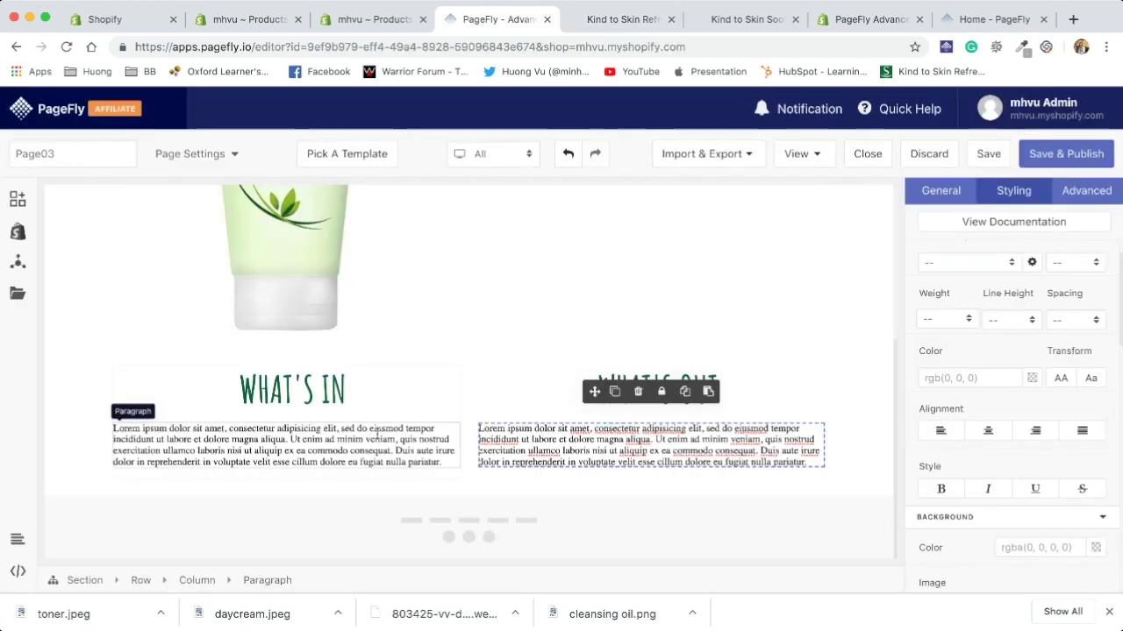
click(395, 451)
triple_click(395, 451)
key(ctrl+v)
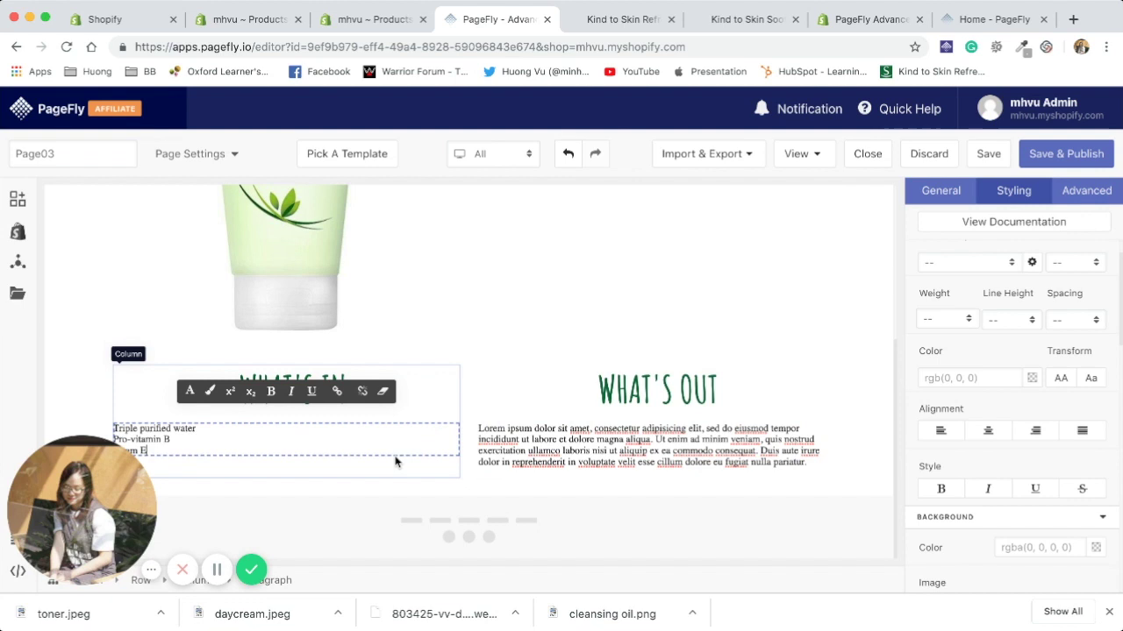
- Center-align the ingredient list under WHAT'S IN and set its font family to Amatic SC
click(988, 431)
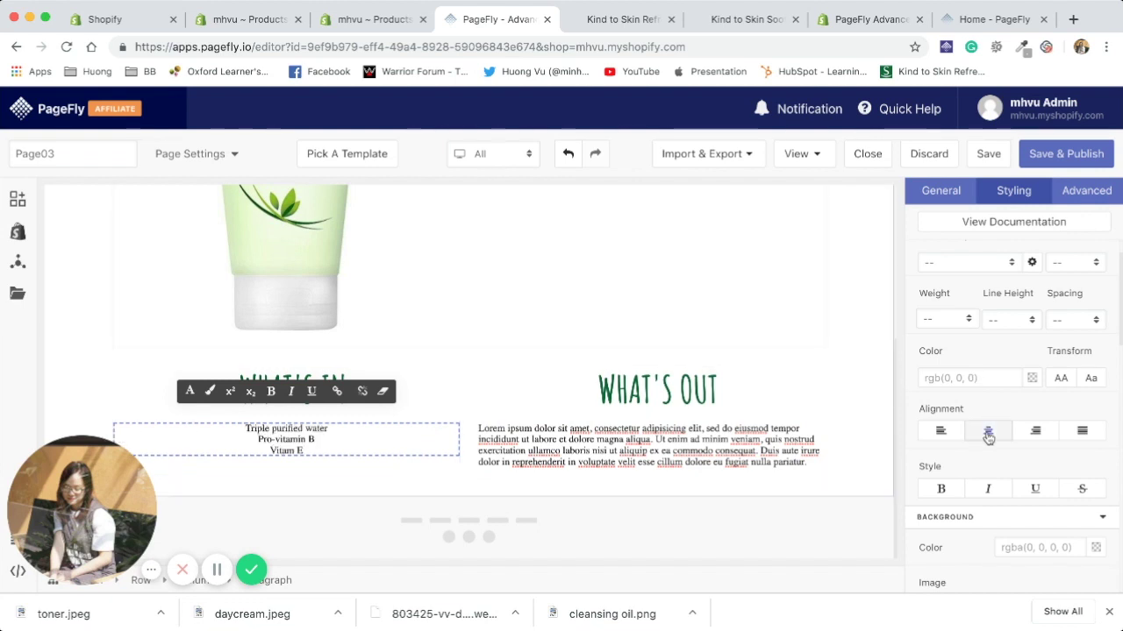
scroll(1010, 368, up, 1)
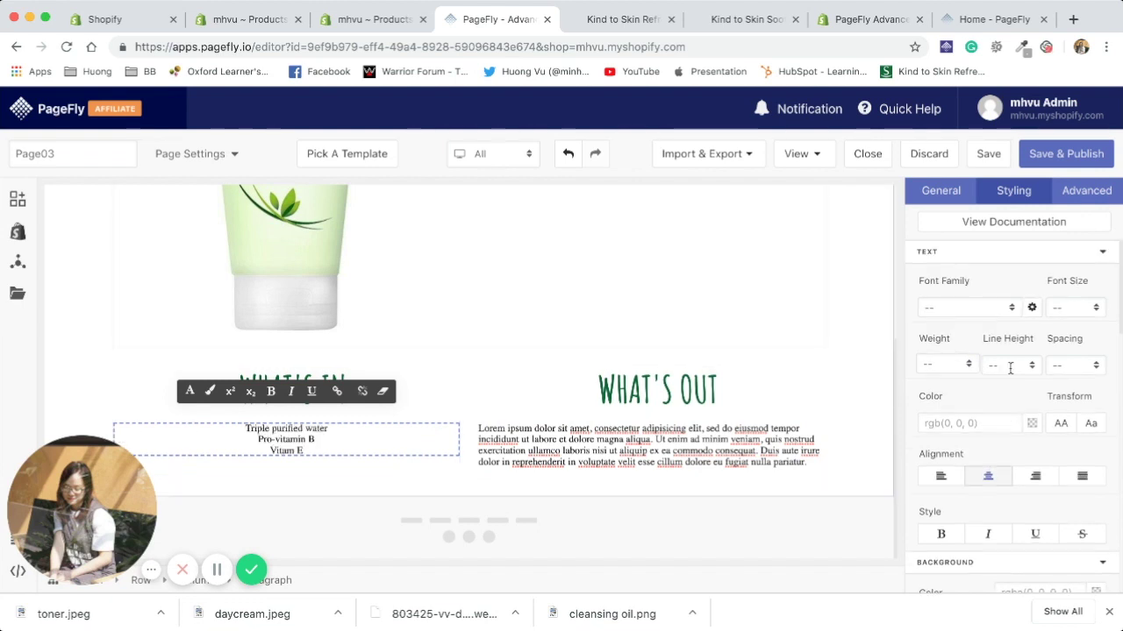
click(999, 309)
scroll(998, 373, down, 3)
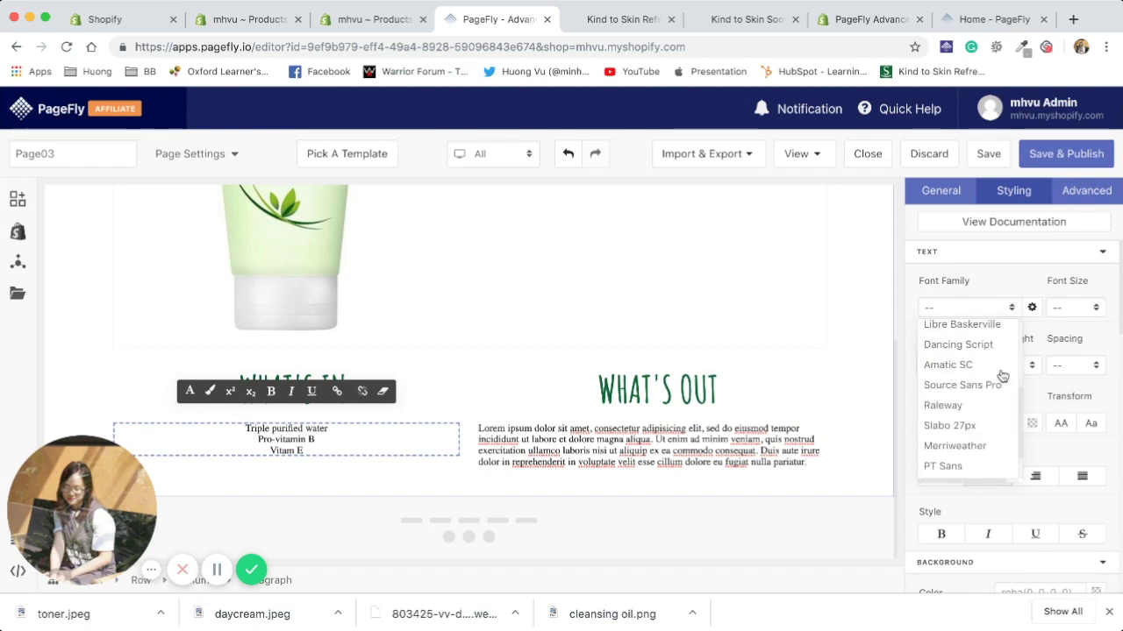
click(975, 351)
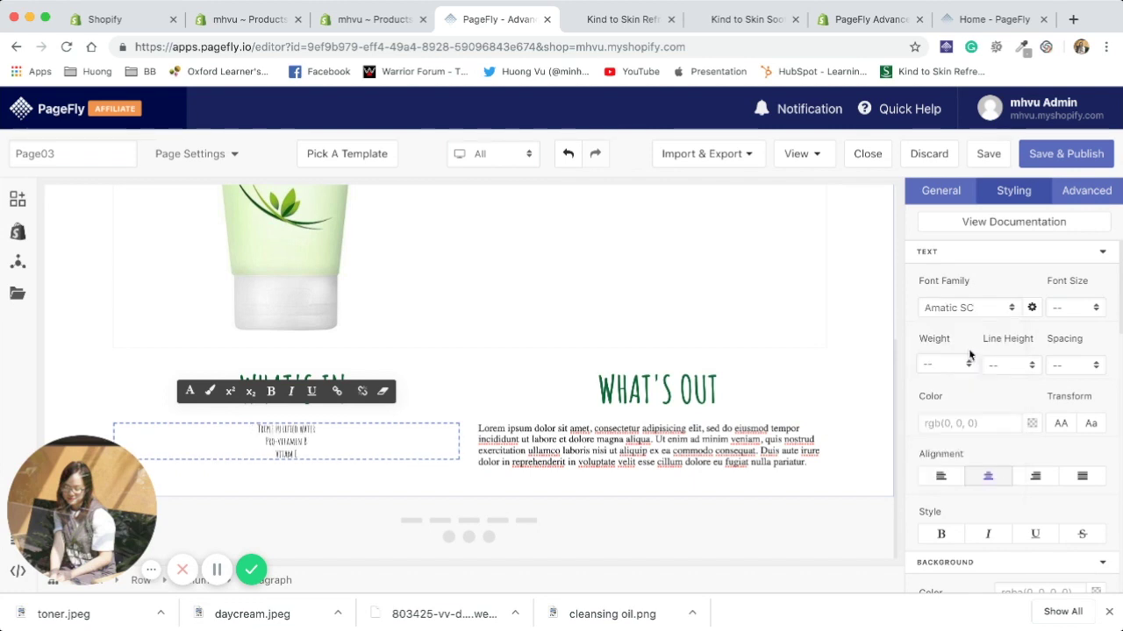
- Try a 36px font size on the ingredient list under WHAT'S IN
click(1092, 310)
scroll(1075, 455, down, 3)
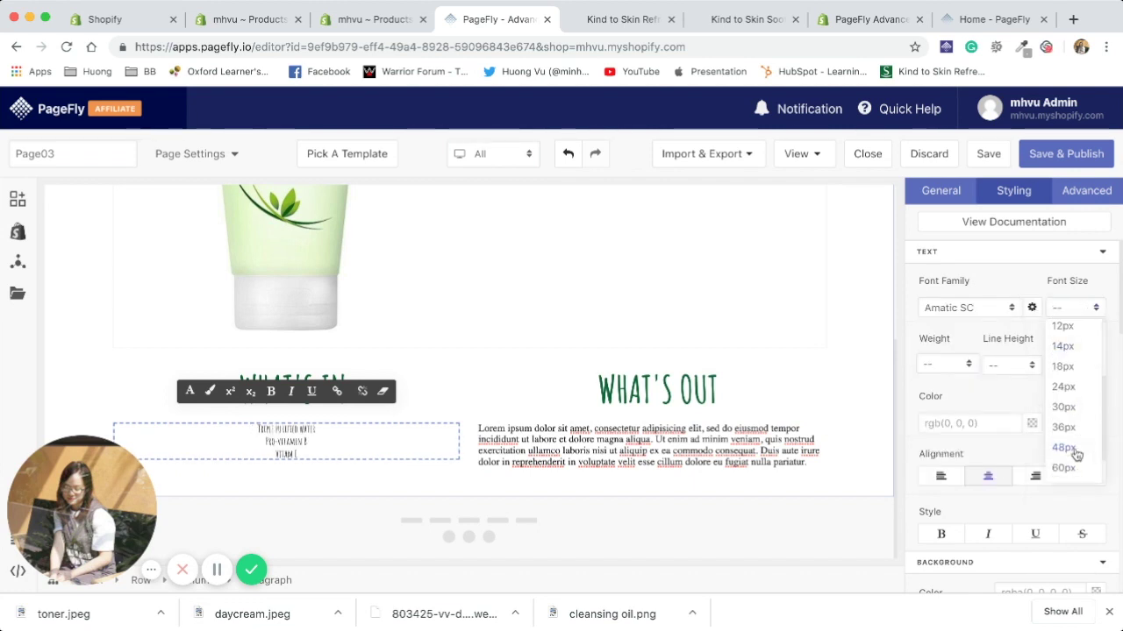
click(1066, 427)
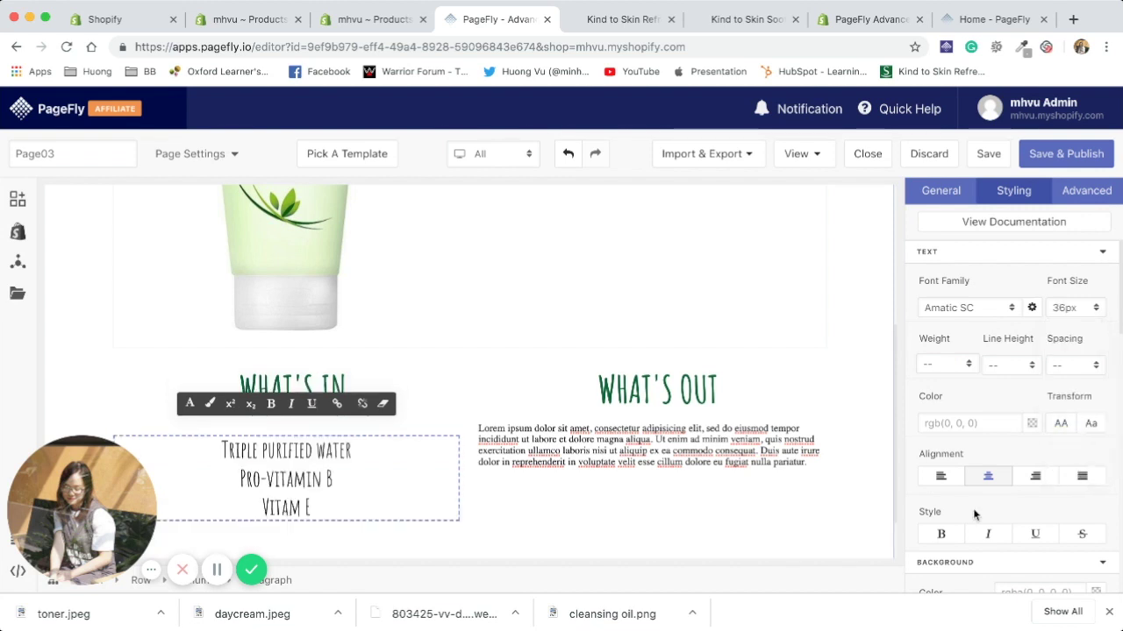
- Copy the What's Out list from the live product page and replace the WHAT'S OUT placeholder paragraph with it
click(644, 426)
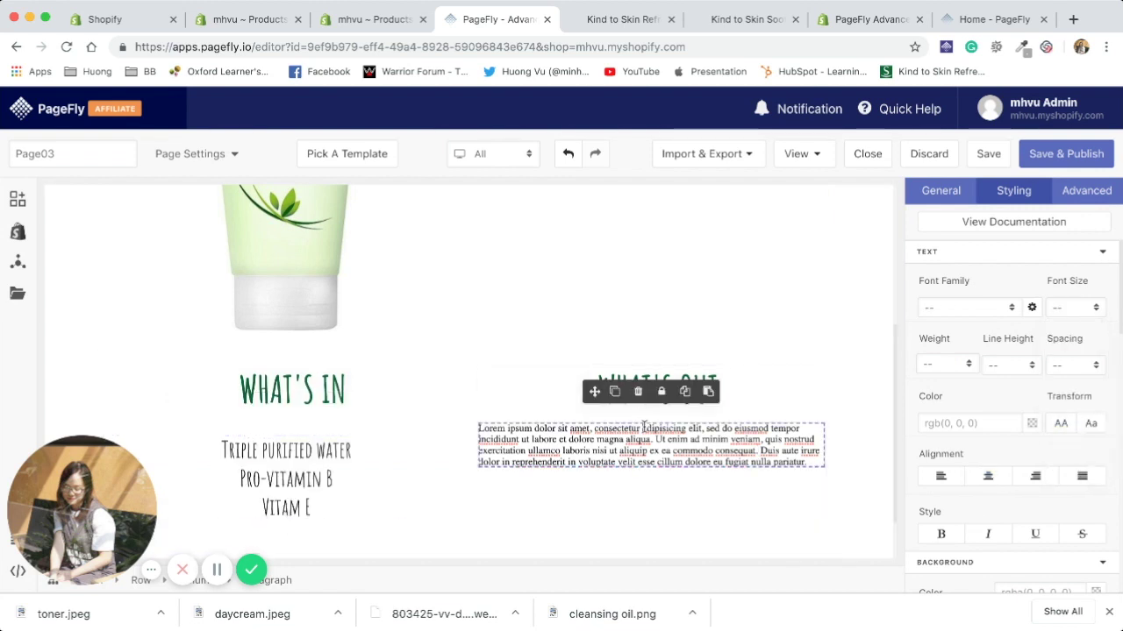
click(614, 19)
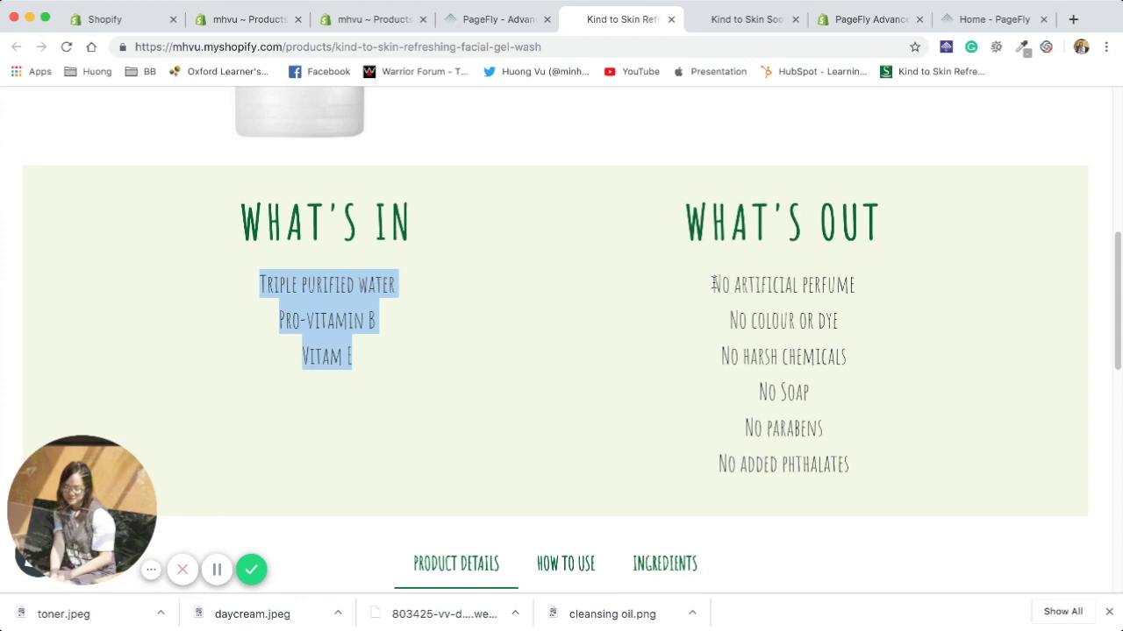
drag(713, 284, 857, 480)
key(ctrl+c)
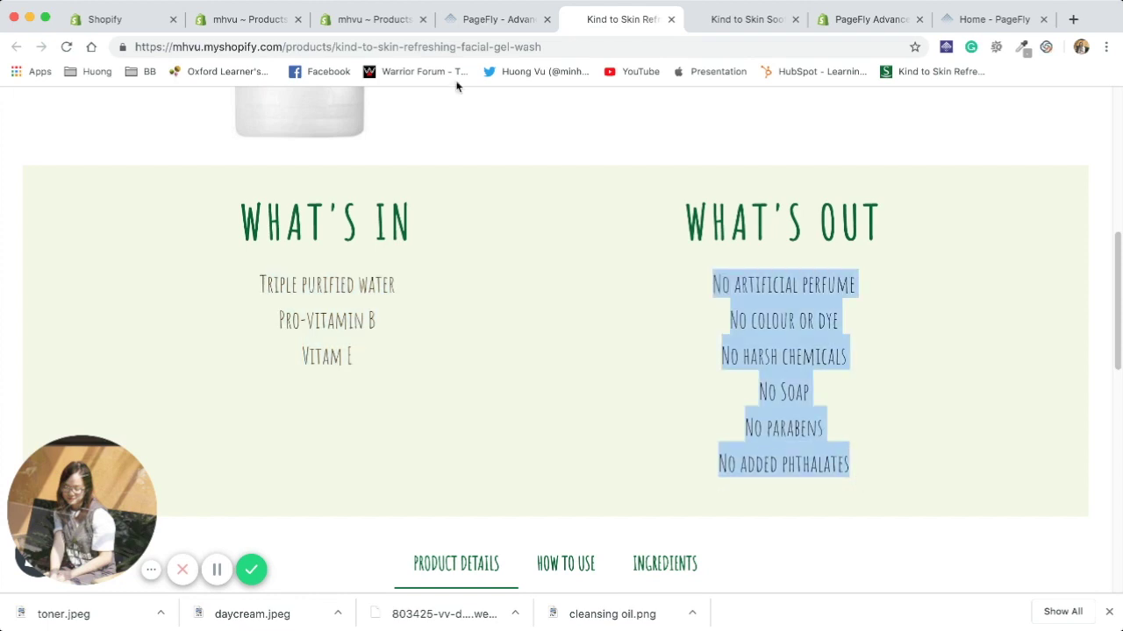
click(487, 19)
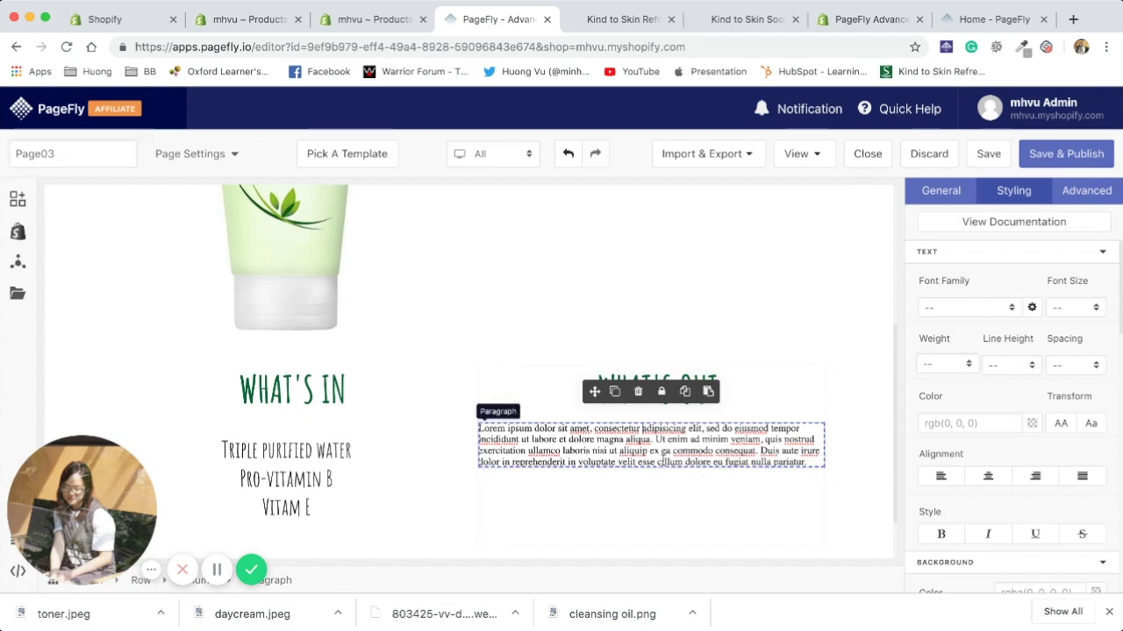
triple_click(661, 462)
key(ctrl+v)
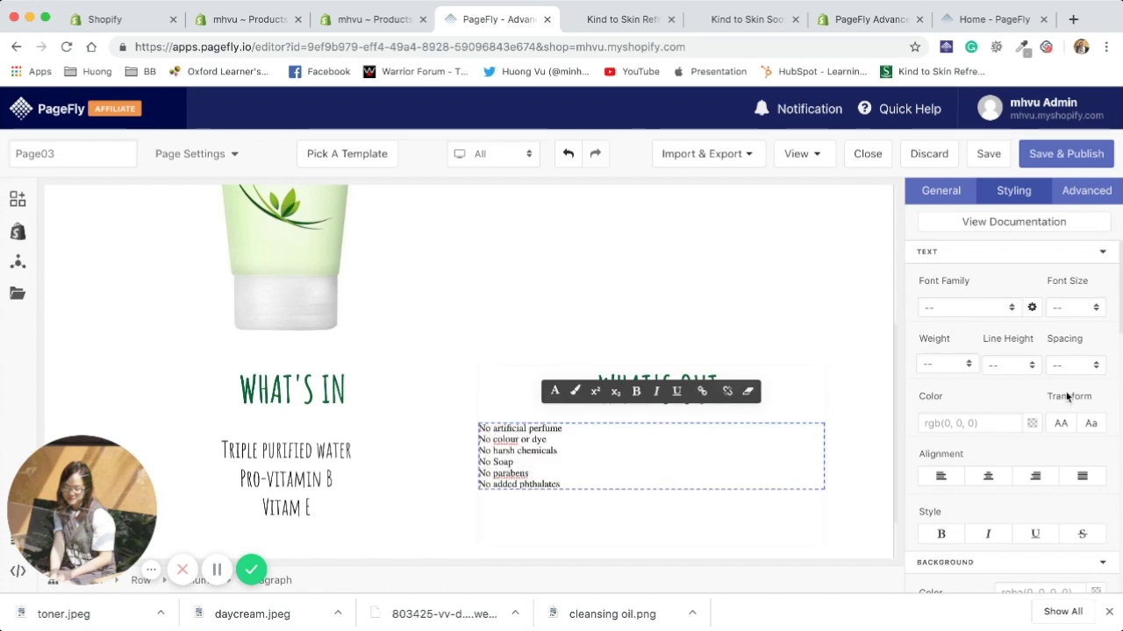
- Center-align the list of excluded ingredients under WHAT'S OUT
scroll(1034, 438, down, 2)
click(985, 403)
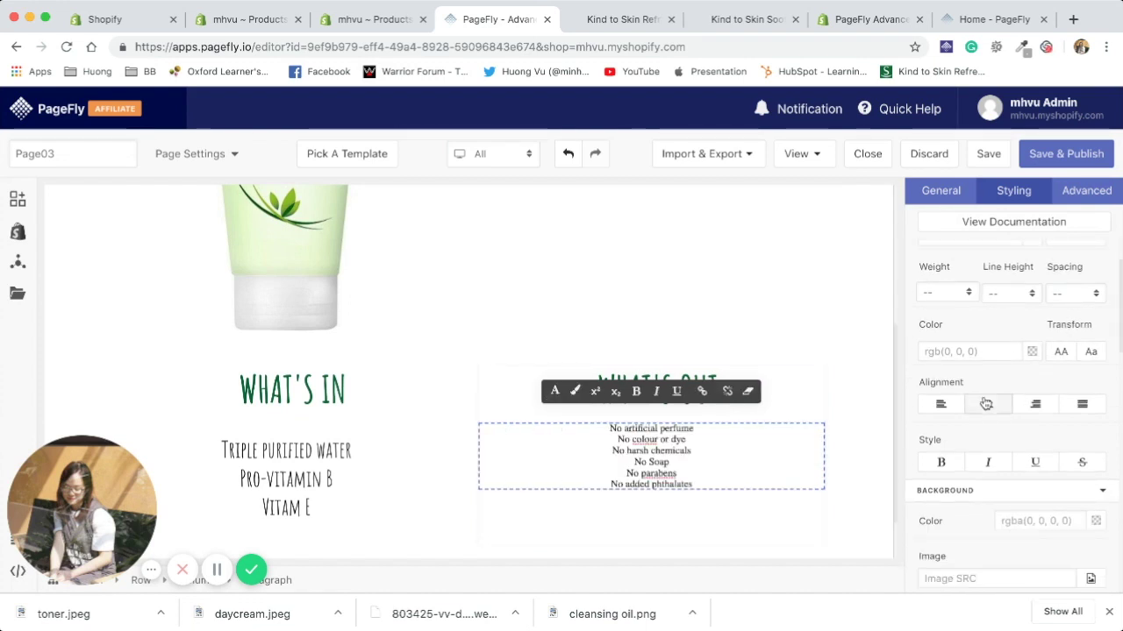
scroll(986, 404, up, 1)
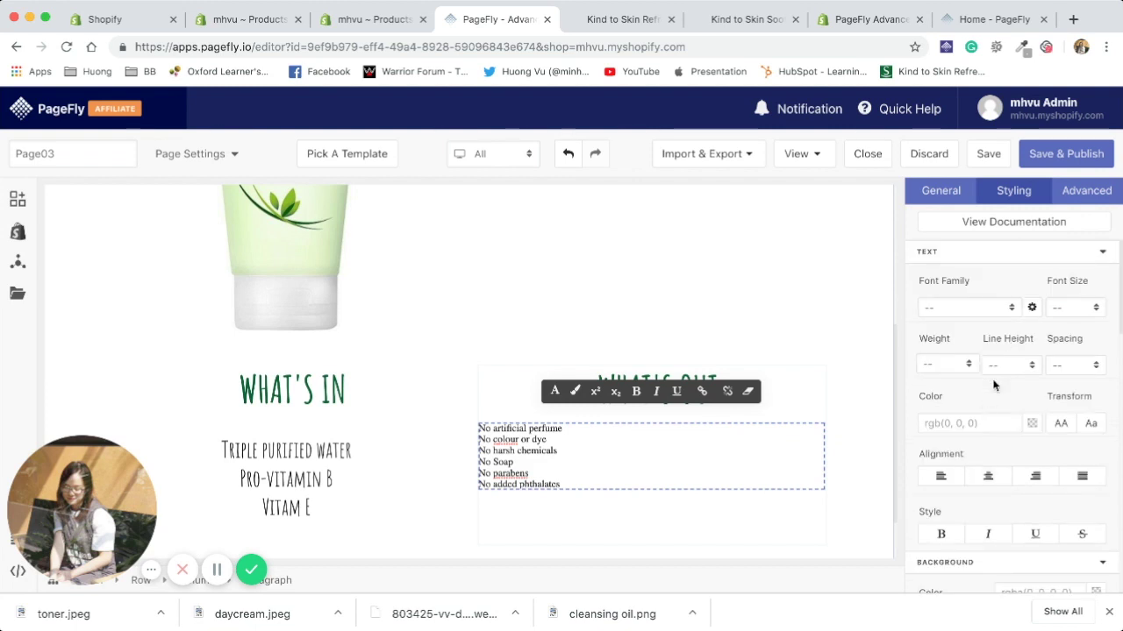
click(988, 478)
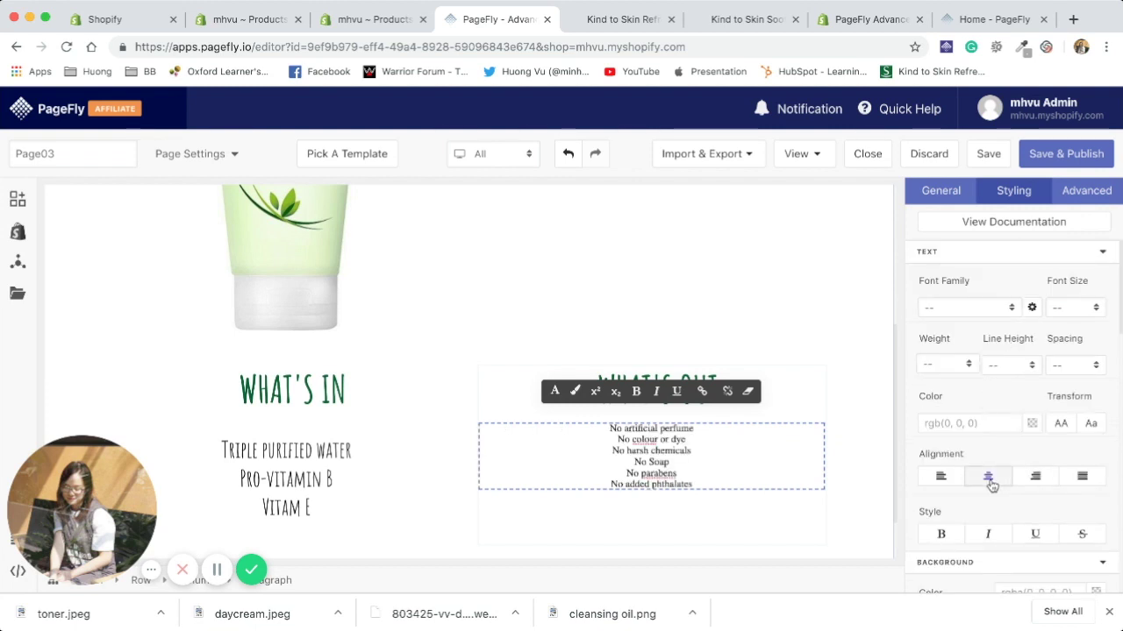
- Set the list under WHAT'S OUT to the Amatic SC font family at 48px
click(1003, 308)
scroll(989, 373, down, 3)
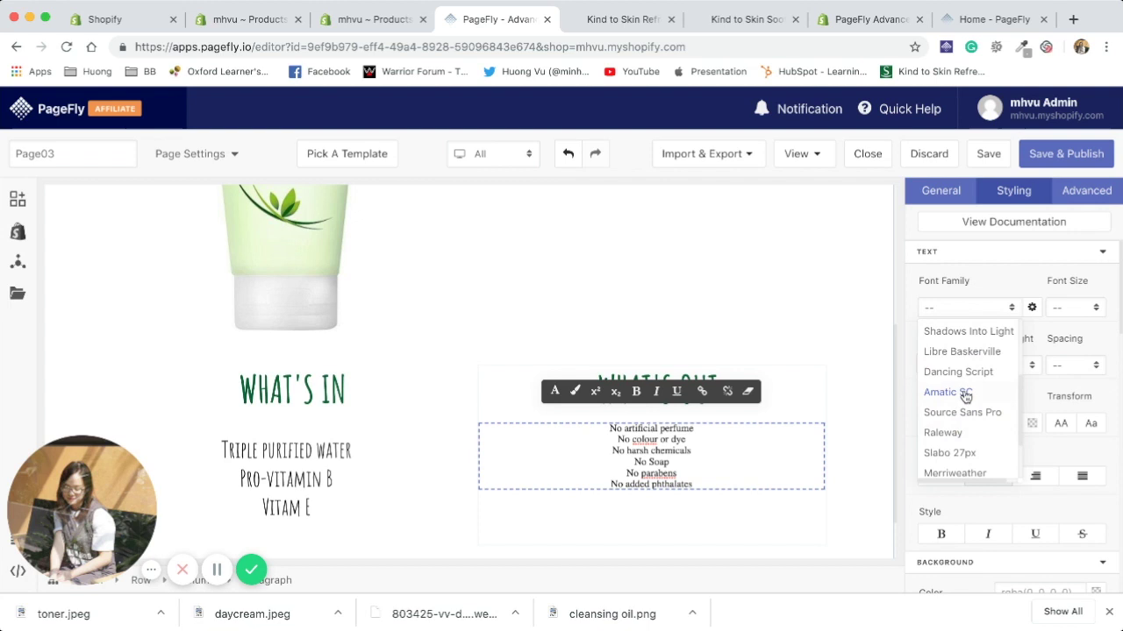
click(962, 393)
click(1096, 308)
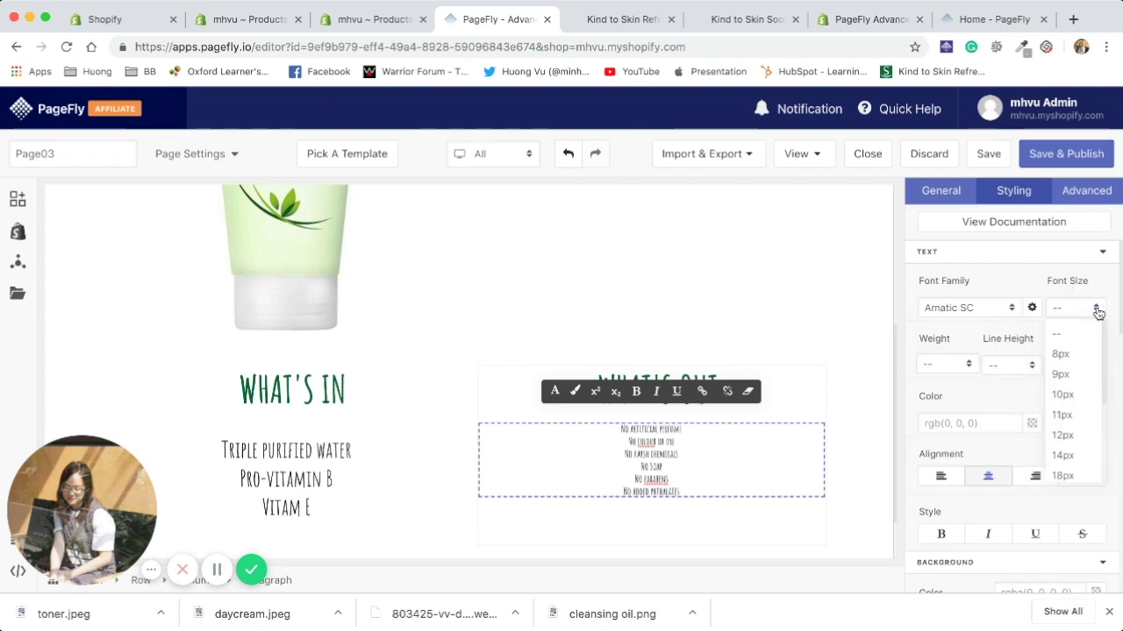
scroll(1083, 430, down, 5)
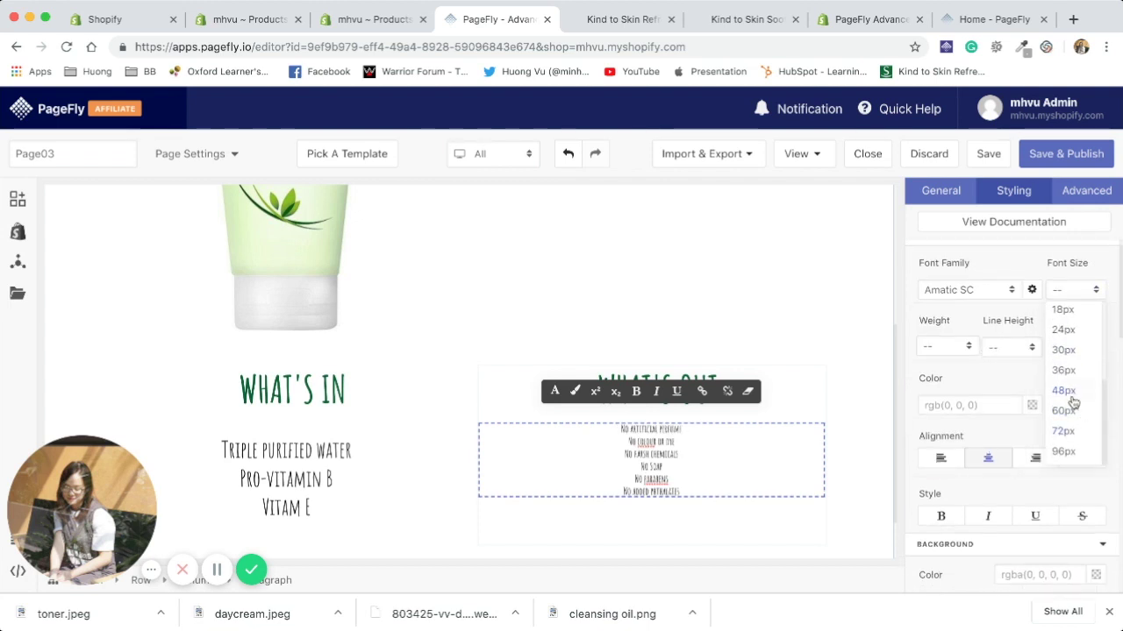
click(1064, 391)
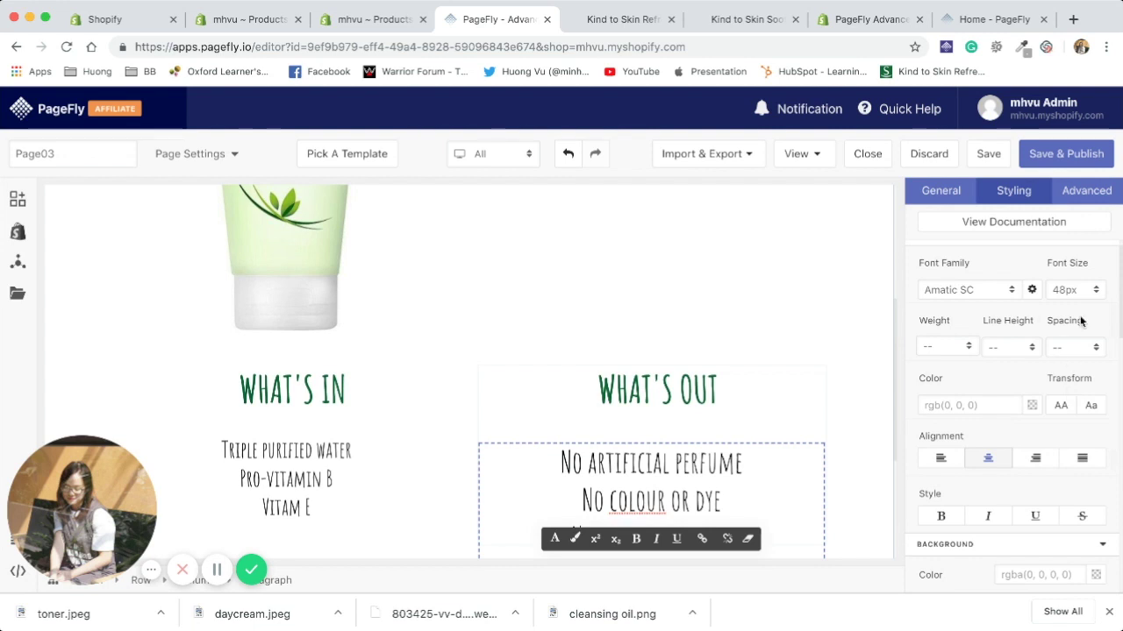
- Set the font size of the ingredient list under WHAT'S IN to 48px
click(301, 478)
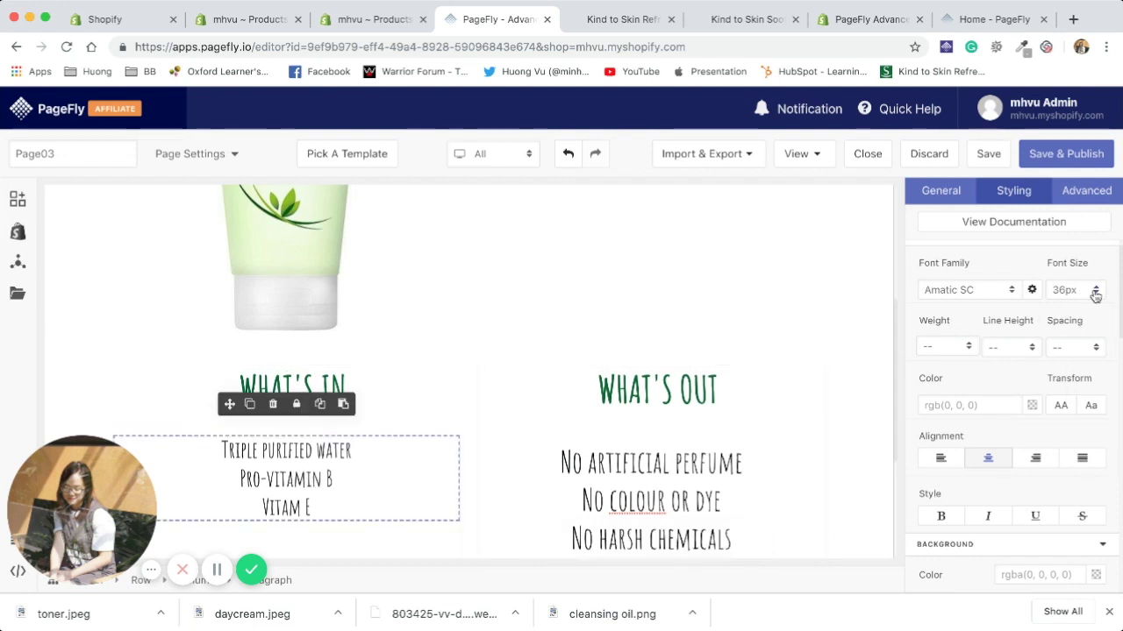
click(1095, 289)
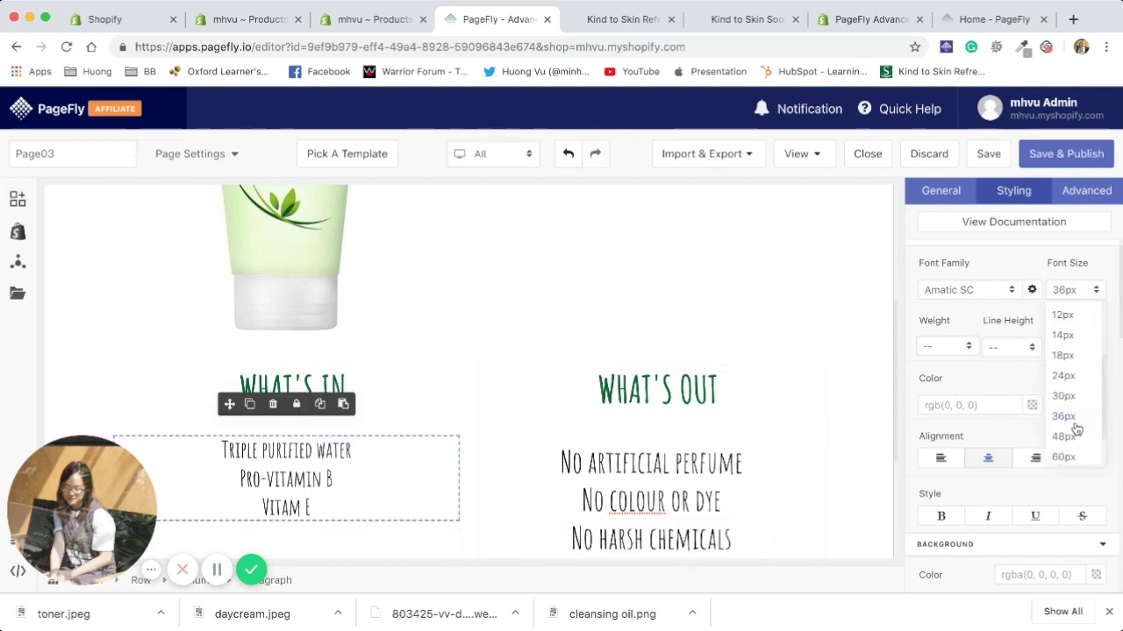
click(1068, 450)
scroll(563, 499, down, 3)
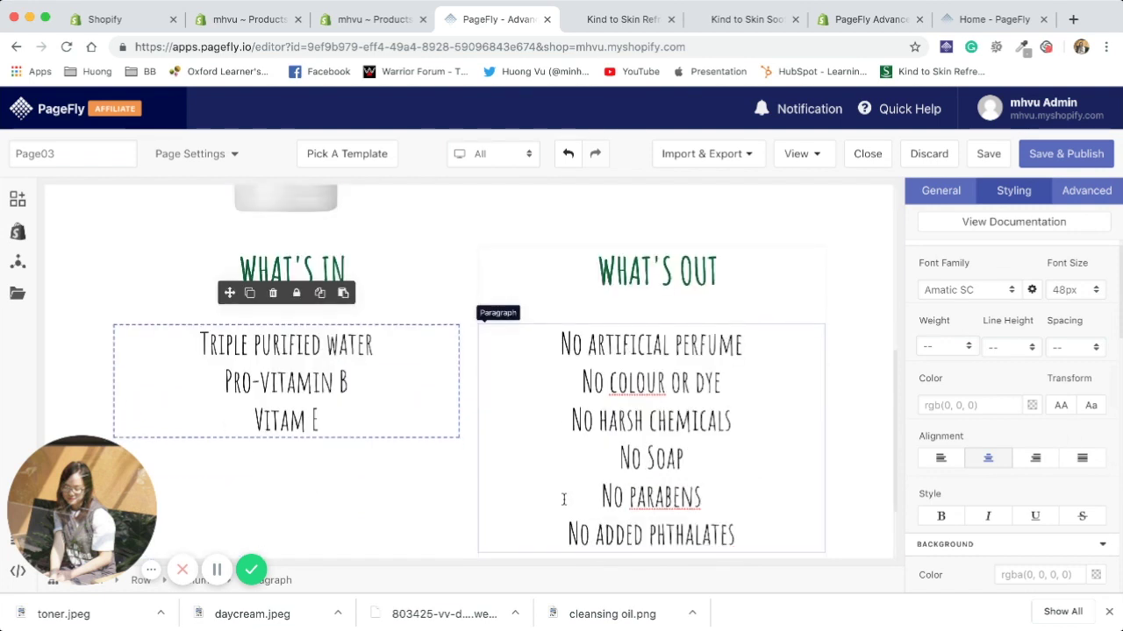
scroll(563, 499, down, 1)
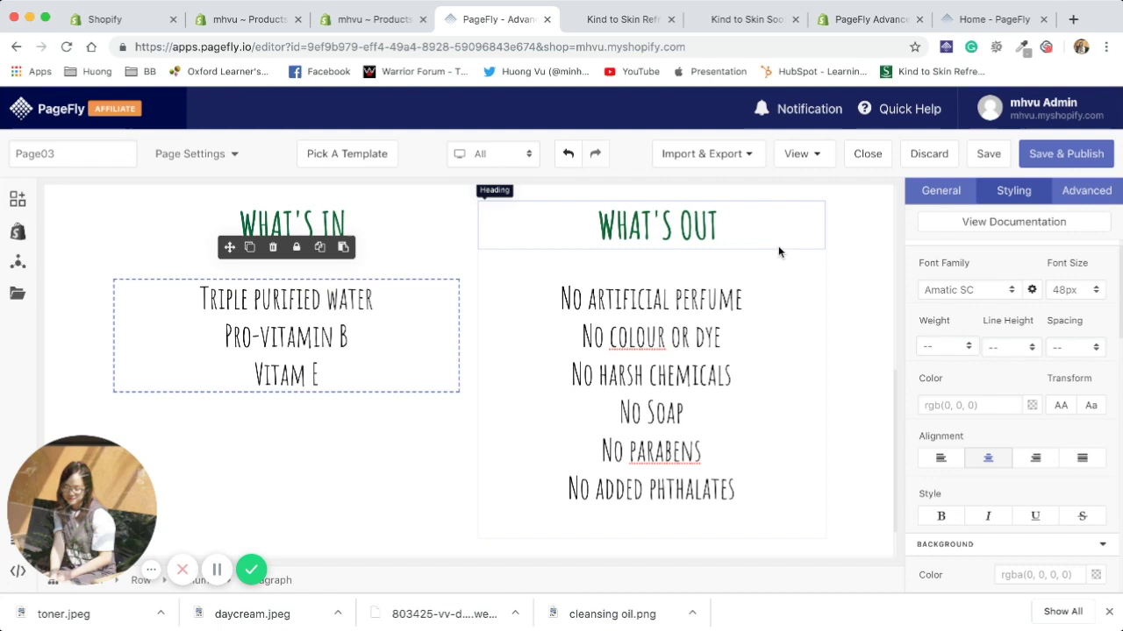
- Set the background color of the row holding the WHAT'S IN and WHAT'S OUT columns to #F3F8E6 and review the page
click(800, 263)
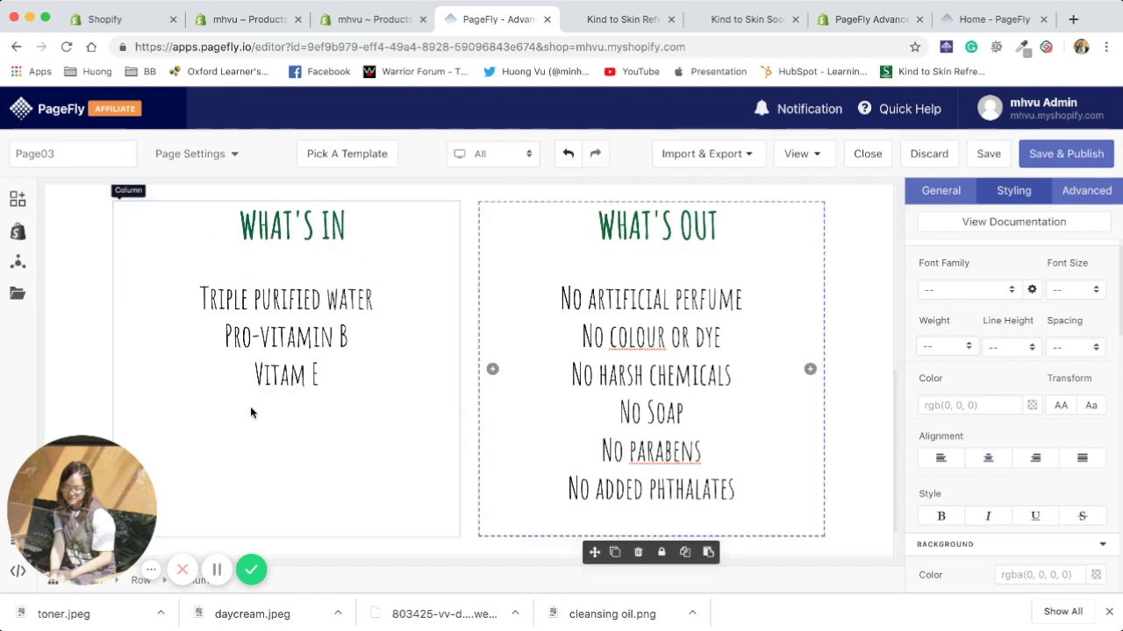
click(216, 570)
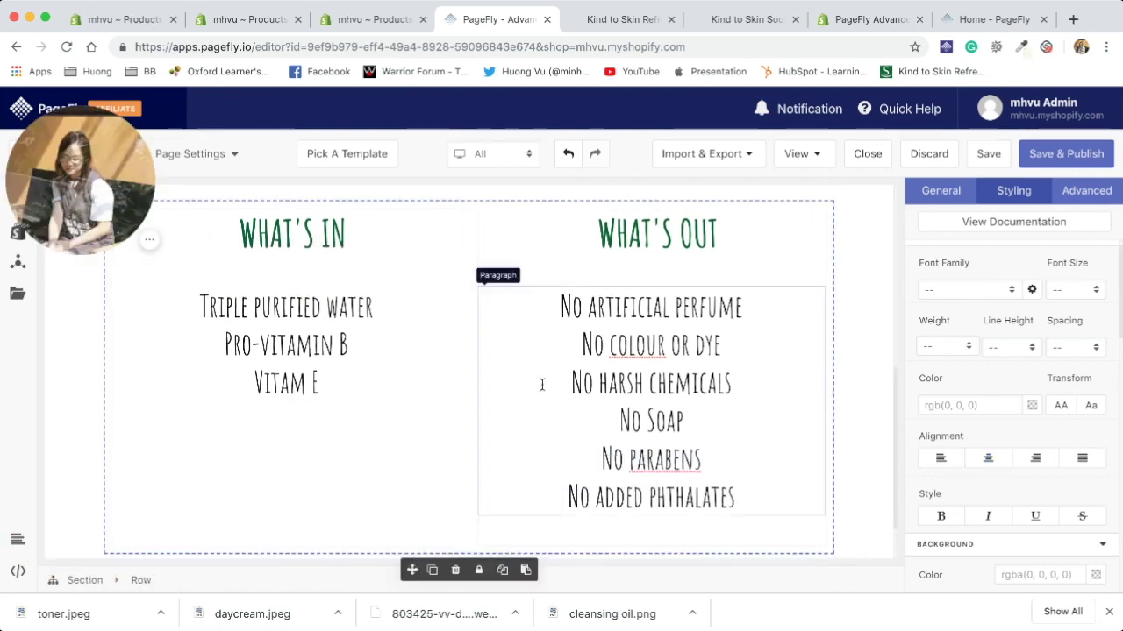
click(425, 437)
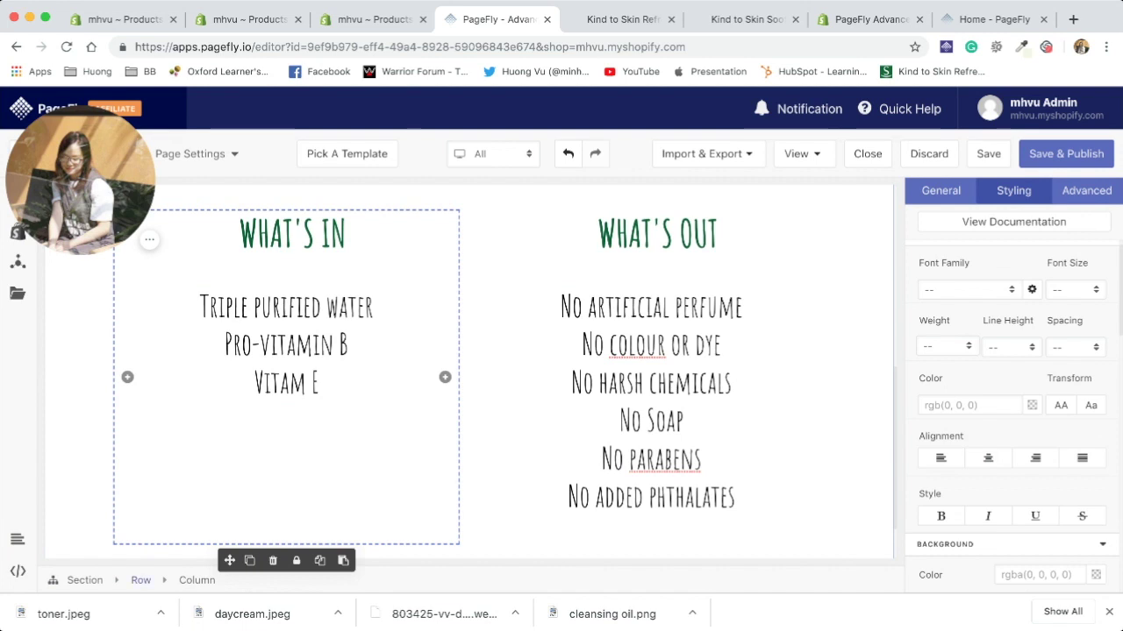
click(141, 580)
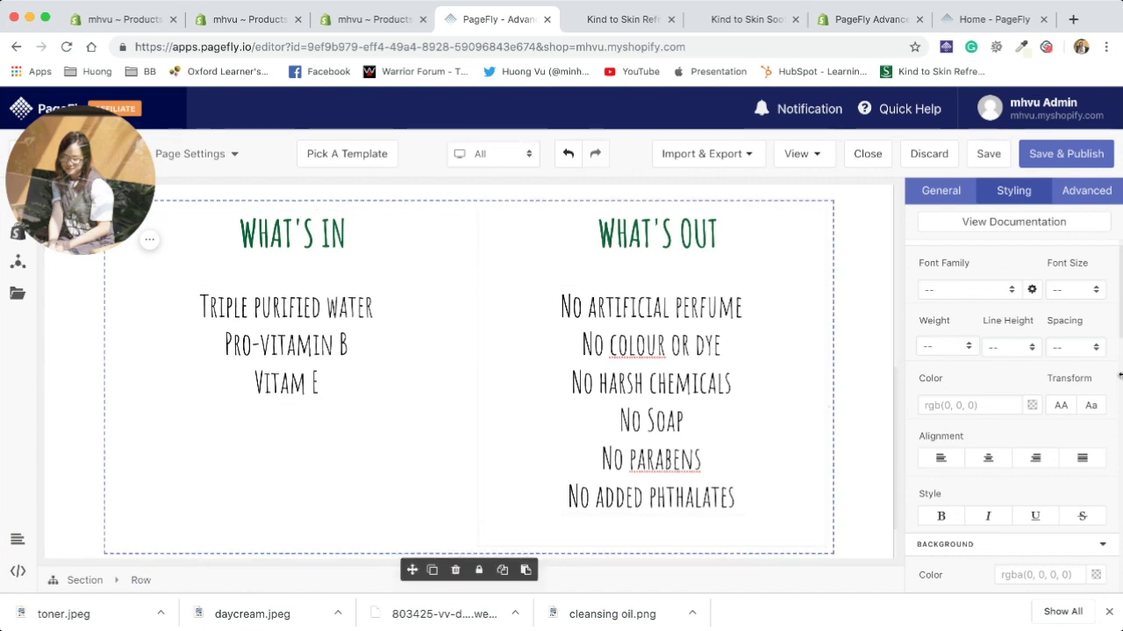
scroll(993, 354, down, 5)
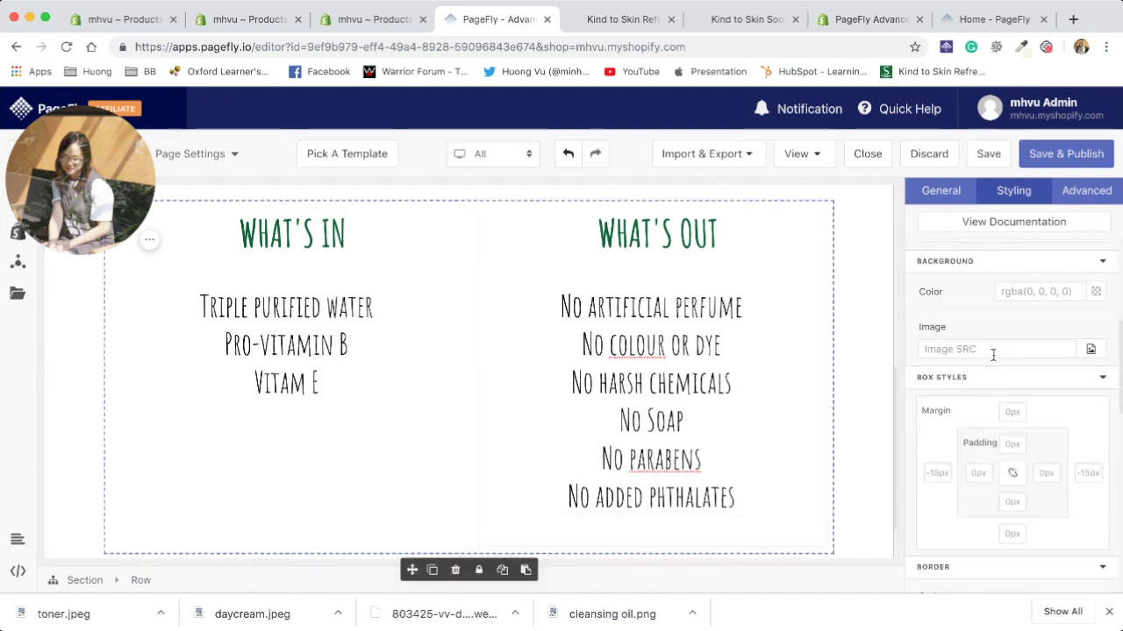
click(1033, 289)
text(#F3F8E6)
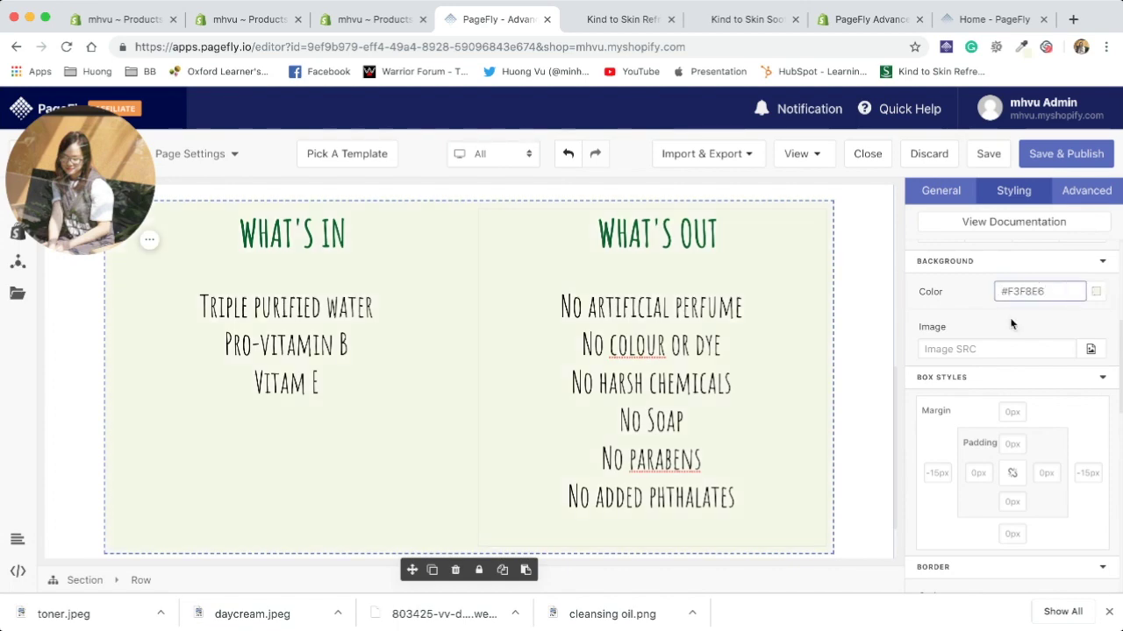
scroll(691, 326, up, 5)
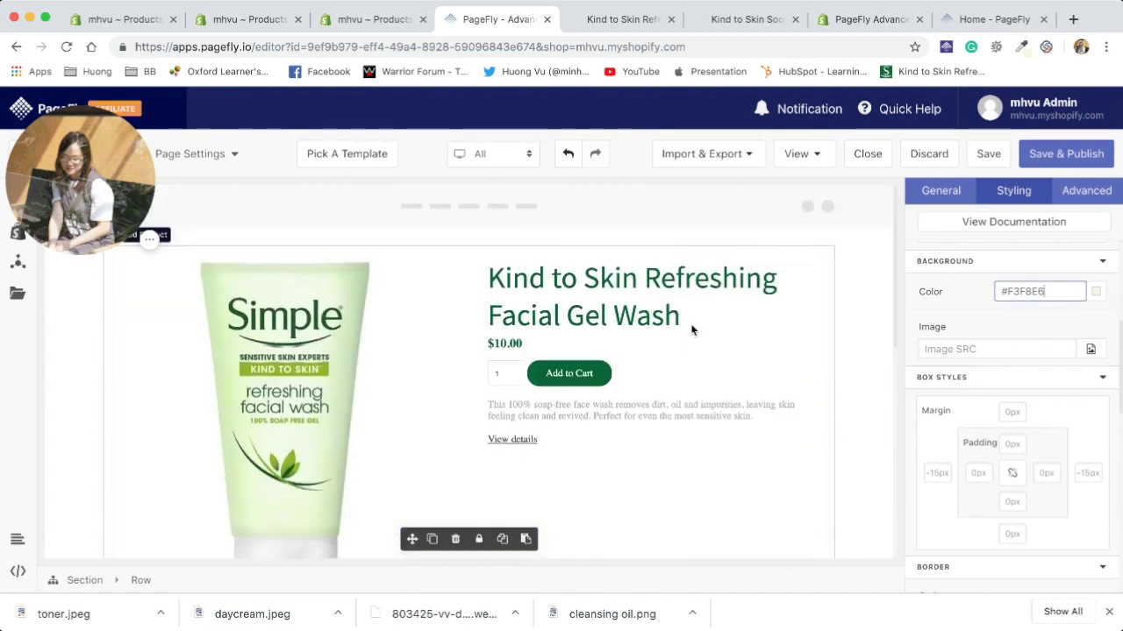
scroll(691, 329, down, 5)
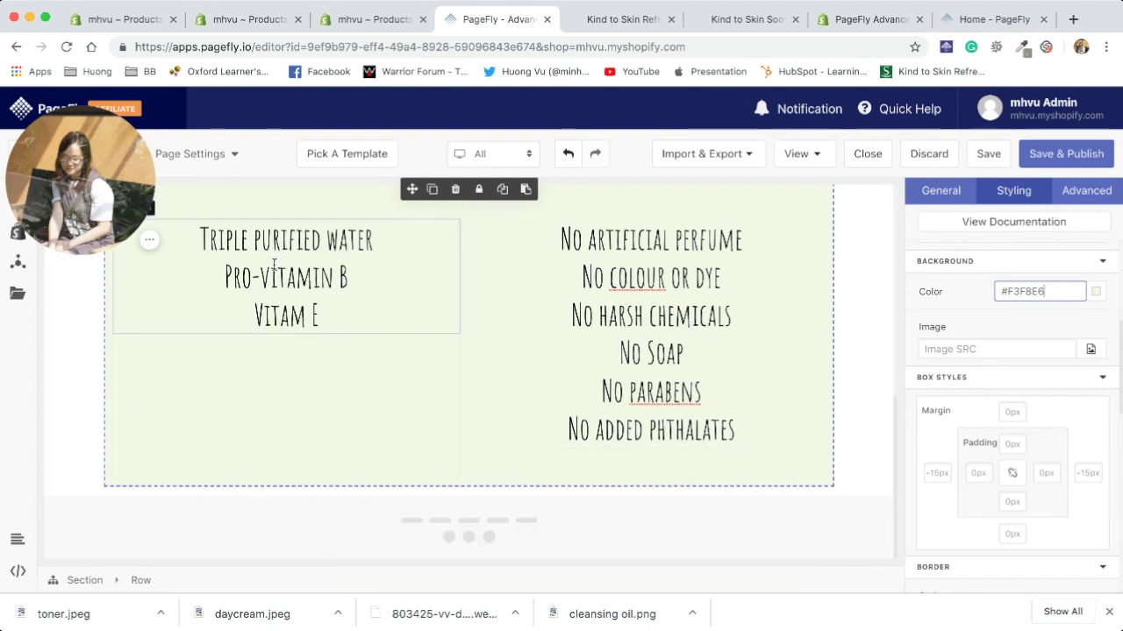
- Set the text color of the ingredient list under WHAT'S IN to #90938A
click(405, 253)
scroll(1027, 286, up, 4)
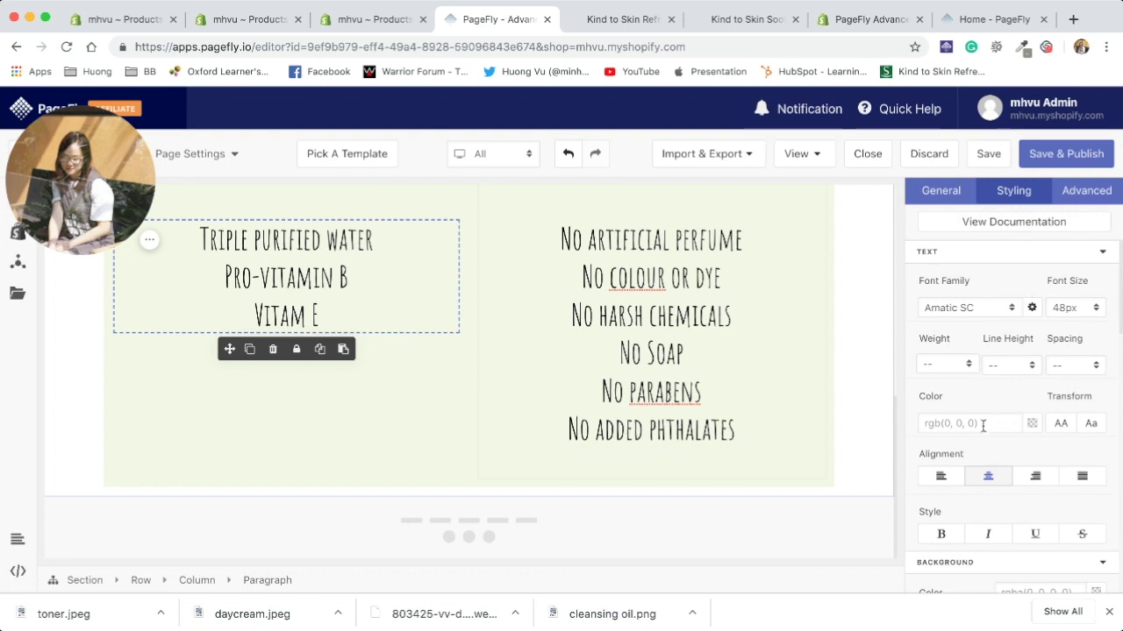
click(983, 425)
text(#90938A)
- Set the text color of the list under WHAT'S OUT to #90938A and review the two-column section
click(666, 279)
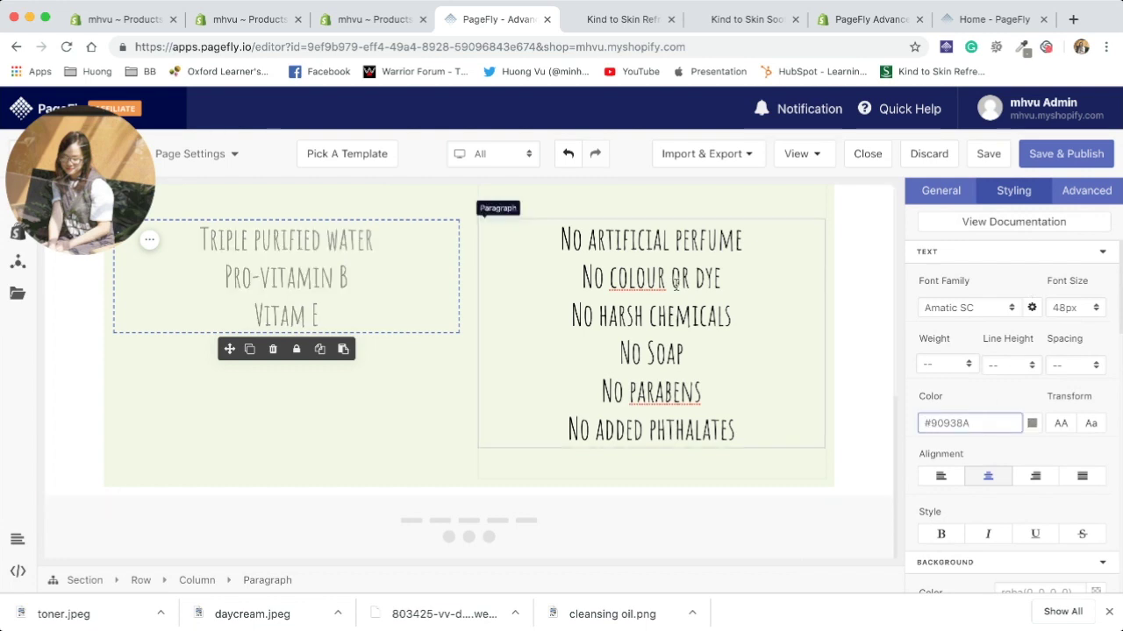
click(965, 426)
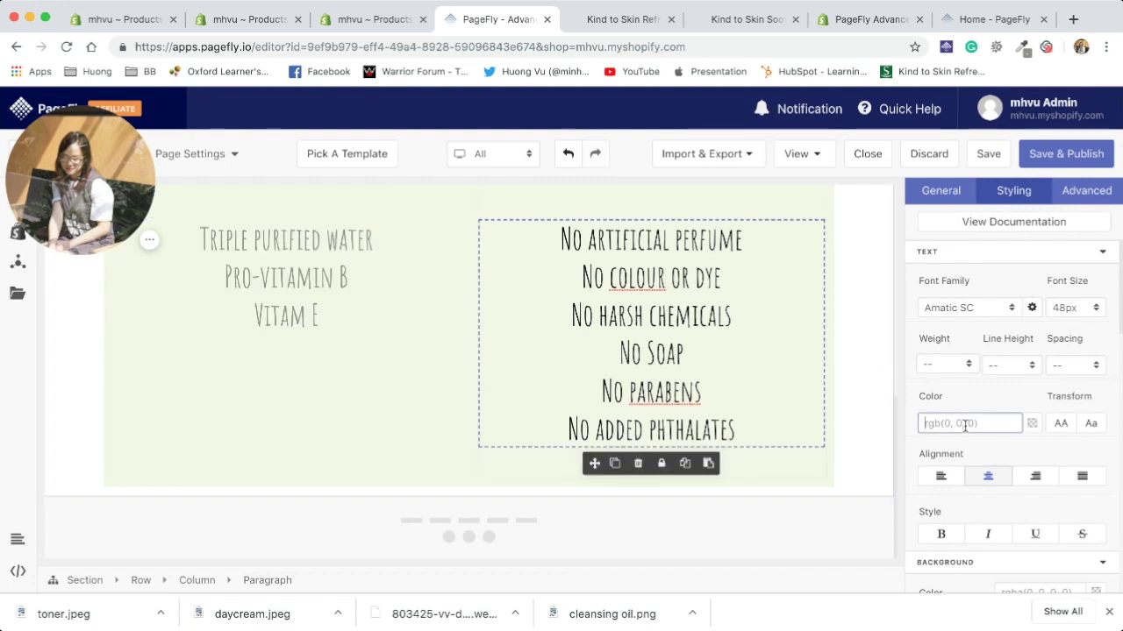
text(#90938A)
scroll(860, 377, up, 3)
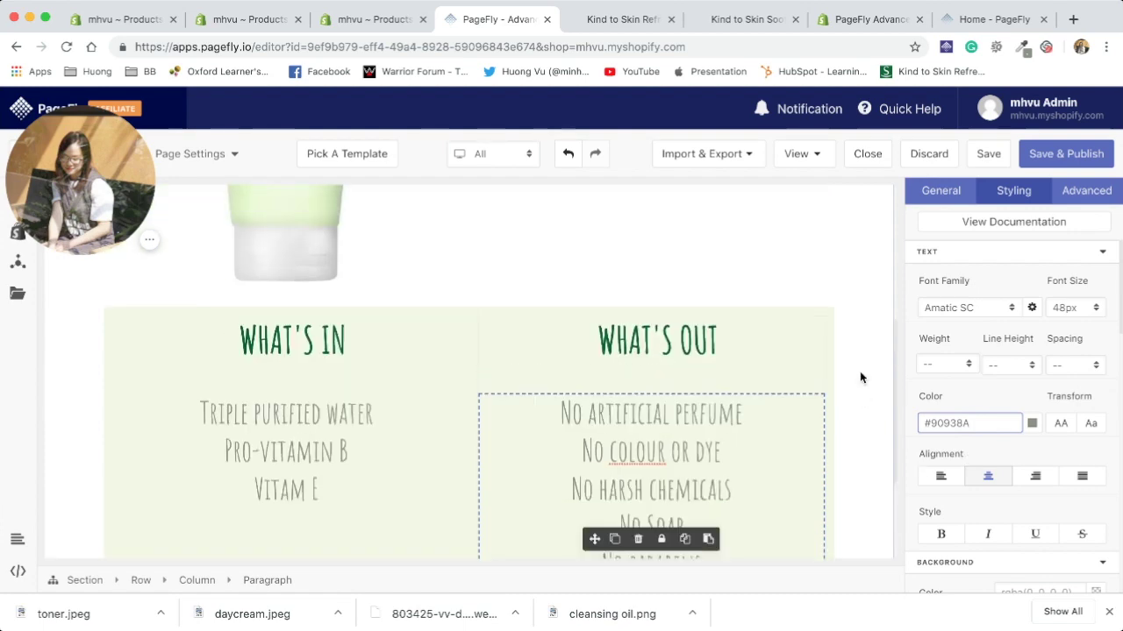
scroll(860, 378, down, 2)
scroll(860, 377, up, 5)
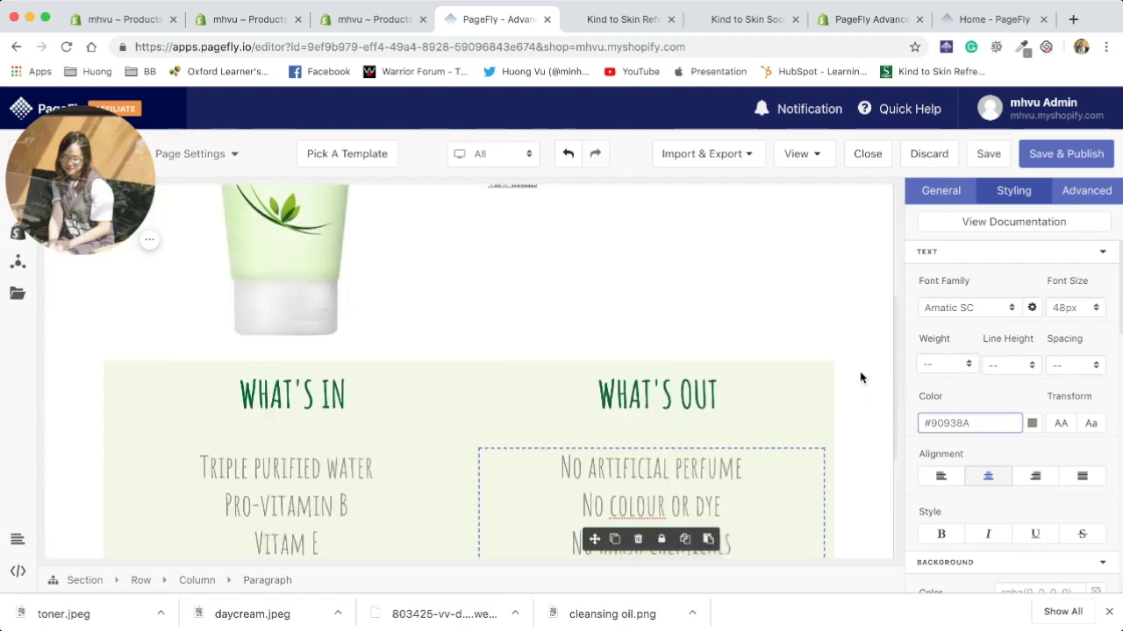
scroll(859, 377, down, 3)
scroll(860, 378, down, 2)
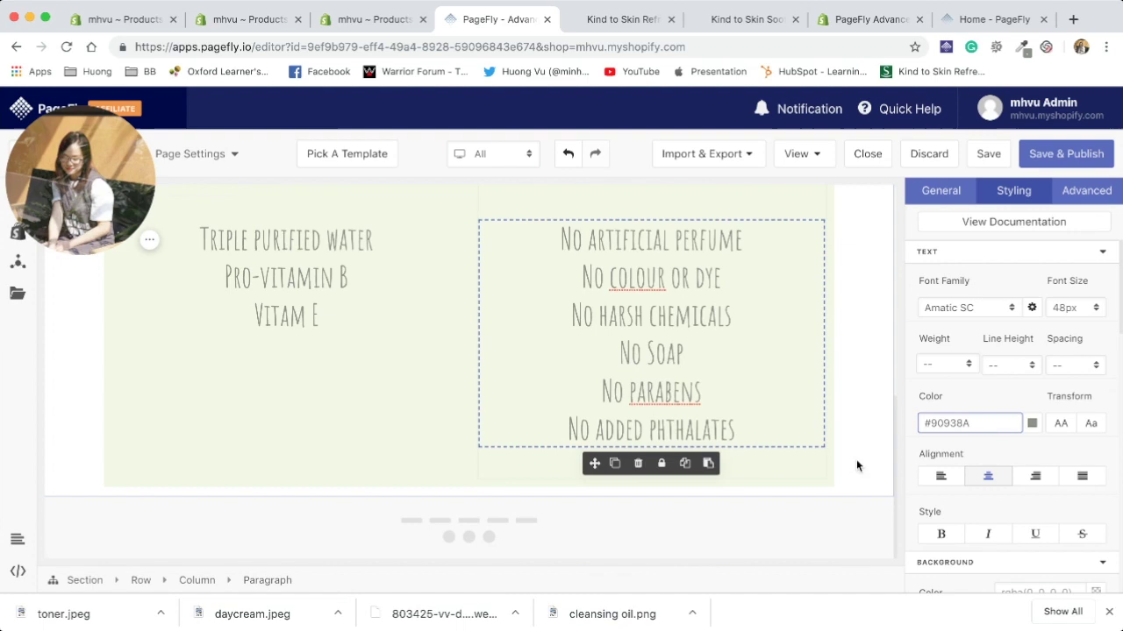
- Switch to the published facial gel wash page and examine its Product Details, How to Use and Ingredients tabs
click(622, 18)
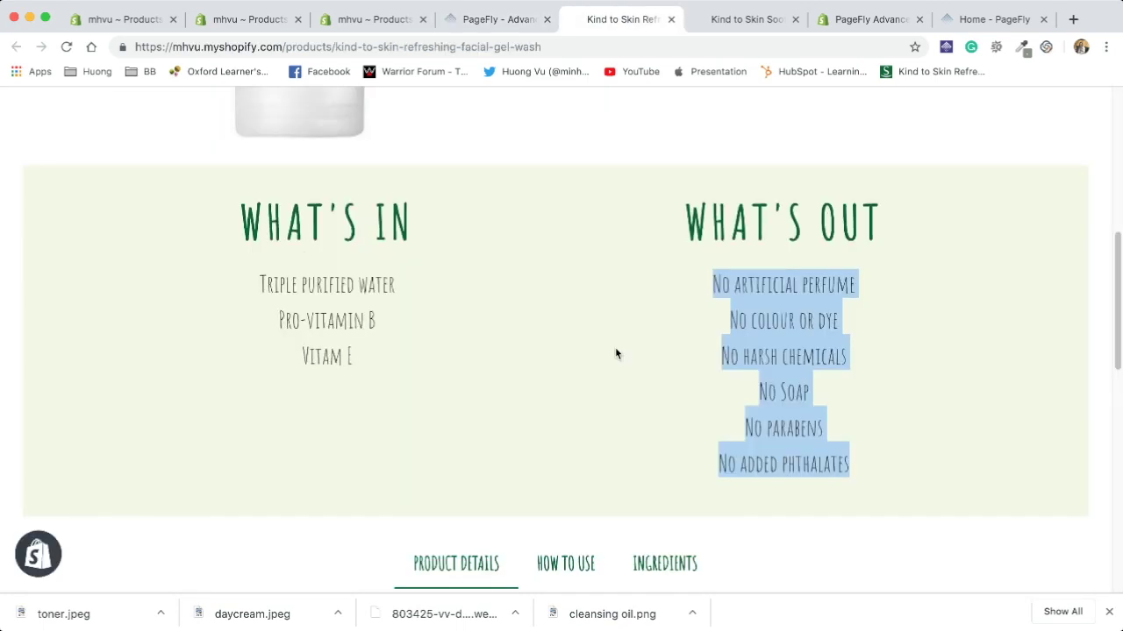
scroll(615, 347, down, 5)
scroll(615, 351, up, 1)
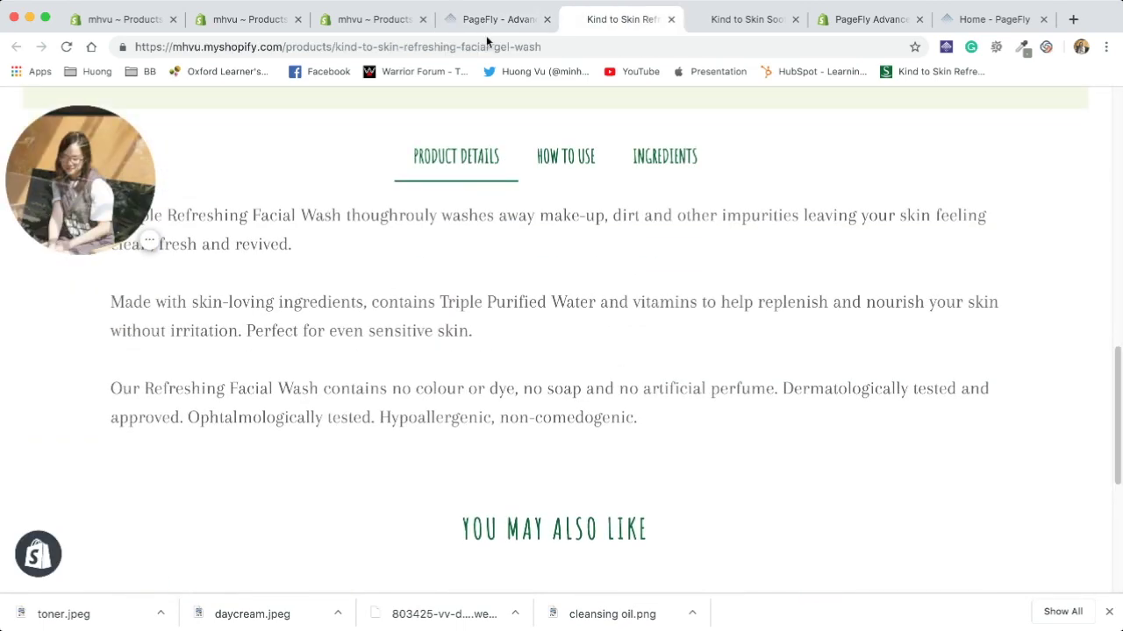
click(547, 163)
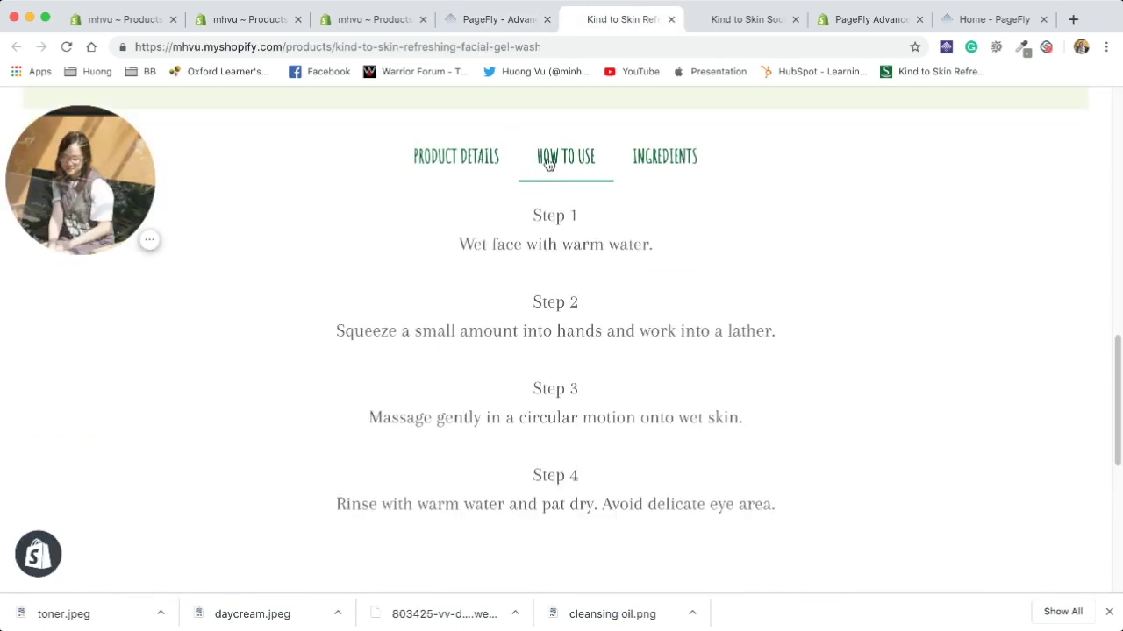
click(682, 158)
click(456, 158)
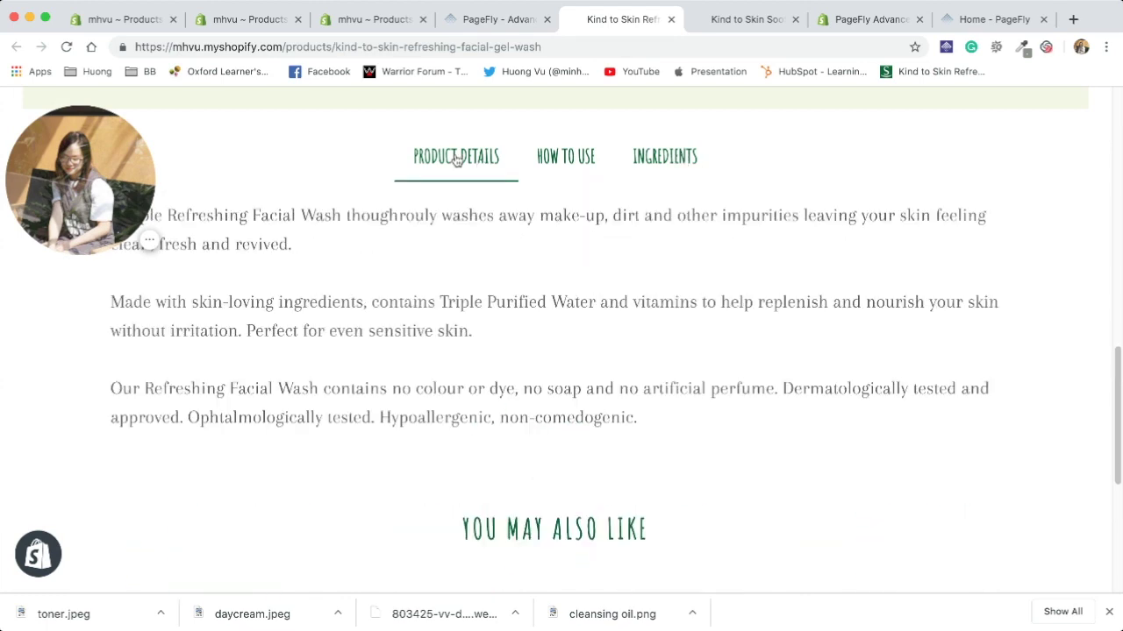
click(569, 172)
click(453, 161)
click(572, 174)
click(663, 158)
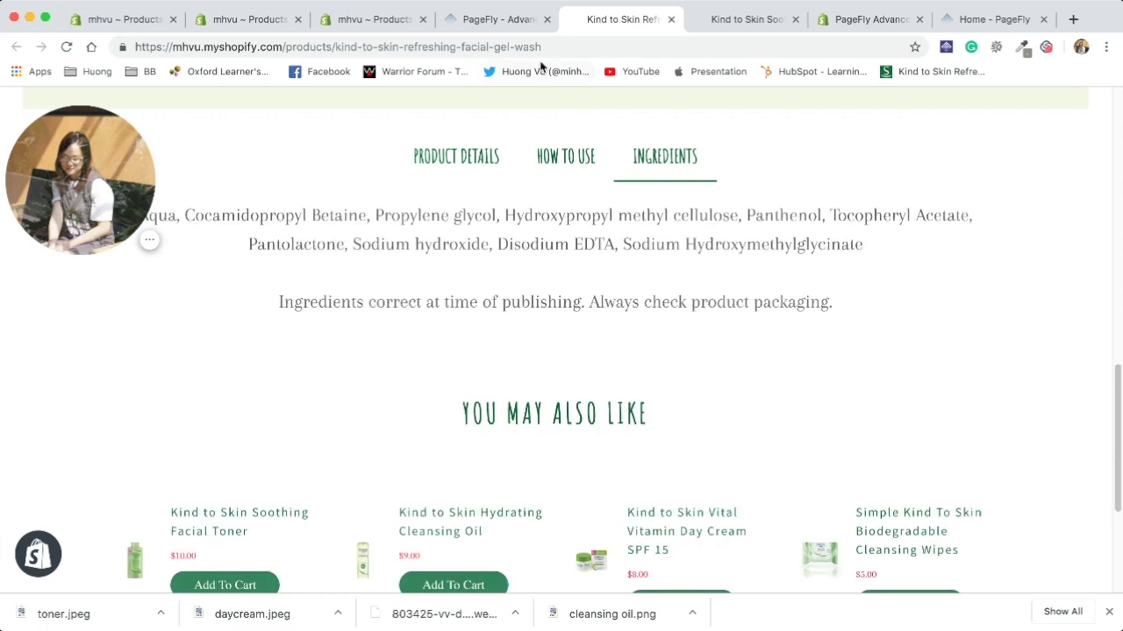
- Return to the PageFly editor and add a Tabs element with centered tab headings above its text, below the WHAT'S IN / WHAT'S OUT section
click(495, 20)
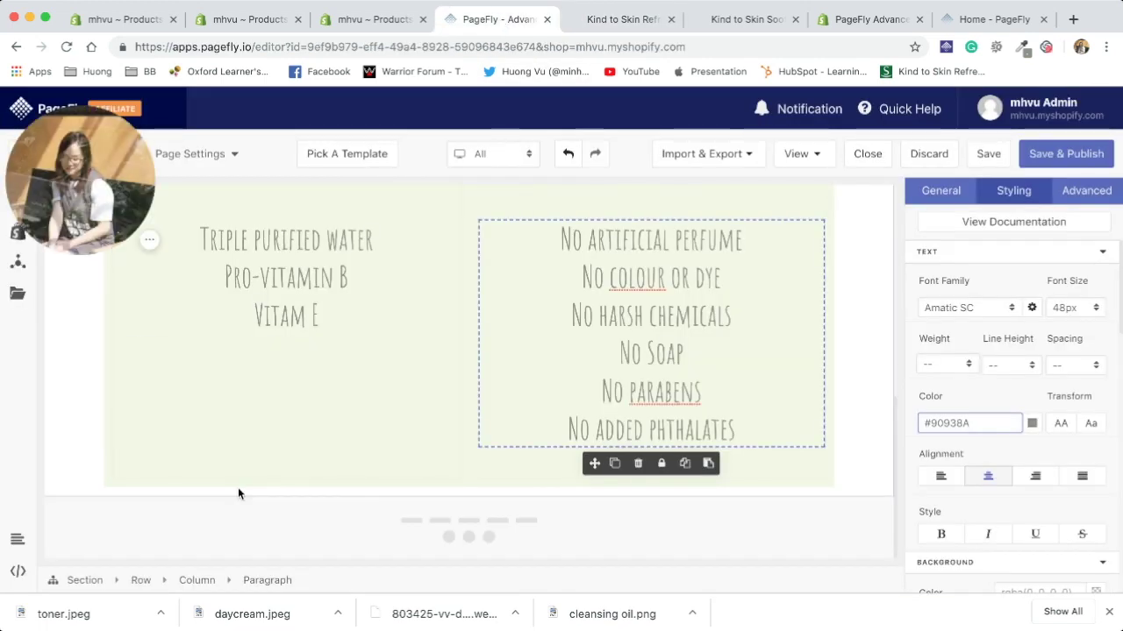
click(245, 345)
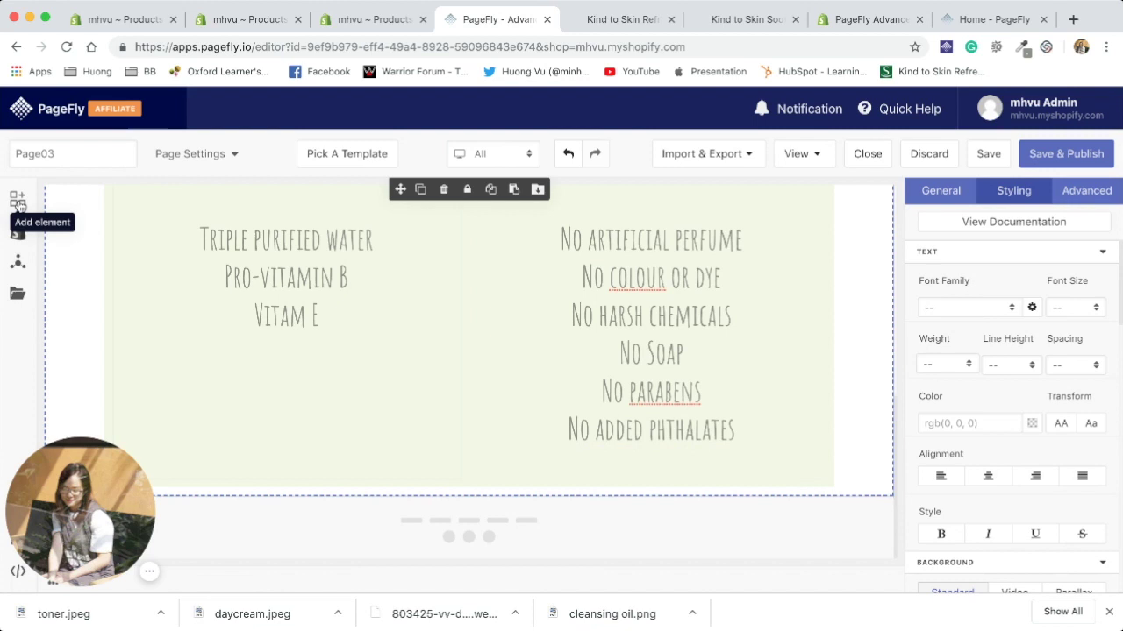
click(18, 201)
scroll(100, 326, down, 5)
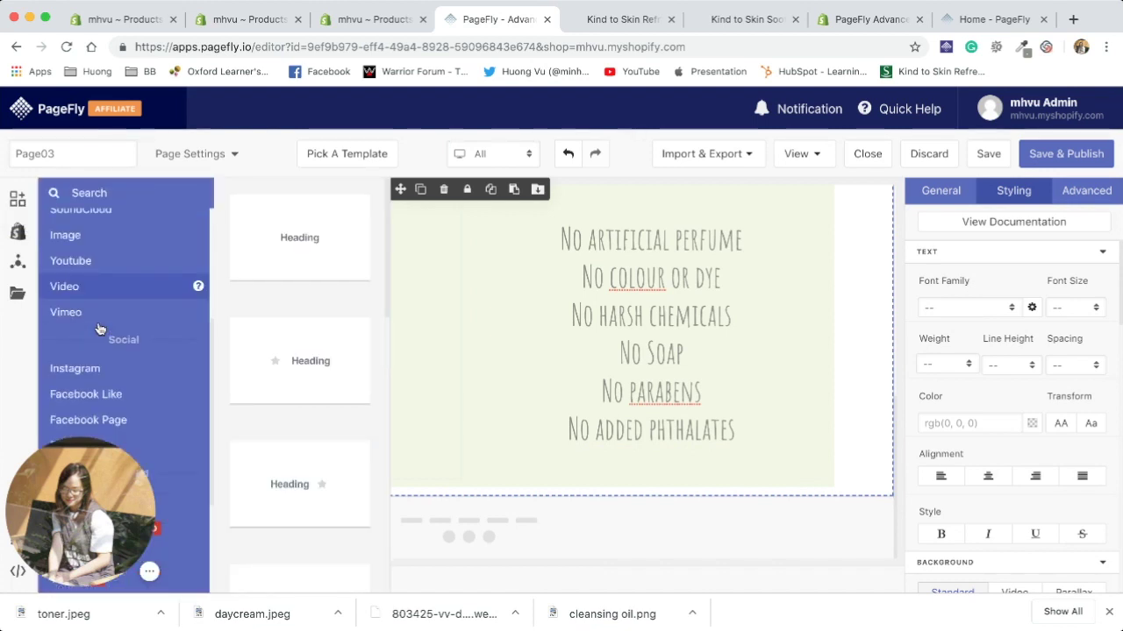
scroll(98, 327, down, 3)
mouse_move(77, 379)
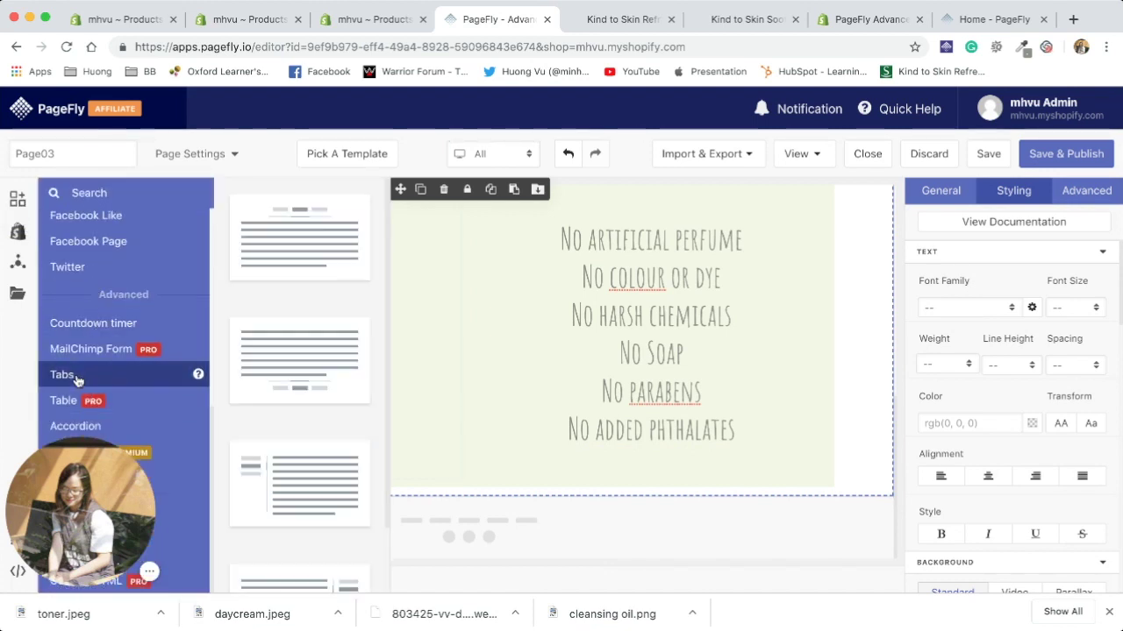
drag(313, 243, 653, 496)
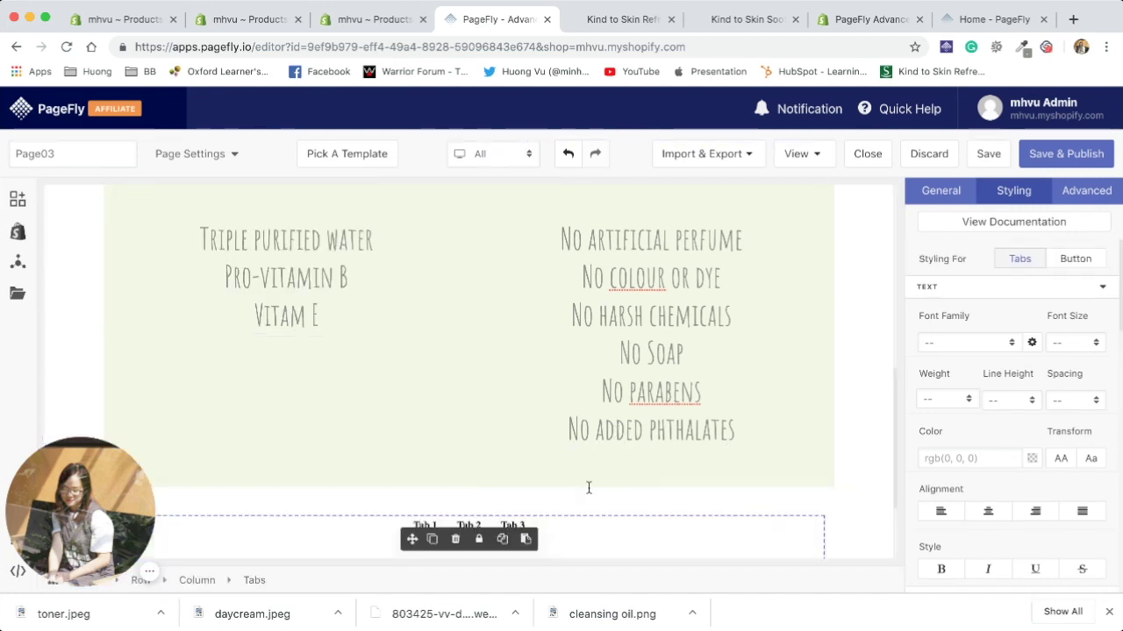
scroll(576, 478, down, 2)
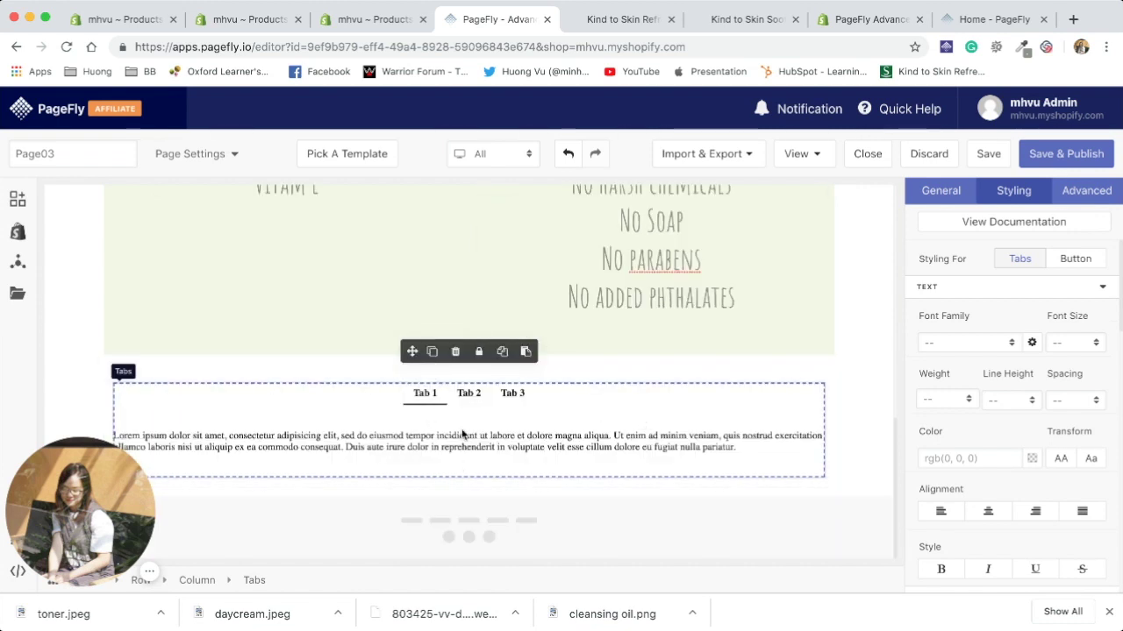
- Rename the first tab of the Tabs element to PRODUCT DETAILS, checking the published page for the wording
scroll(947, 516, down, 3)
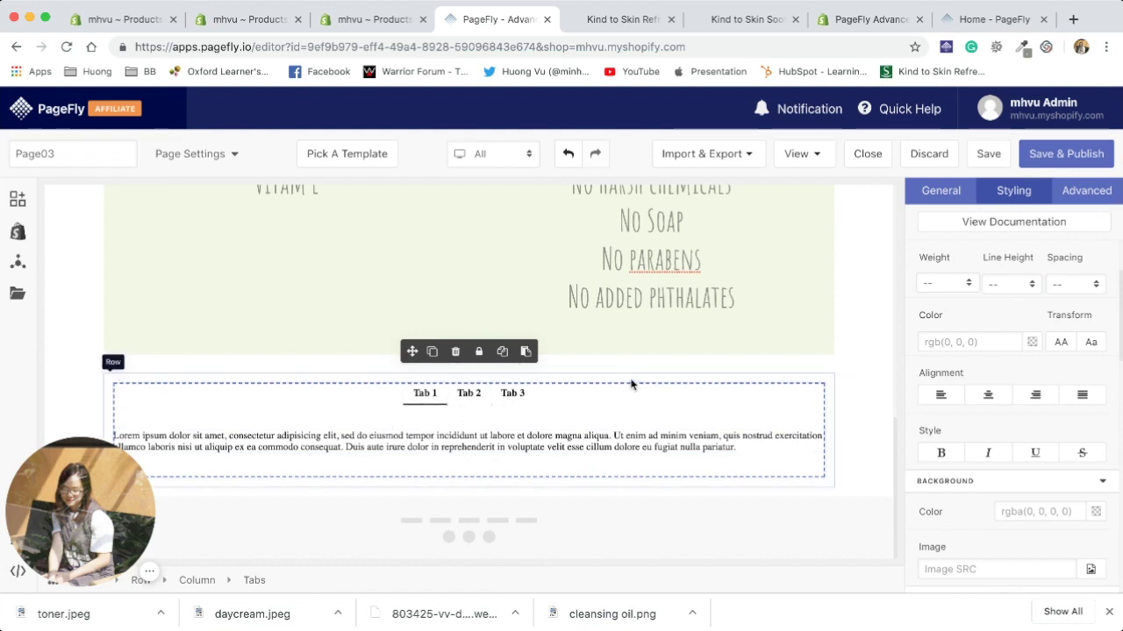
scroll(1005, 401, down, 6)
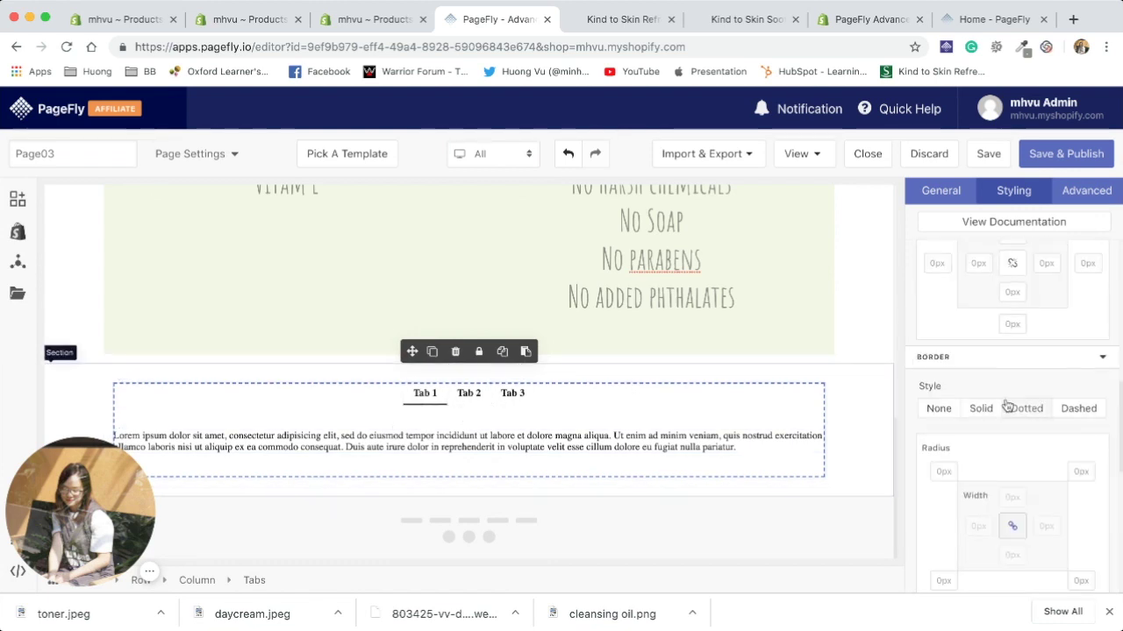
click(945, 191)
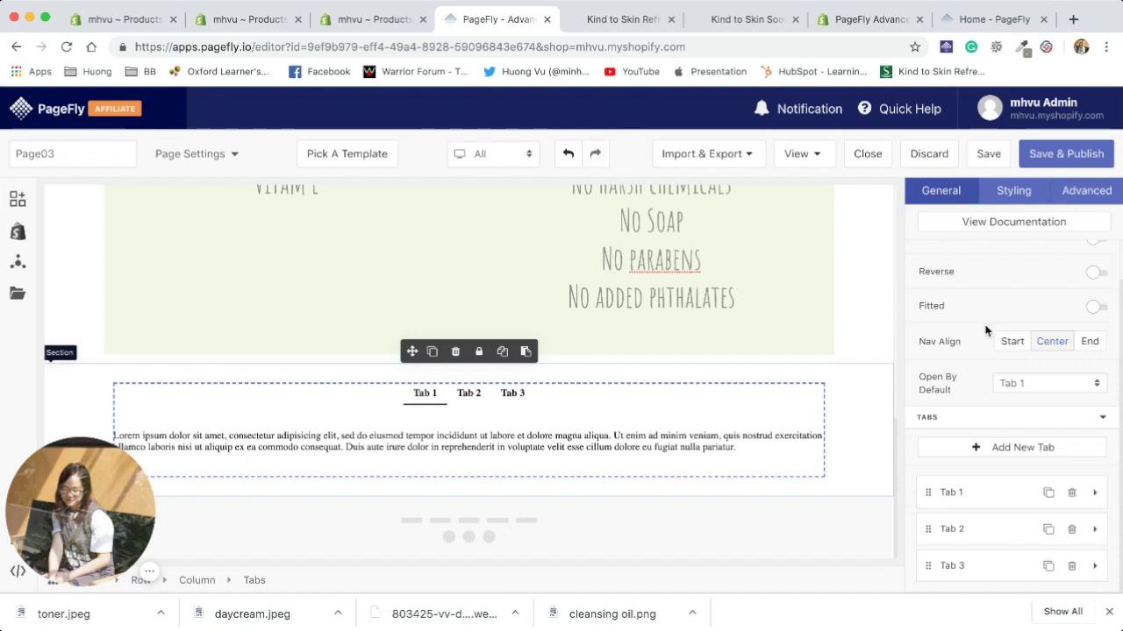
click(608, 19)
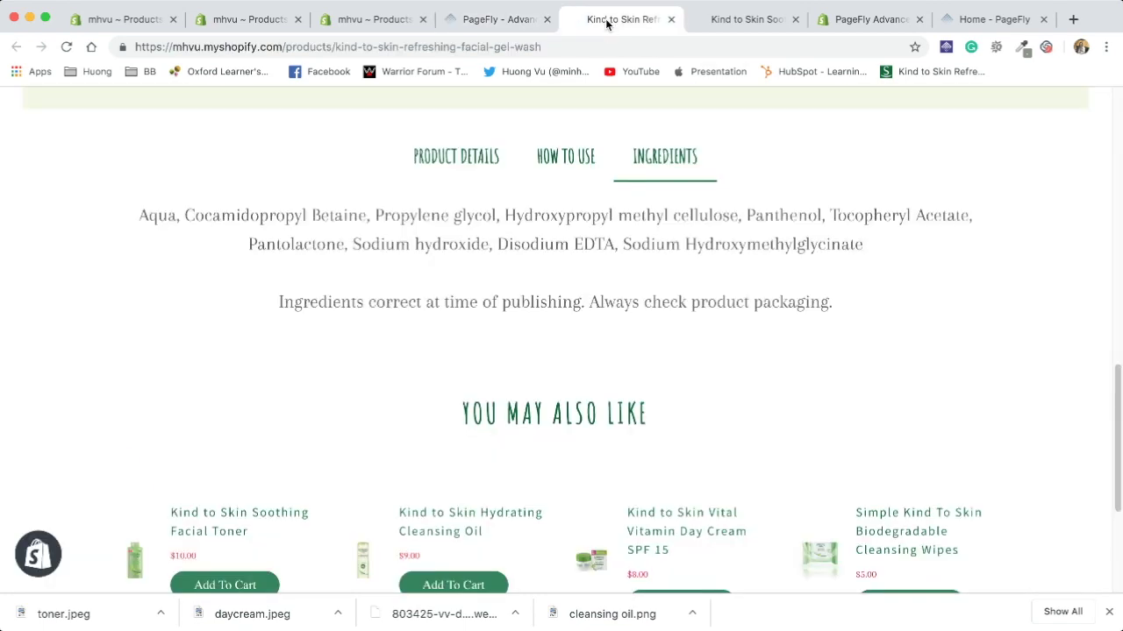
click(495, 19)
click(965, 493)
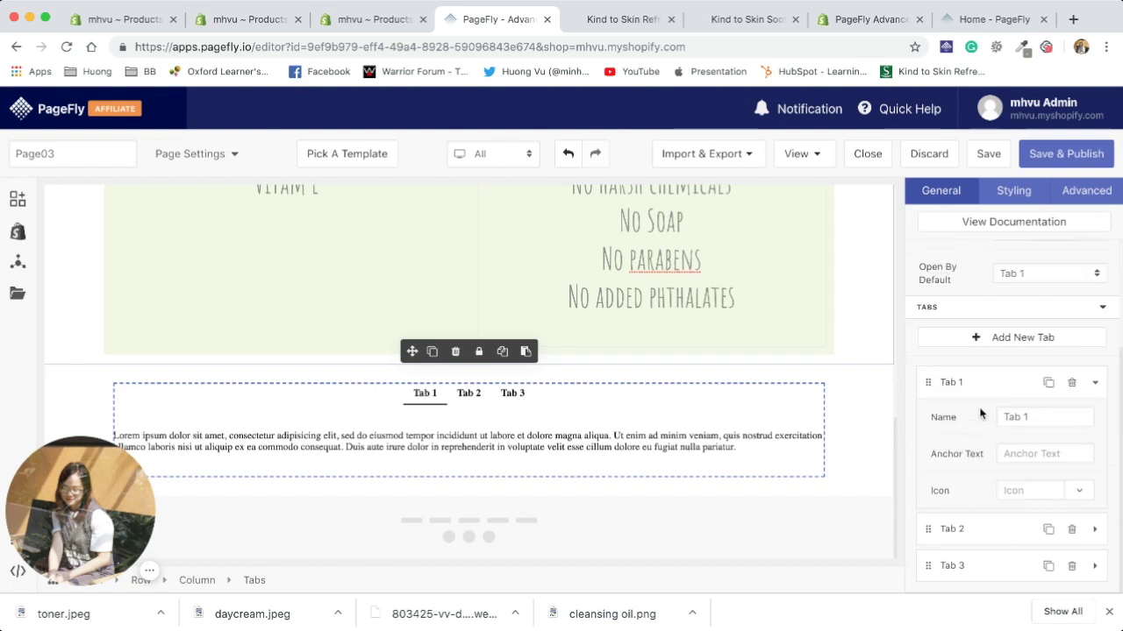
click(1038, 417)
key(BackSpace)
key(BackSpace)
key(BackSpace)
key(BackSpace)
key(BackSpace)
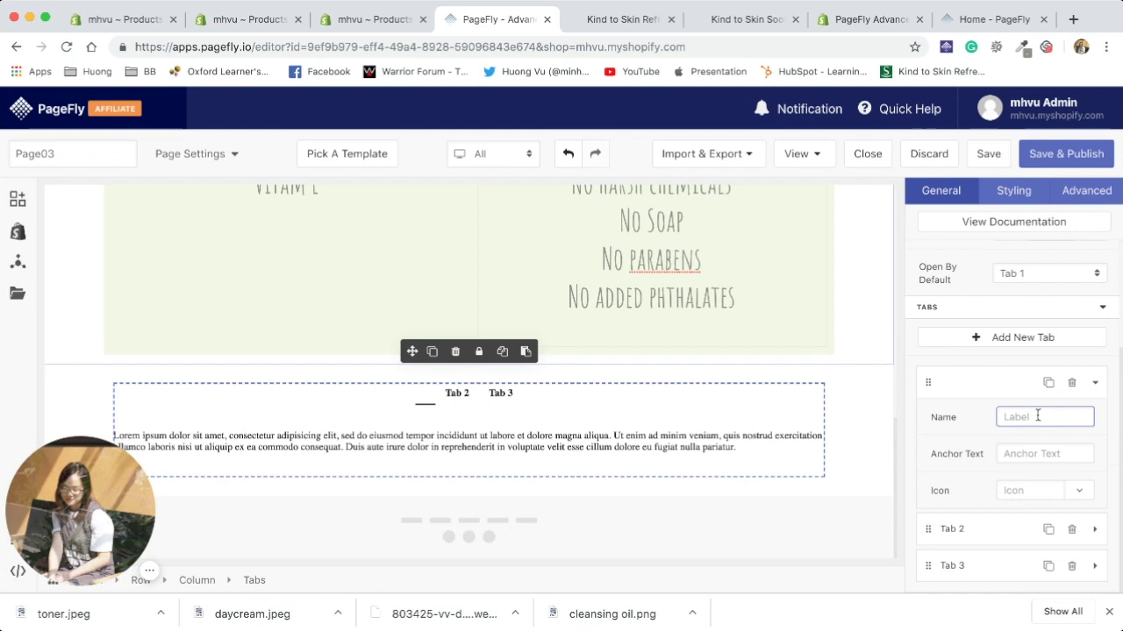
text(PRODUCT DETAILS)
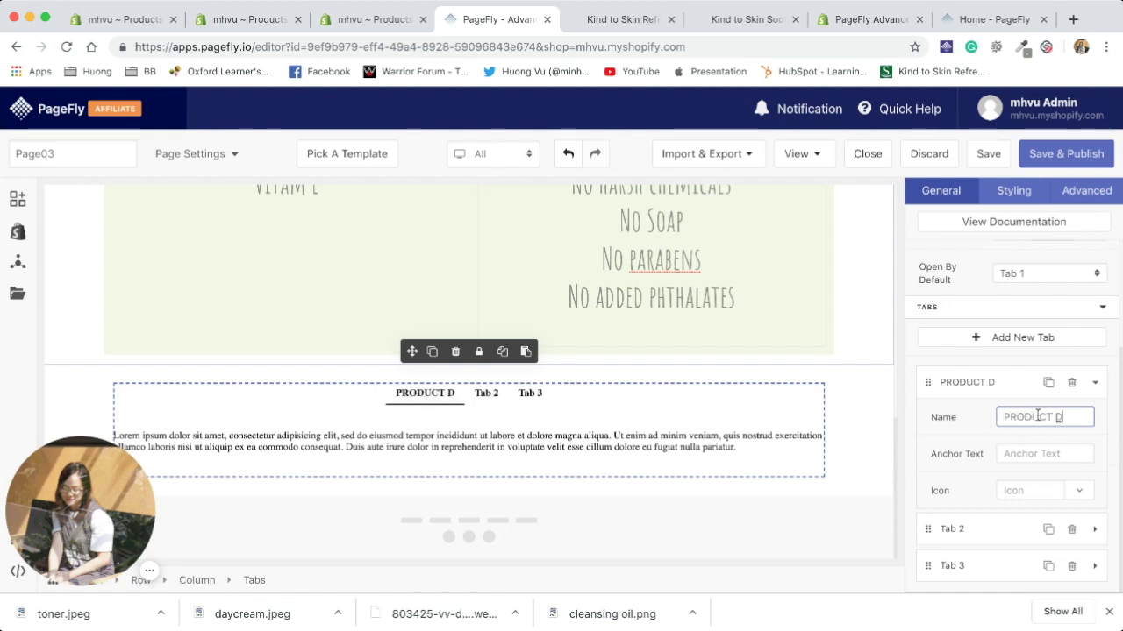
click(969, 386)
- Rename the second tab of the Tabs element to HOW TO USE
click(978, 528)
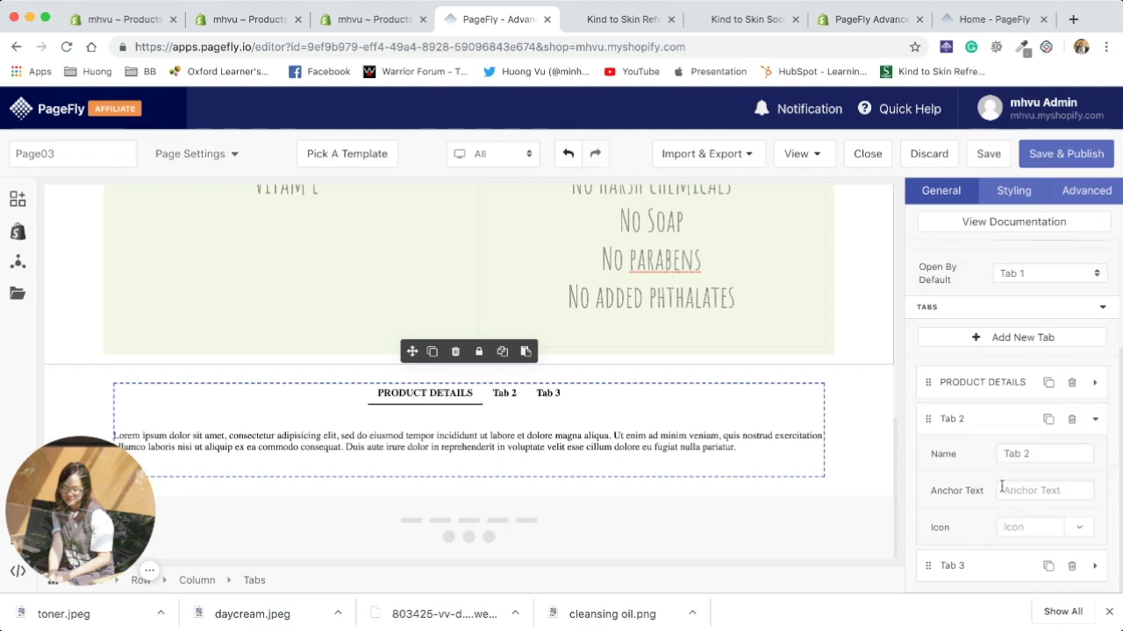
click(1036, 453)
key(BackSpace)
key(BackSpace)
key(BackSpace)
key(BackSpace)
key(BackSpace)
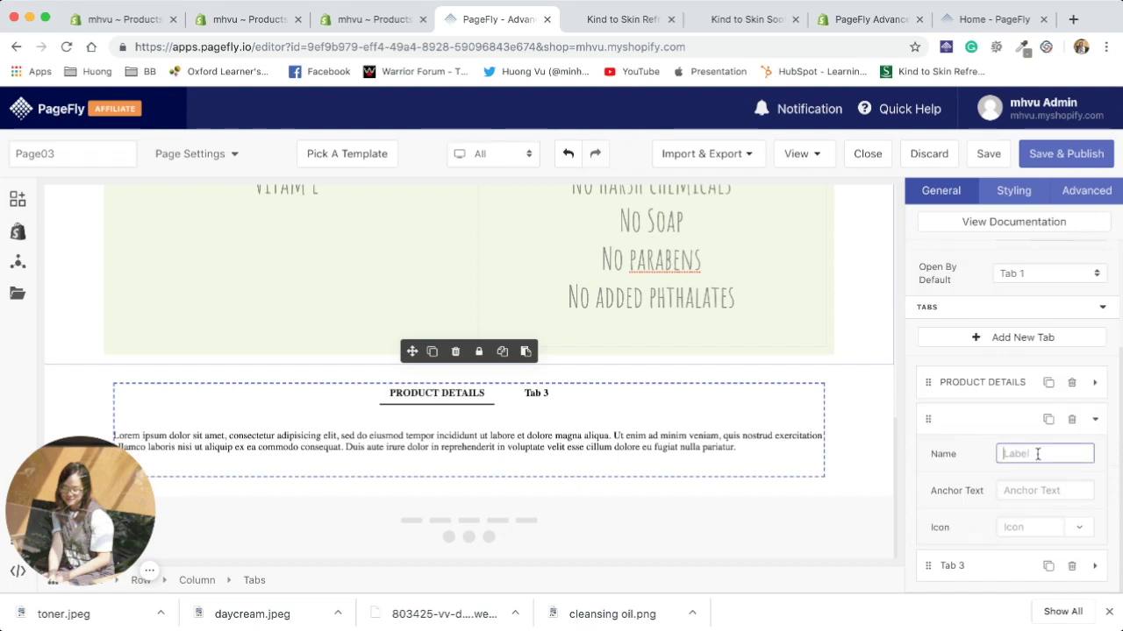
text(HƠ)
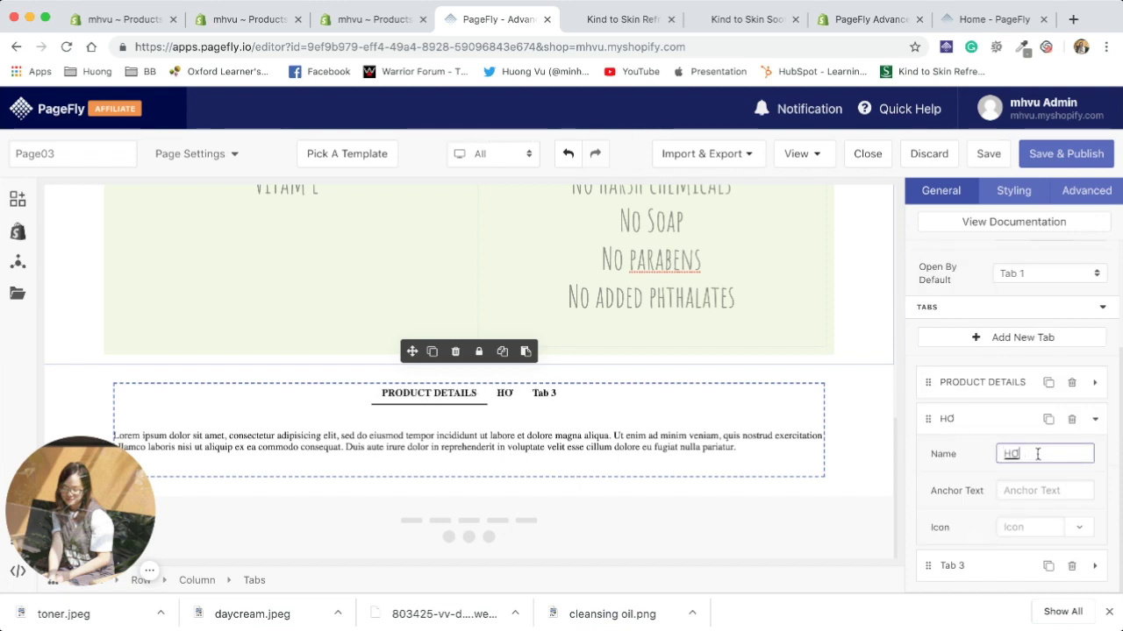
key(BackSpace)
key(BackSpace)
text(How to)
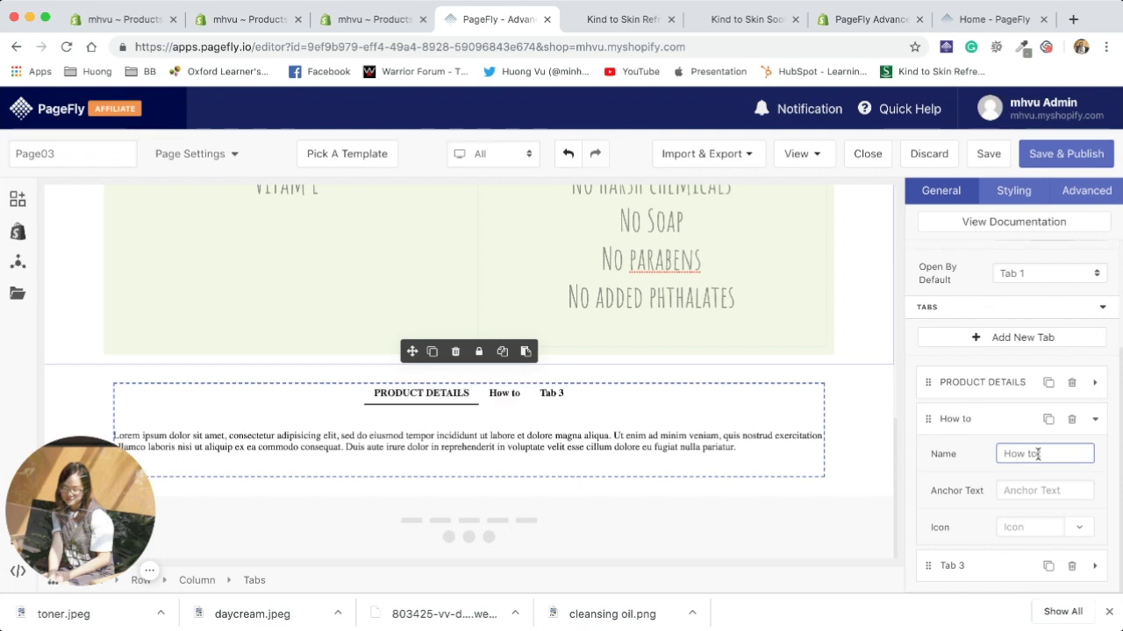
key(BackSpace)
key(BackSpace)
key(BackSpace)
key(BackSpace)
key(BackSpace)
text(OW)
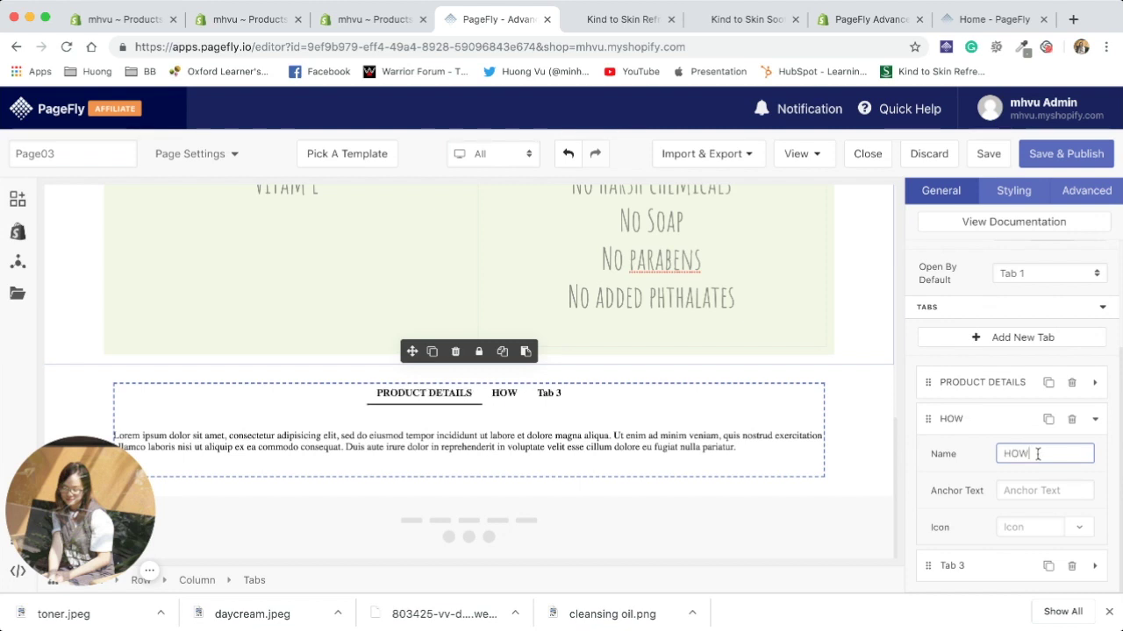
text( TO USE)
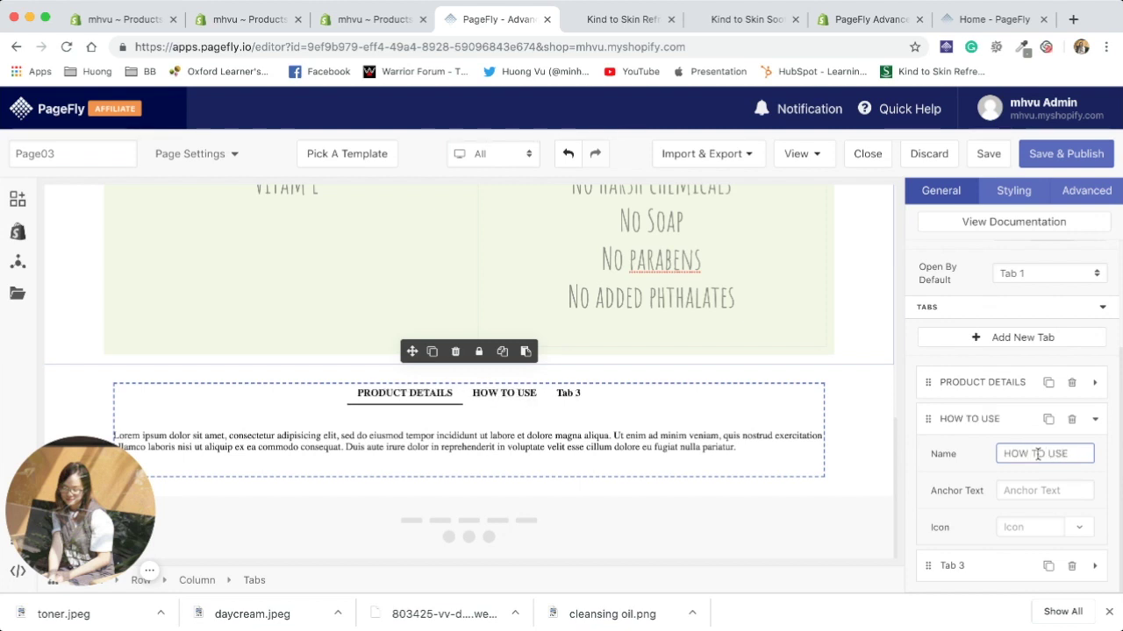
click(963, 421)
- Rename the third tab of the Tabs element to INGREDIENTS
click(965, 567)
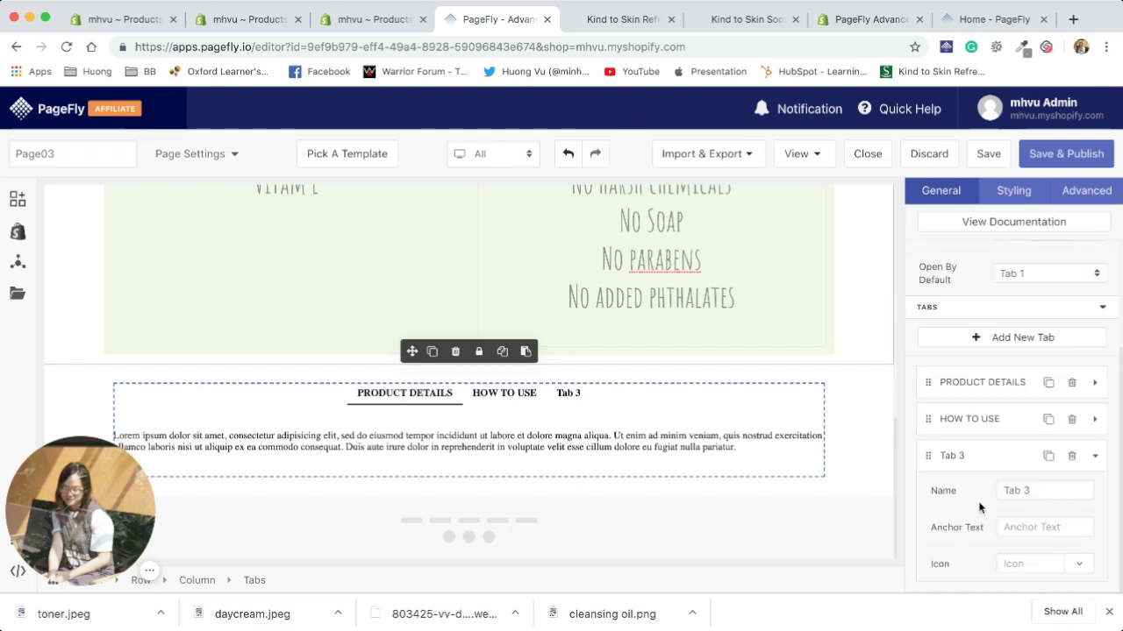
click(1033, 490)
key(BackSpace)
key(BackSpace)
key(BackSpace)
key(BackSpace)
key(BackSpace)
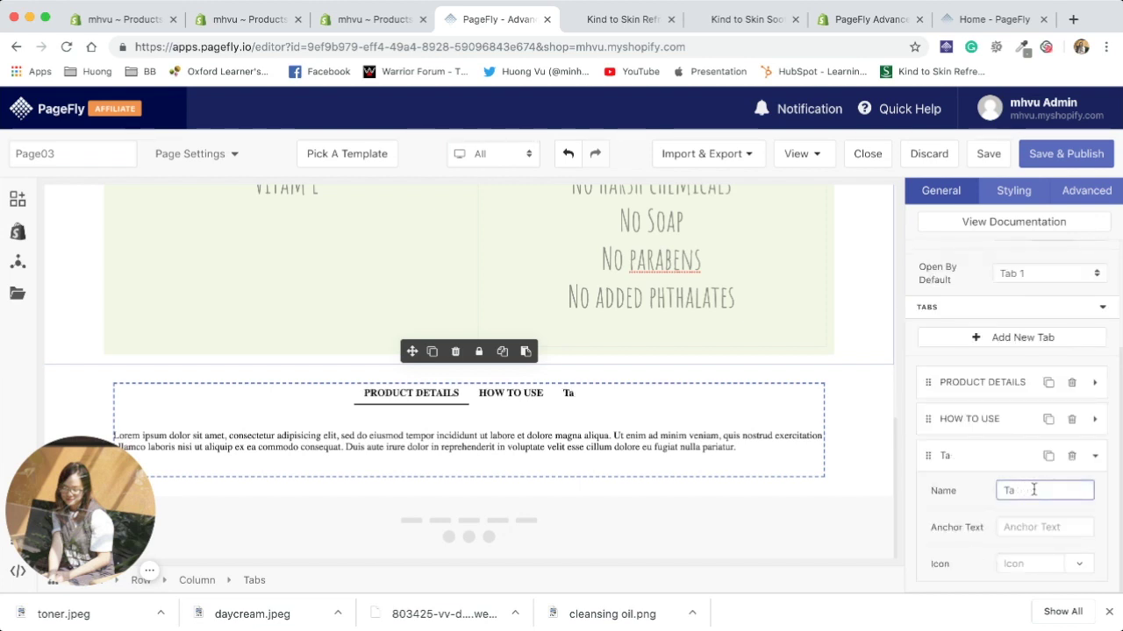
text(INGRE)
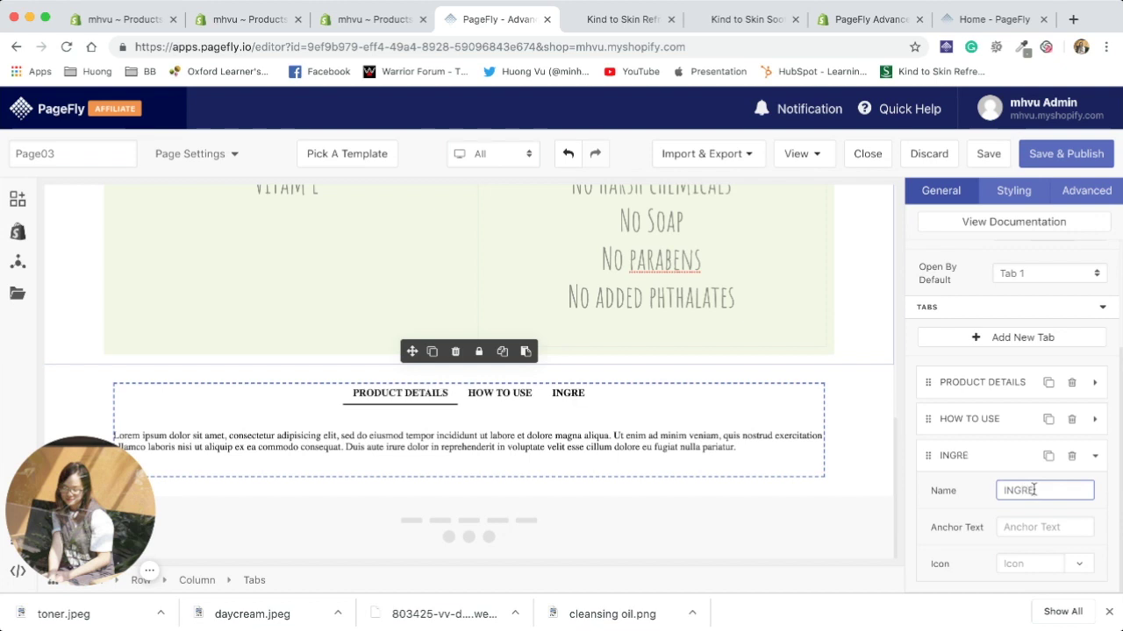
text(DIENTS)
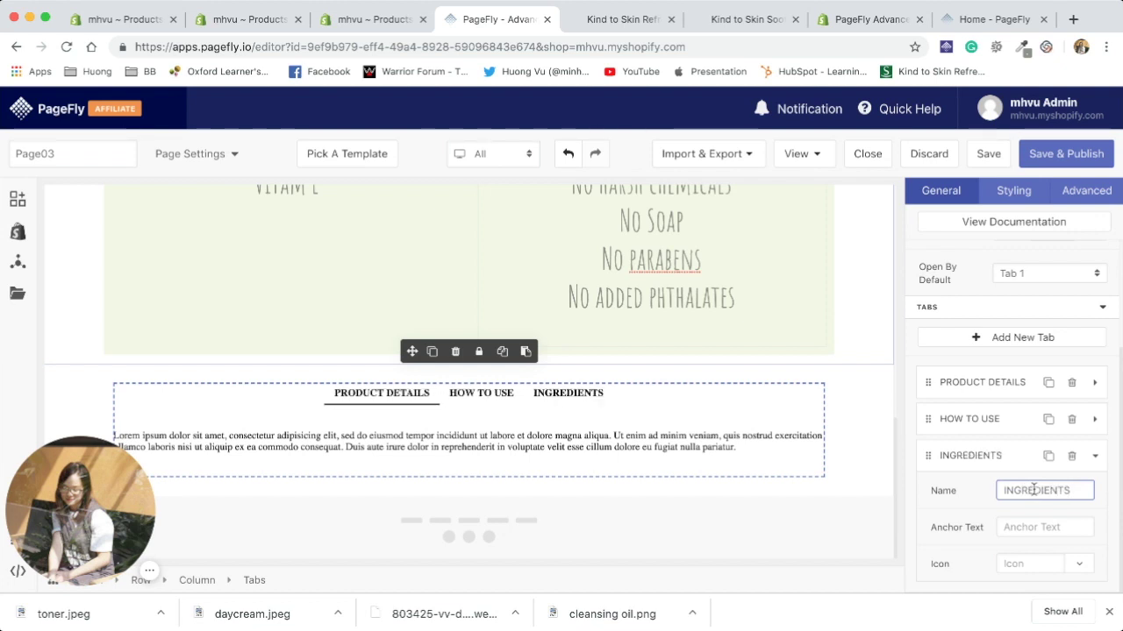
click(968, 460)
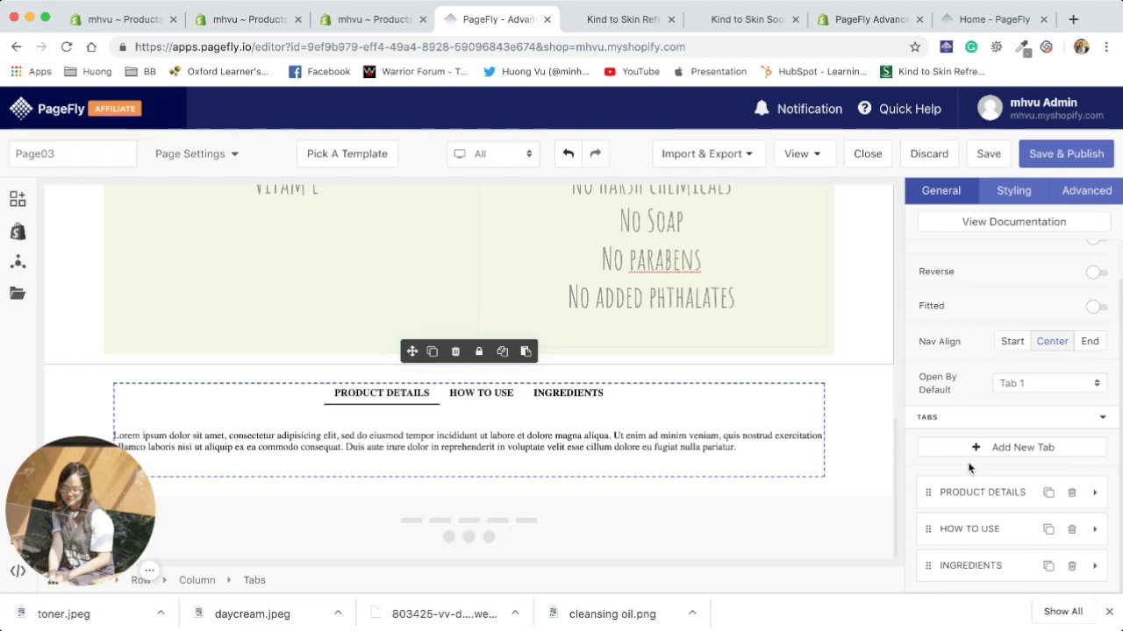
- Replace the placeholder text in the three tabs with the product description, usage steps and ingredient list from the published page, centered
click(491, 442)
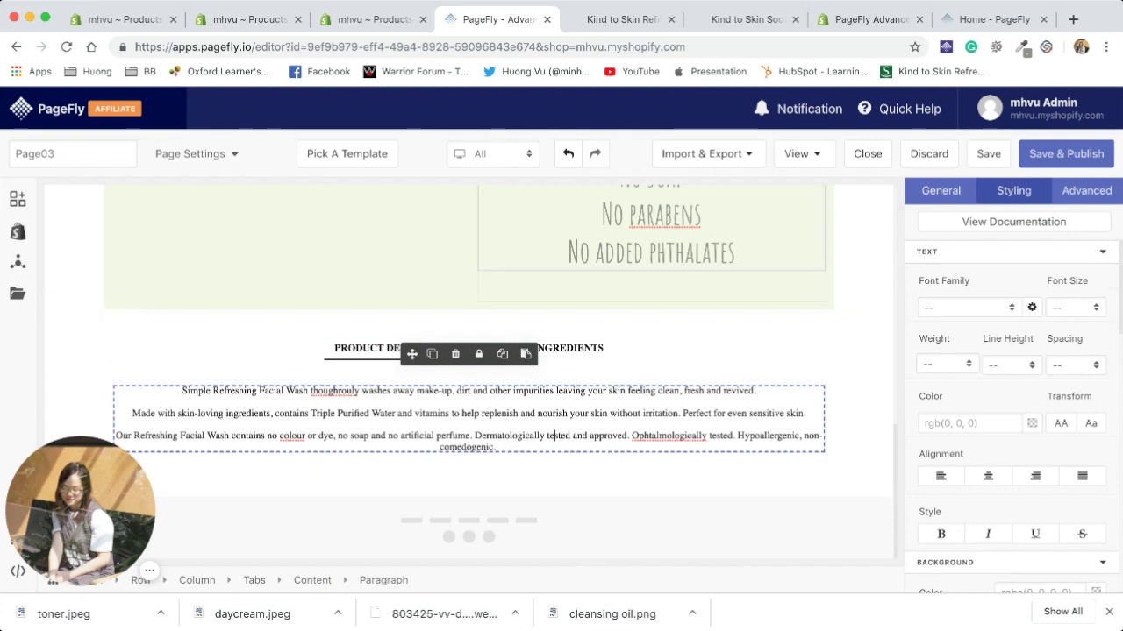
click(617, 19)
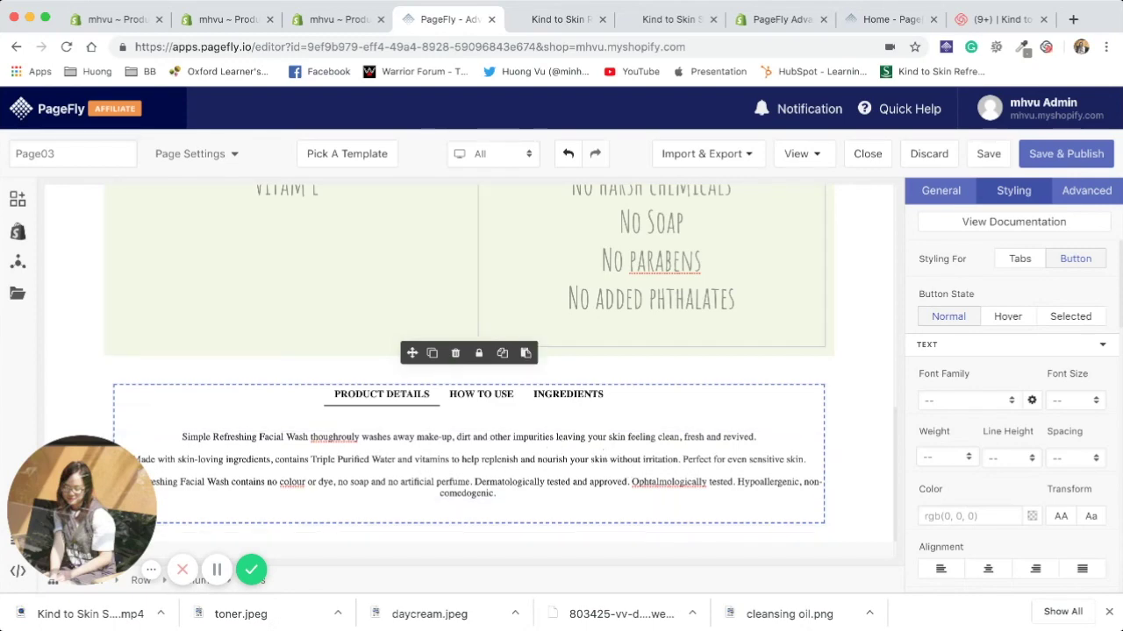
click(517, 19)
click(452, 19)
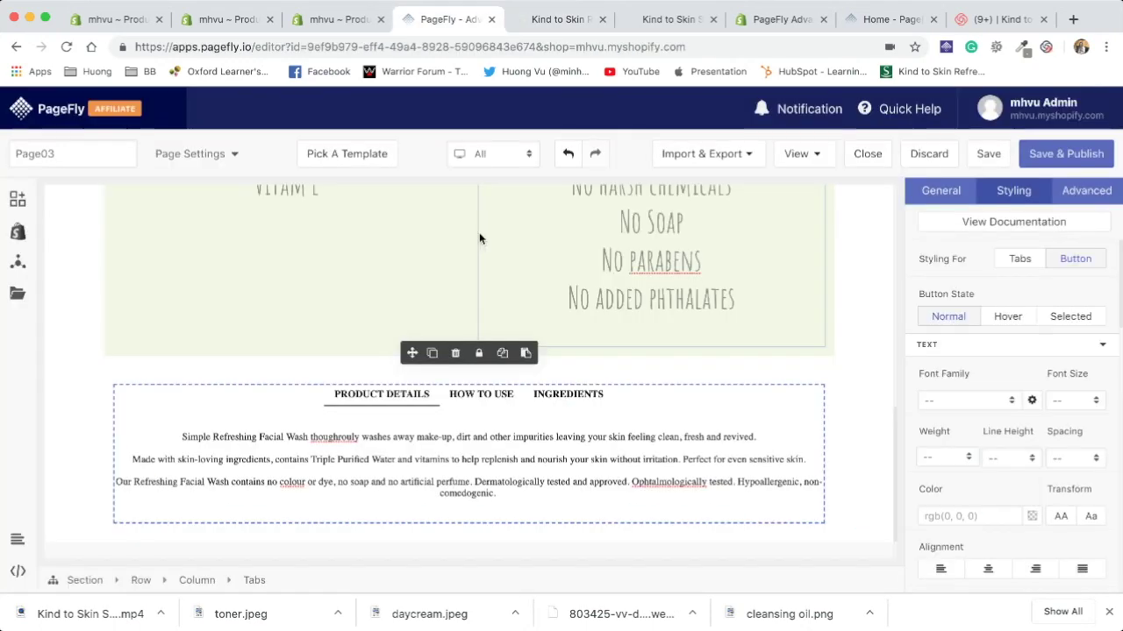
- Select the Tabs element and set the text color of its tab headings to #006937 in the normal state
click(522, 483)
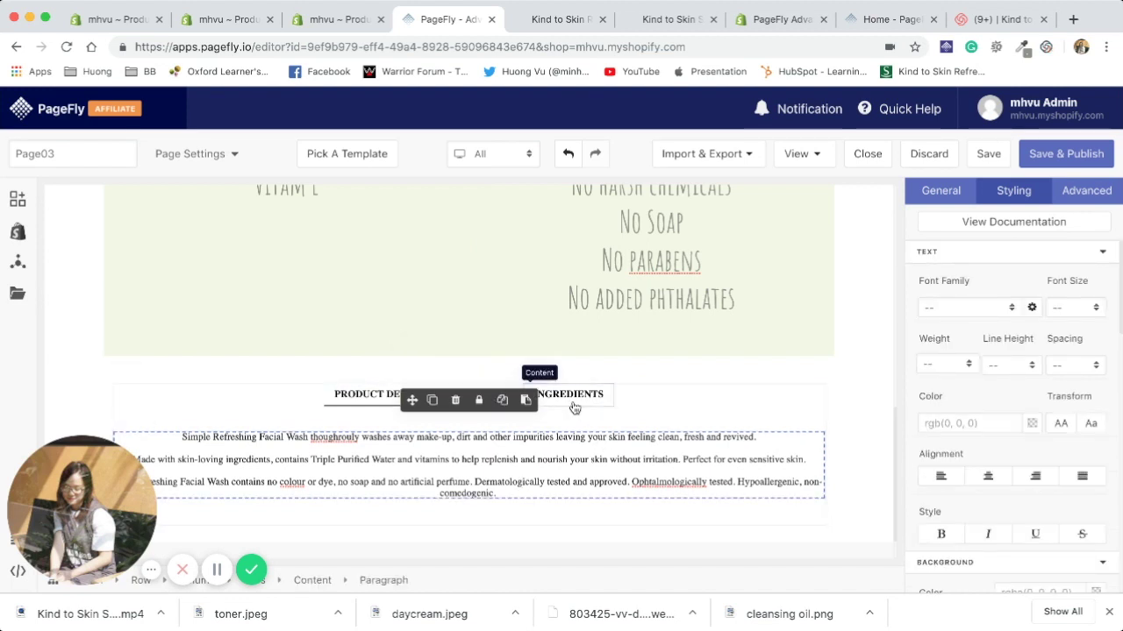
click(359, 393)
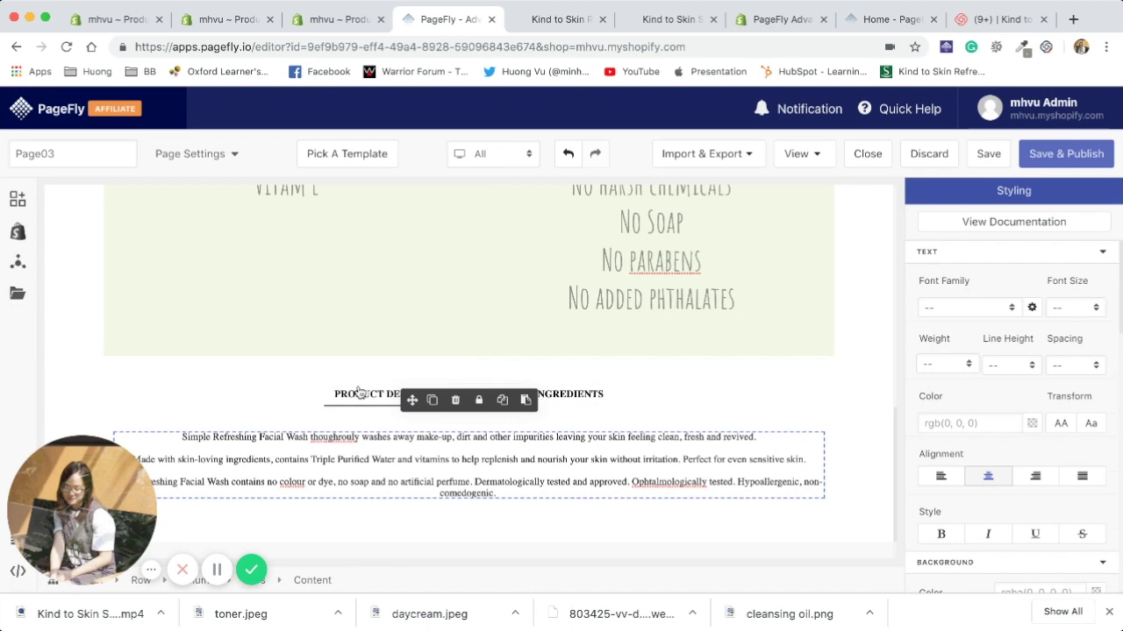
click(777, 431)
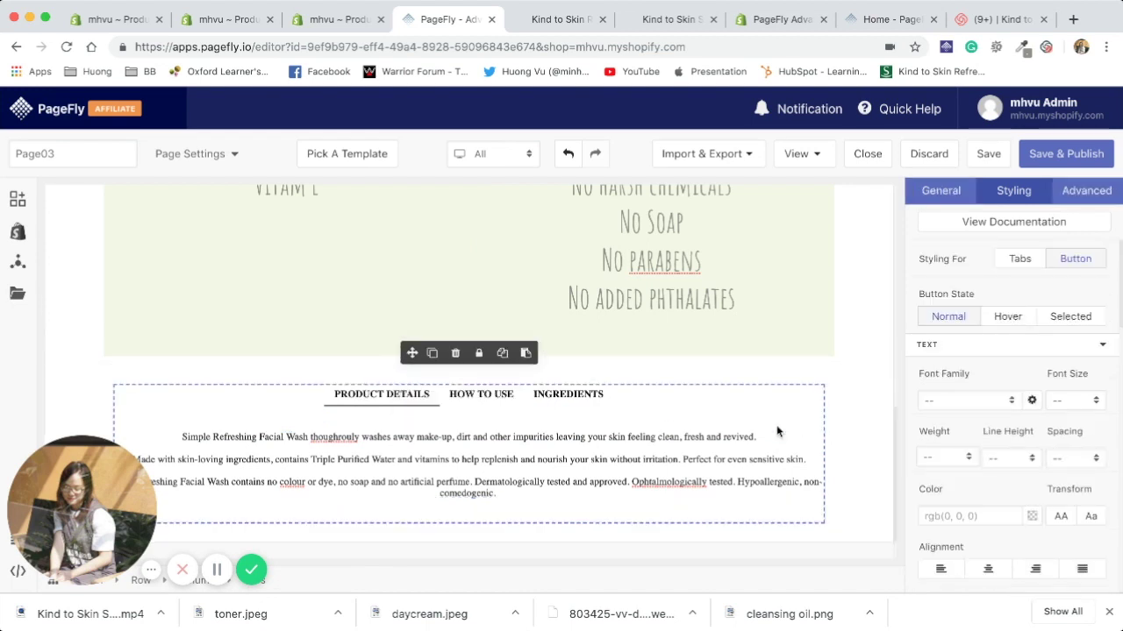
click(942, 193)
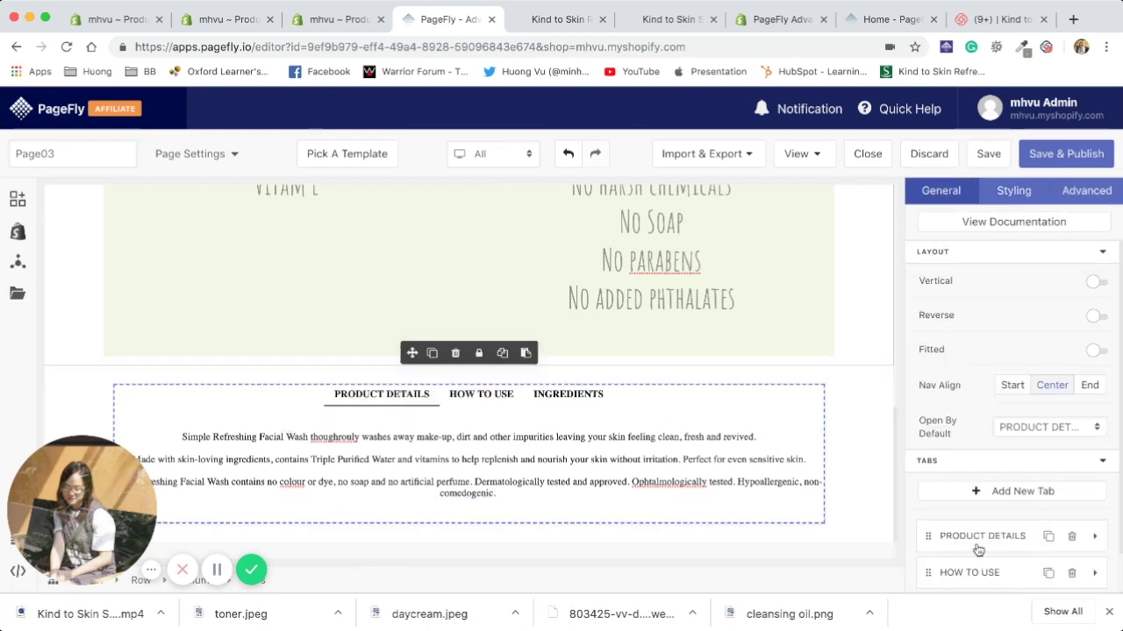
click(1011, 191)
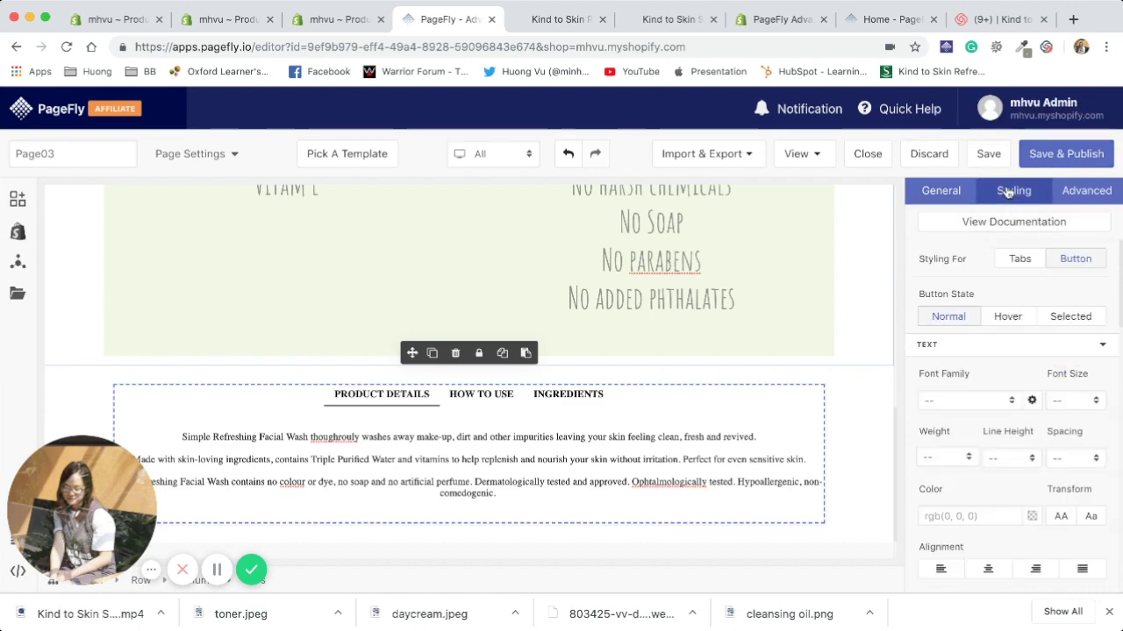
click(970, 517)
scroll(628, 449, up, 10)
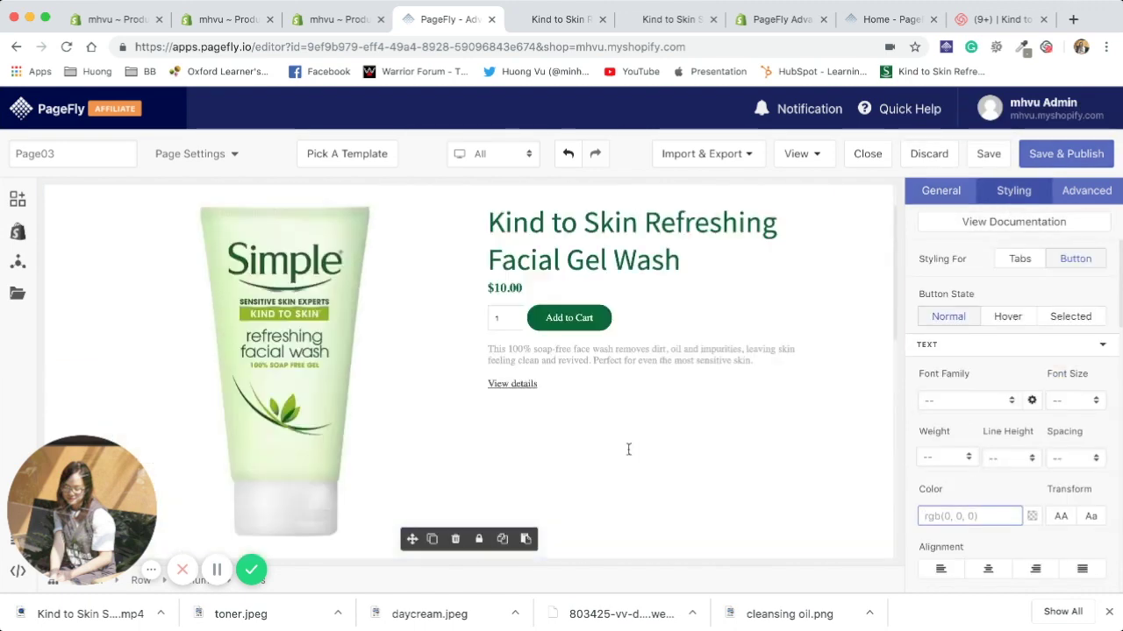
scroll(628, 449, down, 10)
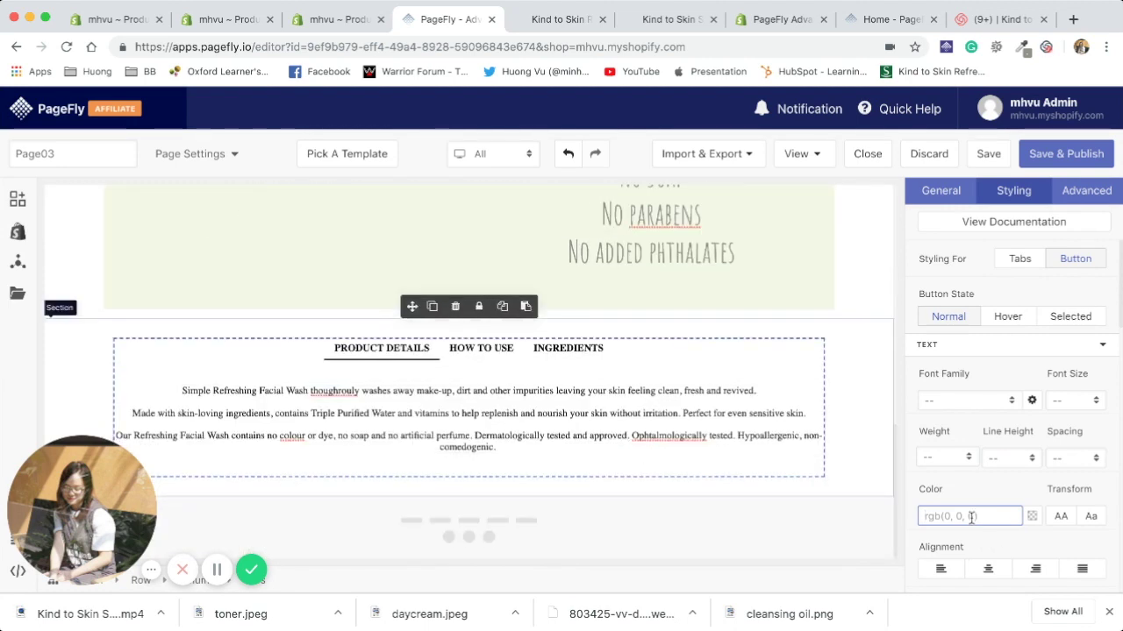
text(#006)
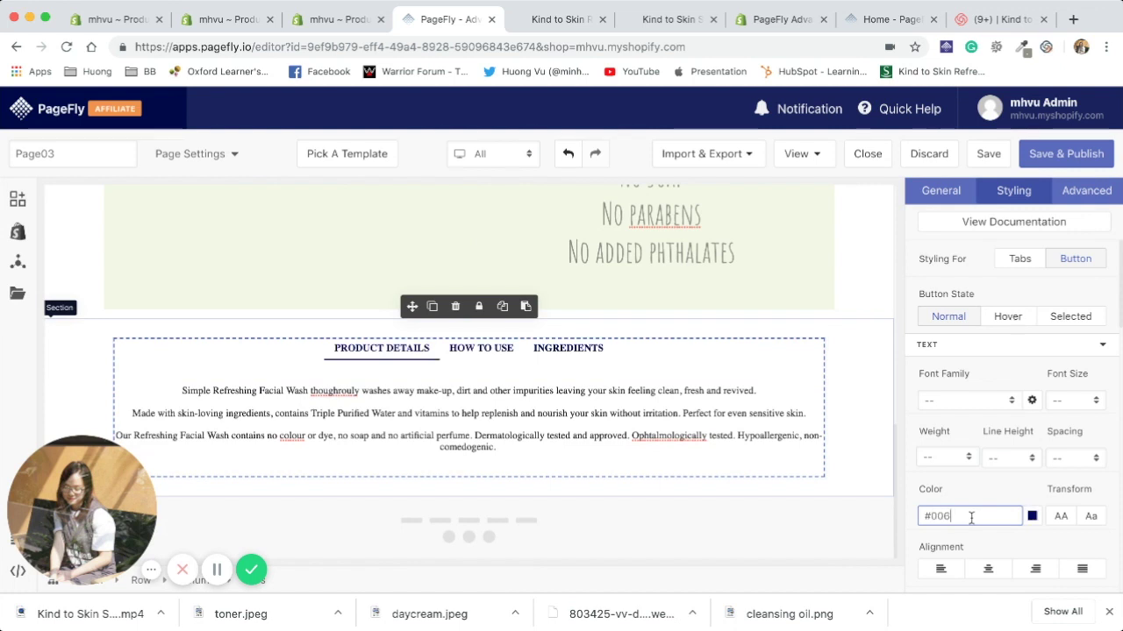
text(93)
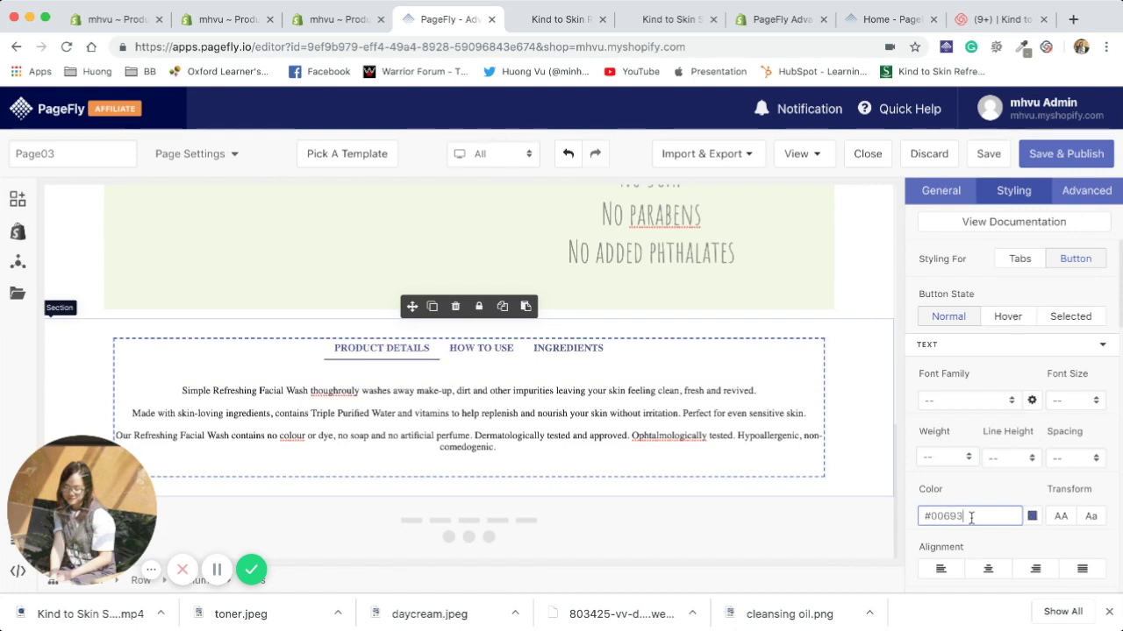
text(7)
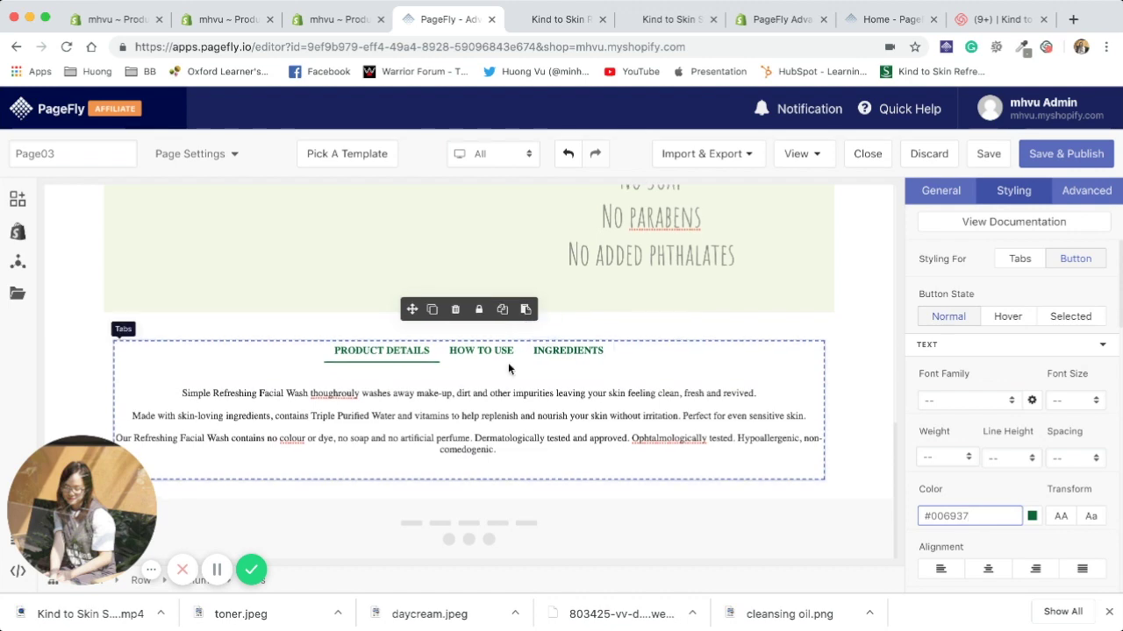
- Look through the other tabs' contents, and set the PRODUCT DETAILS paragraph's text color to #90938a
click(482, 351)
click(567, 352)
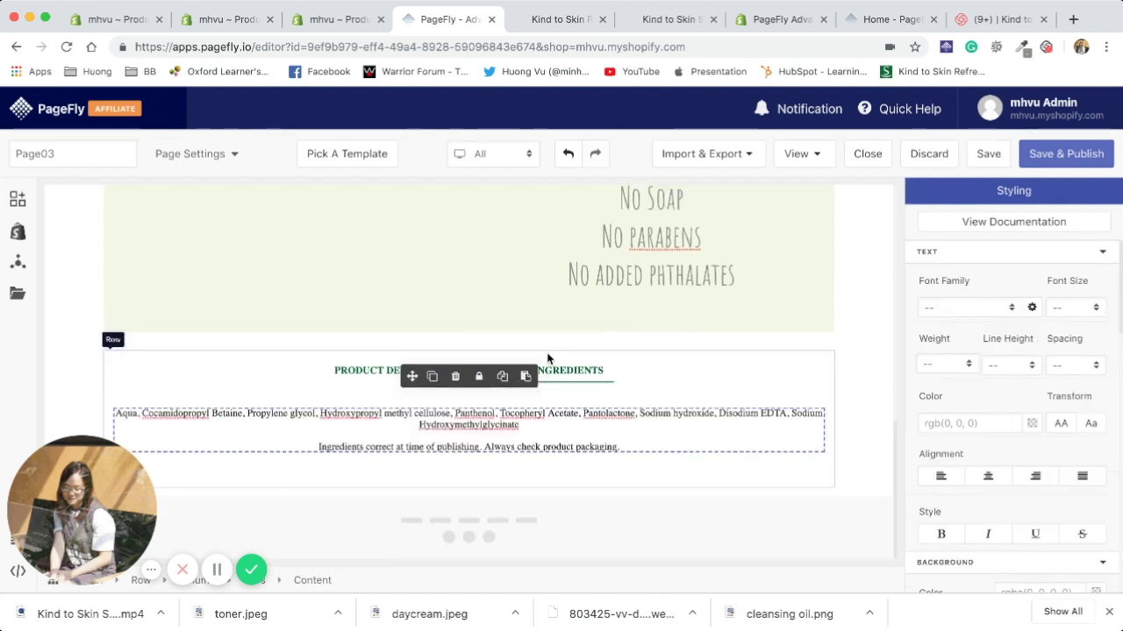
click(368, 372)
click(510, 436)
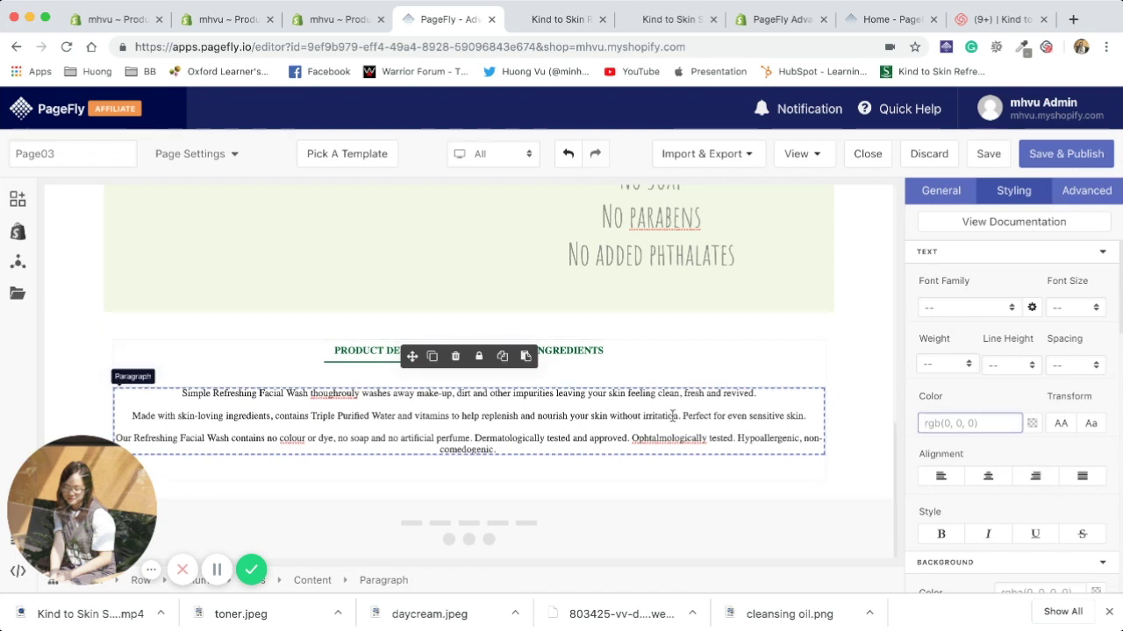
click(970, 424)
text(#90938a)
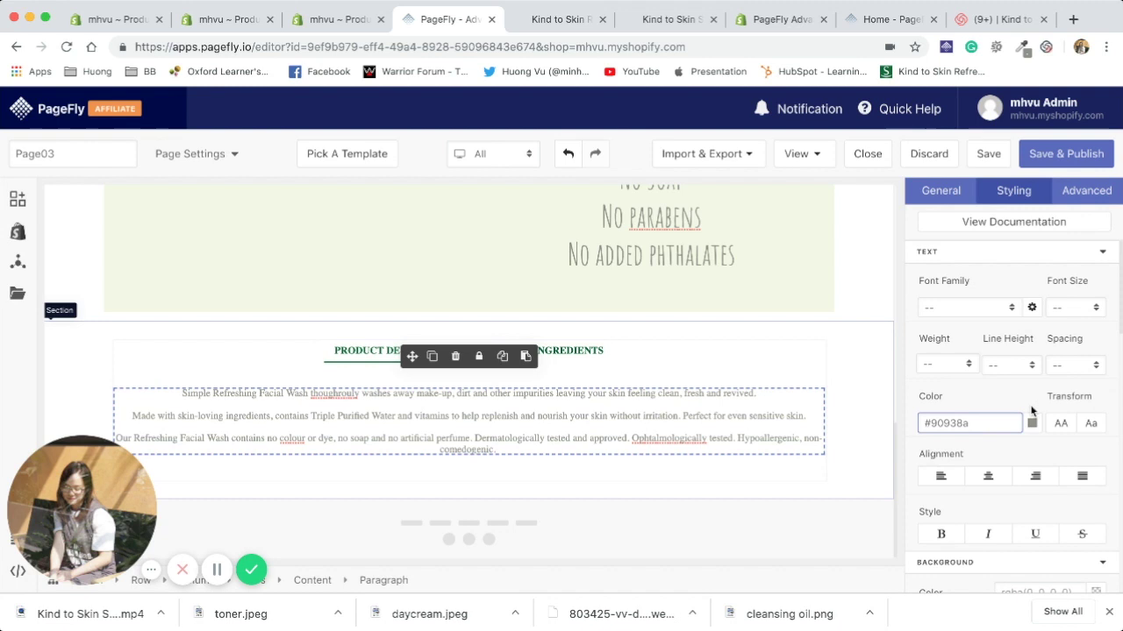
- Set the font family of the PRODUCT DETAILS paragraph to Source Sans Pro
click(1011, 308)
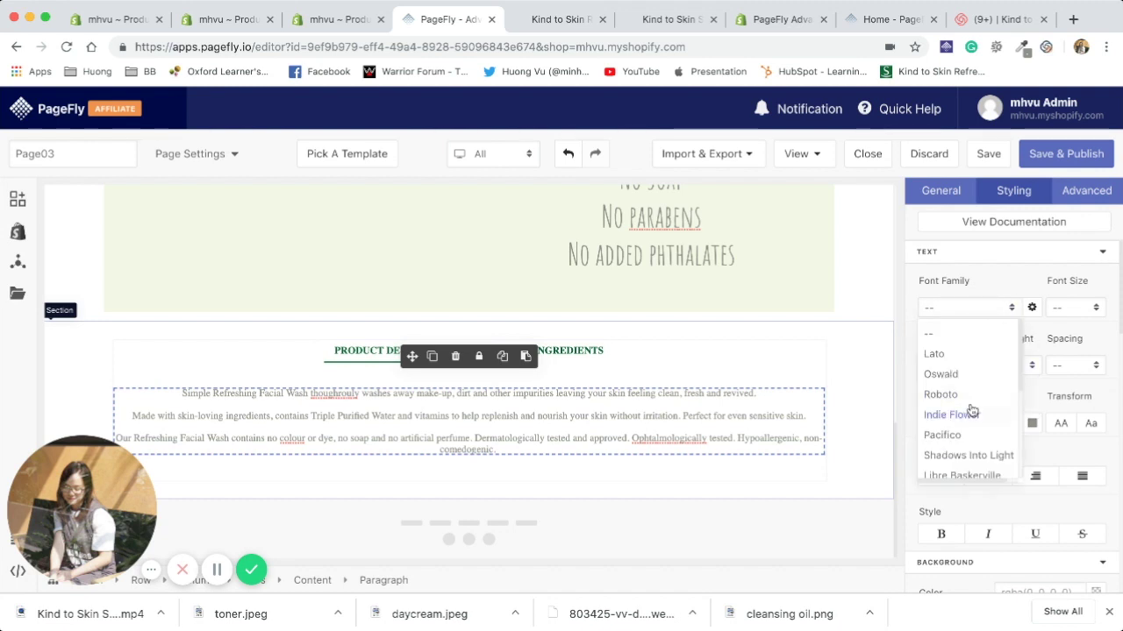
scroll(974, 405, down, 3)
scroll(971, 411, down, 1)
click(978, 375)
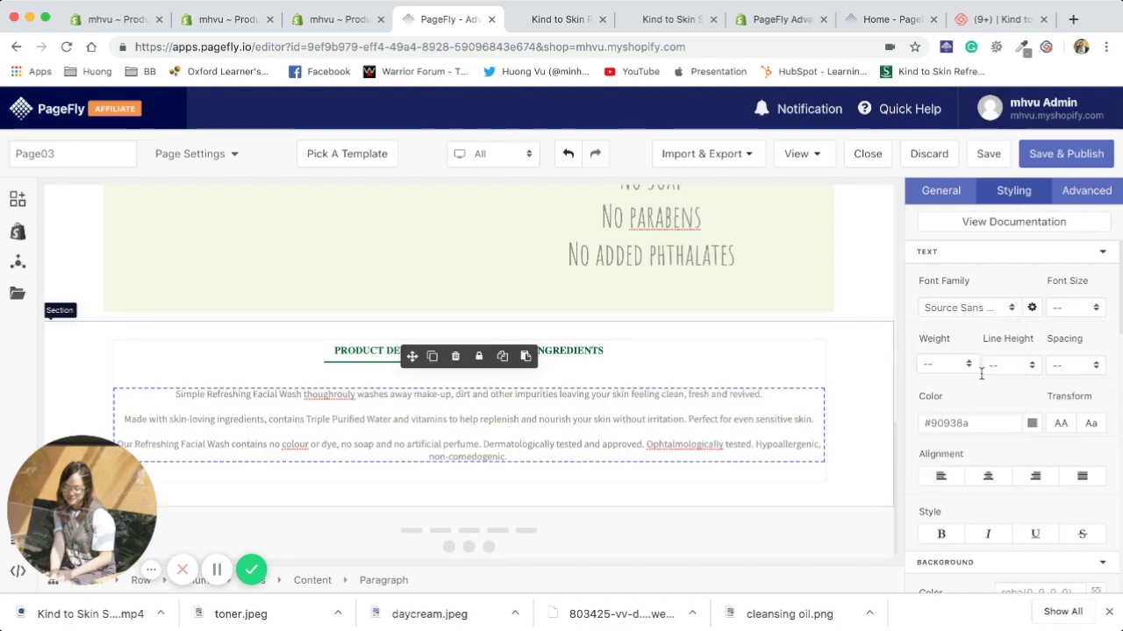
- Try 36px and 18px font sizes on the PRODUCT DETAILS paragraph and settle on 24px
click(1087, 309)
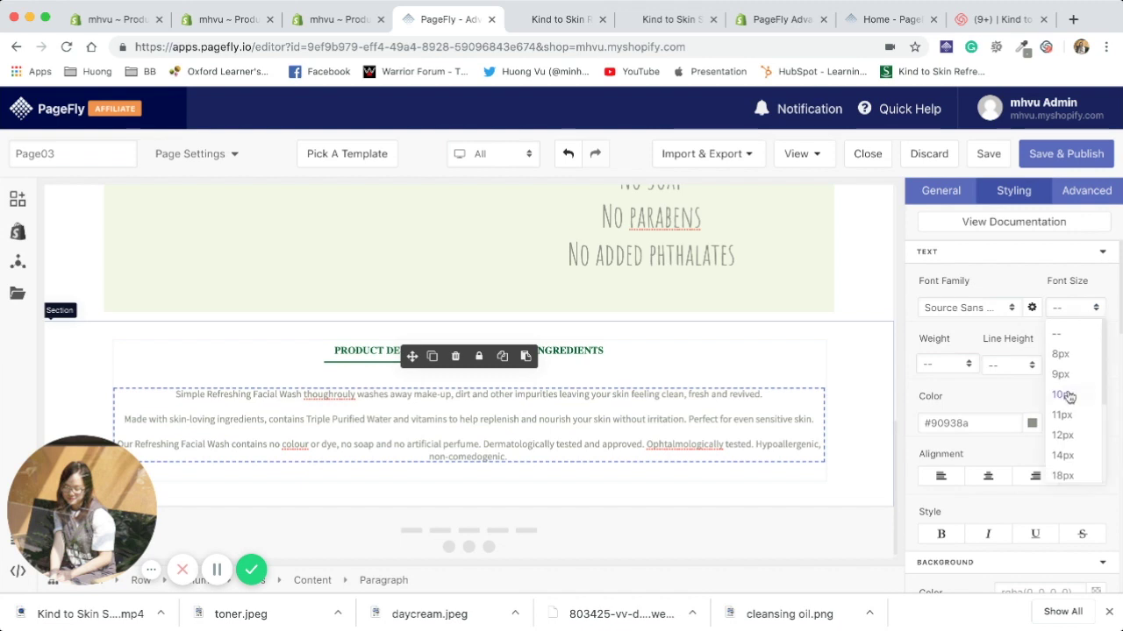
scroll(1068, 398, down, 1)
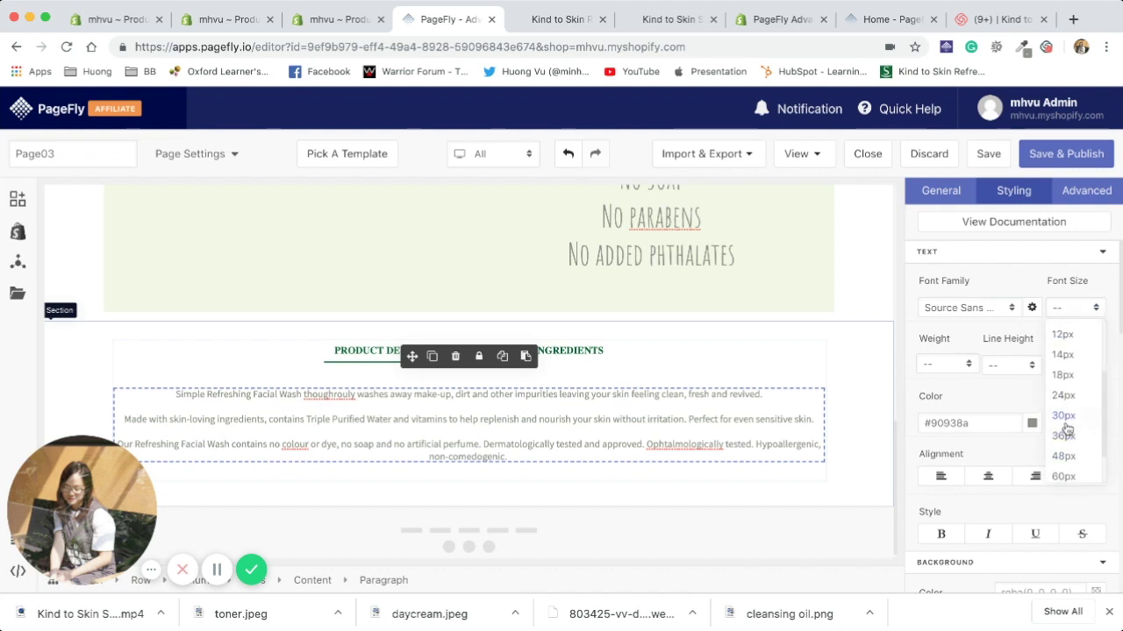
click(1064, 435)
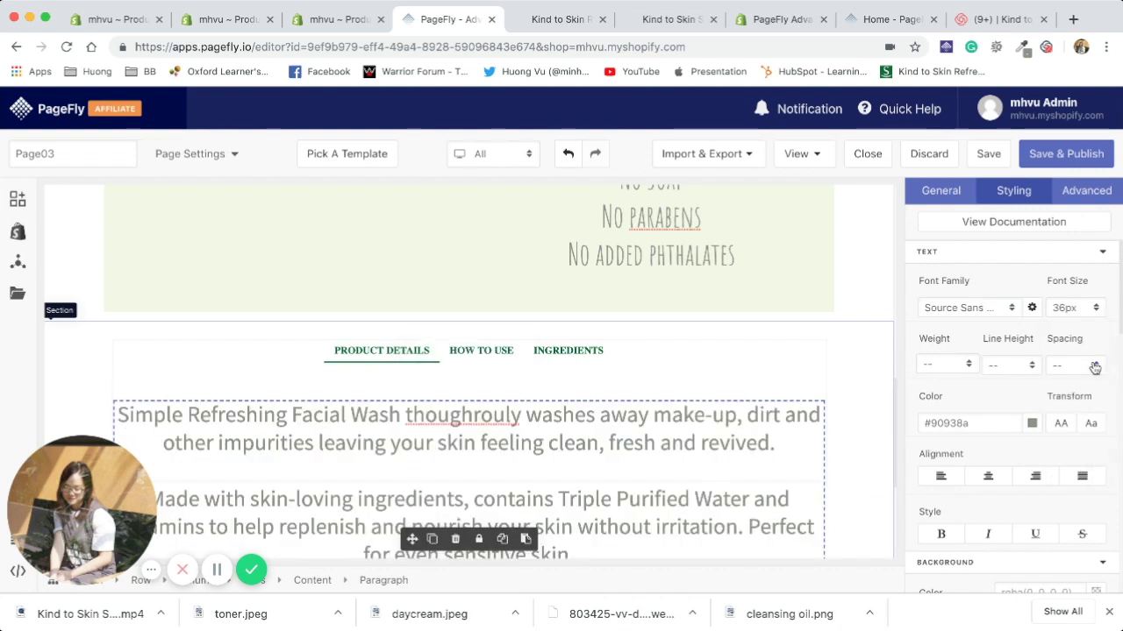
click(1094, 317)
click(1078, 396)
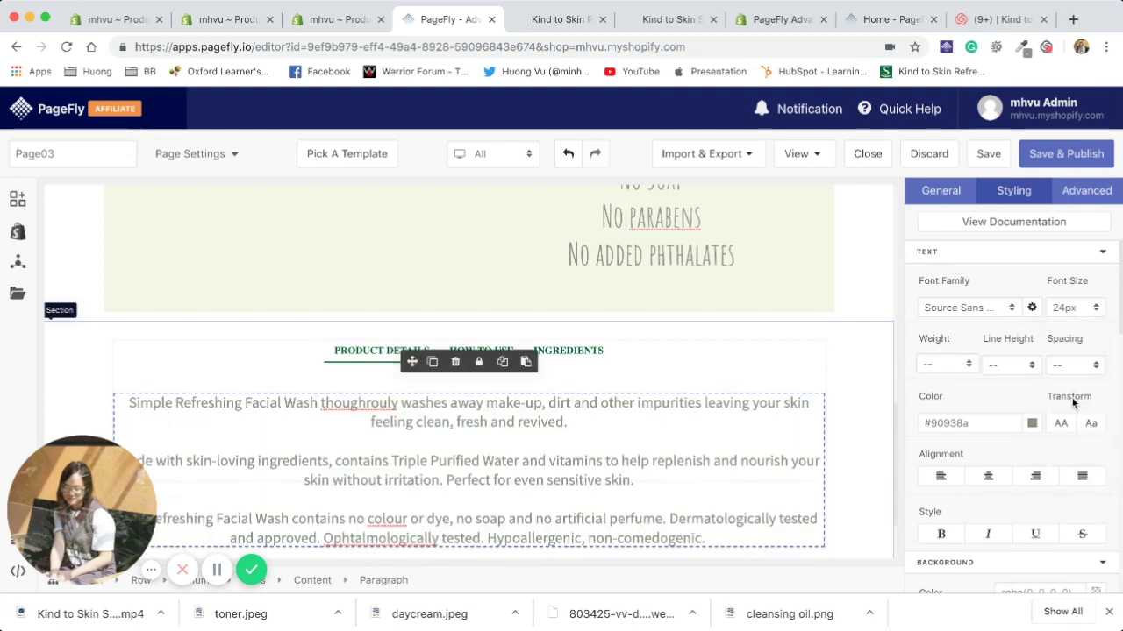
click(1094, 317)
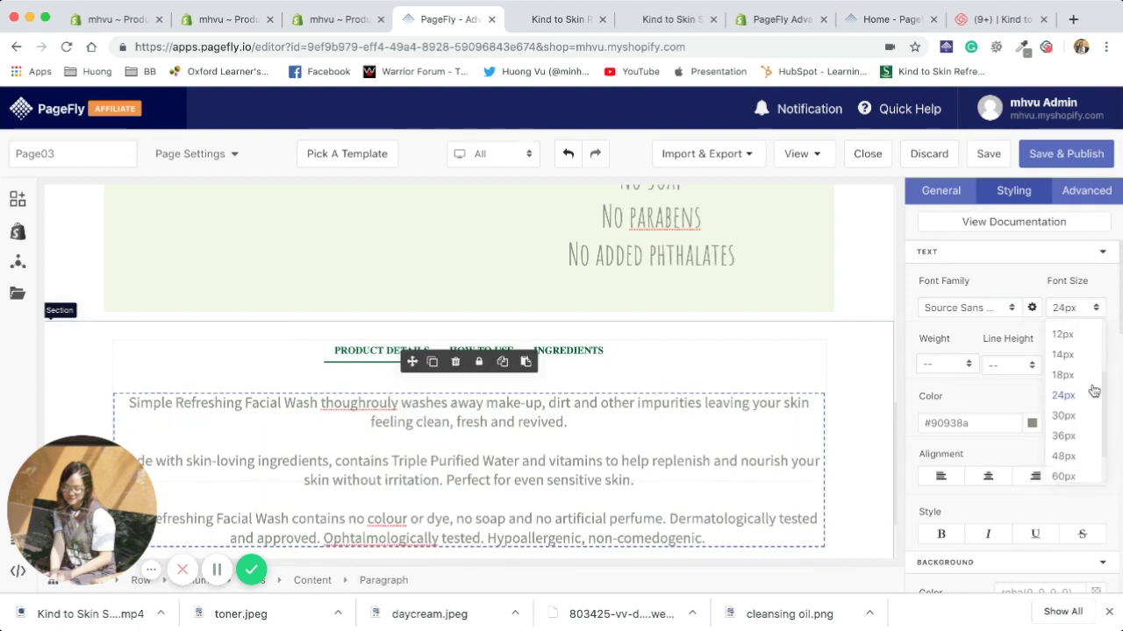
click(1069, 372)
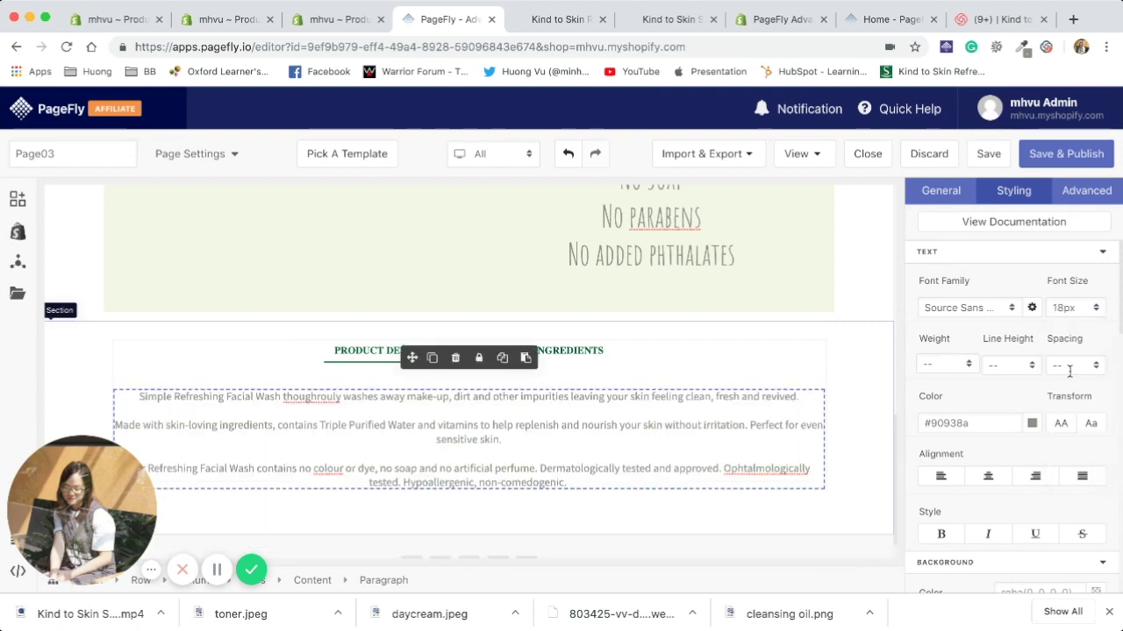
click(1084, 314)
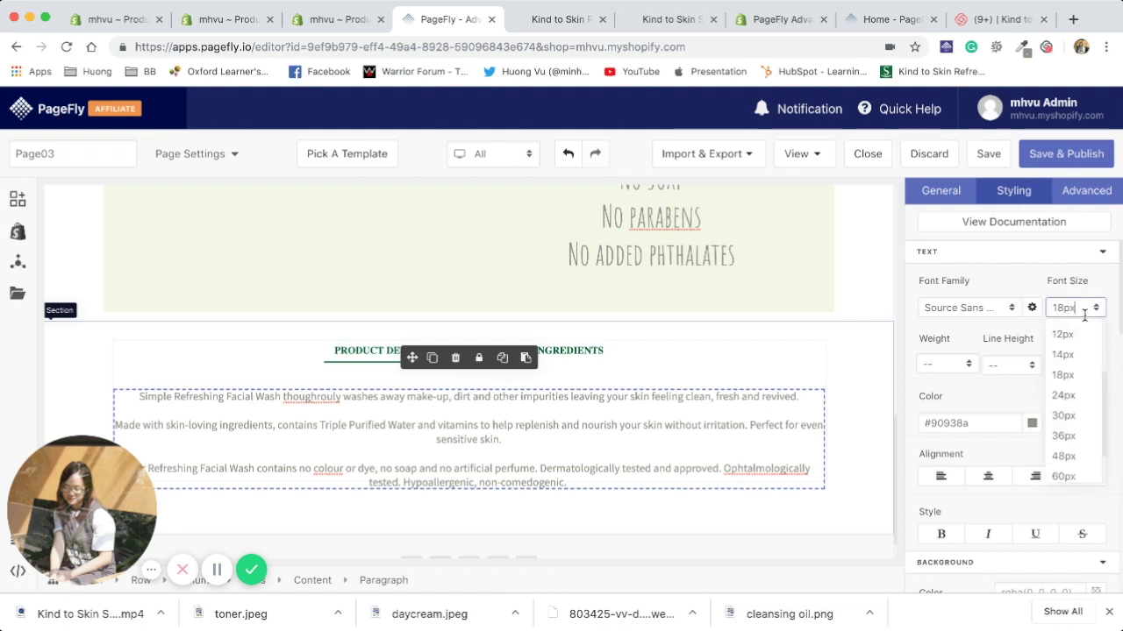
click(1064, 396)
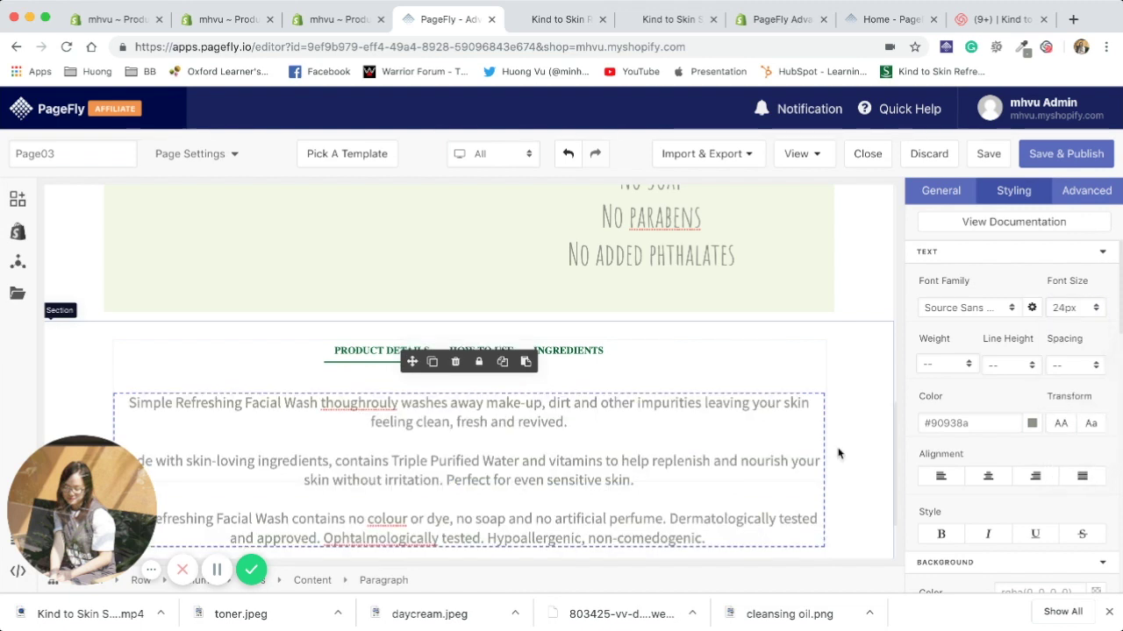
- Switch to the HOW TO USE tab and set its content's text color to #90938a
click(496, 351)
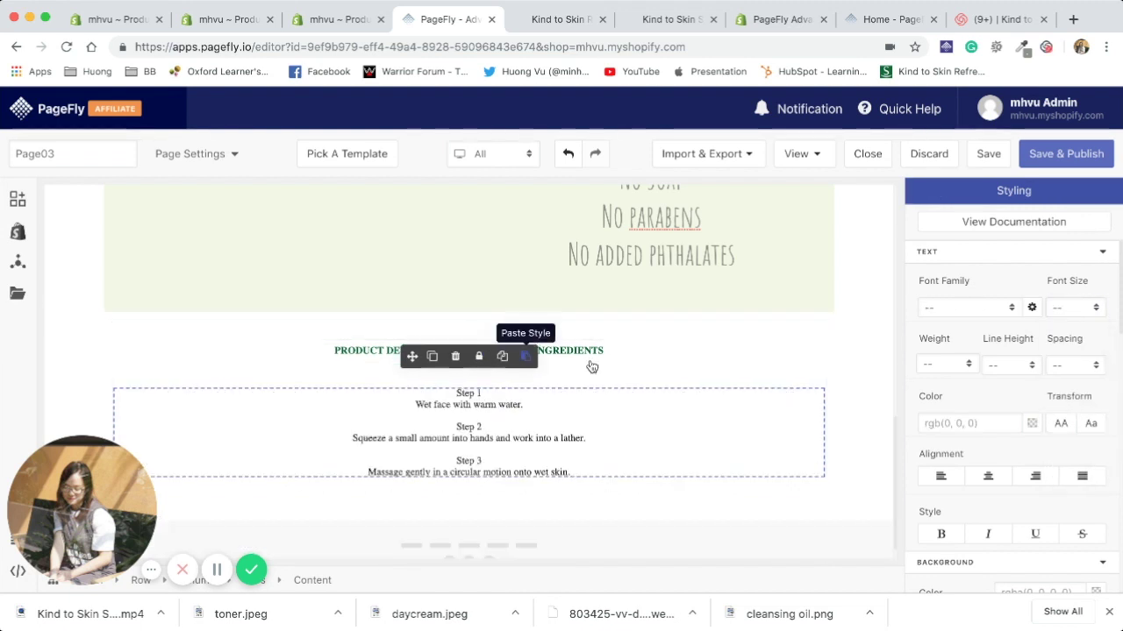
click(947, 423)
text(#90838a)
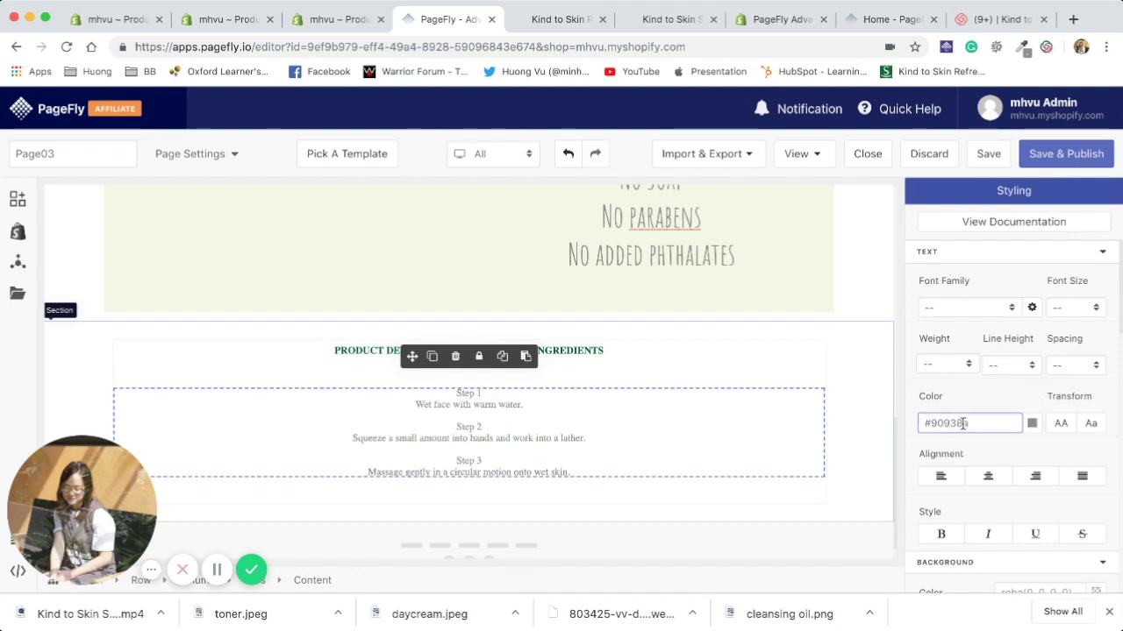
- Set the HOW TO USE content's font family to Source Sans Pro and its font size to 24px
click(1009, 307)
scroll(1004, 379, down, 2)
scroll(1000, 406, down, 1)
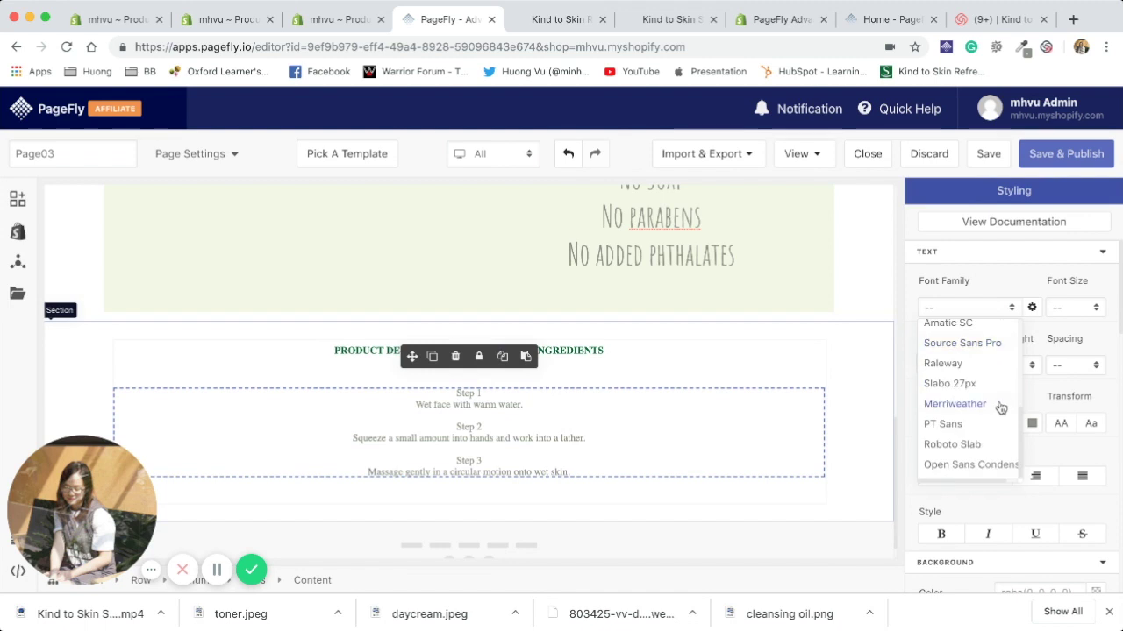
click(981, 345)
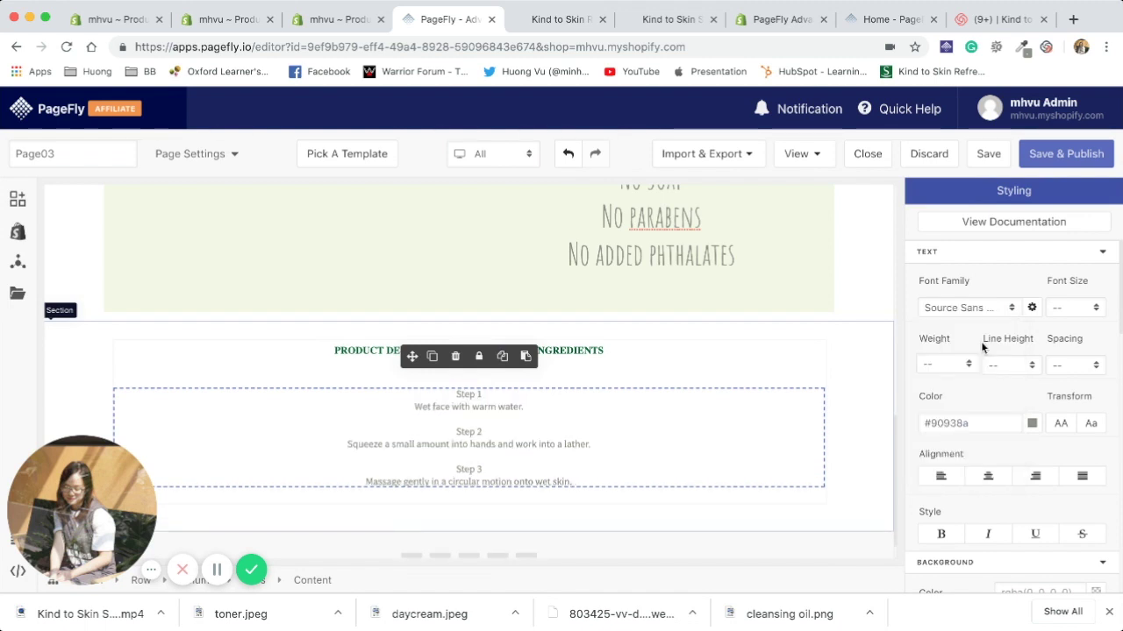
click(1093, 308)
scroll(1077, 430, down, 2)
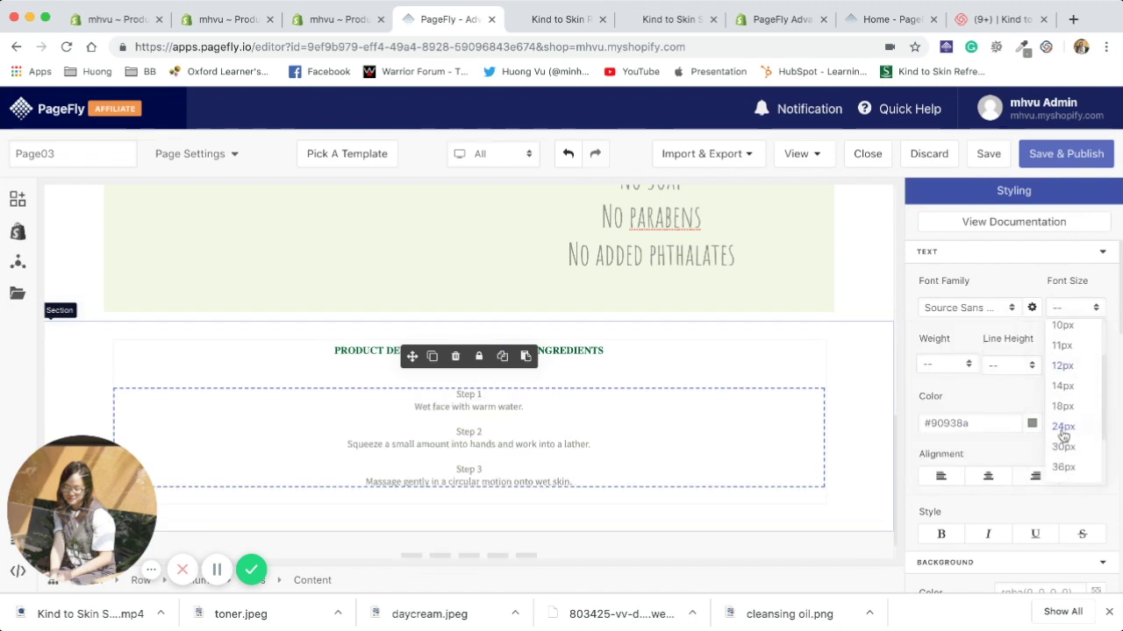
click(1063, 433)
- Switch to the INGREDIENTS tab and set its paragraph's text color to #90938a
click(568, 349)
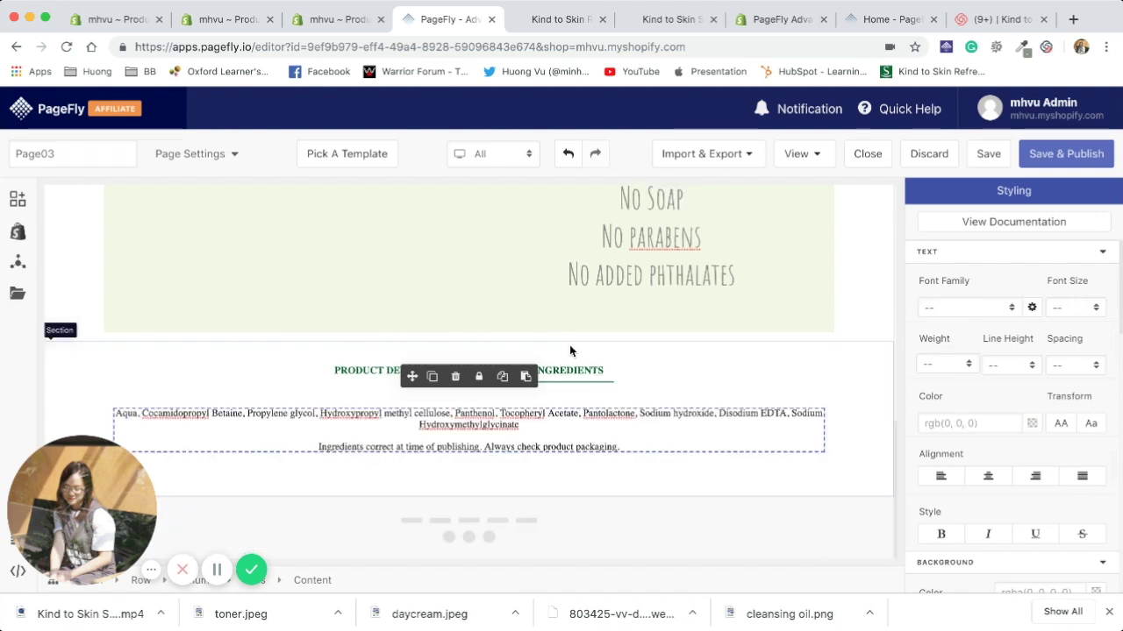
click(663, 441)
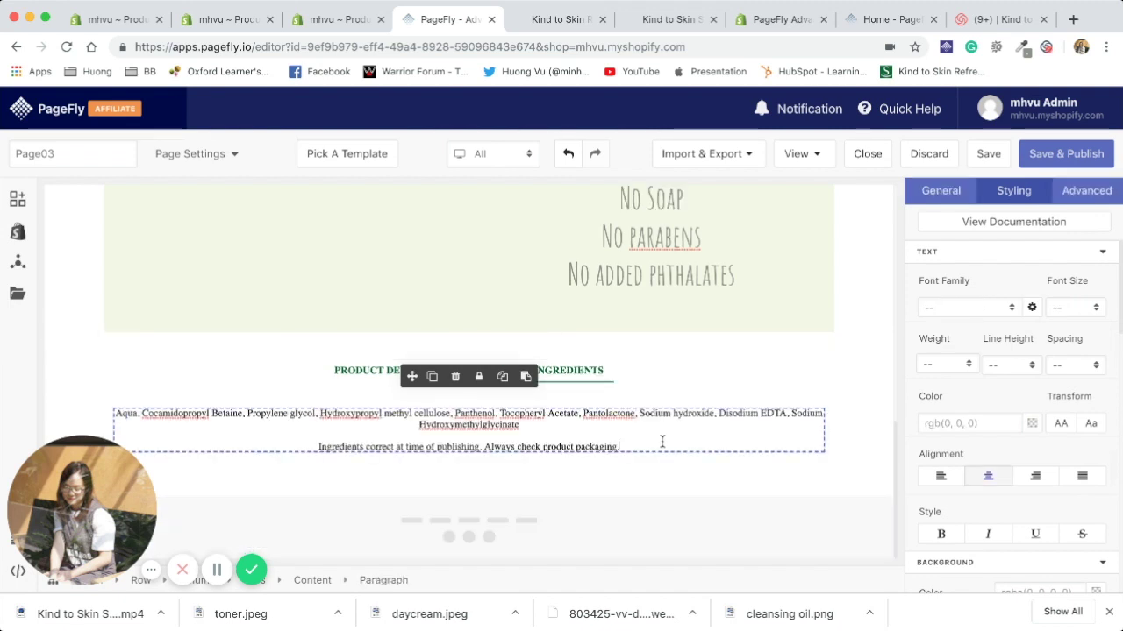
click(963, 424)
text(#90938a)
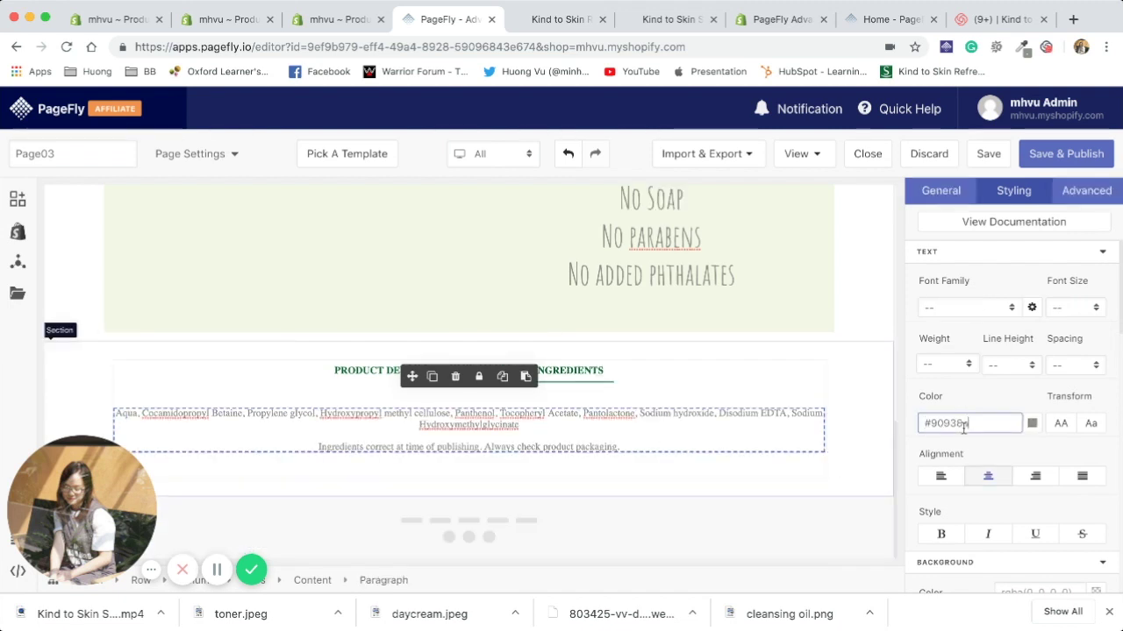
- Set the INGREDIENTS paragraph's font family to Source Sans Pro and font size to 24px, and check the contents of all three tabs
click(1002, 309)
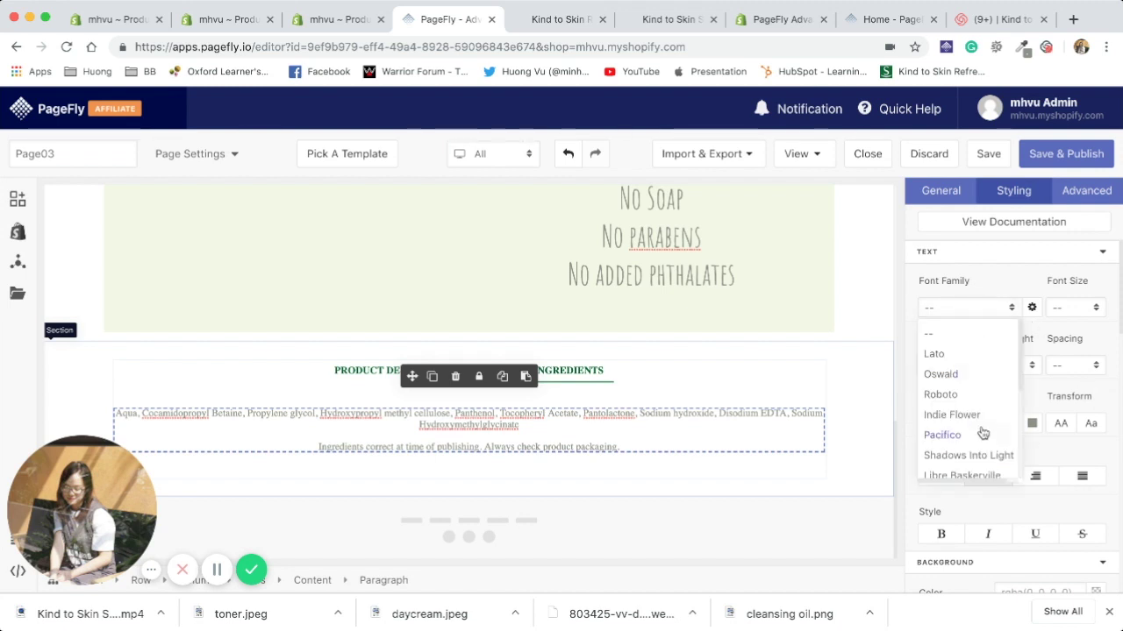
scroll(982, 434, down, 4)
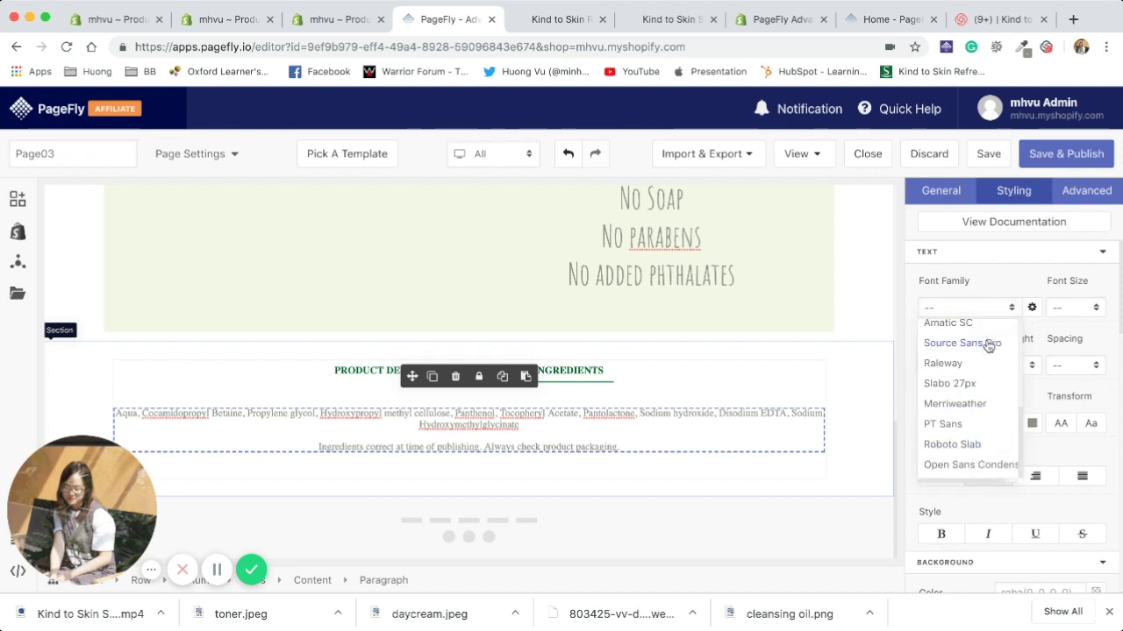
click(989, 345)
click(1093, 311)
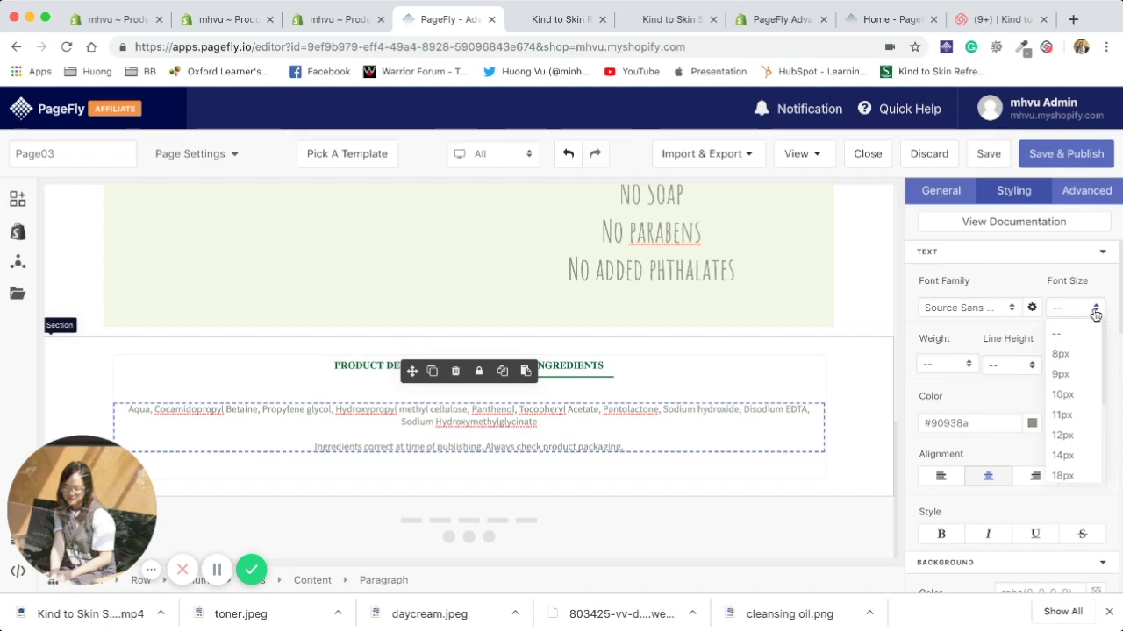
scroll(1072, 385, down, 1)
click(1074, 419)
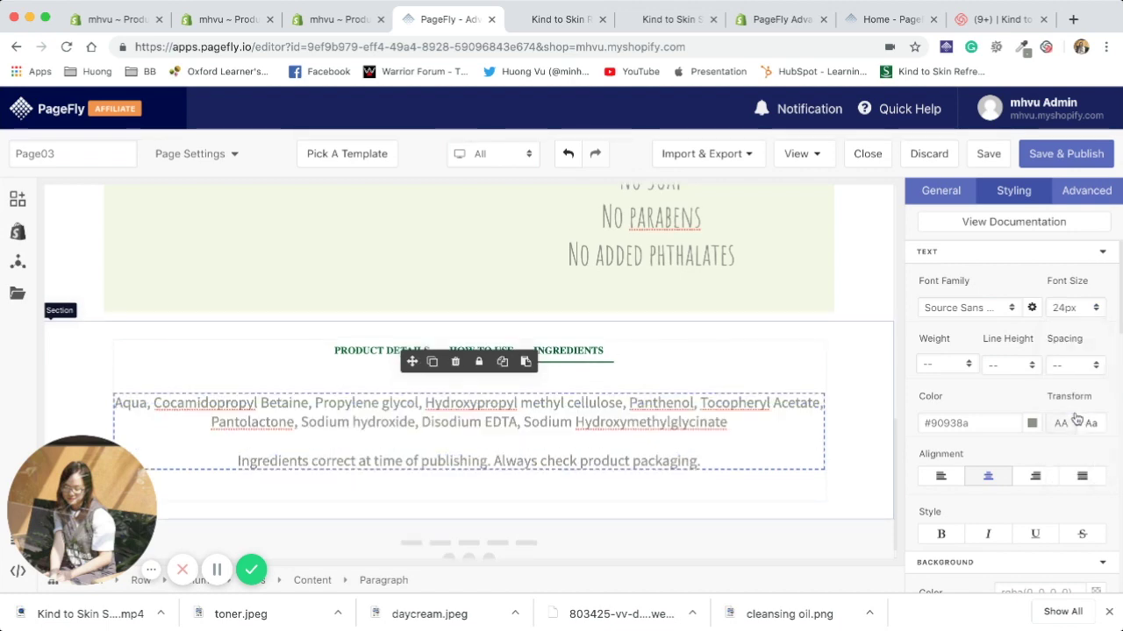
click(363, 353)
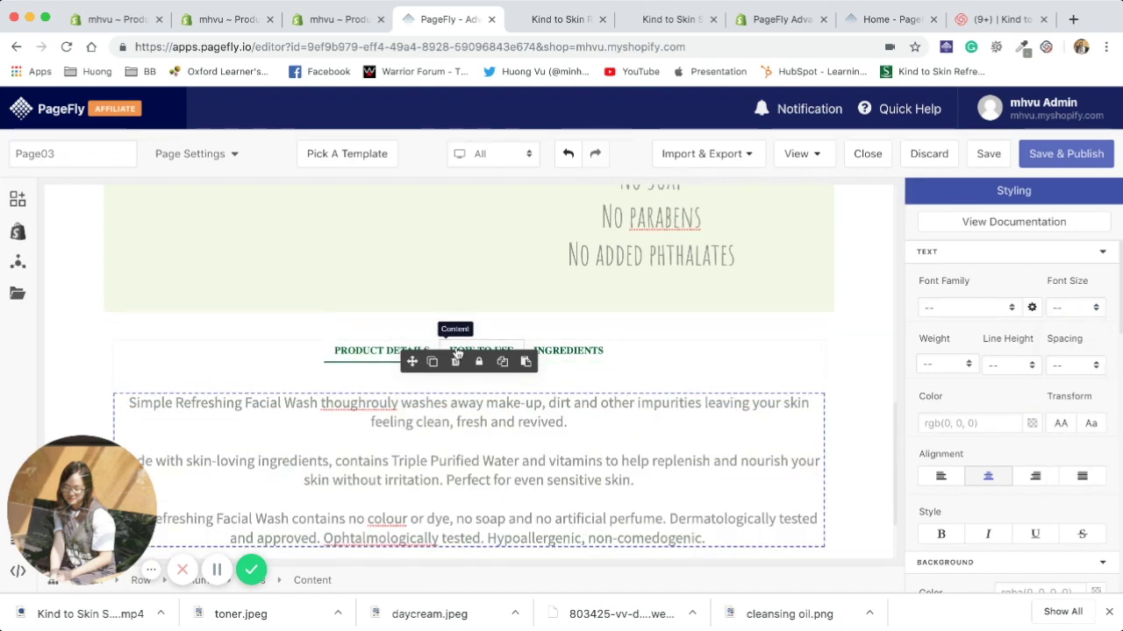
click(488, 353)
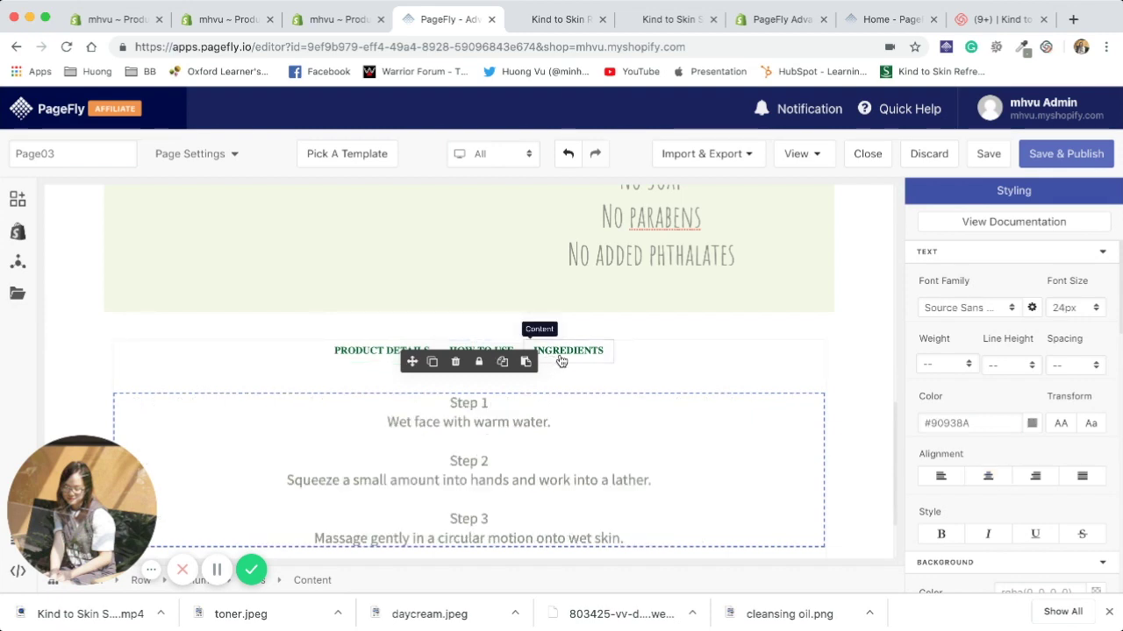
click(562, 355)
- Check the tab styling on the published product page and set the tab buttons' normal-state font family to Amatic SC
click(544, 28)
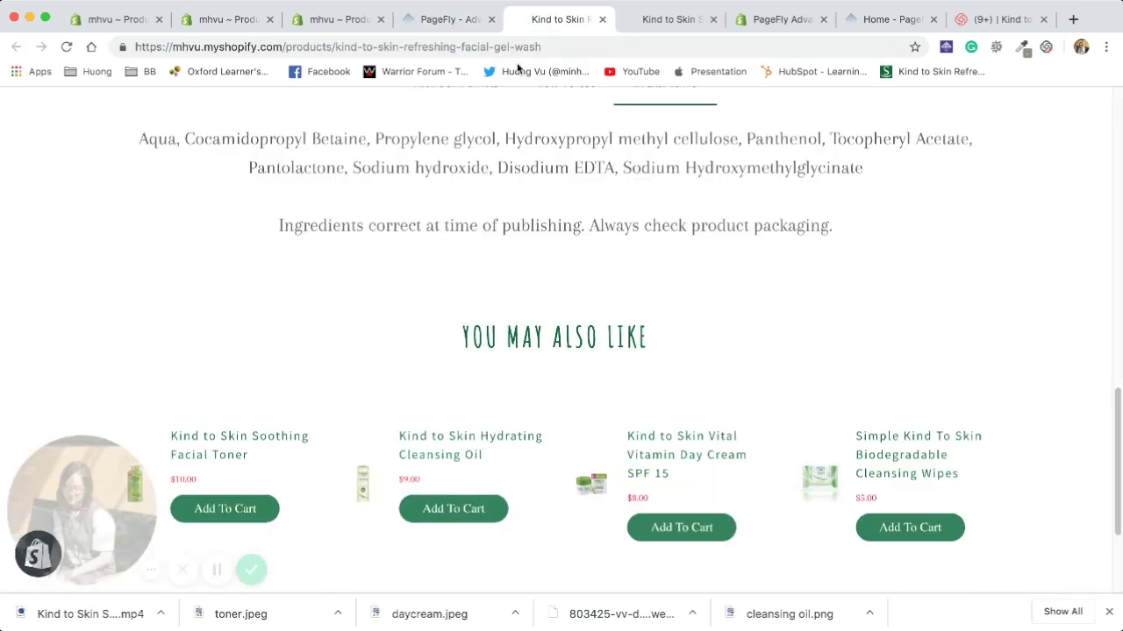
scroll(536, 280, up, 4)
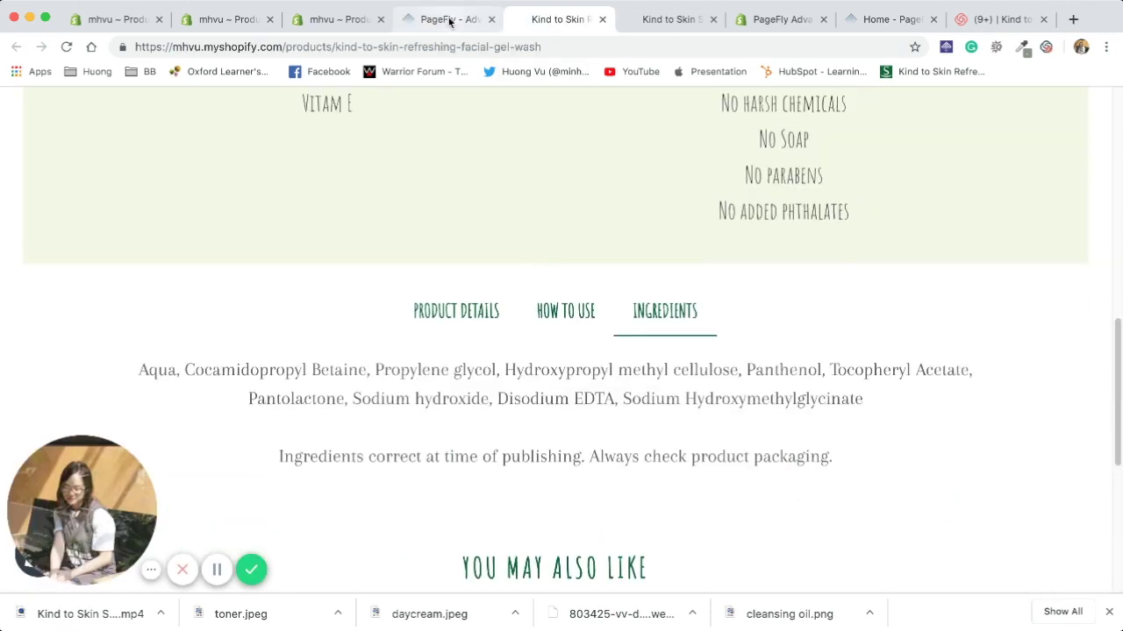
click(449, 21)
click(386, 353)
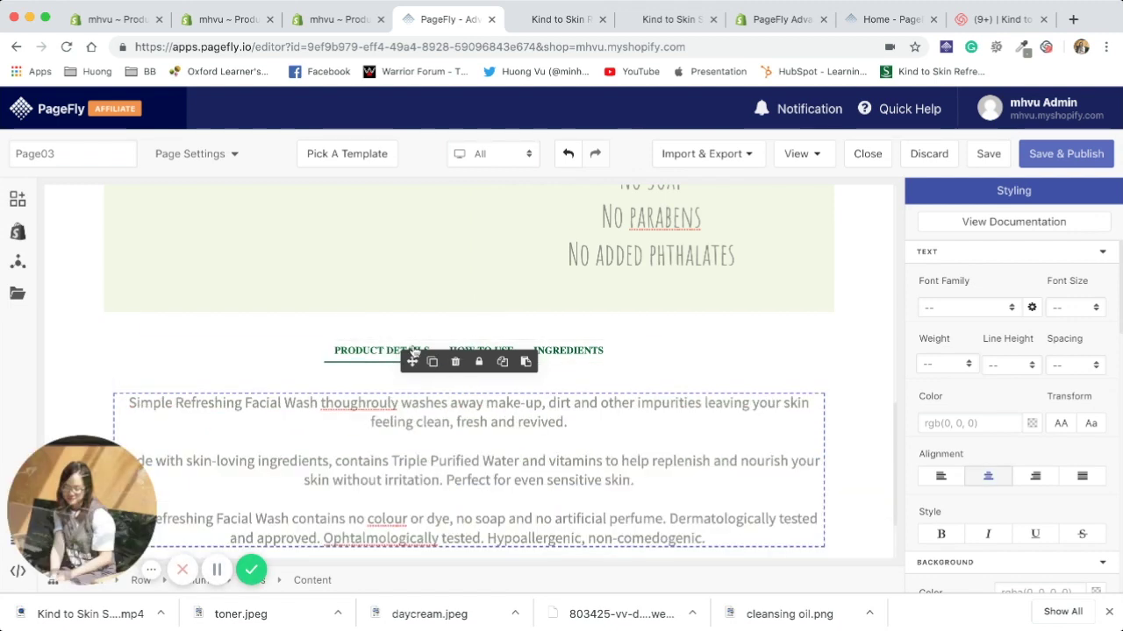
click(777, 387)
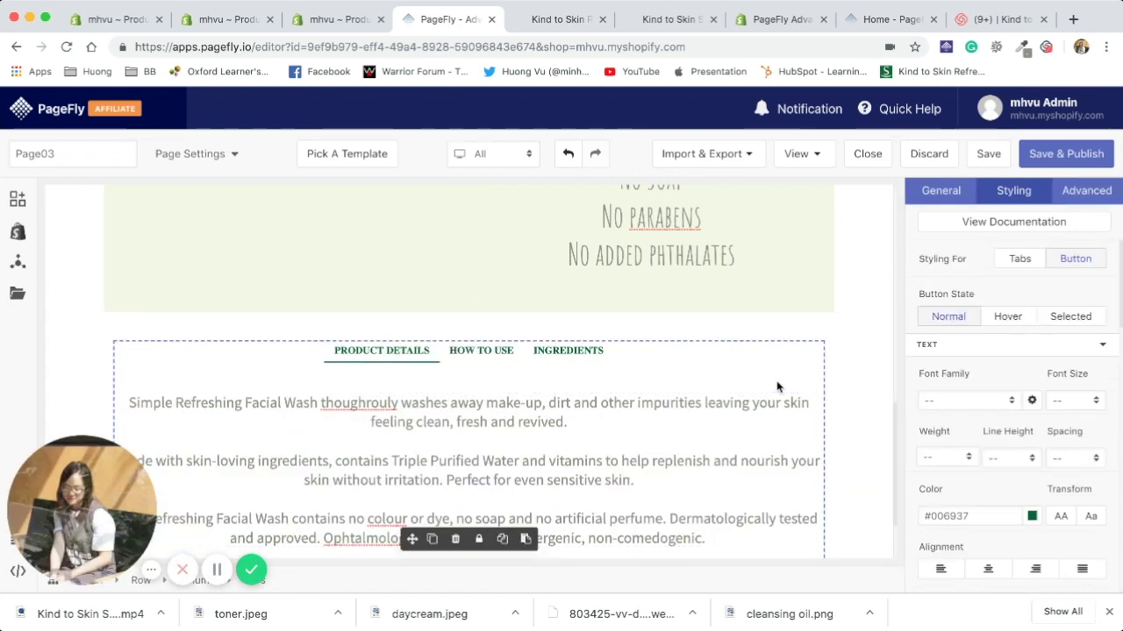
scroll(1061, 432, down, 1)
click(1008, 346)
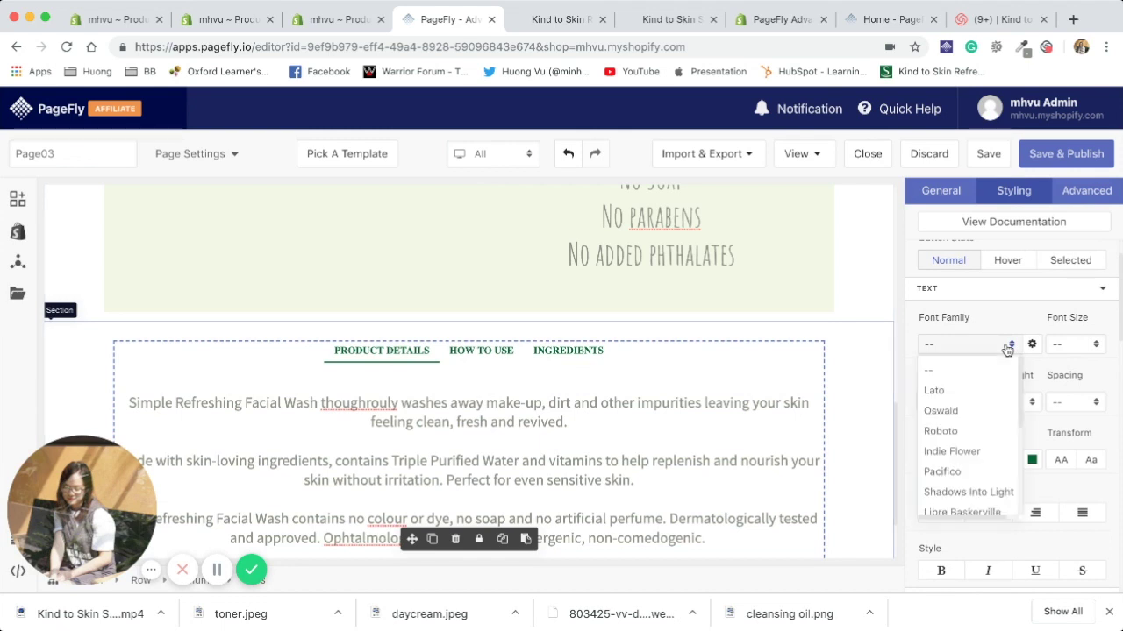
scroll(976, 430, down, 2)
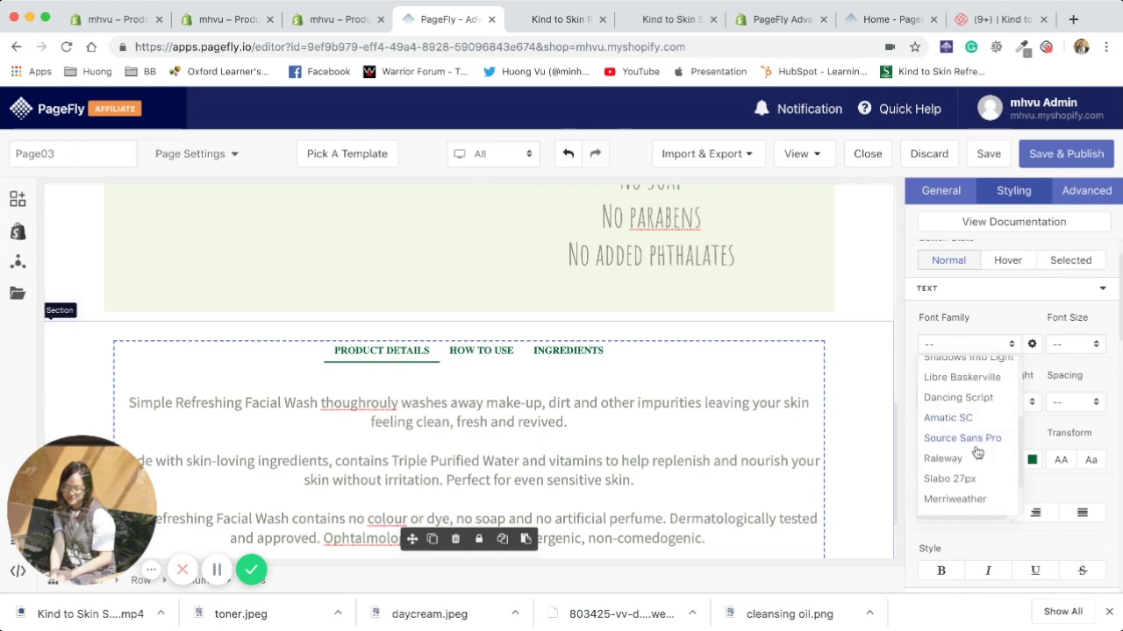
scroll(977, 451, down, 1)
scroll(971, 449, up, 1)
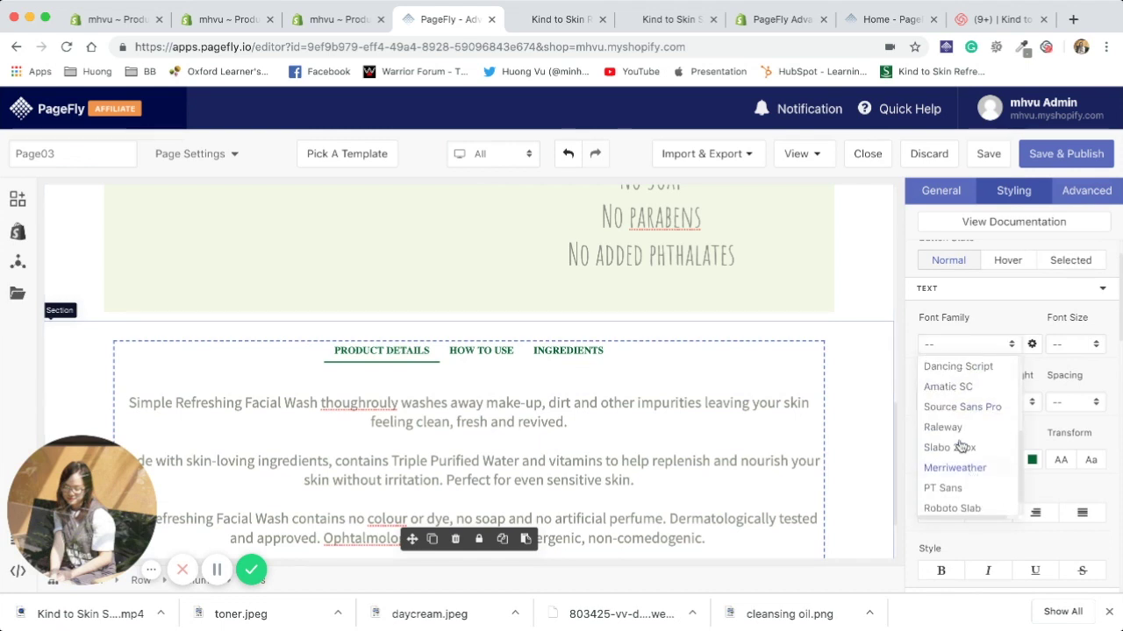
click(970, 397)
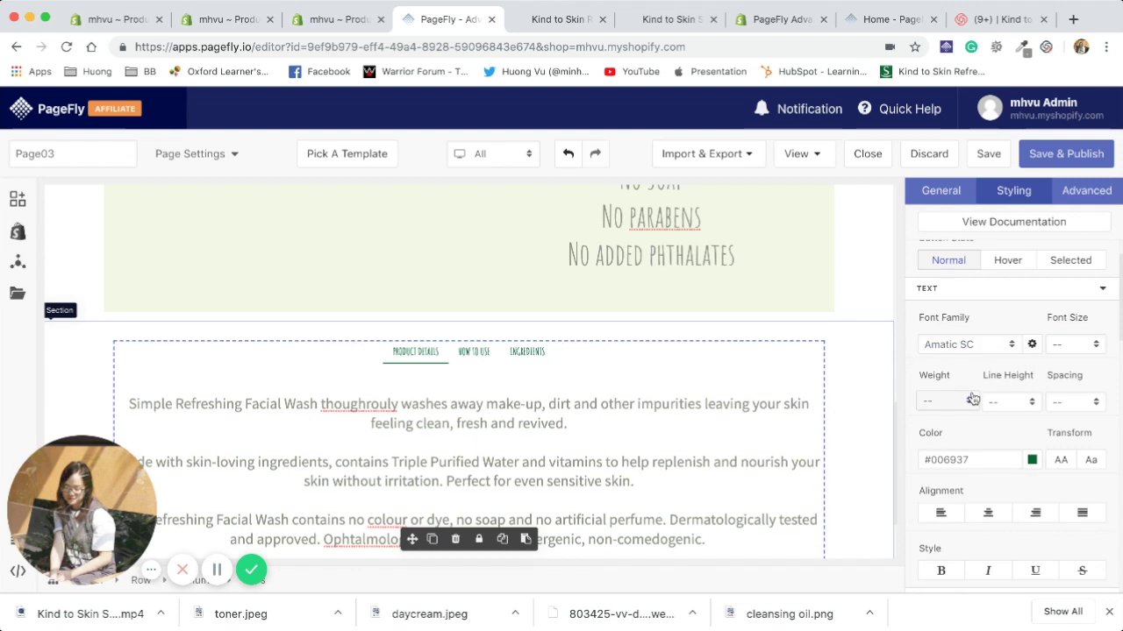
- Set the tab buttons' font size to 36px and review the content under each tab
click(1095, 350)
scroll(1090, 460, down, 3)
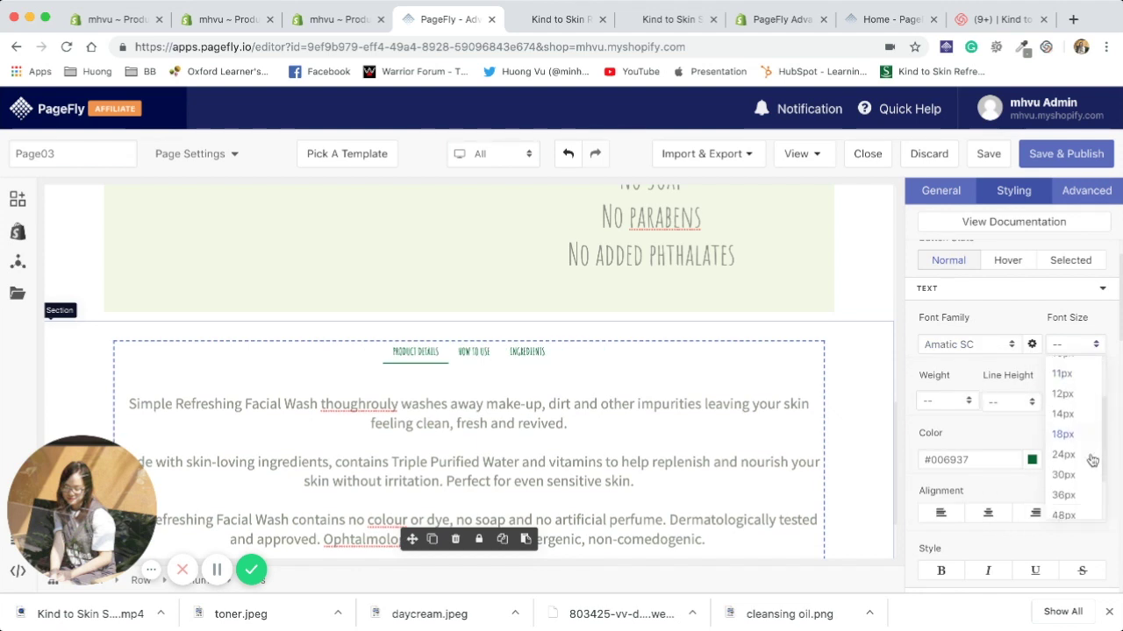
click(1070, 482)
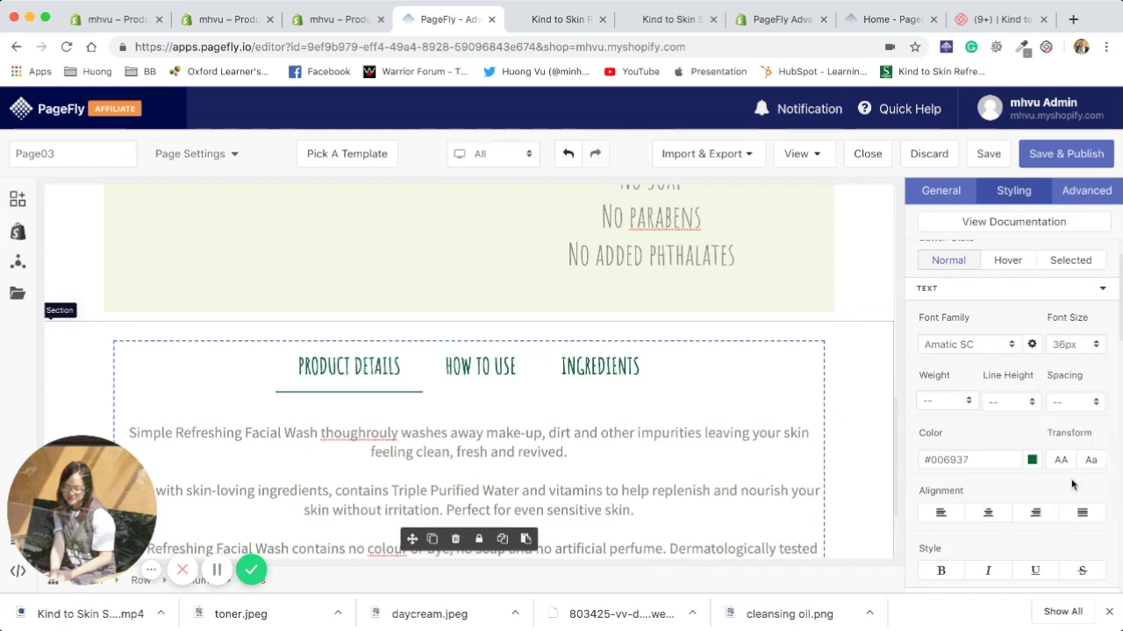
scroll(676, 495, down, 1)
click(480, 330)
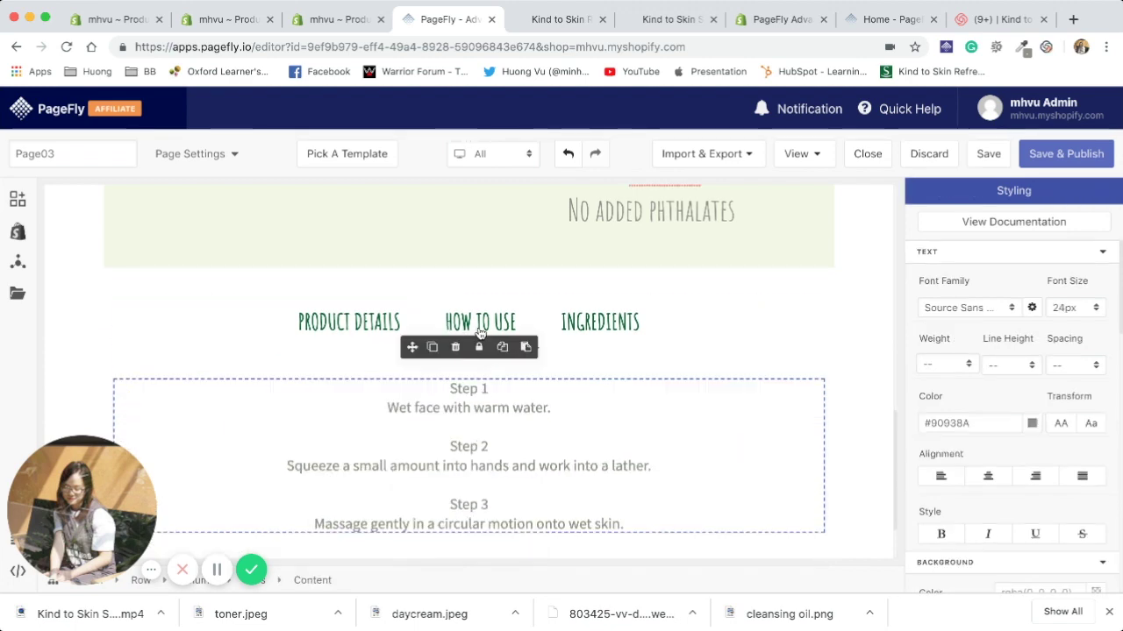
click(617, 338)
click(349, 322)
scroll(525, 366, down, 2)
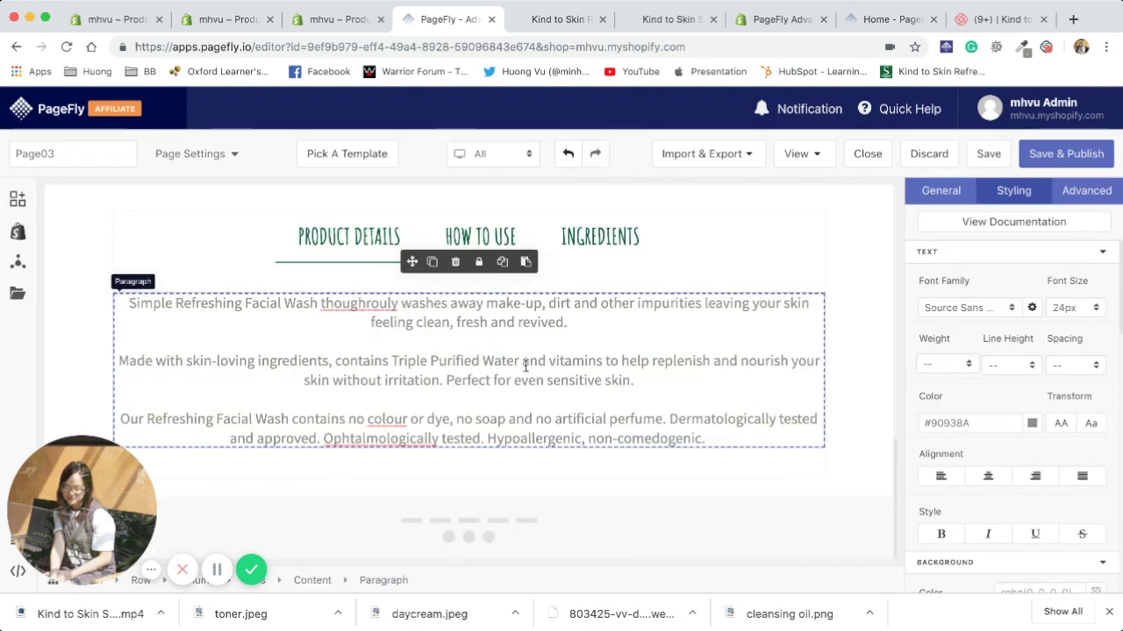
scroll(527, 314, up, 3)
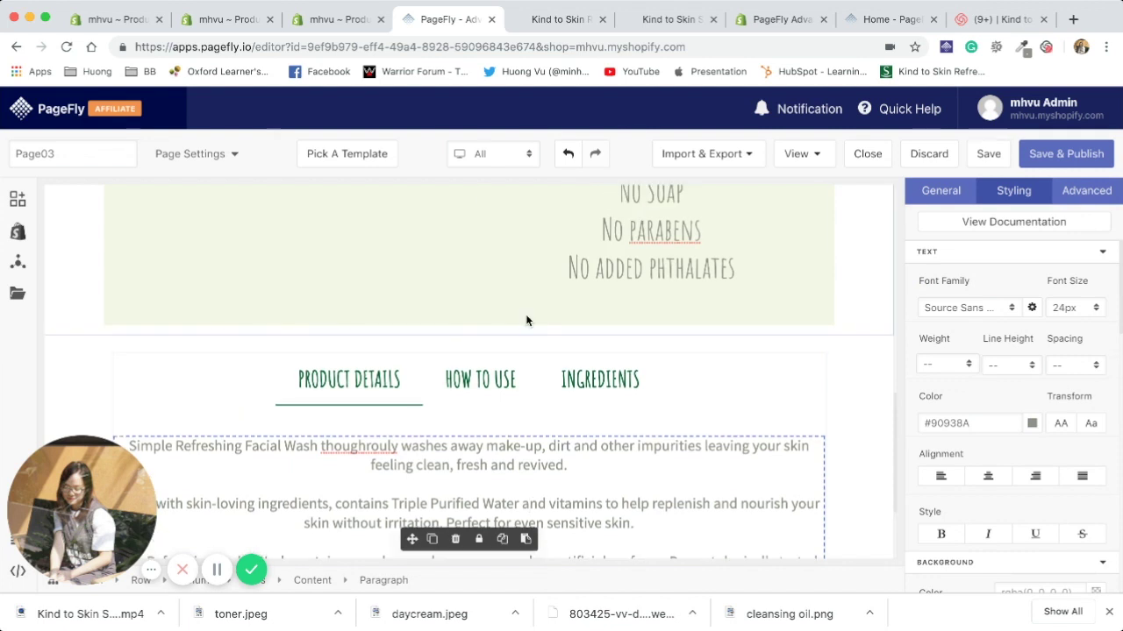
scroll(526, 314, down, 3)
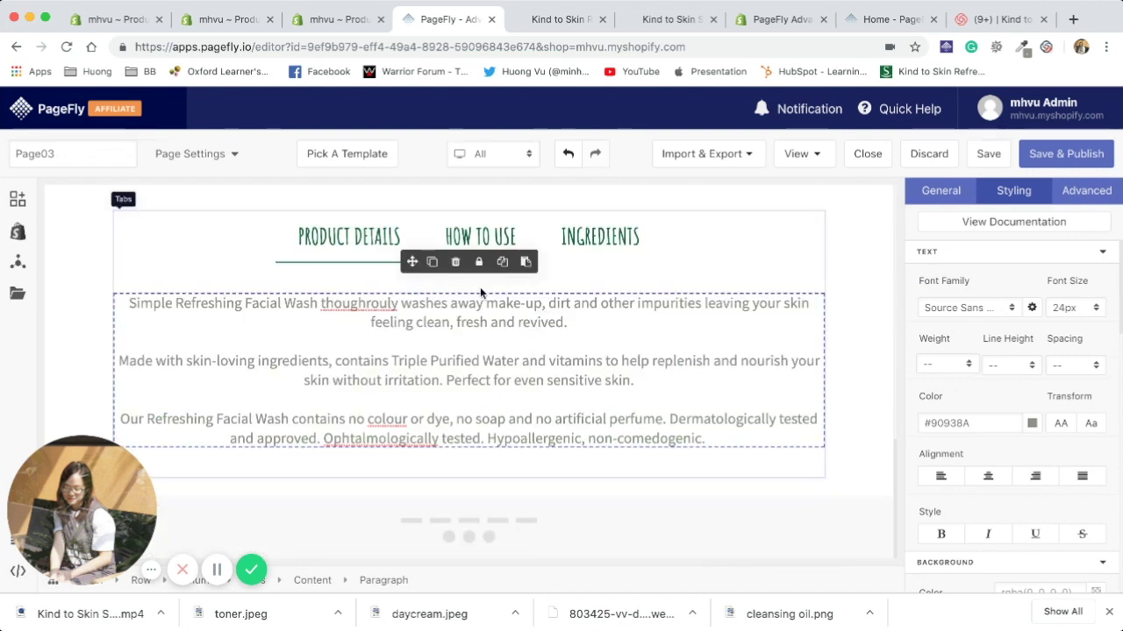
- Insert a Shopify Product List below the tabs, using the four-in-a-row layout with images beside the product text
click(17, 201)
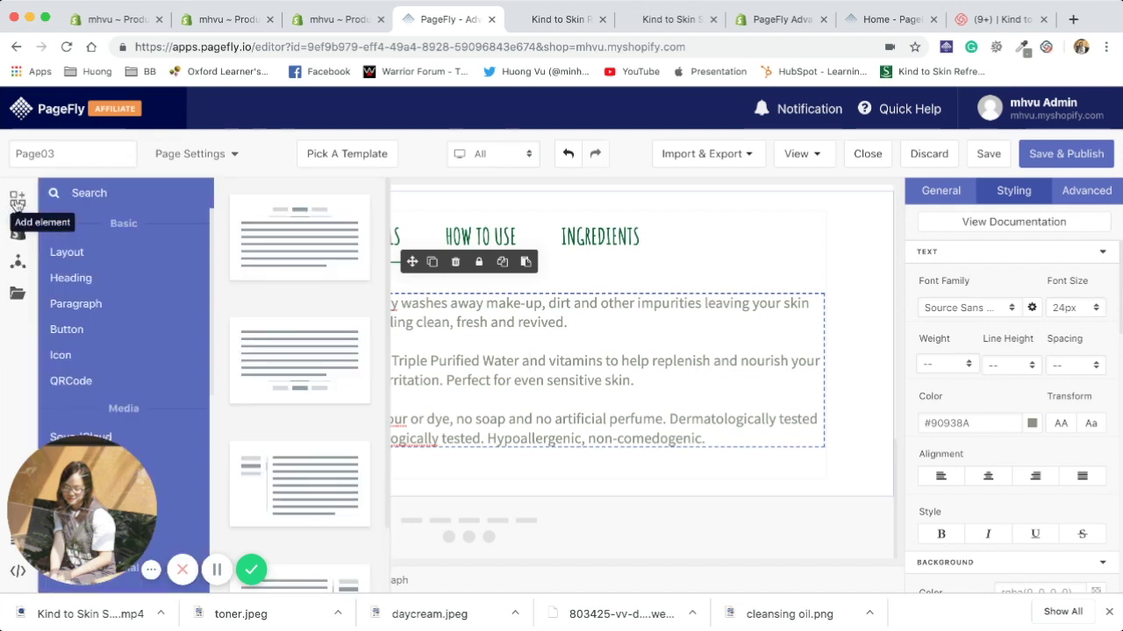
scroll(132, 338, down, 3)
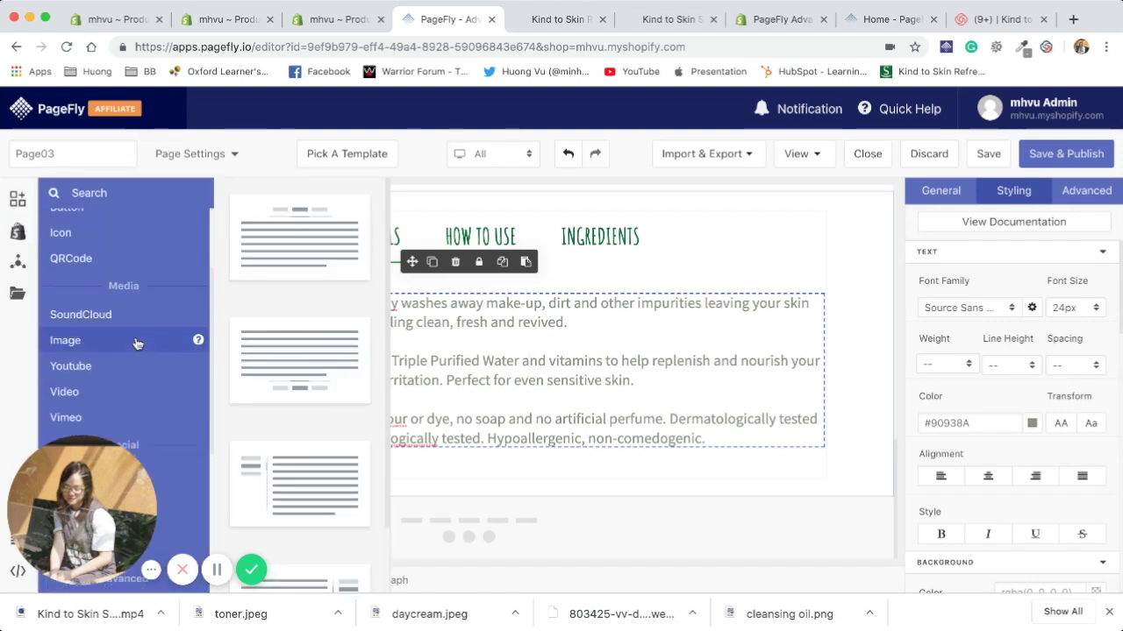
scroll(137, 344, up, 2)
scroll(137, 345, down, 1)
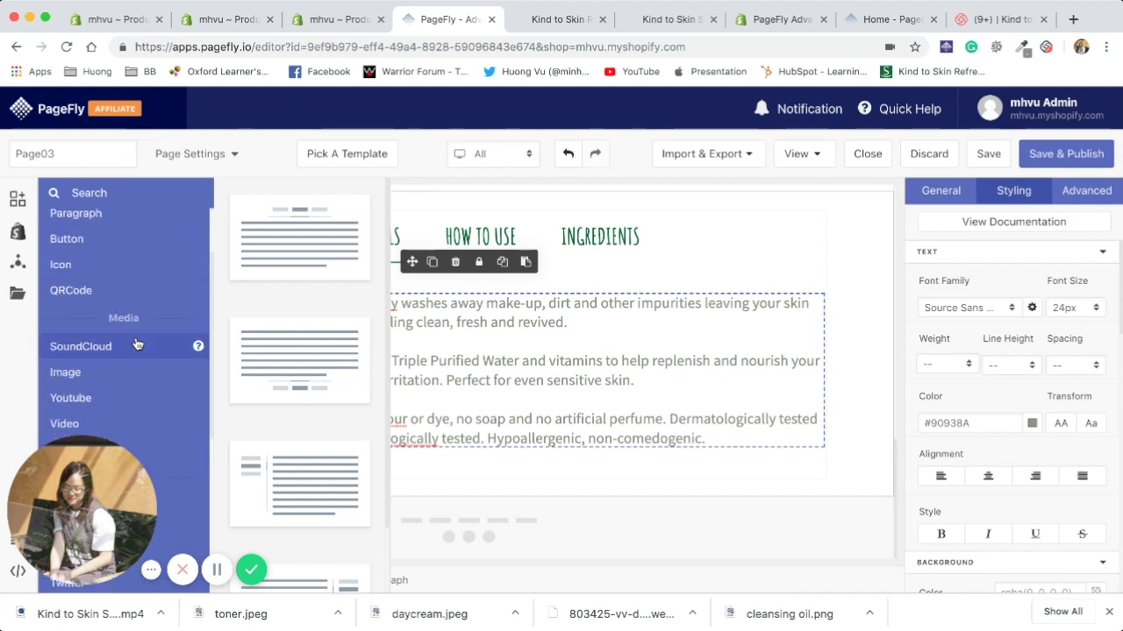
click(557, 21)
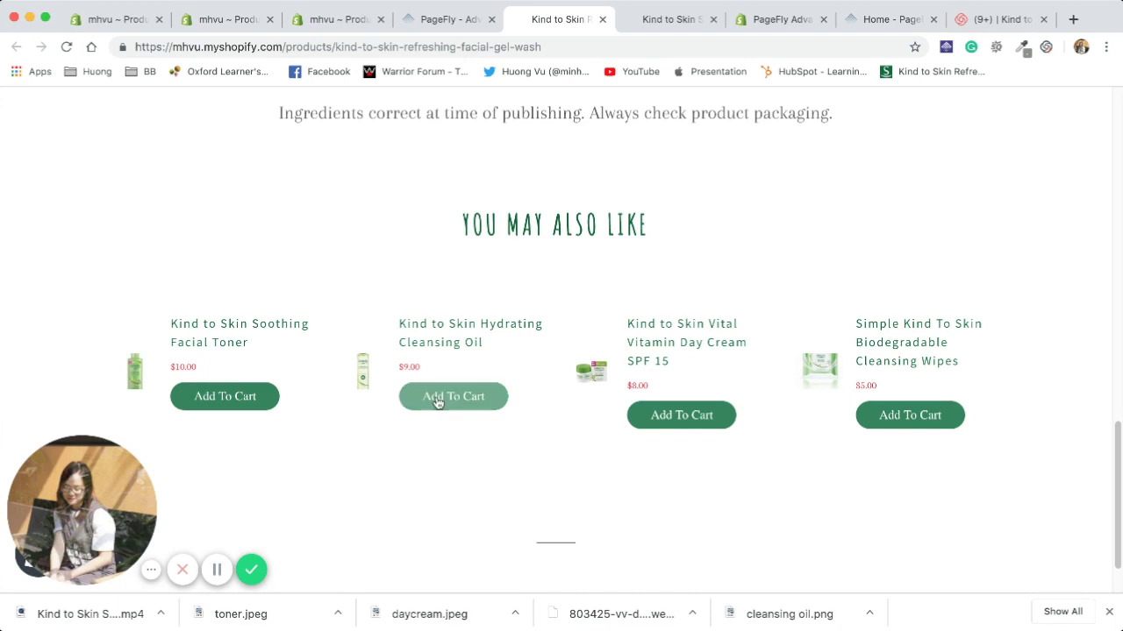
click(441, 21)
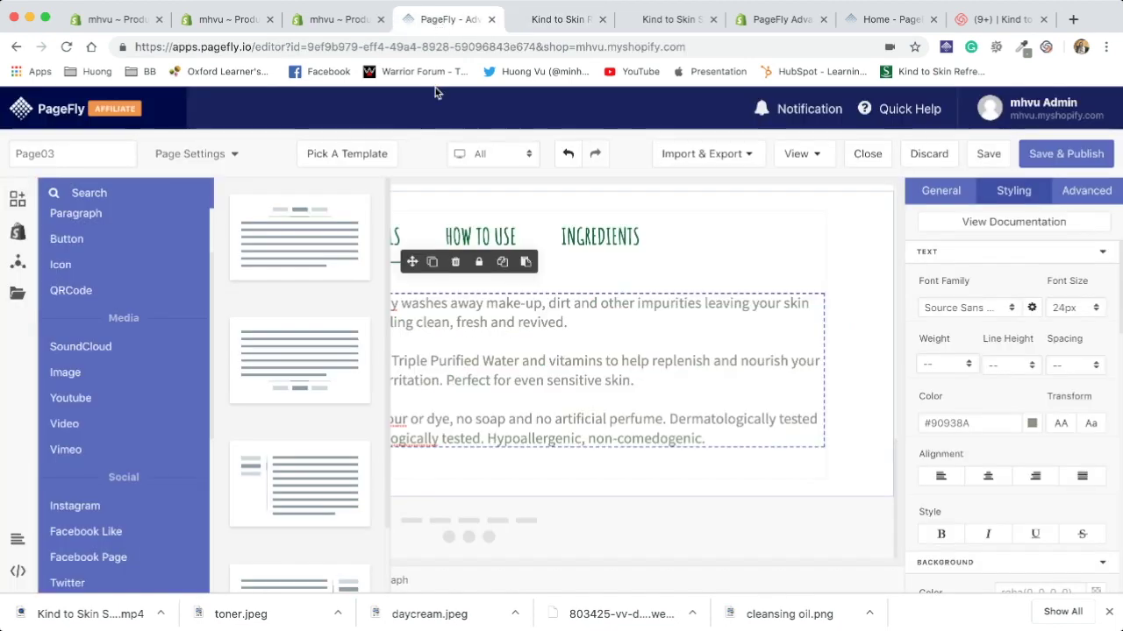
scroll(112, 318, down, 5)
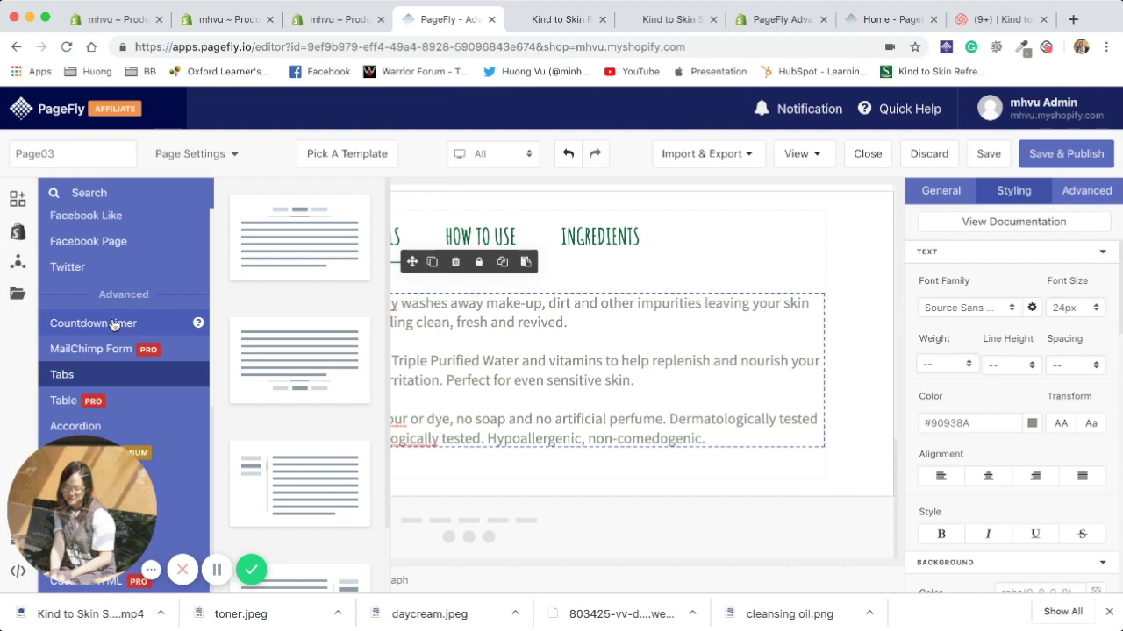
click(17, 231)
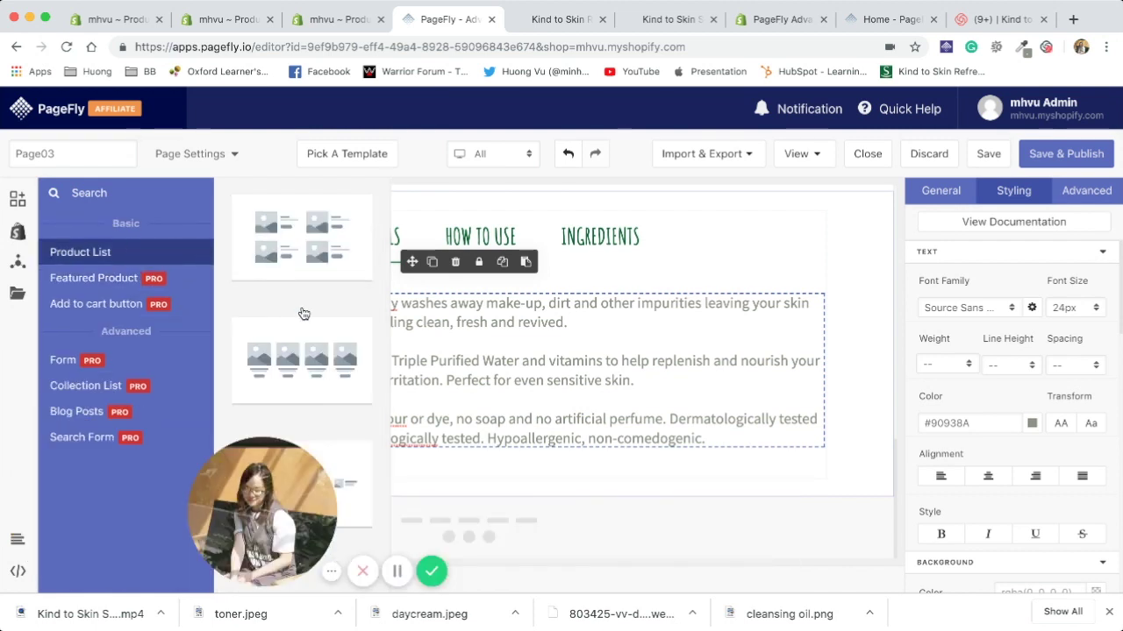
drag(261, 526, 79, 522)
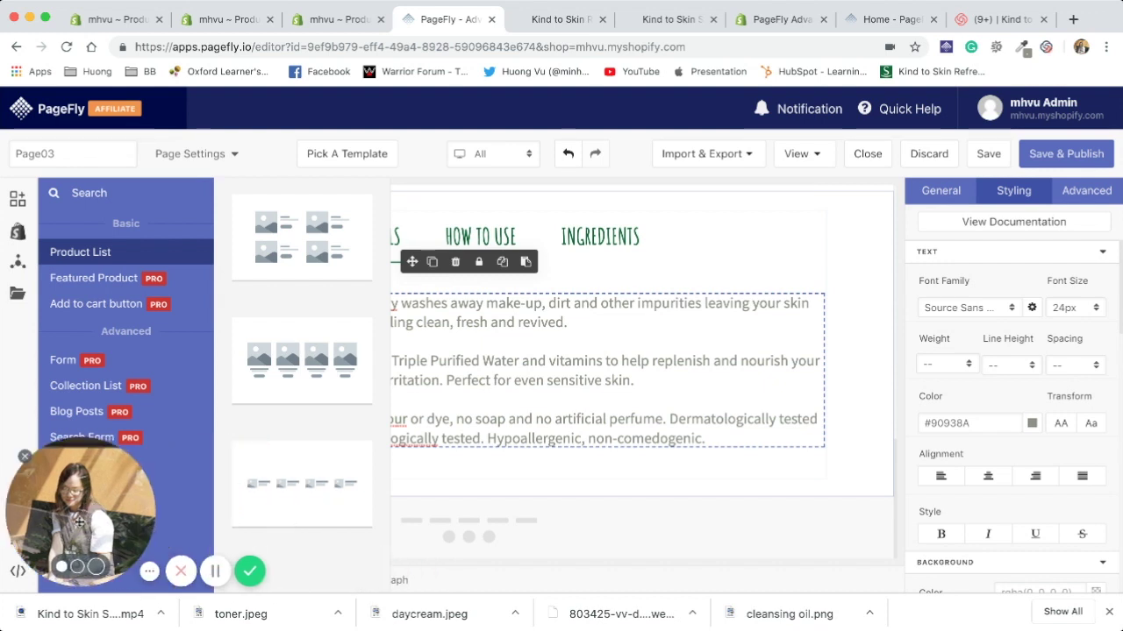
drag(303, 386, 526, 481)
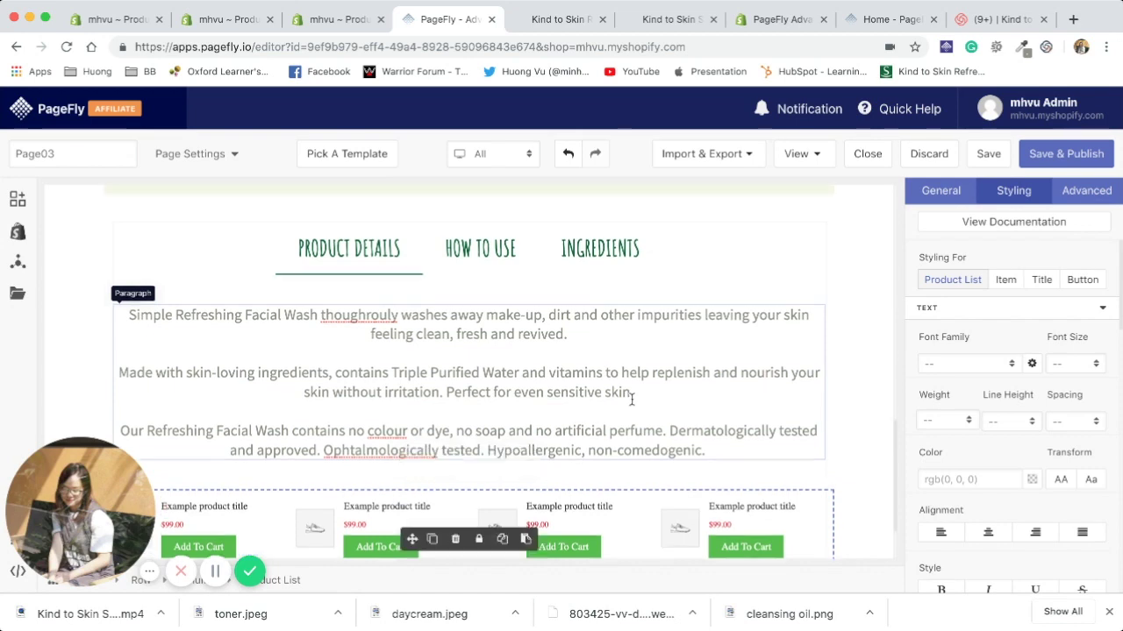
scroll(631, 404, down, 3)
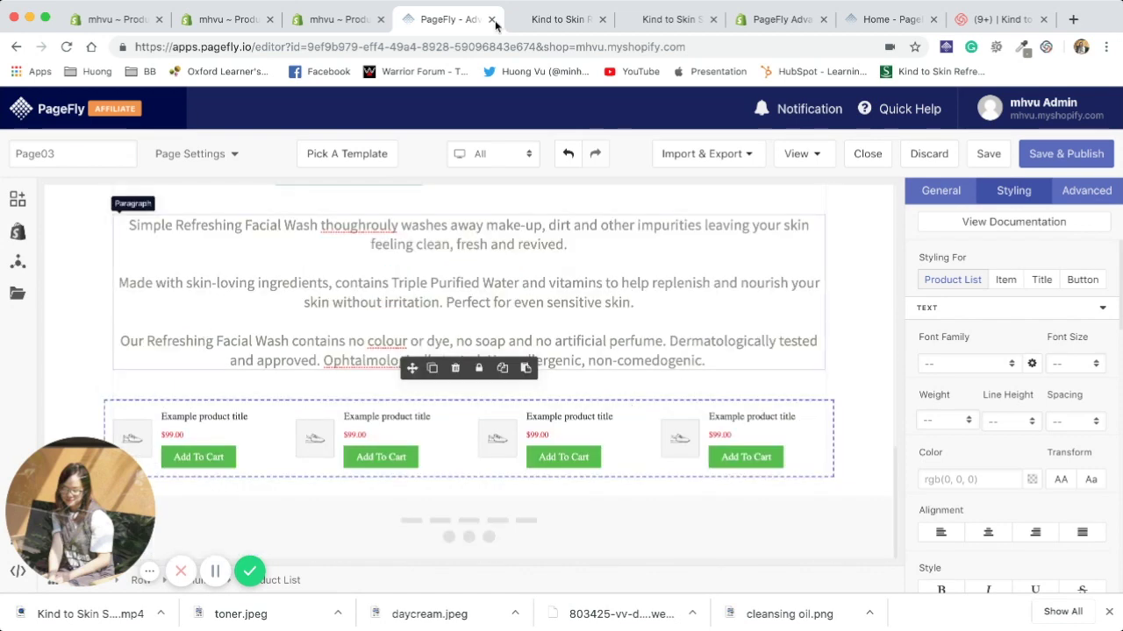
- Insert a left-aligned Paragraph element between the tabs and the product list
click(18, 201)
click(85, 302)
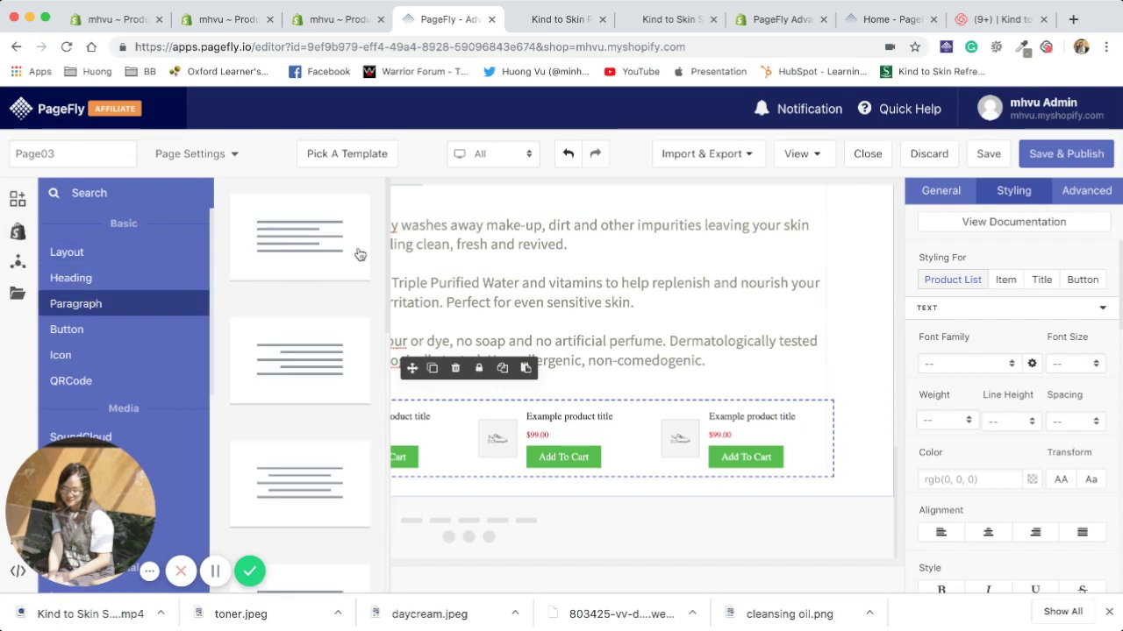
drag(553, 374, 554, 377)
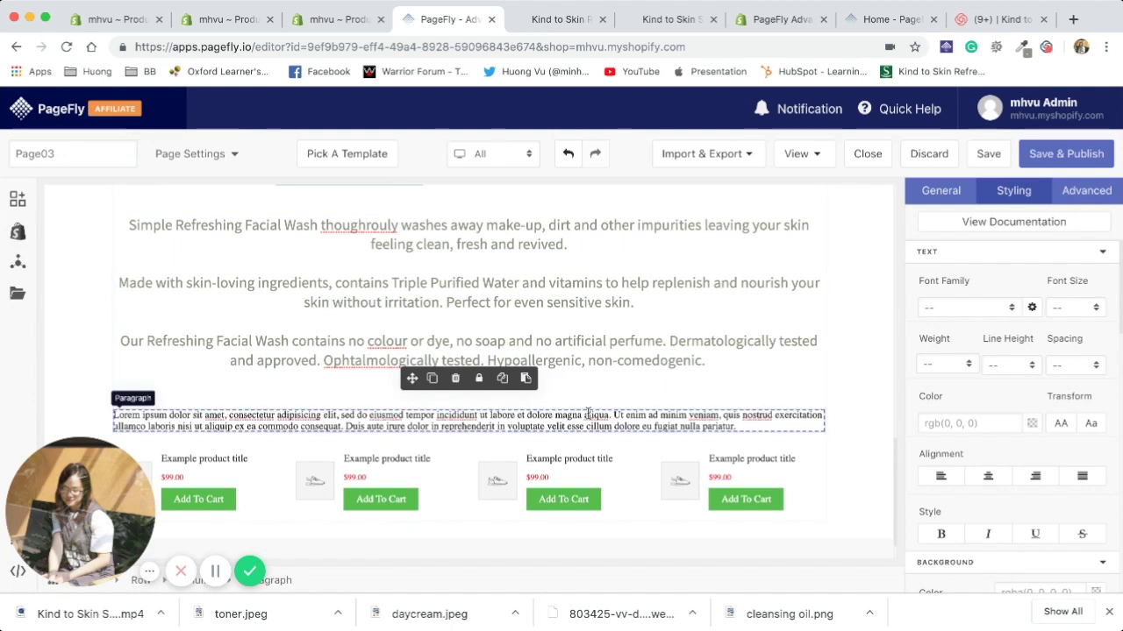
- Replace the placeholder paragraph above the product list with the centred text YOU MAY ALSO LIKE
triple_click(588, 414)
key(BackSpace)
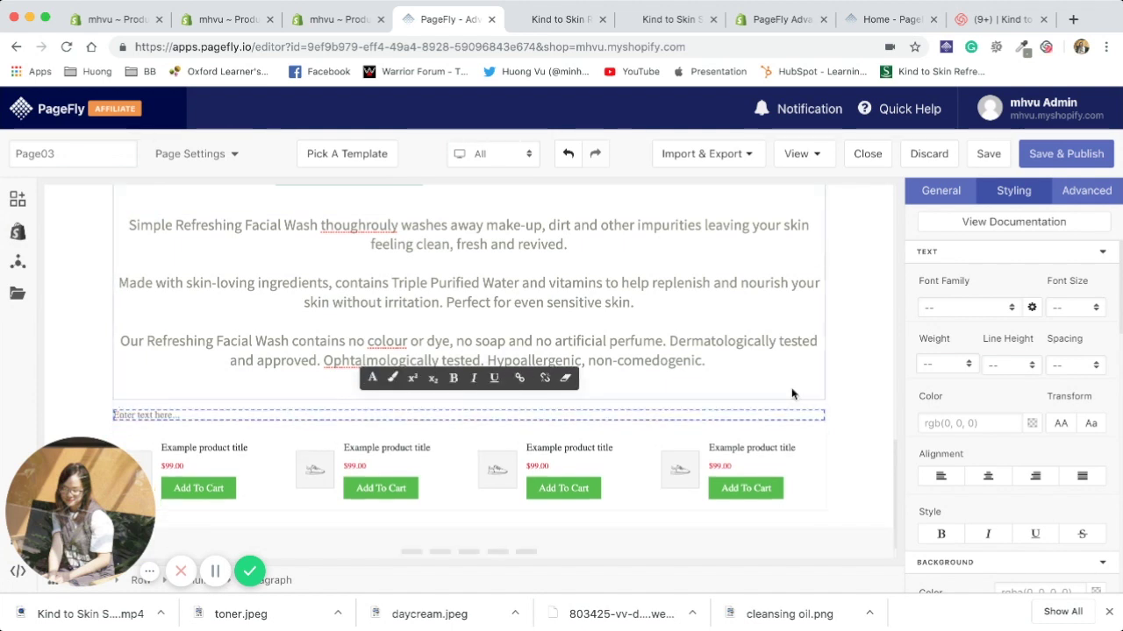
click(989, 481)
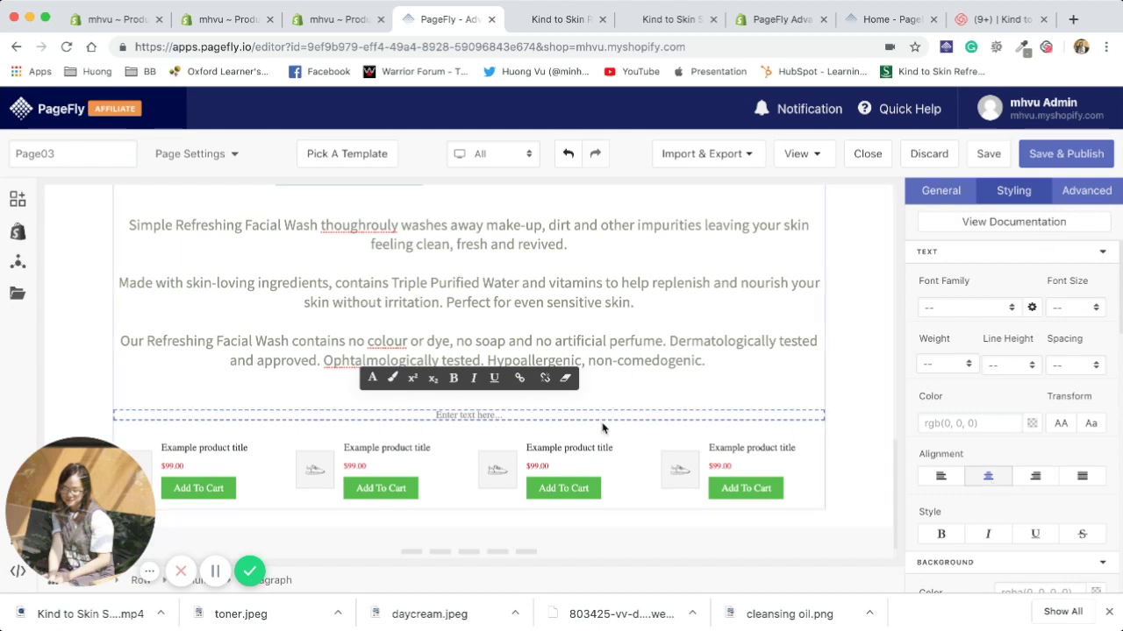
click(520, 414)
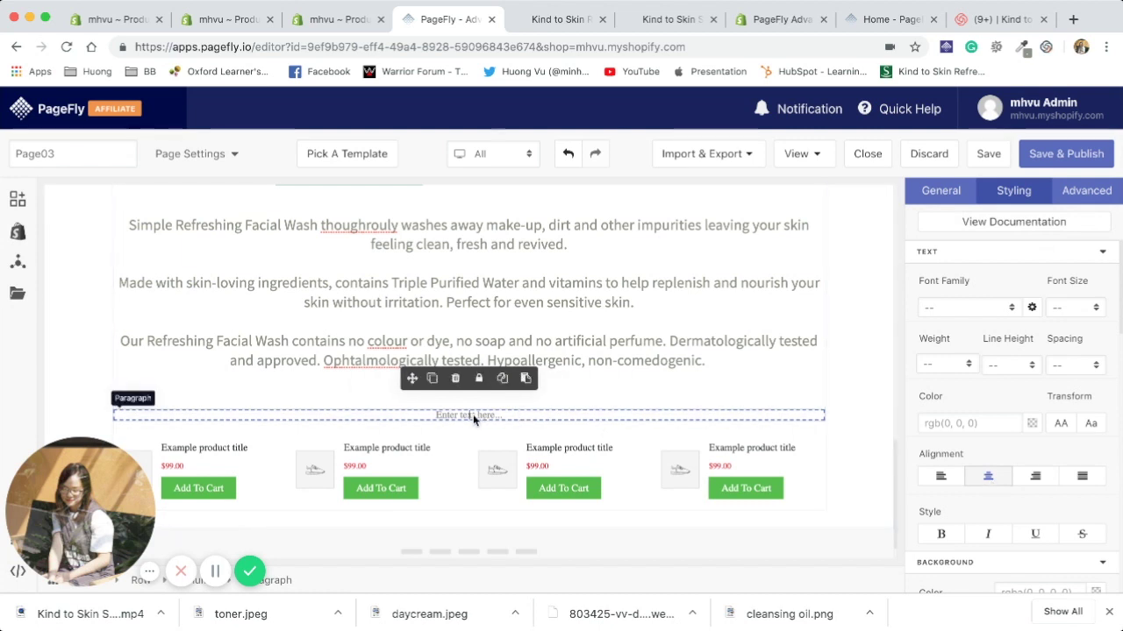
text(YOU MAY ALSO LIKE)
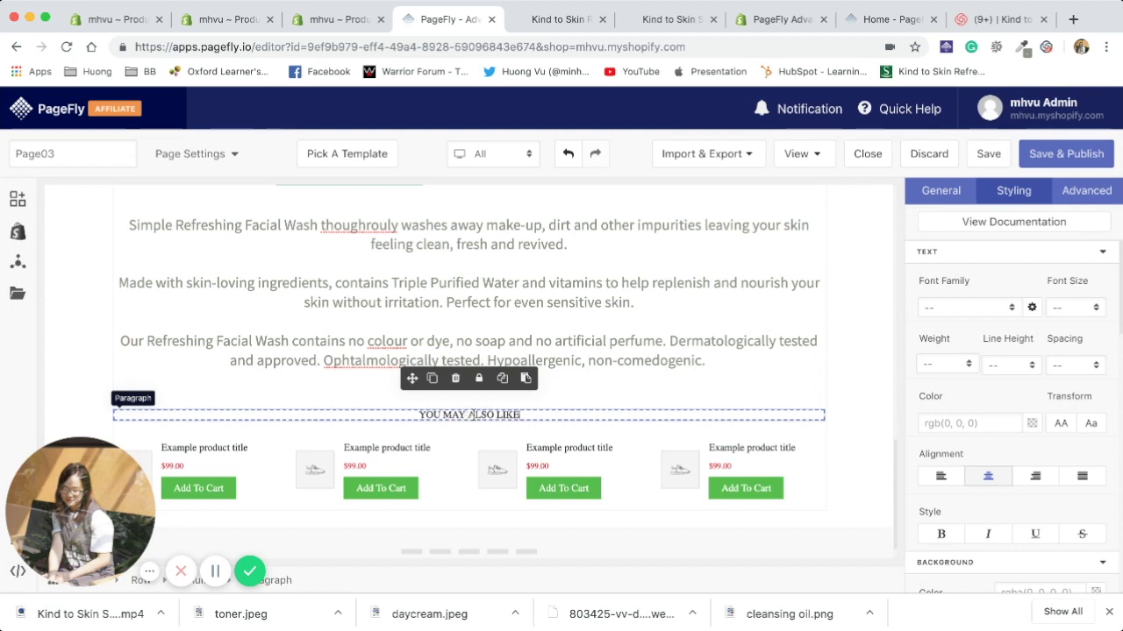
- Style the YOU MAY ALSO LIKE heading with text color #006937, font family Amatic SC and font size 72px
click(963, 428)
text(#00)
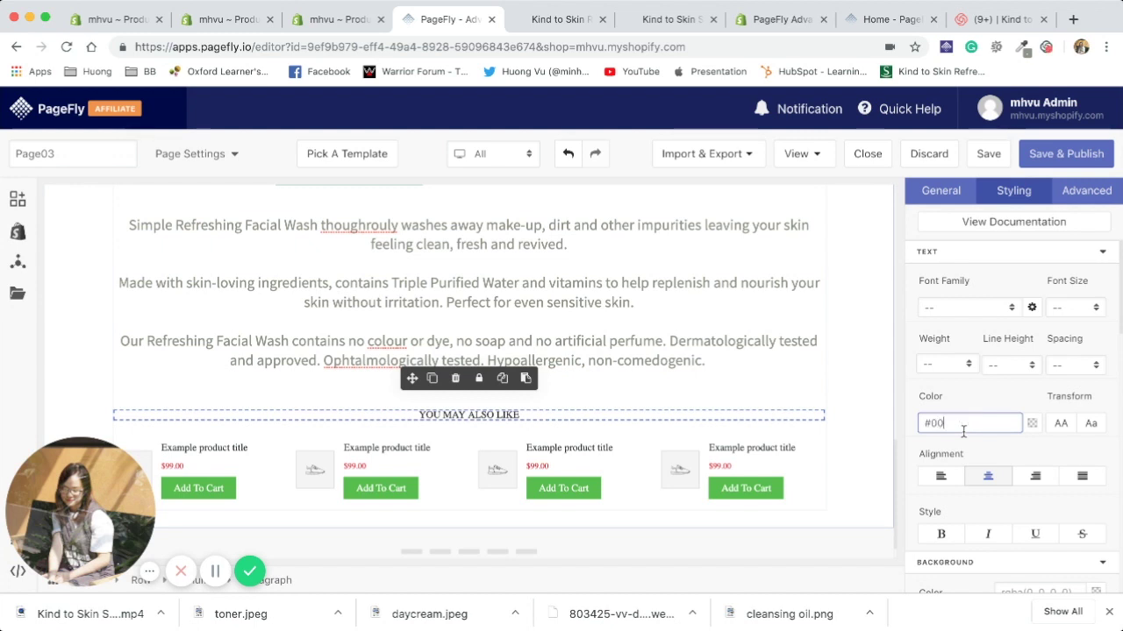
text(6937)
click(1011, 311)
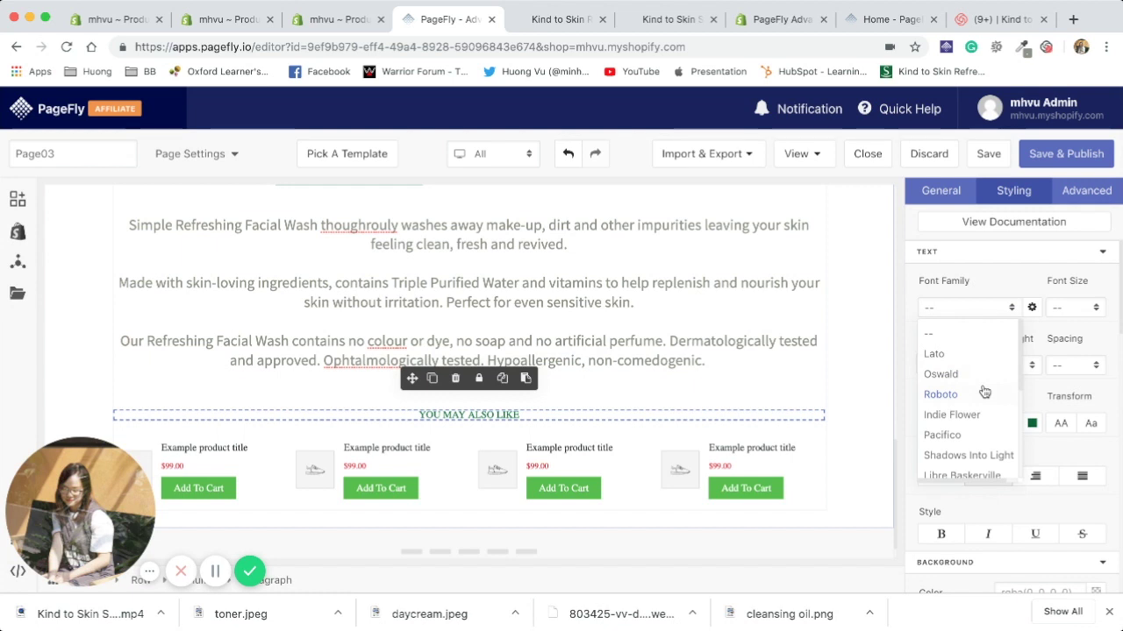
scroll(982, 389, down, 3)
click(960, 350)
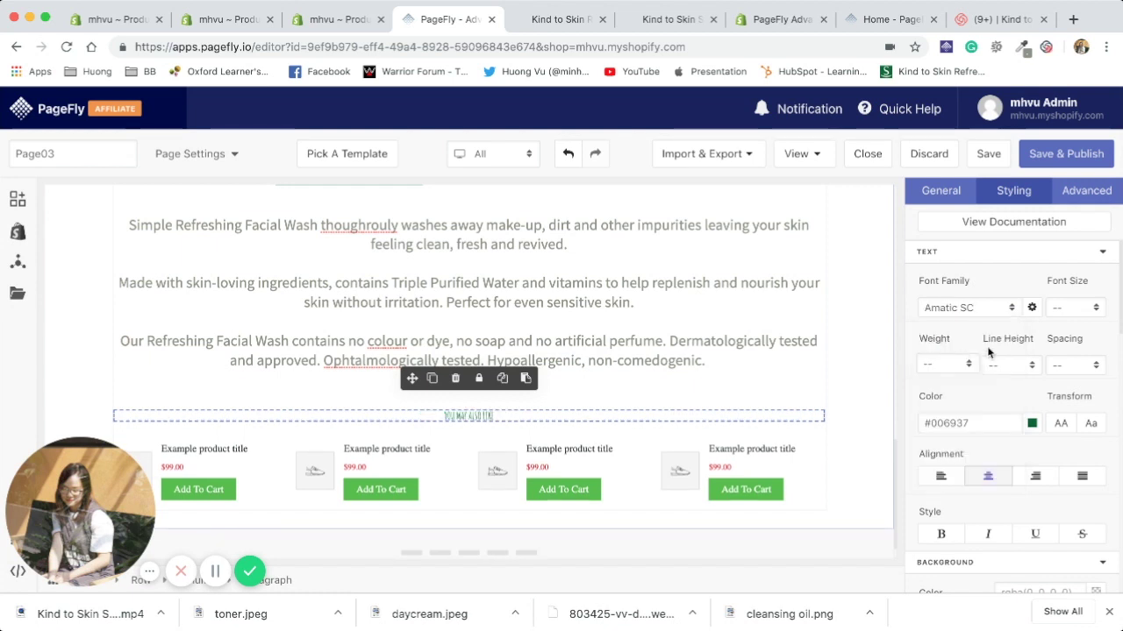
click(1097, 309)
scroll(1077, 412, down, 3)
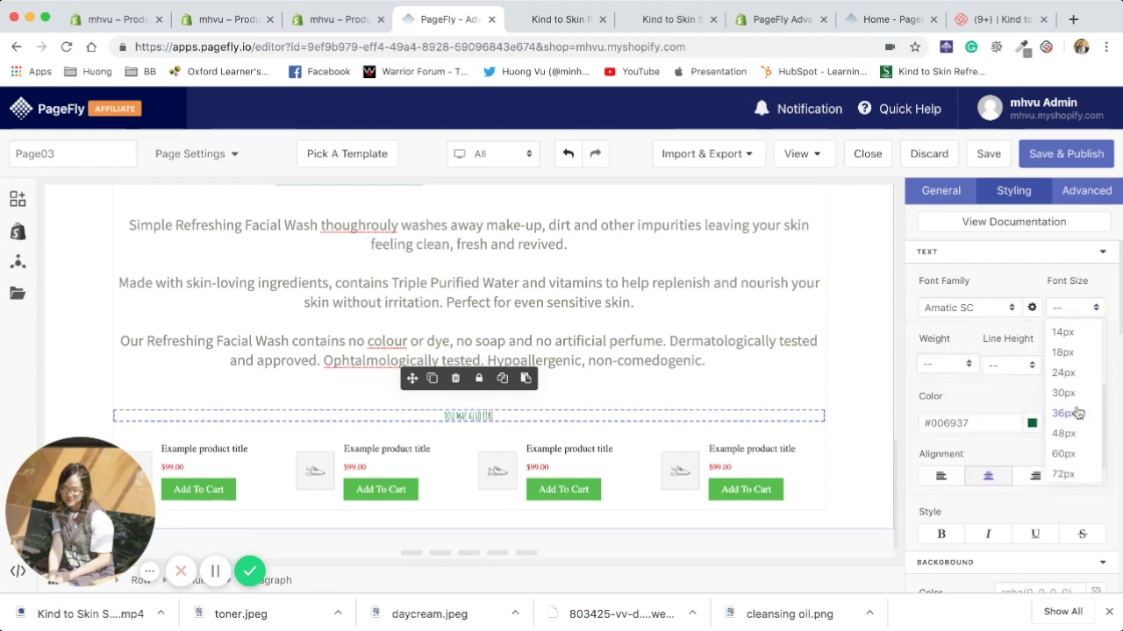
click(1063, 475)
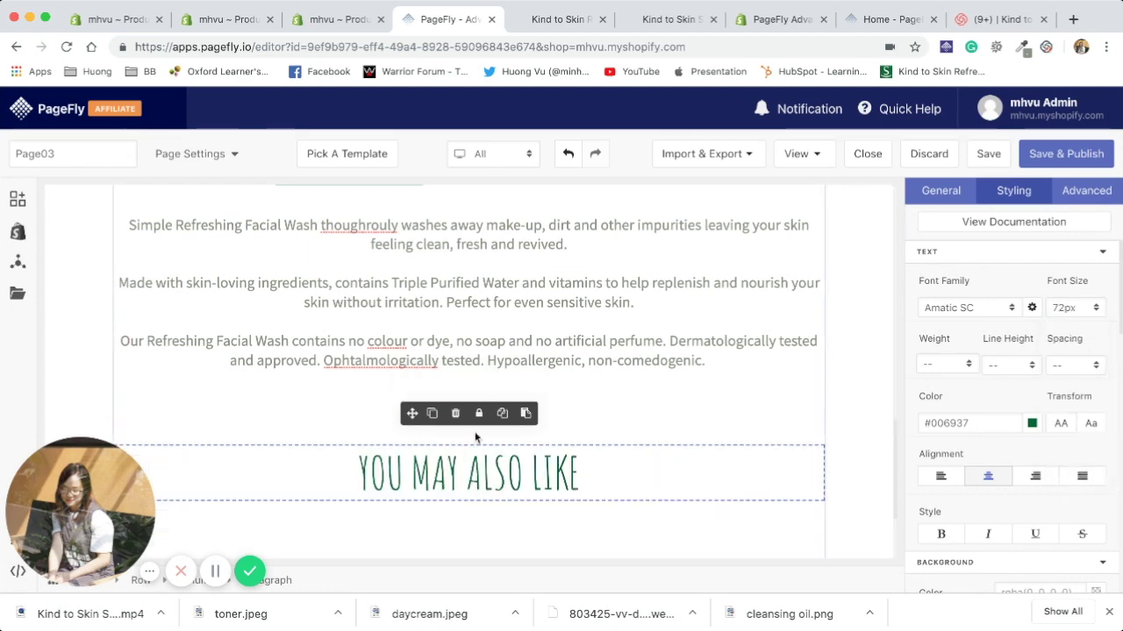
- Set the product list below the heading to show products from the Facial Care collection
scroll(474, 437, down, 3)
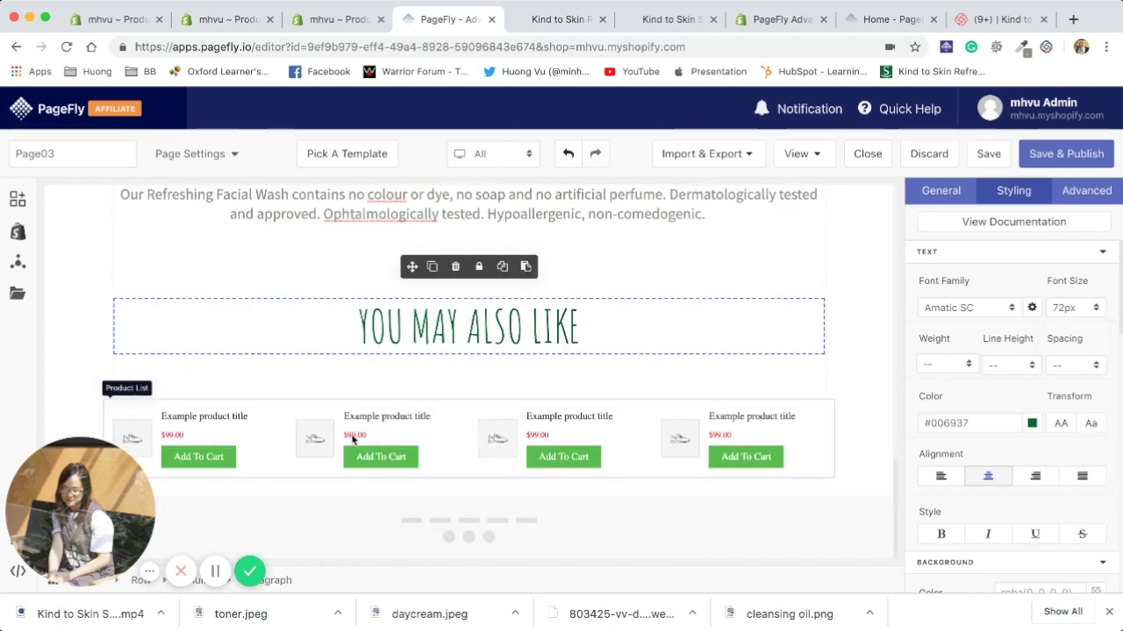
click(456, 442)
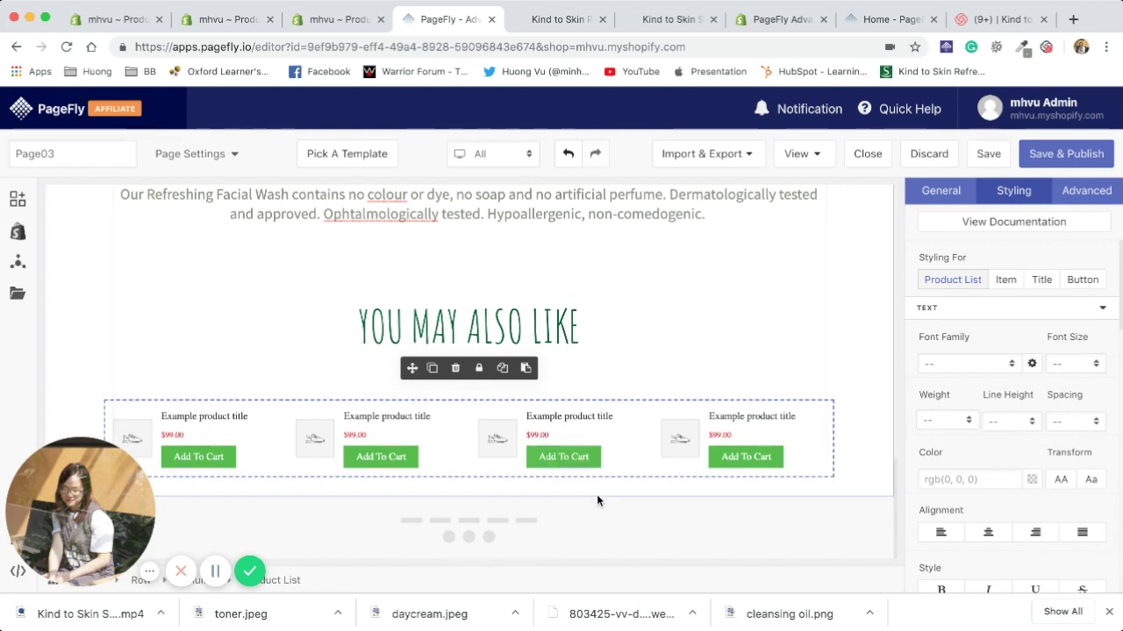
scroll(798, 403, up, 1)
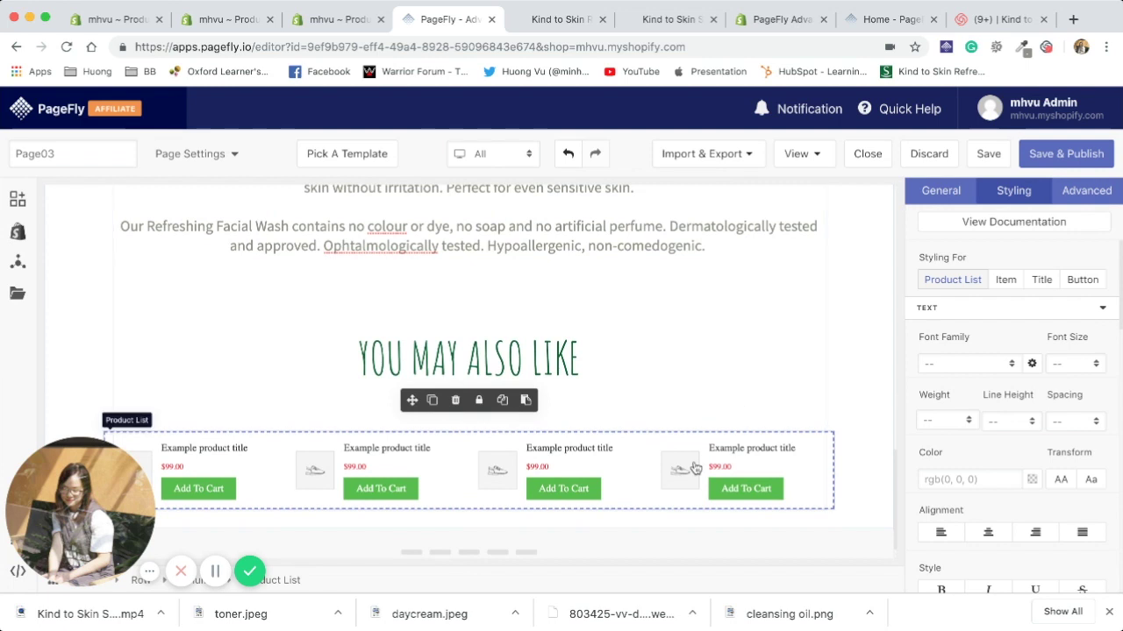
scroll(694, 469, down, 1)
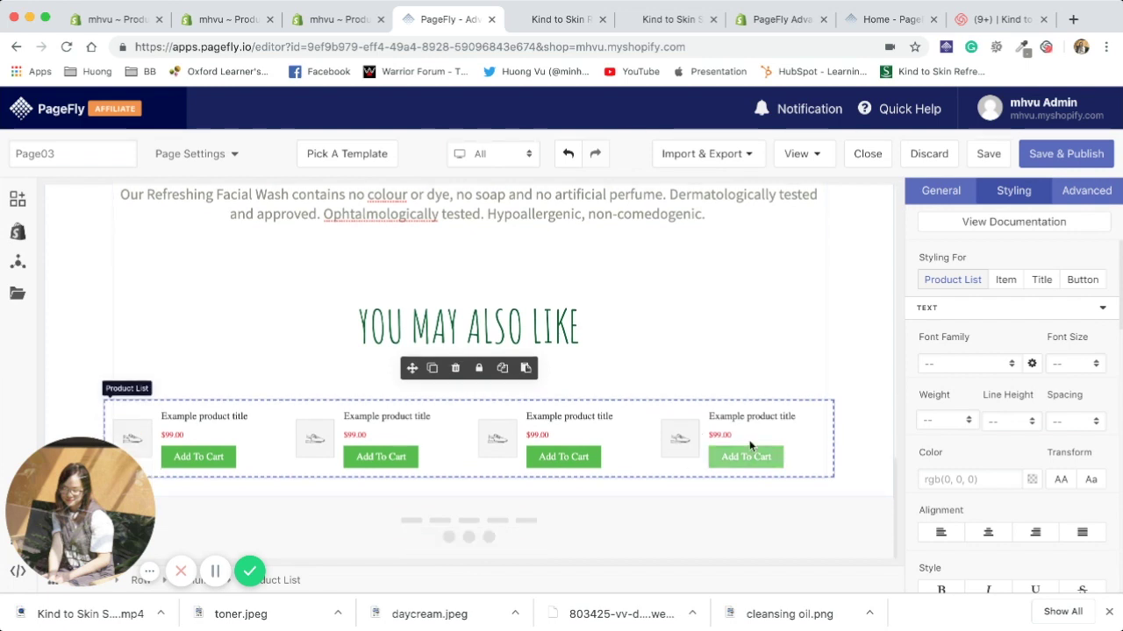
click(937, 195)
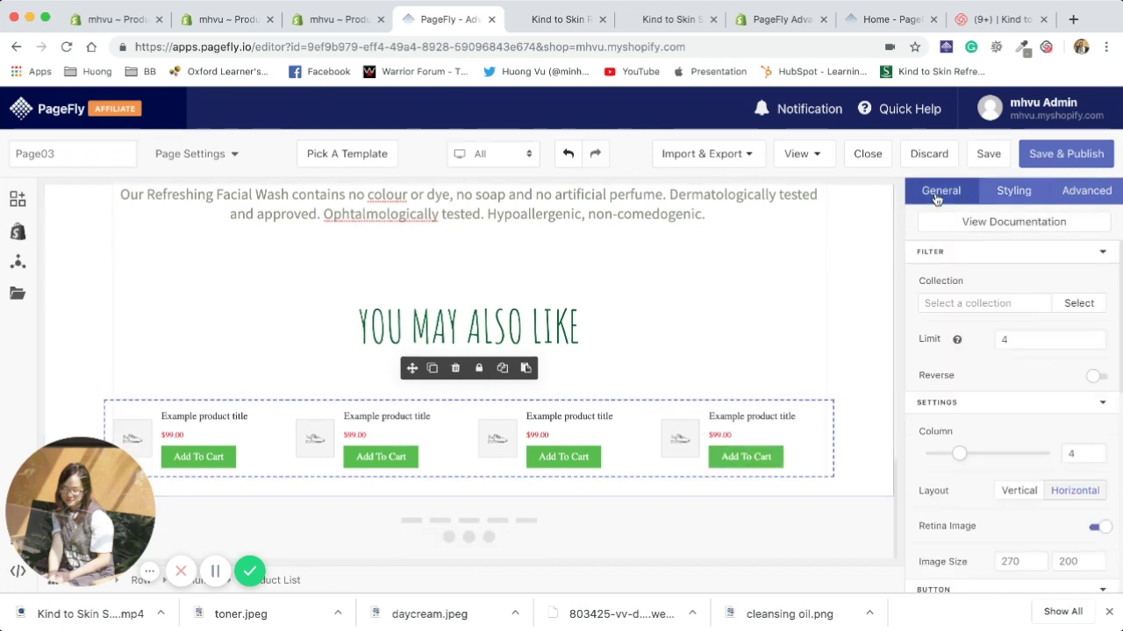
click(1079, 303)
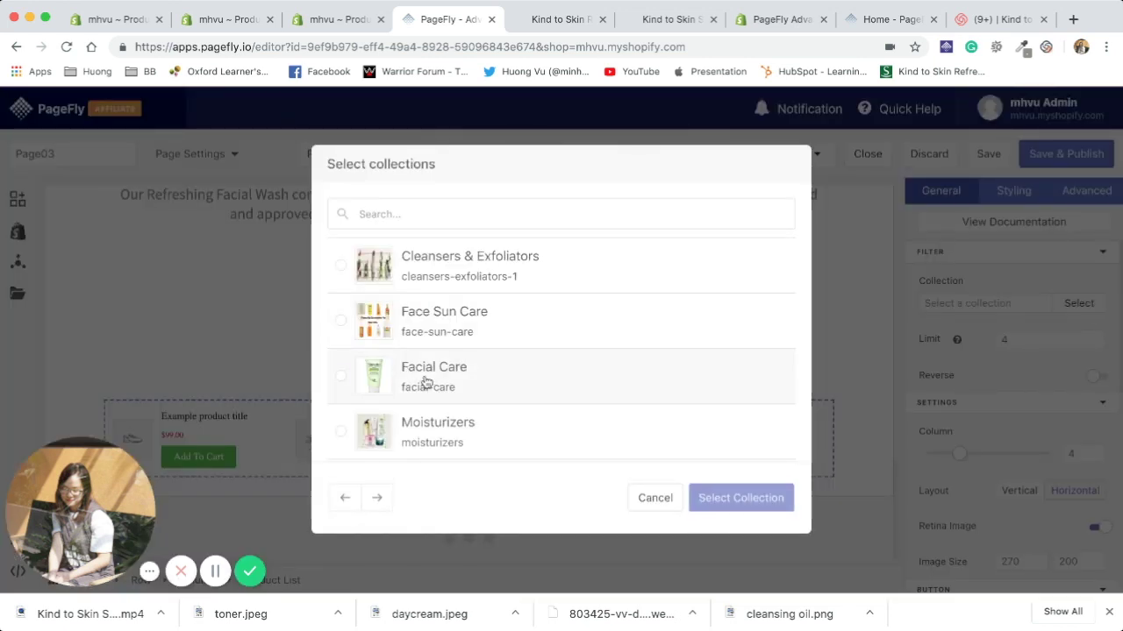
click(425, 382)
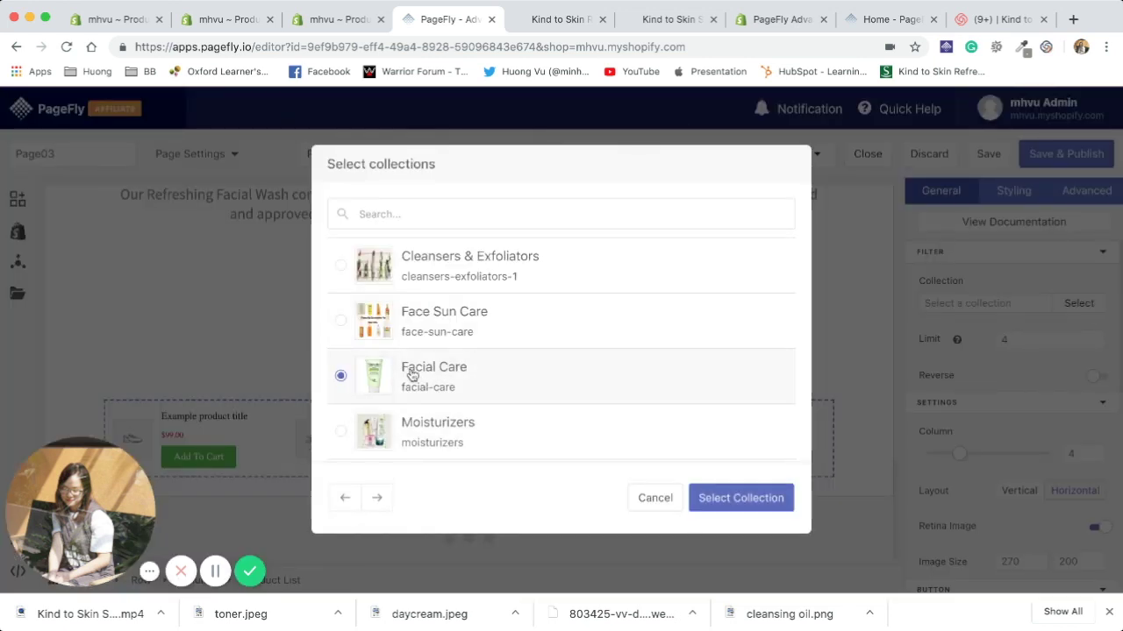
click(752, 505)
scroll(504, 410, down, 1)
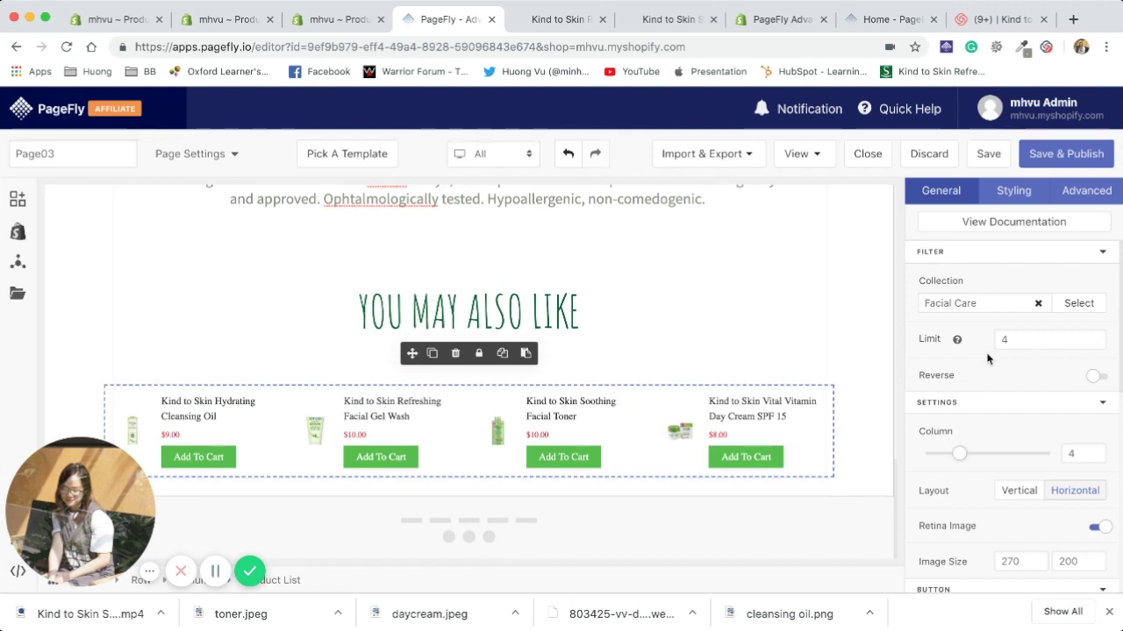
- Try the text color #006937 on the product list's items and clear it again
click(1012, 193)
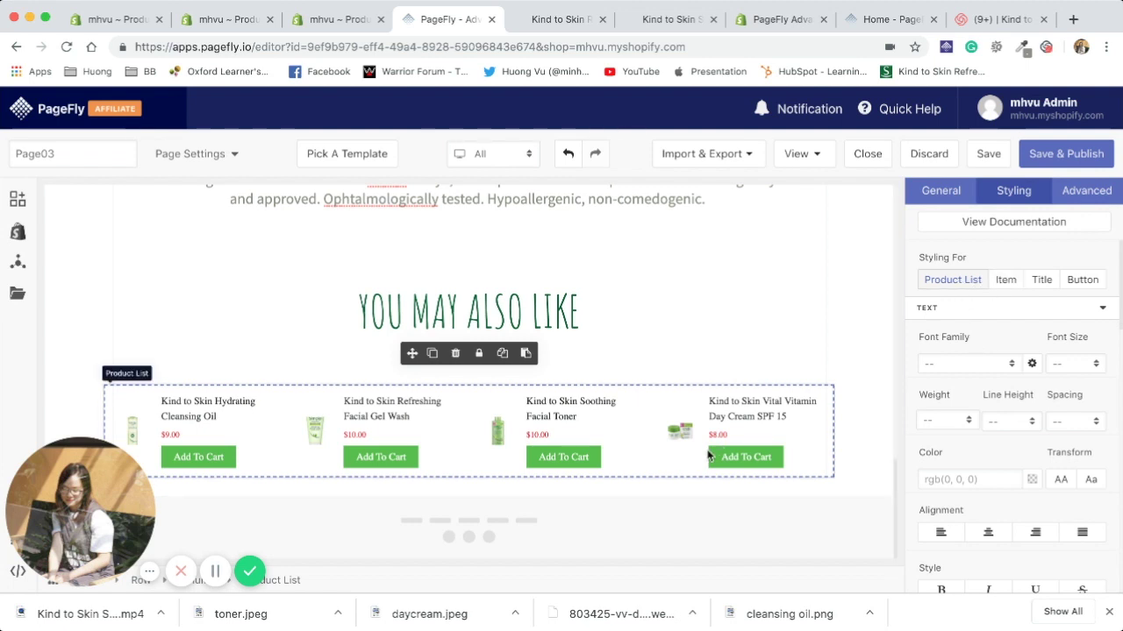
click(1002, 283)
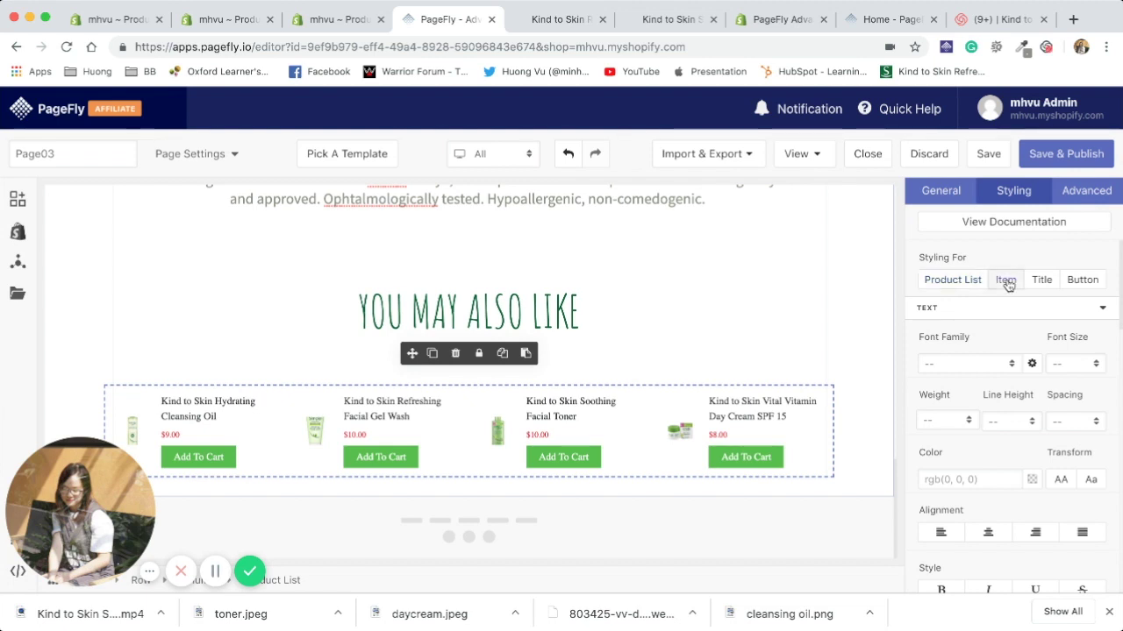
scroll(982, 412, down, 2)
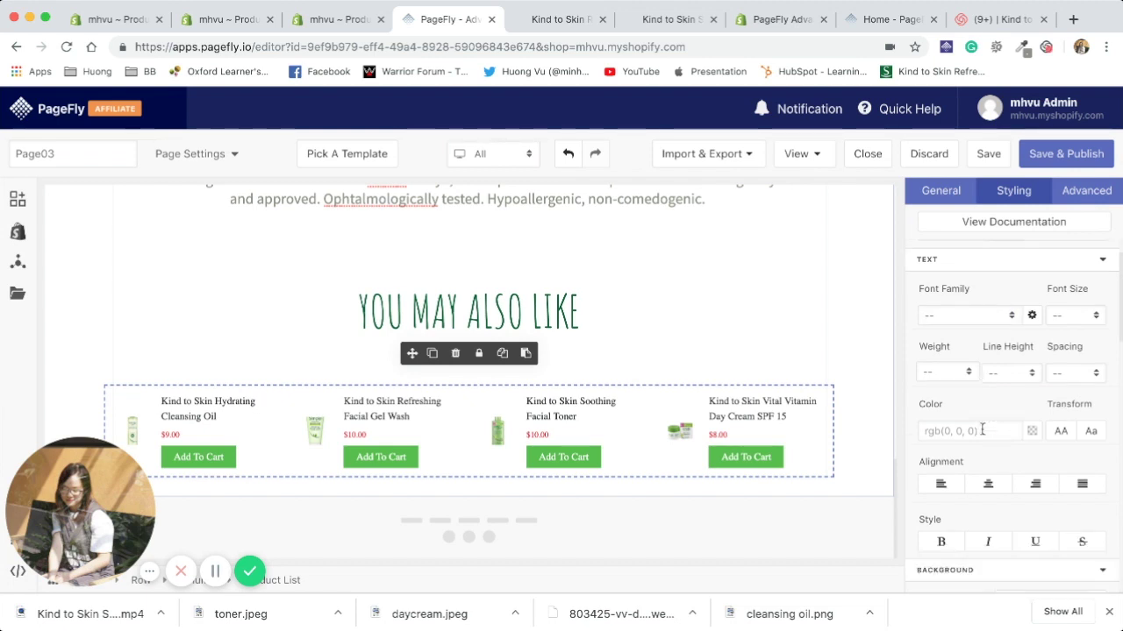
click(961, 410)
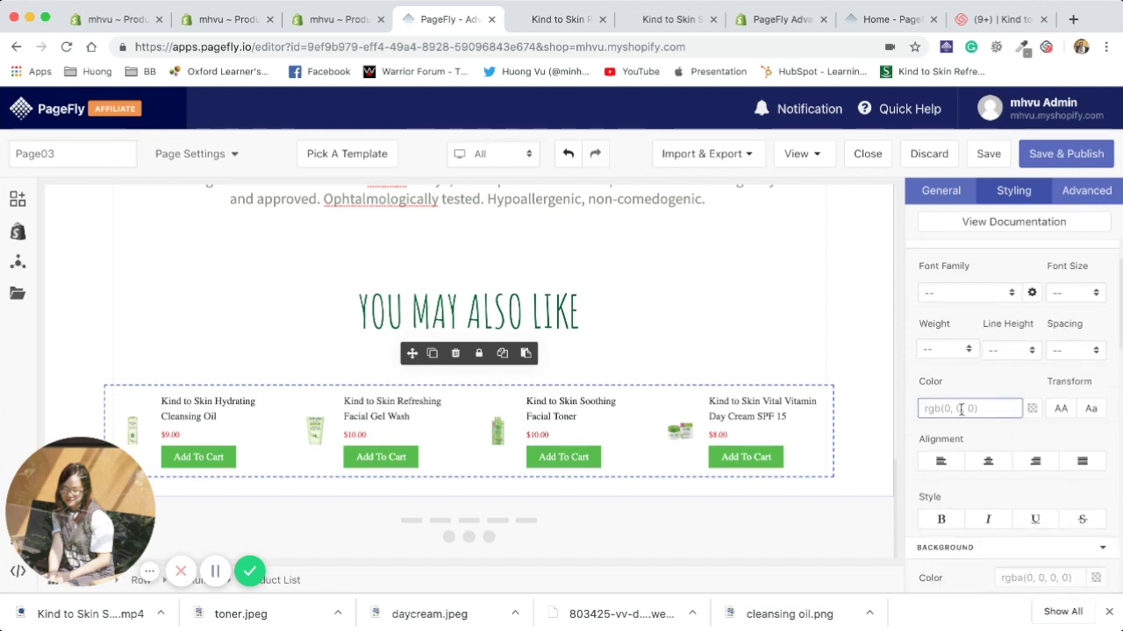
text(#006937)
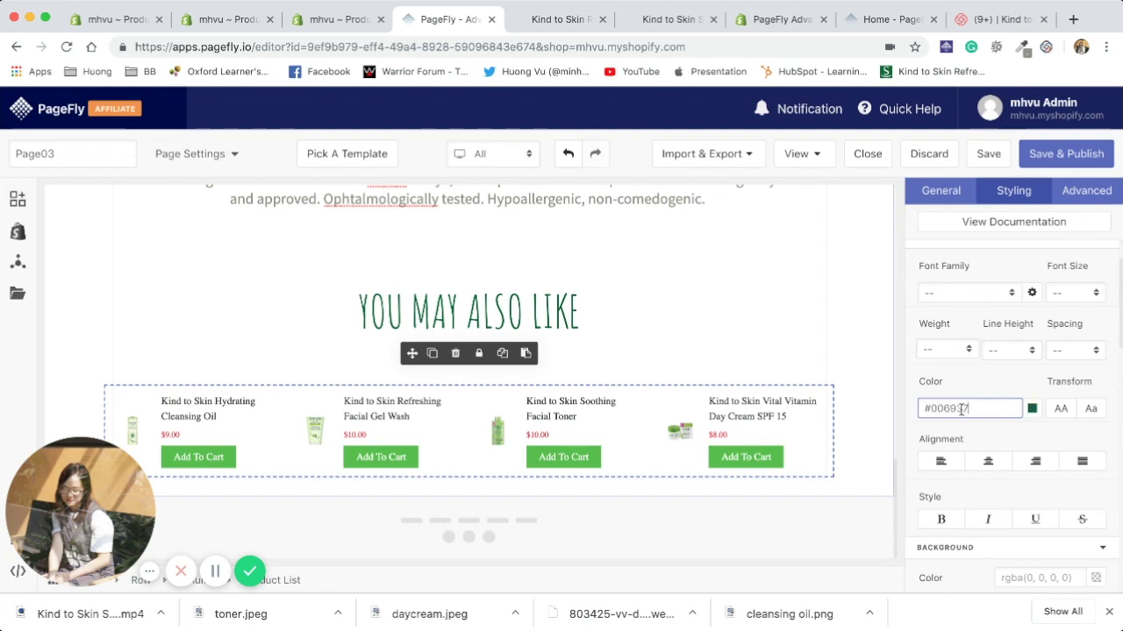
click(1011, 440)
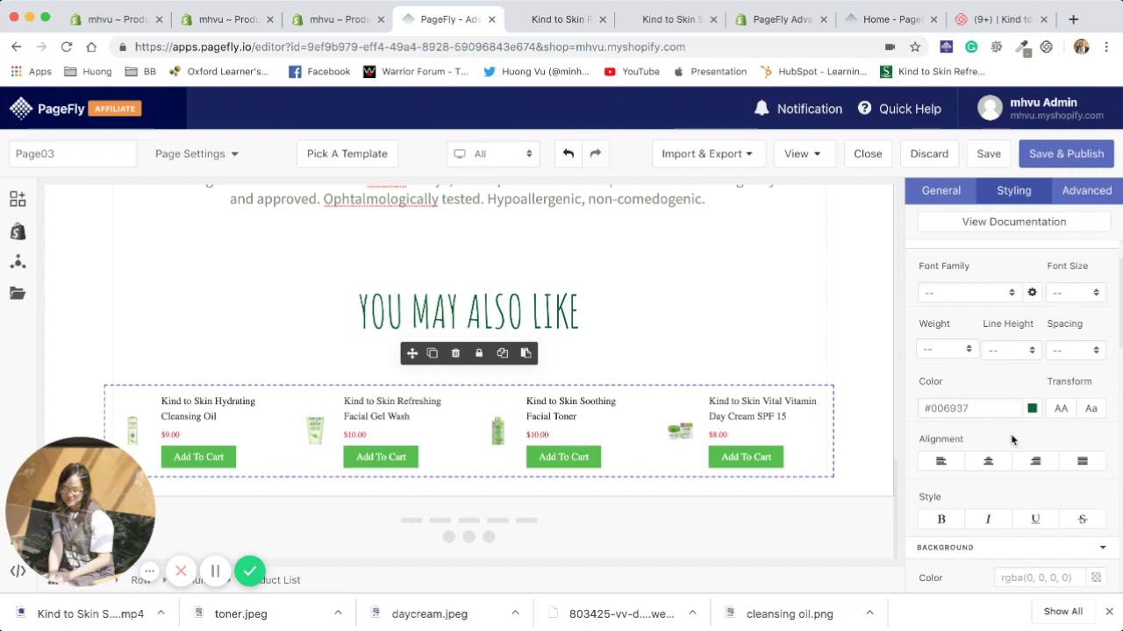
click(982, 408)
key(End)
key(BackSpace)
click(972, 479)
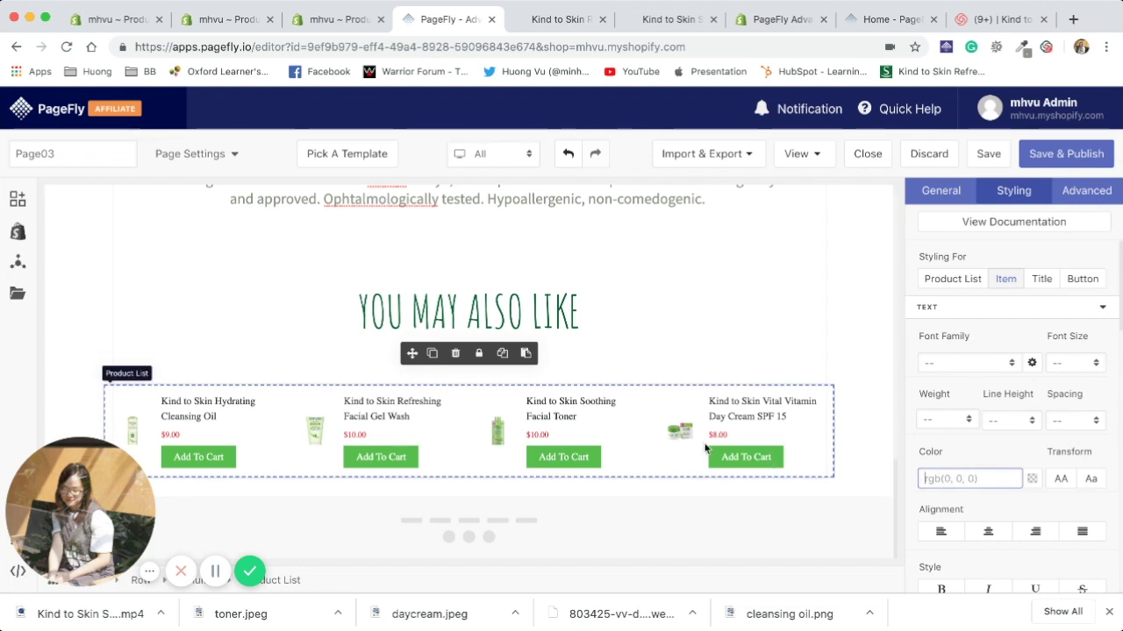
- Set the text color of the product titles in the product list to #006937
click(1041, 279)
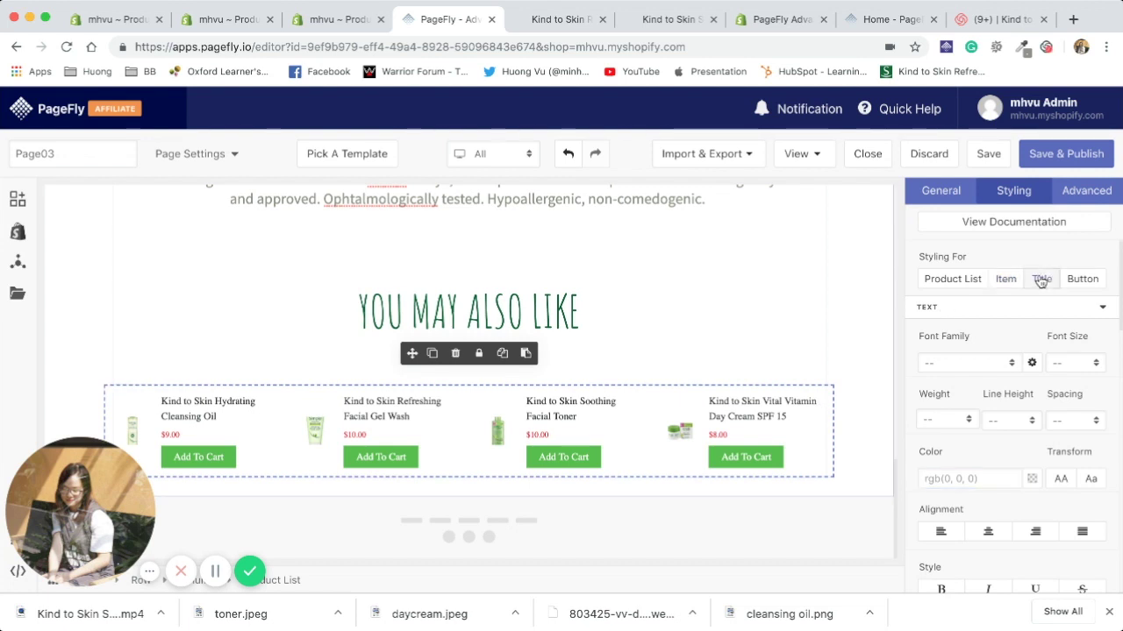
click(968, 479)
text(#)
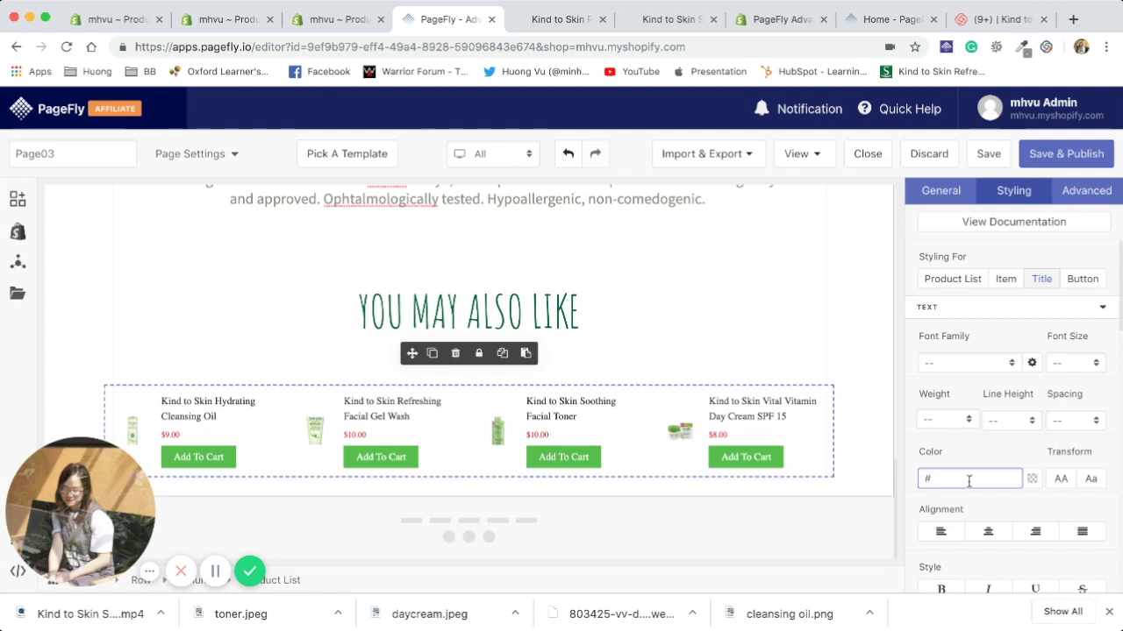
text(006937)
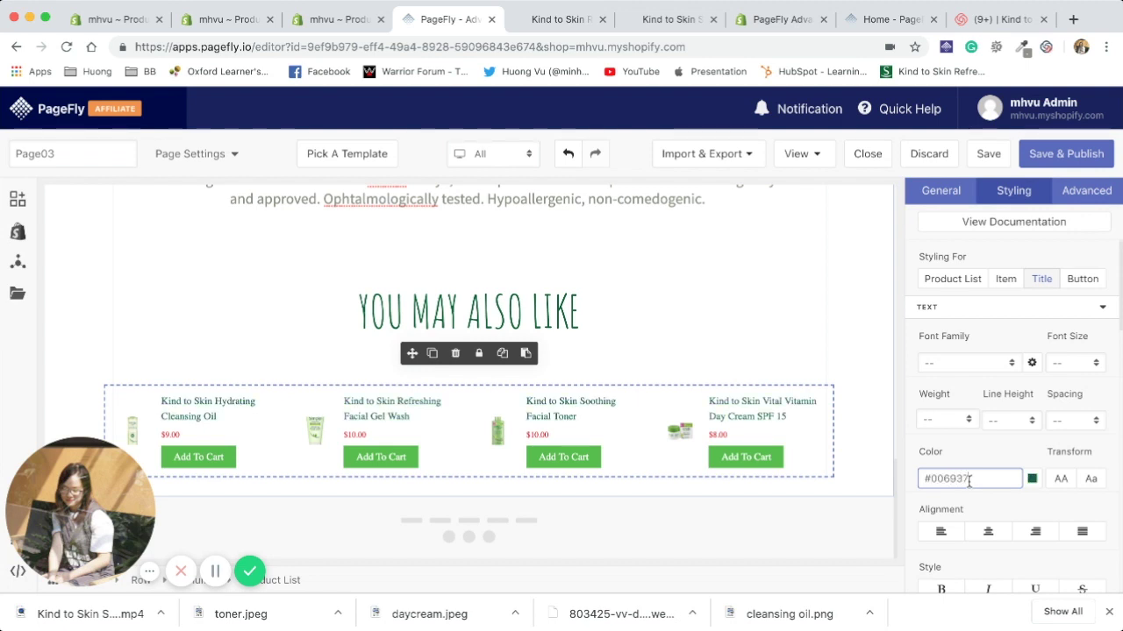
click(979, 510)
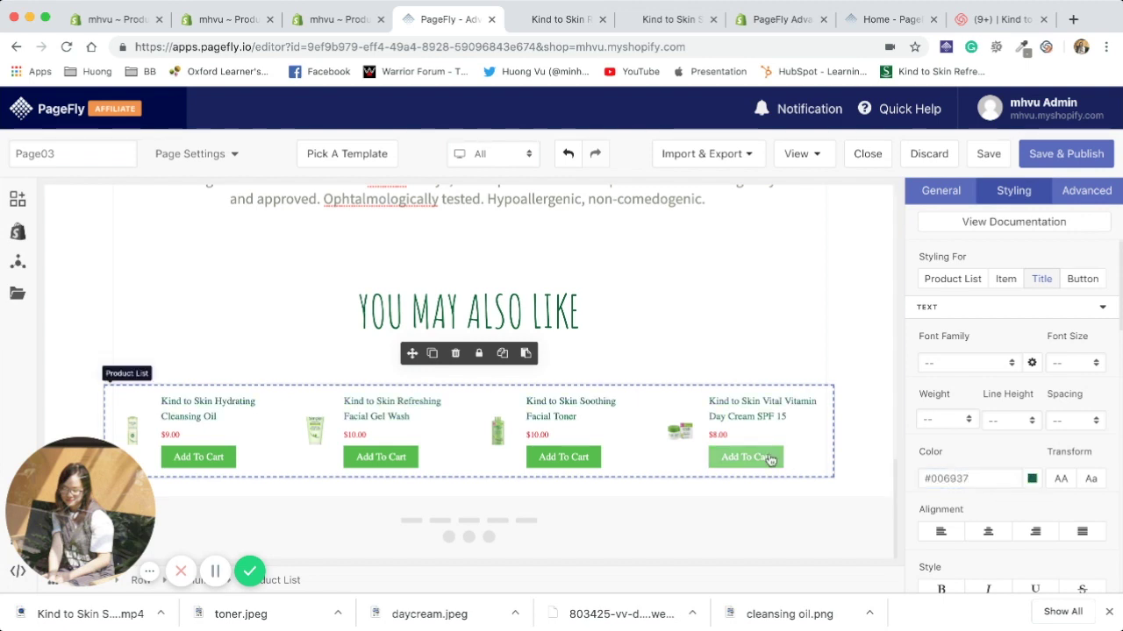
- Set the background color of the product list's Add To Cart buttons to #006937
click(1084, 280)
scroll(987, 438, down, 2)
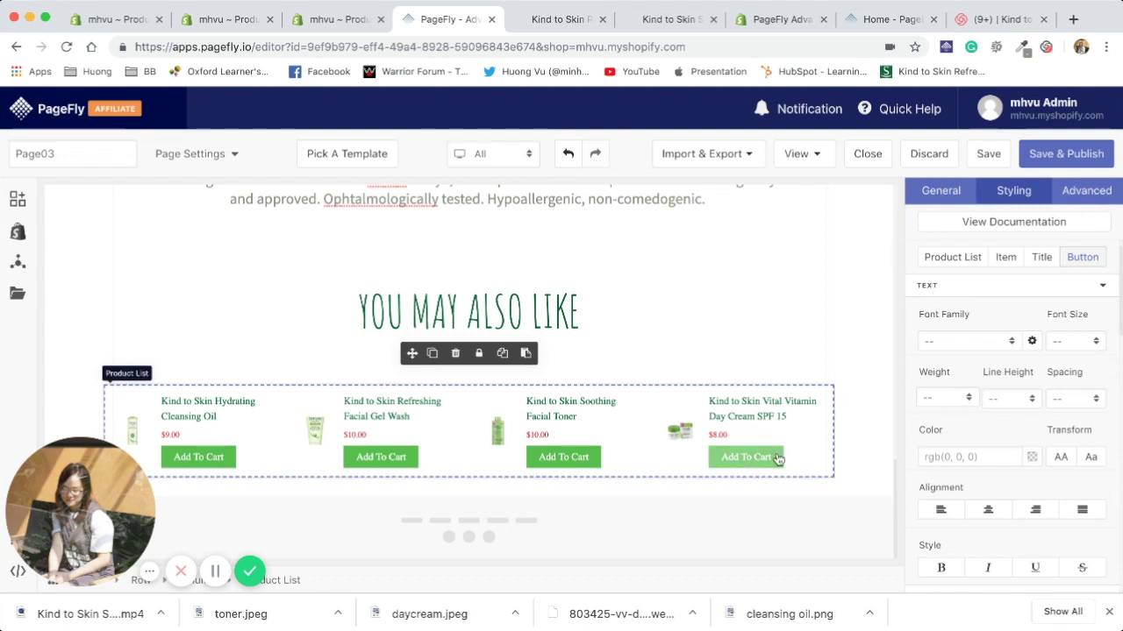
scroll(1022, 438, down, 3)
scroll(1022, 439, down, 2)
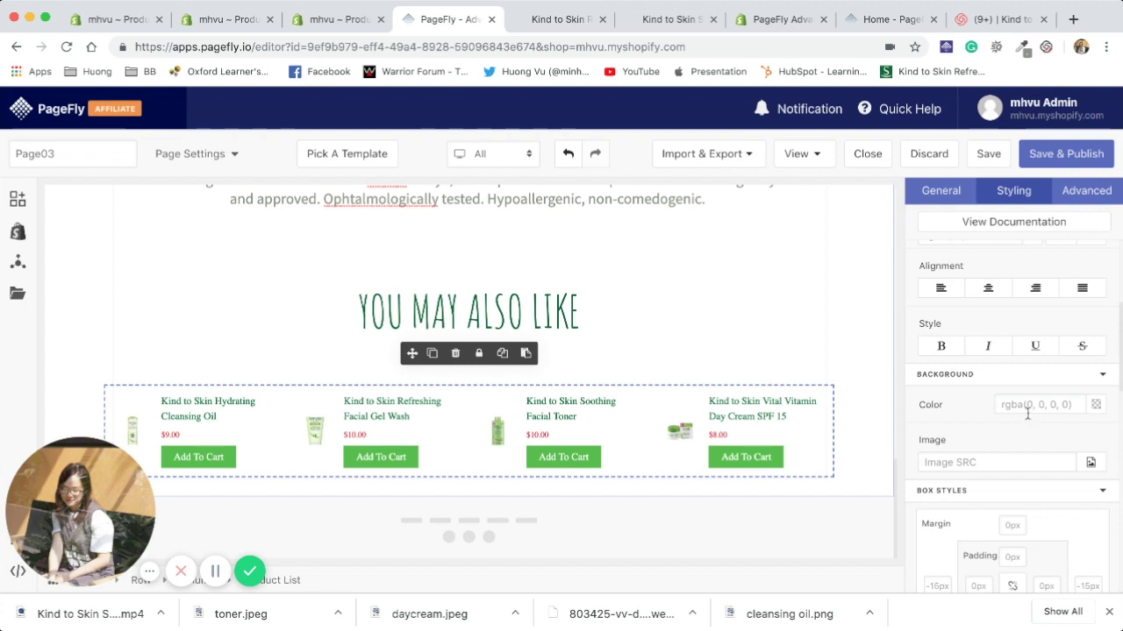
click(1025, 404)
text(#006937)
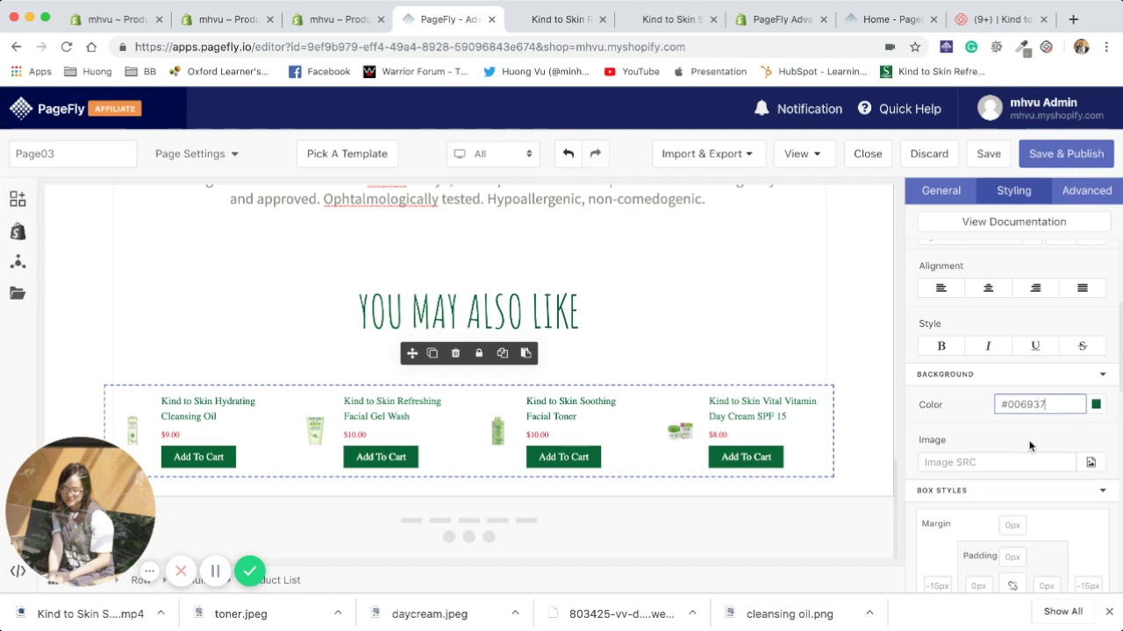
click(1029, 447)
- Round the corners of the product list's Add To Cart buttons with a 20px border radius
scroll(1030, 446, down, 3)
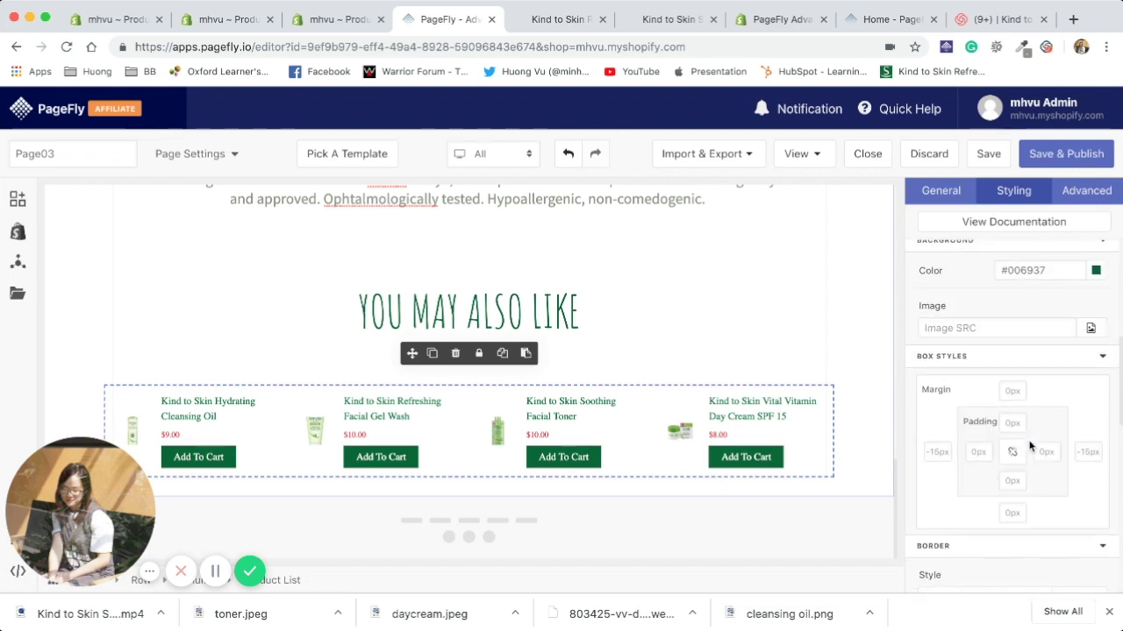
scroll(1029, 447, down, 6)
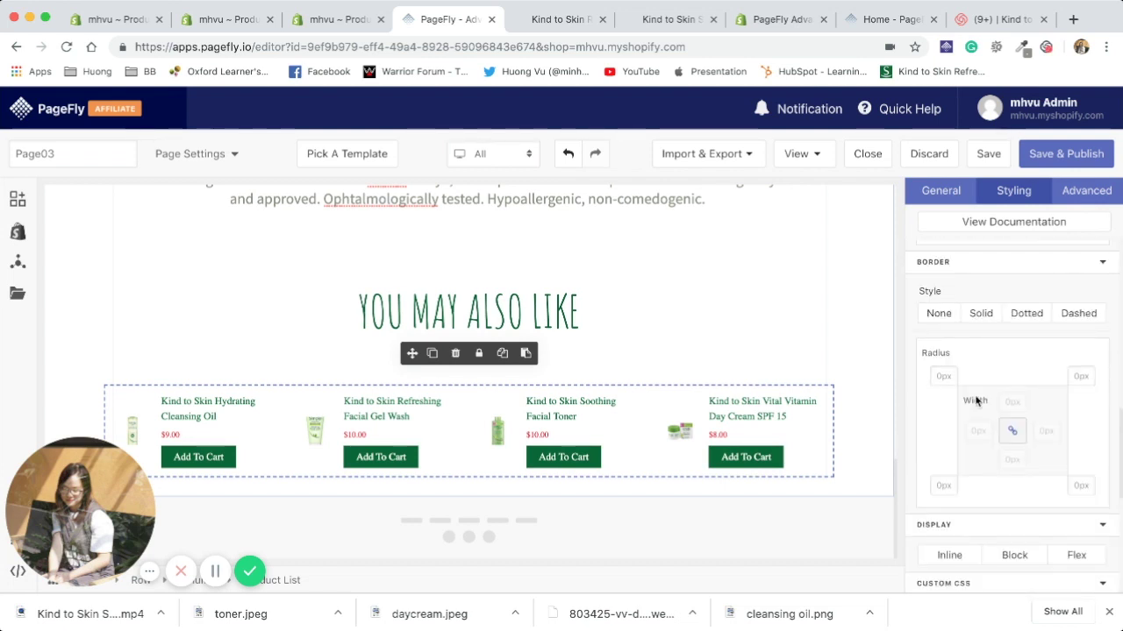
click(942, 375)
text(20)
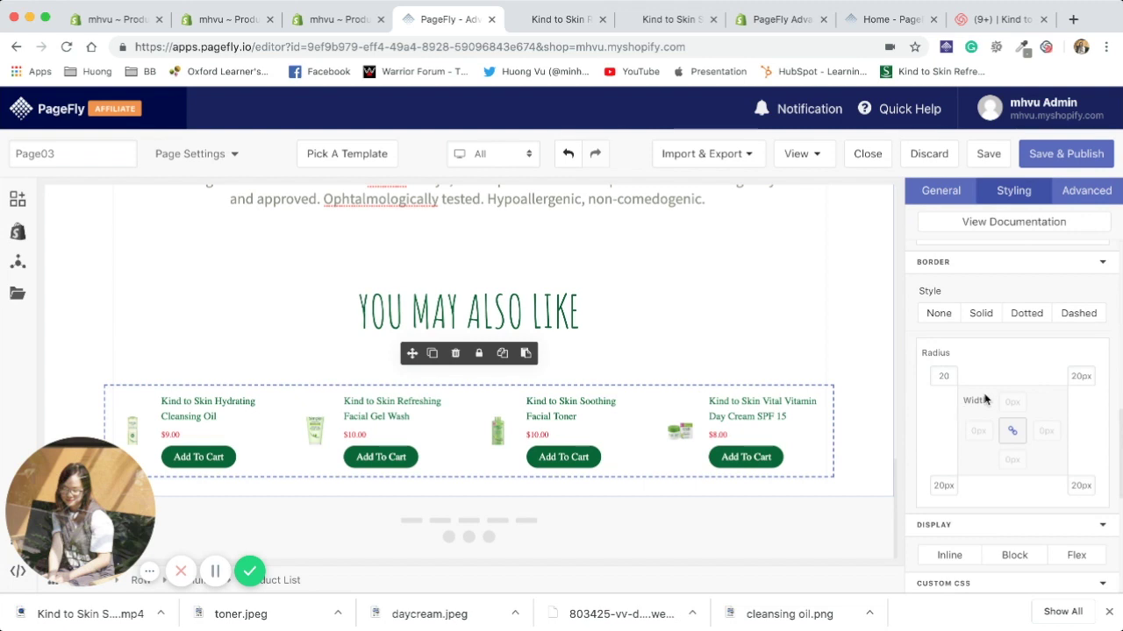
scroll(984, 400, up, 2)
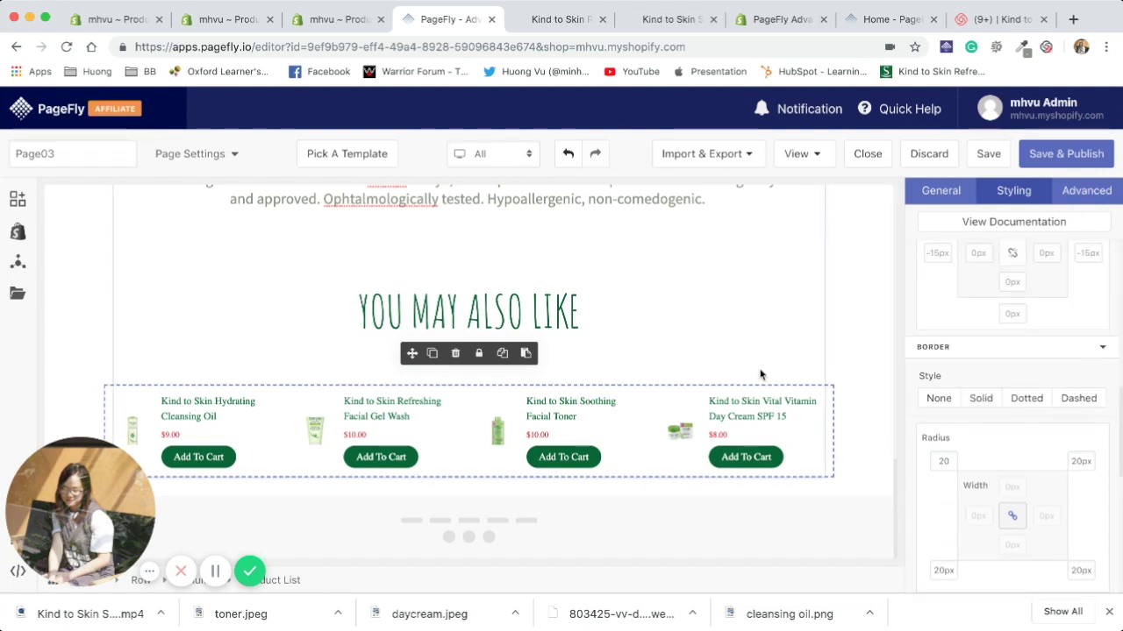
- Try the Amatic SC font on the product titles in the product list
scroll(1015, 464, up, 10)
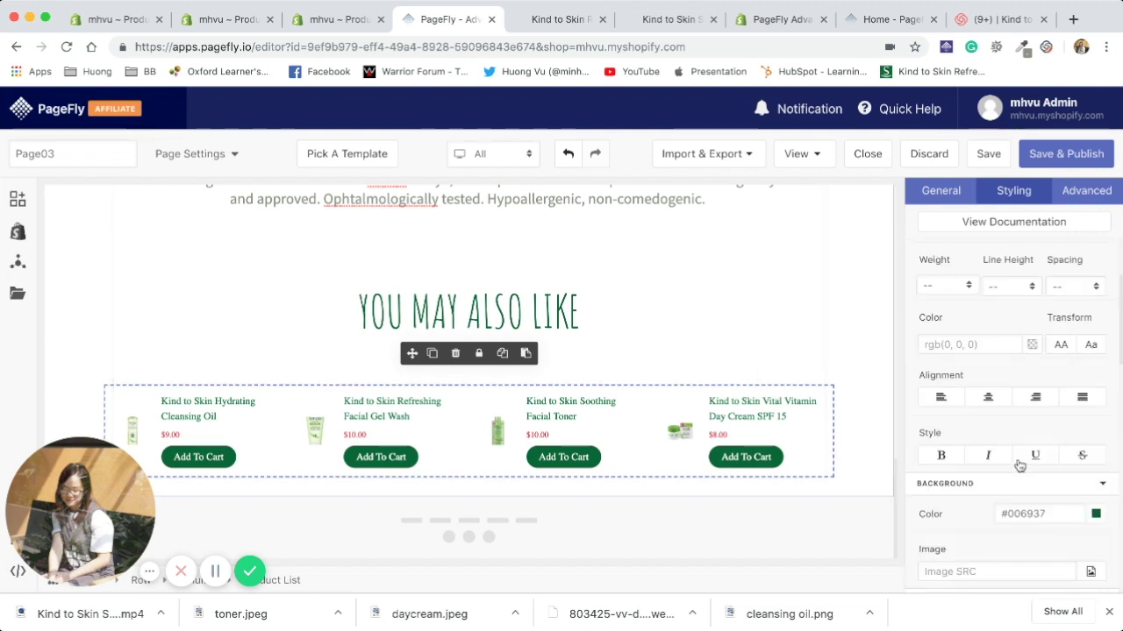
scroll(1019, 465, up, 3)
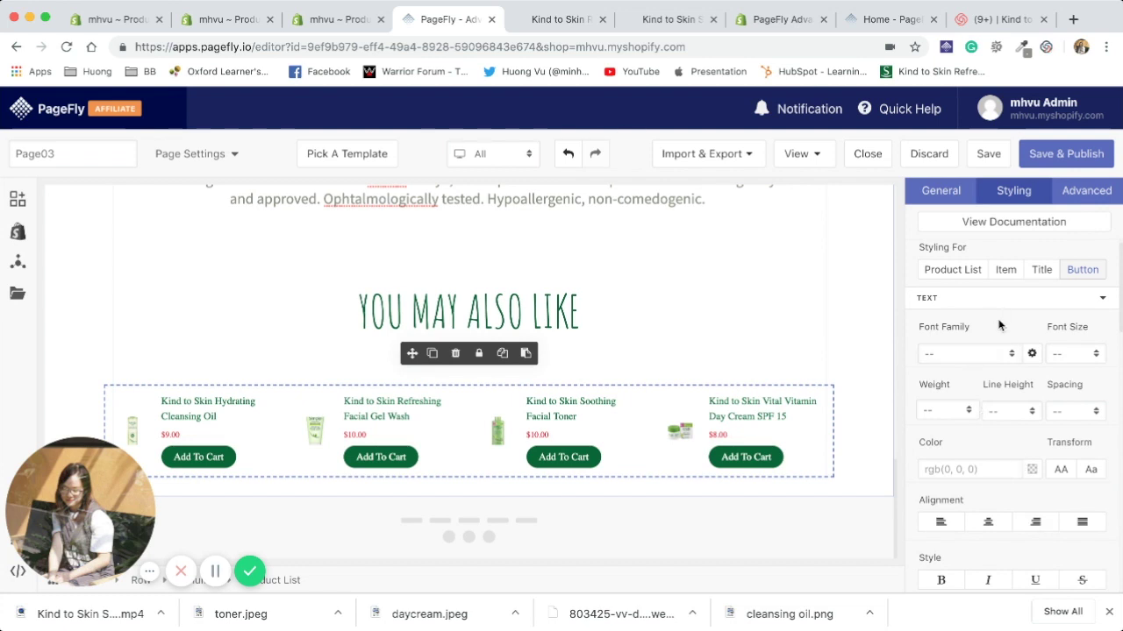
scroll(998, 326, up, 1)
click(1041, 281)
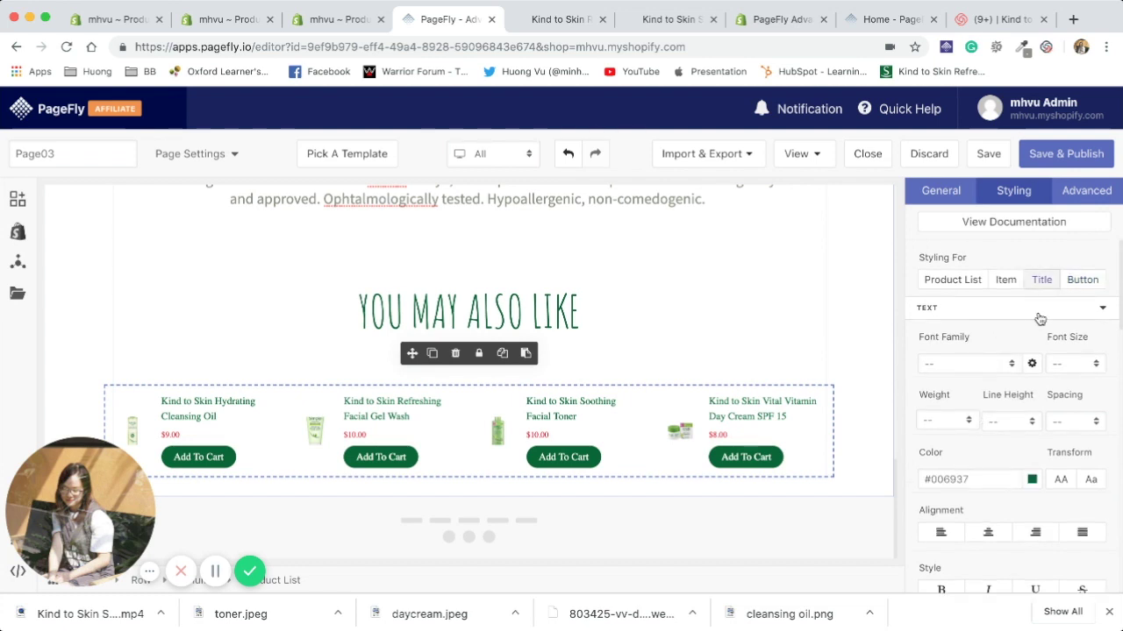
click(1013, 367)
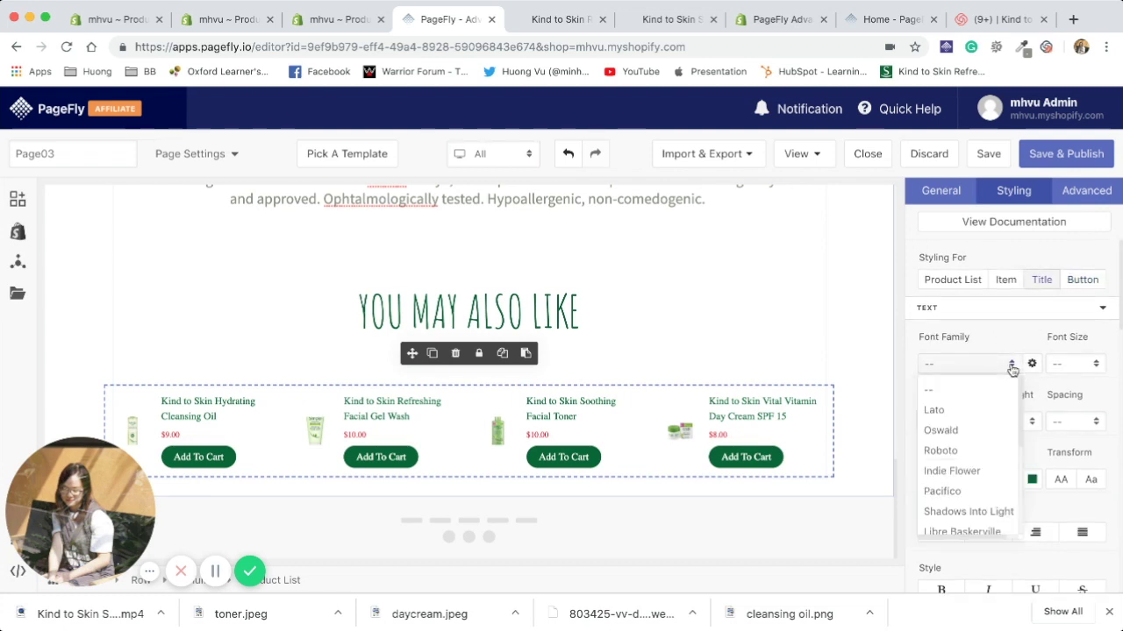
scroll(969, 465, down, 2)
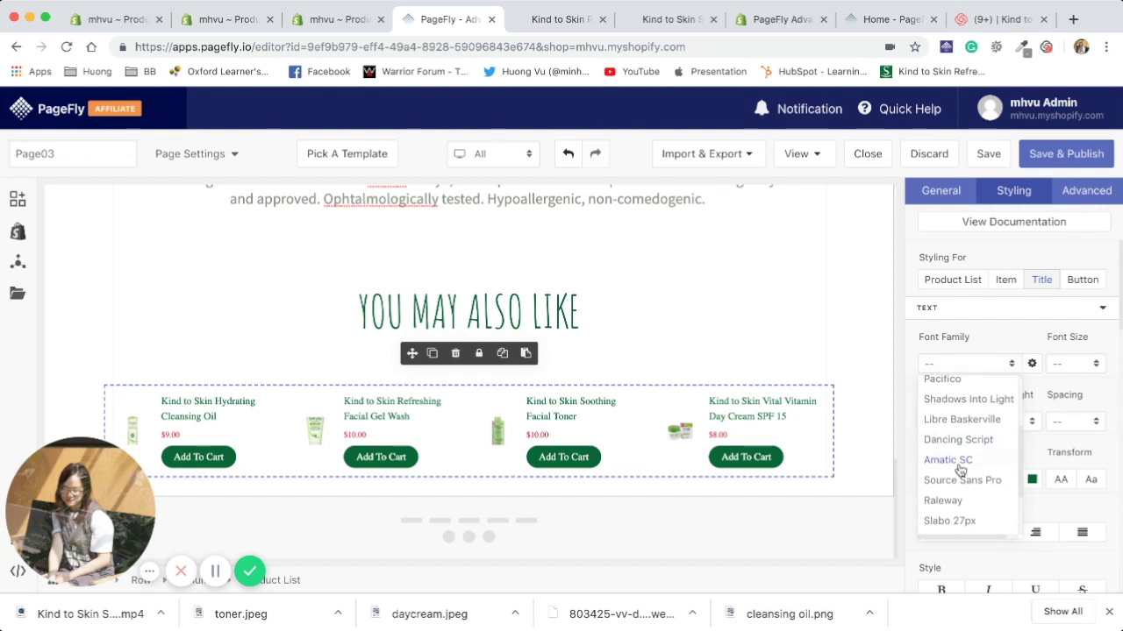
click(956, 465)
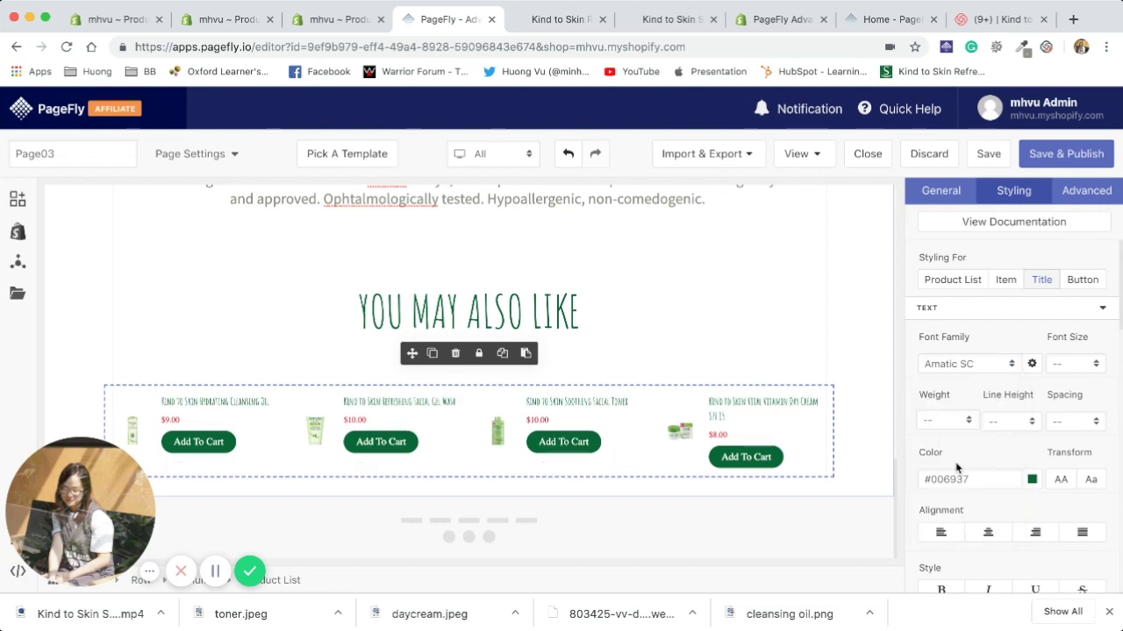
- Try the Open Sans Condensed font on the product list's titles
click(1000, 365)
scroll(991, 427, down, 2)
scroll(1000, 484, down, 2)
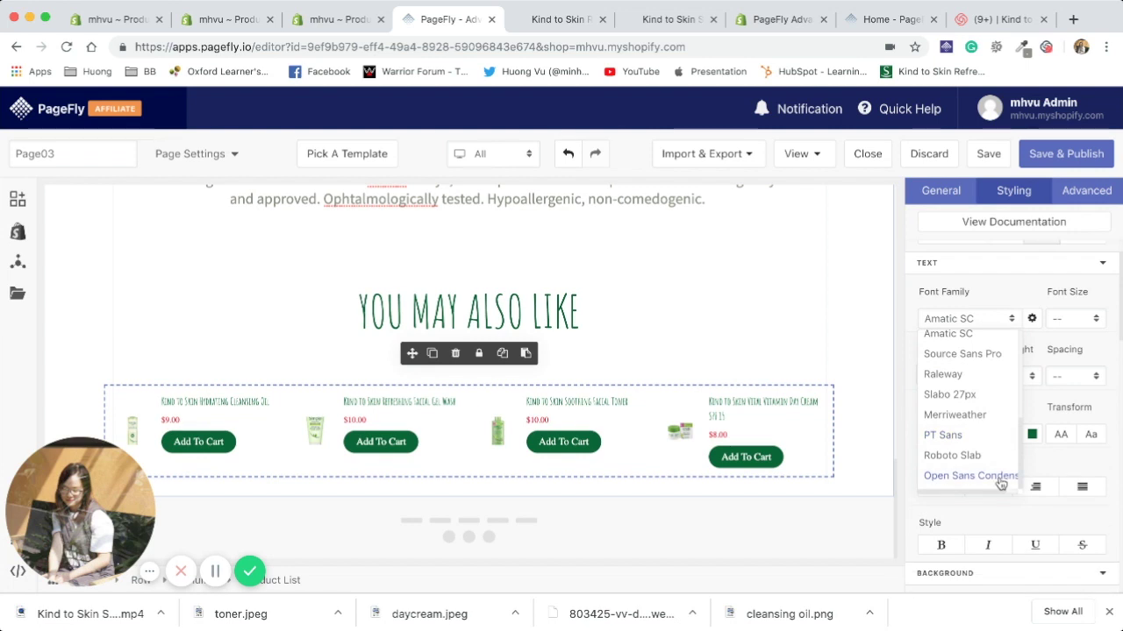
click(991, 476)
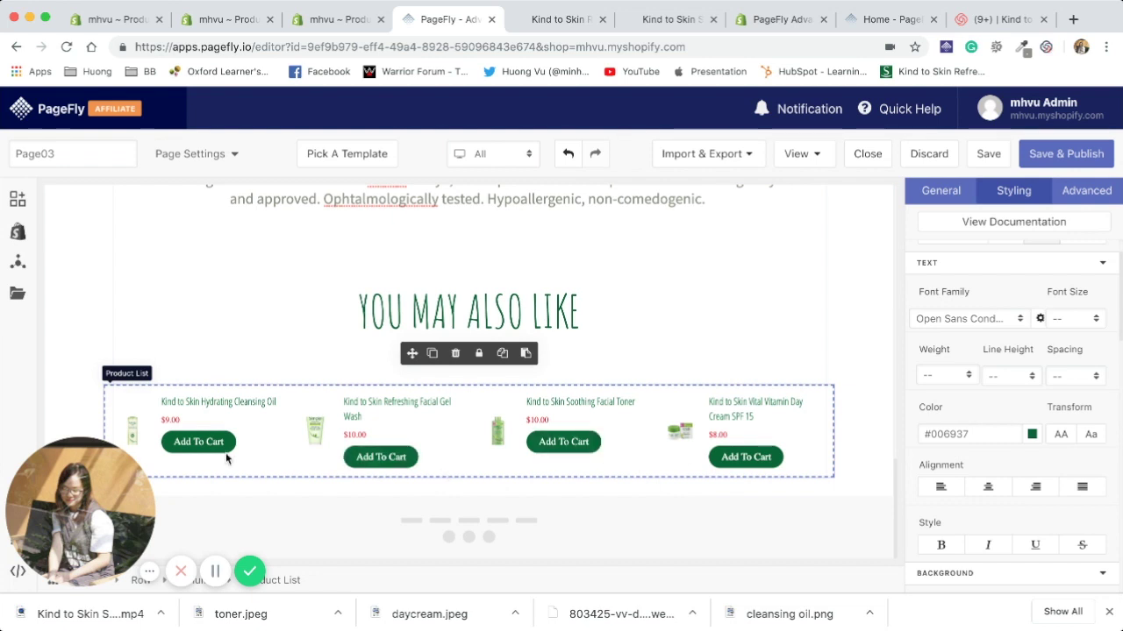
- Set the font family of the product list's titles to Source Sans Pro
click(983, 318)
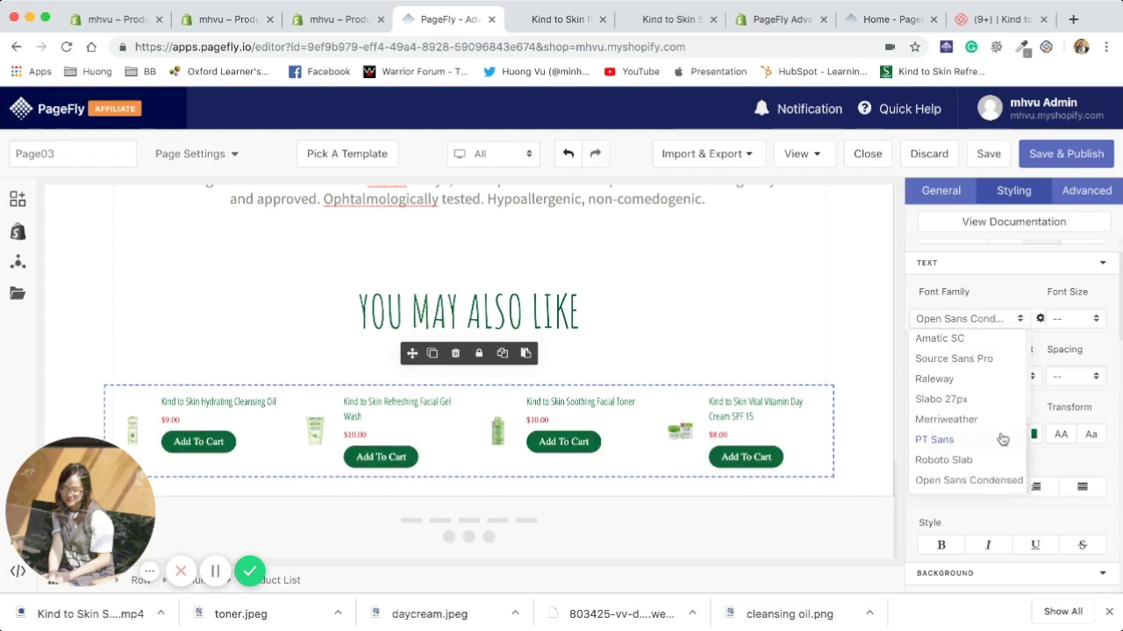
scroll(986, 383, up, 1)
click(953, 376)
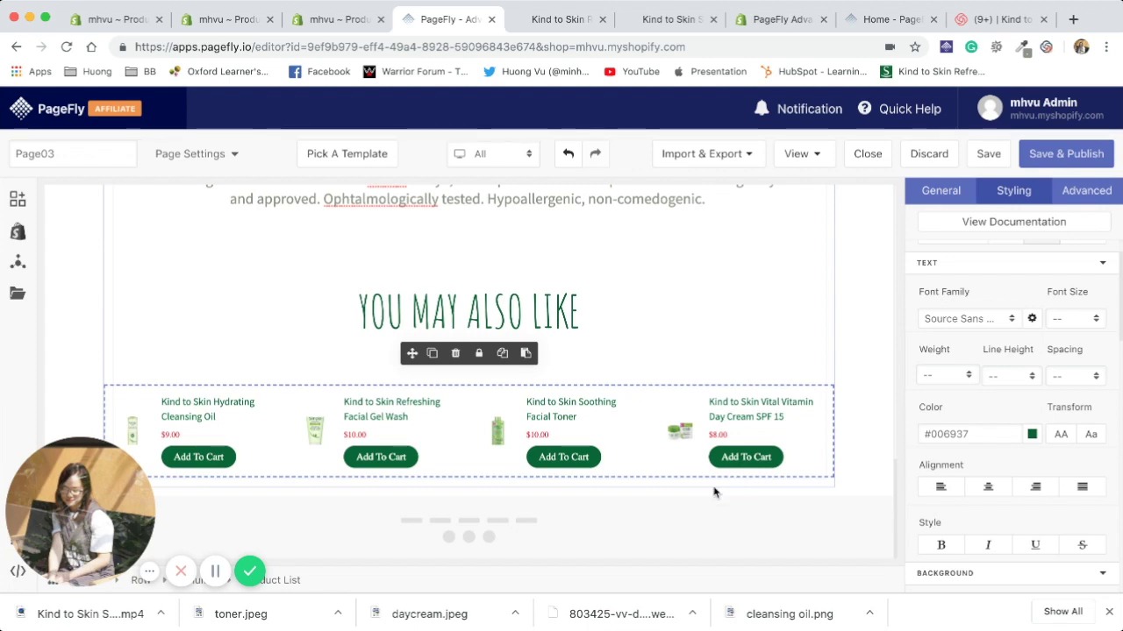
- Save and publish the product page and open its live version
scroll(699, 419, up, 20)
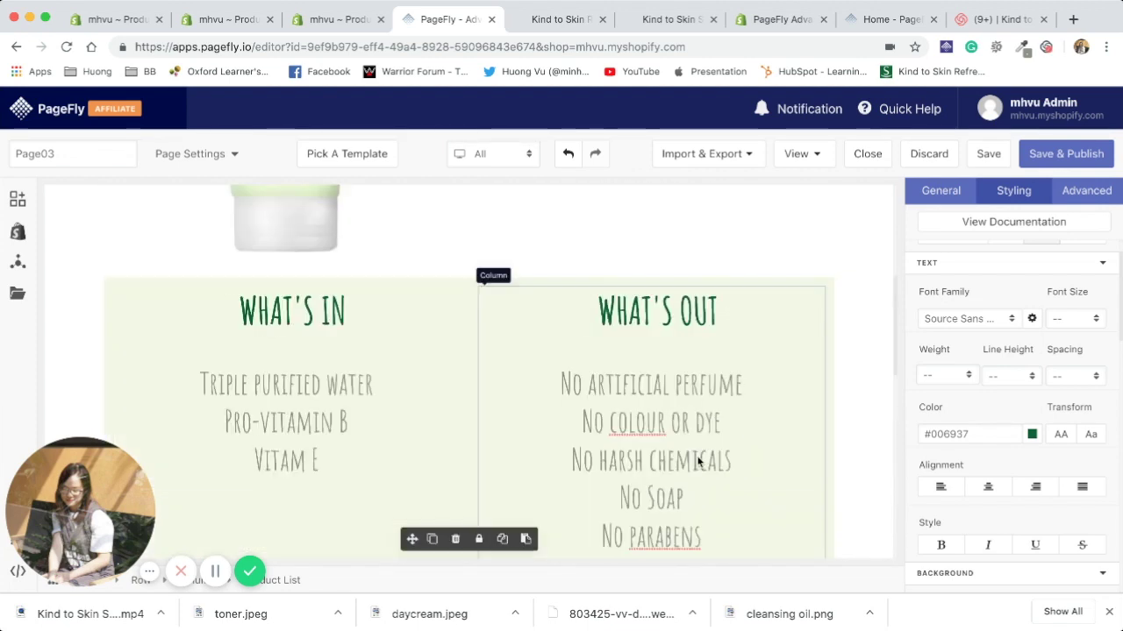
scroll(697, 538, down, 20)
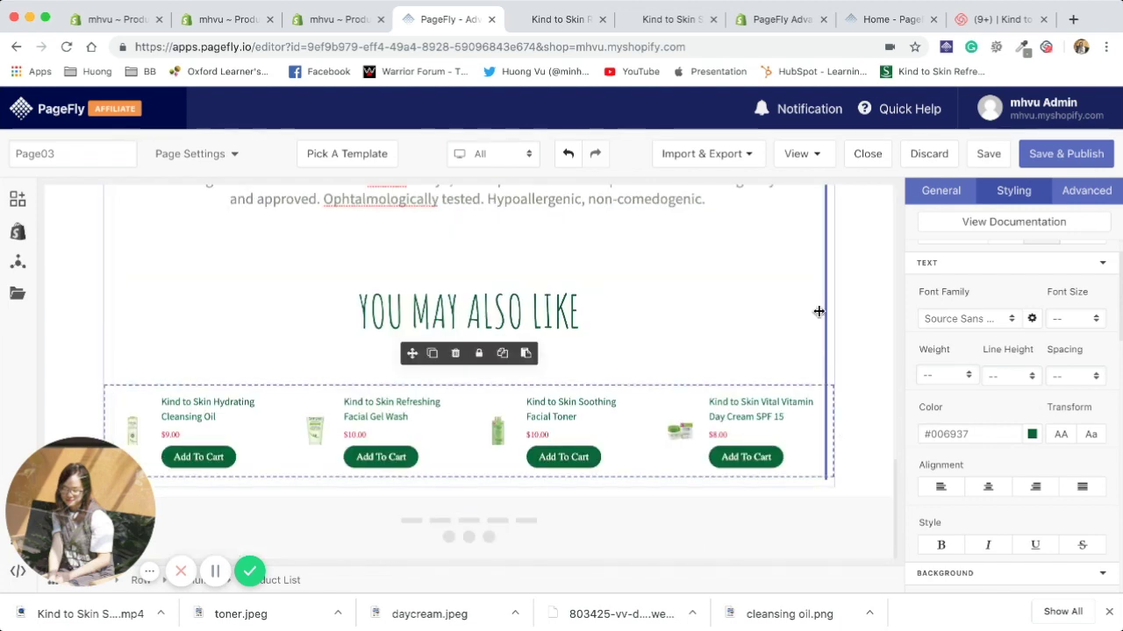
click(1049, 156)
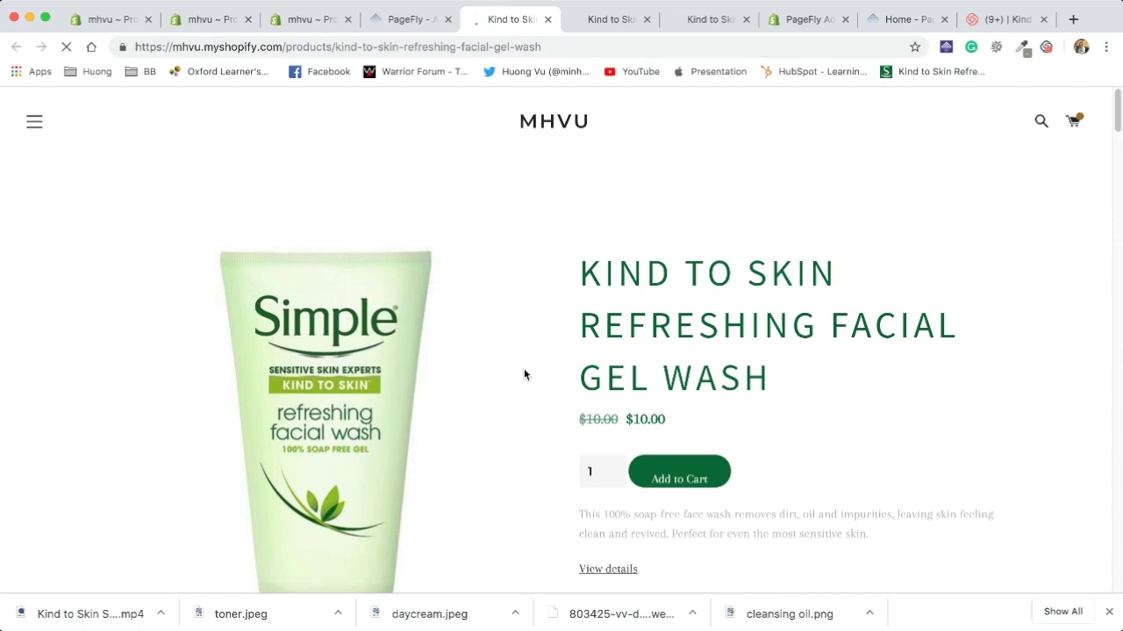
- Review the live product page's header, What's In and What's Out columns, information tabs and related products
scroll(523, 386, down, 5)
scroll(523, 388, down, 15)
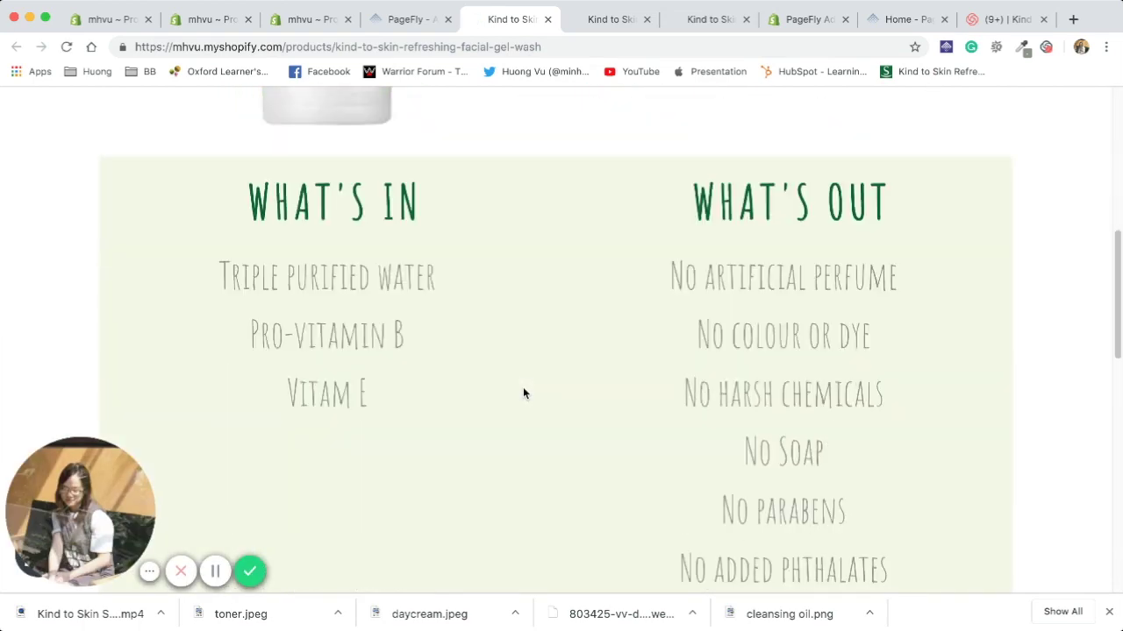
scroll(522, 392, up, 10)
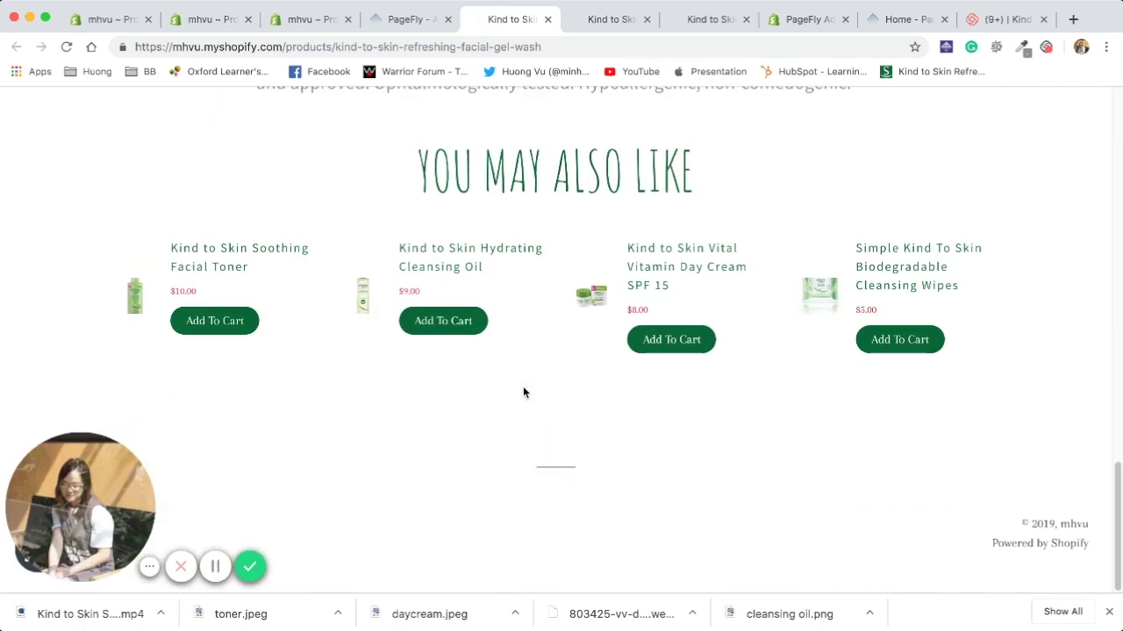
scroll(522, 392, up, 6)
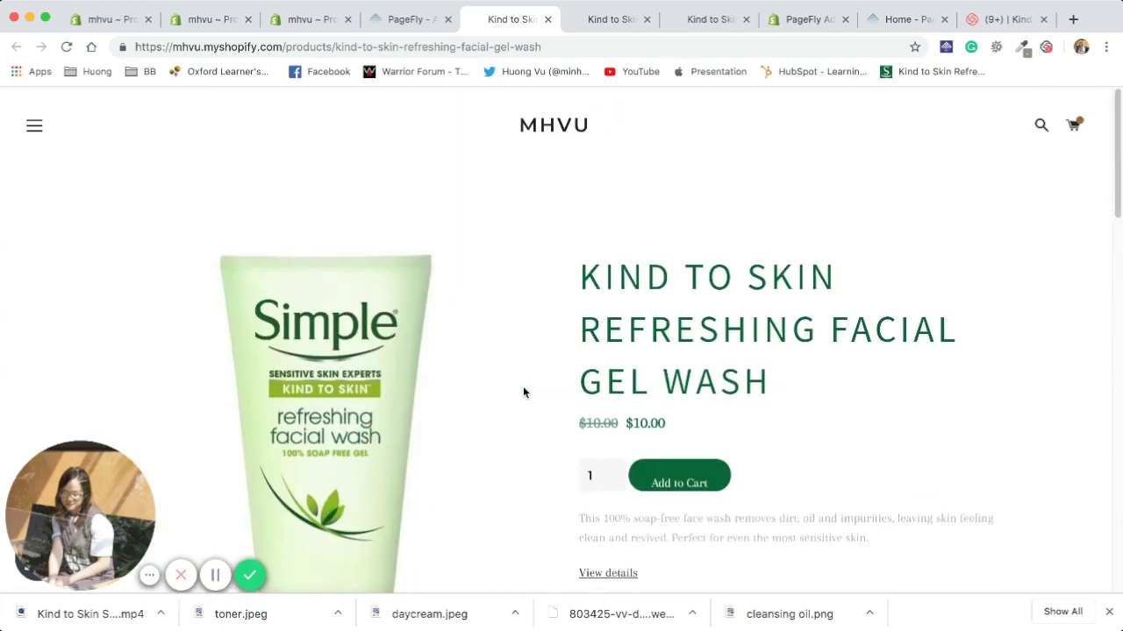
scroll(522, 392, down, 8)
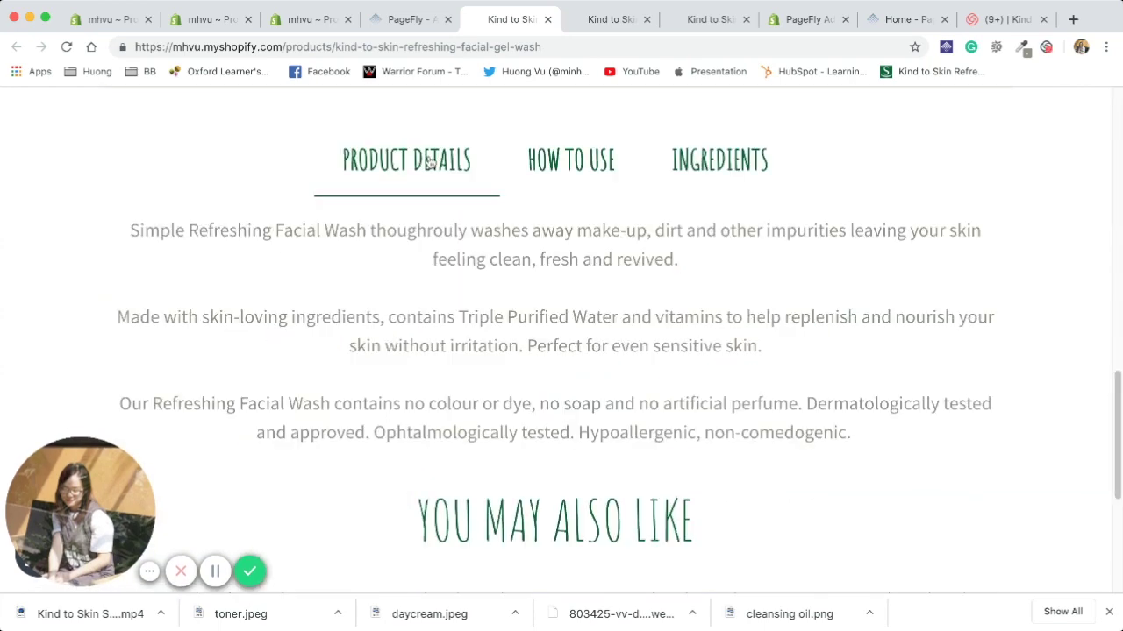
scroll(664, 250, up, 8)
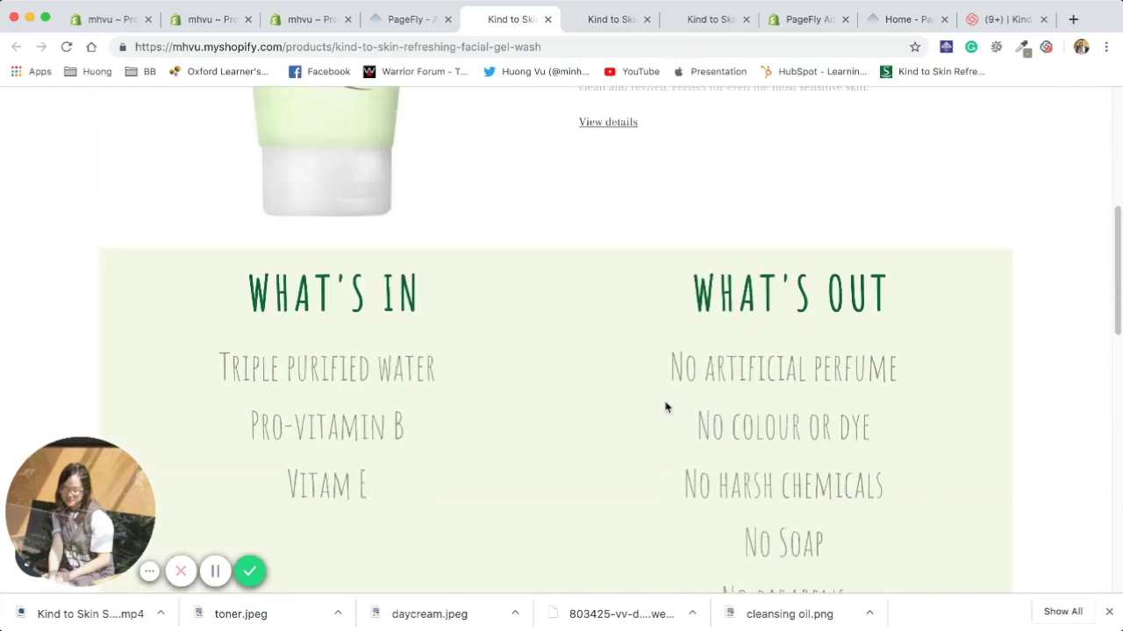
scroll(664, 428, down, 5)
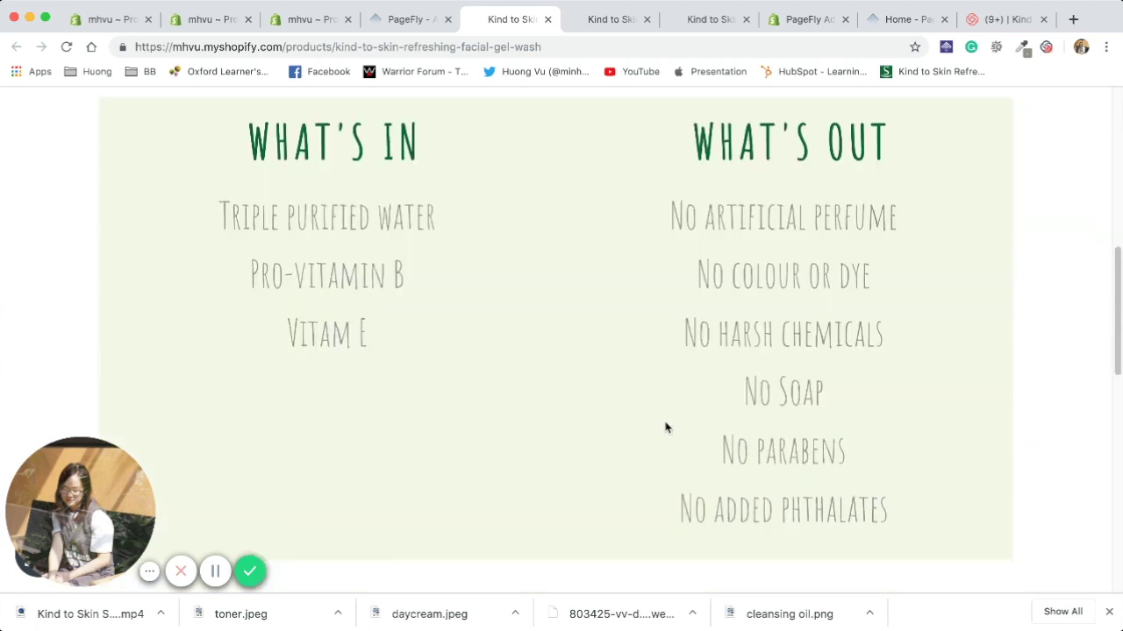
scroll(665, 427, down, 5)
- Check the How To Use, Ingredients and Product Details tabs on the live page, plus the related products below them
click(553, 410)
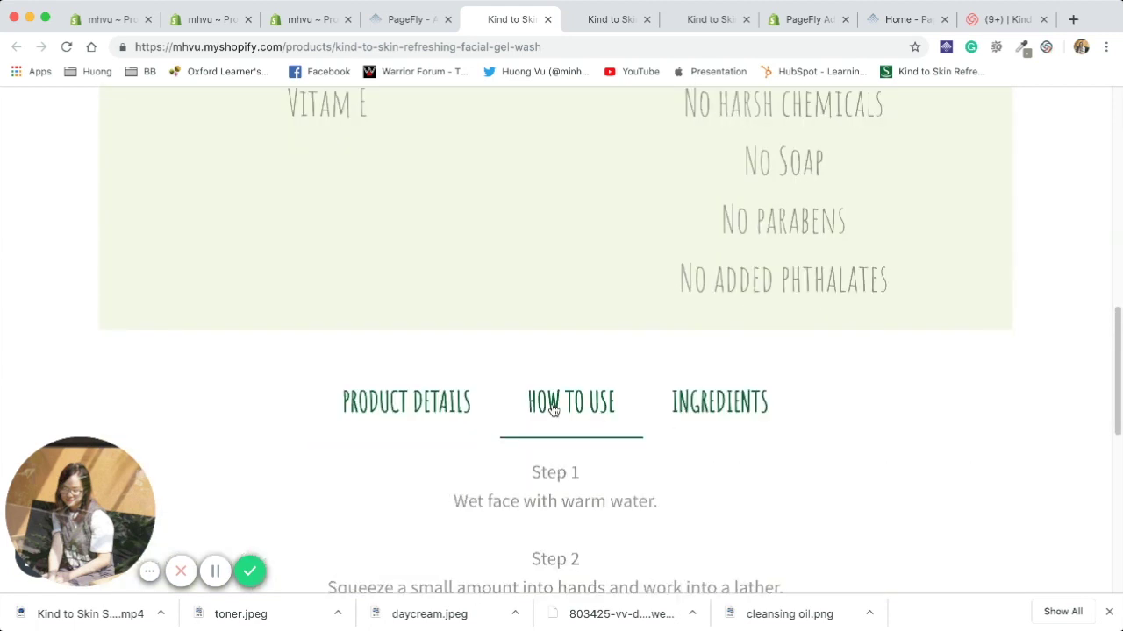
click(732, 419)
click(395, 420)
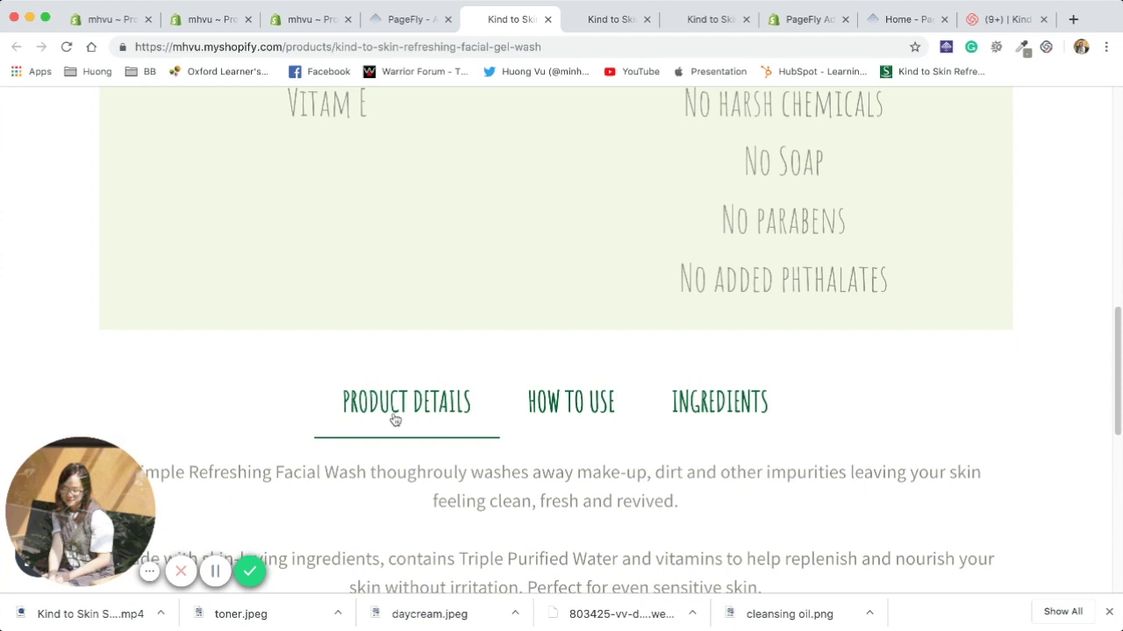
scroll(579, 417, down, 3)
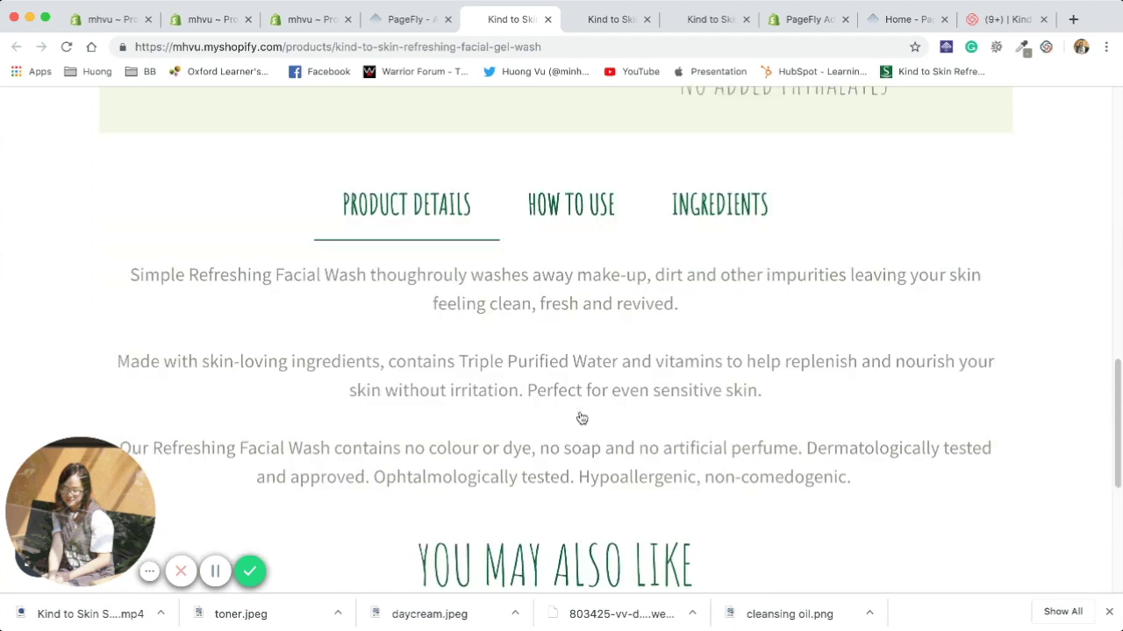
scroll(580, 417, down, 6)
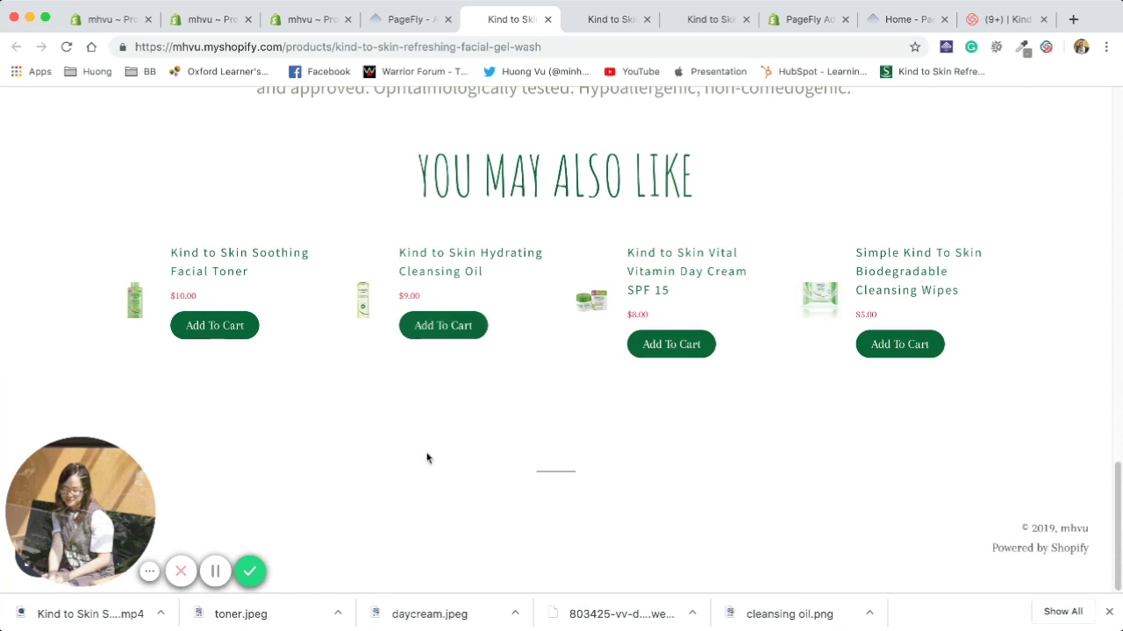
scroll(426, 459, up, 10)
scroll(426, 459, up, 12)
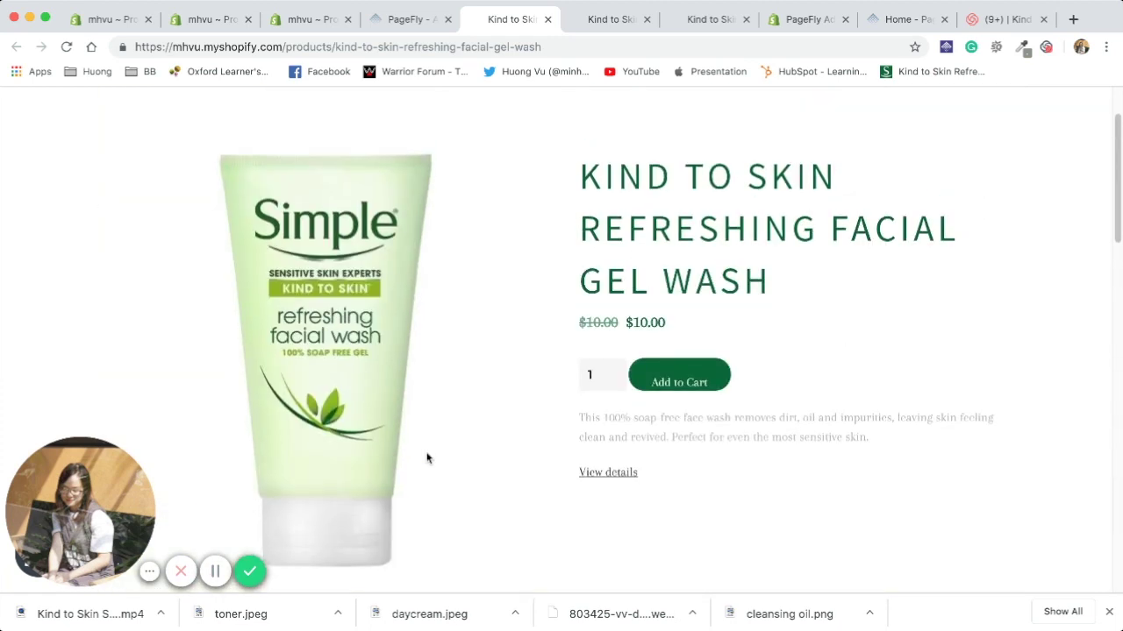
- Test adding Kind to Skin Hydrating Cleansing Oil to the cart from the related products, and close the cart
scroll(426, 458, down, 15)
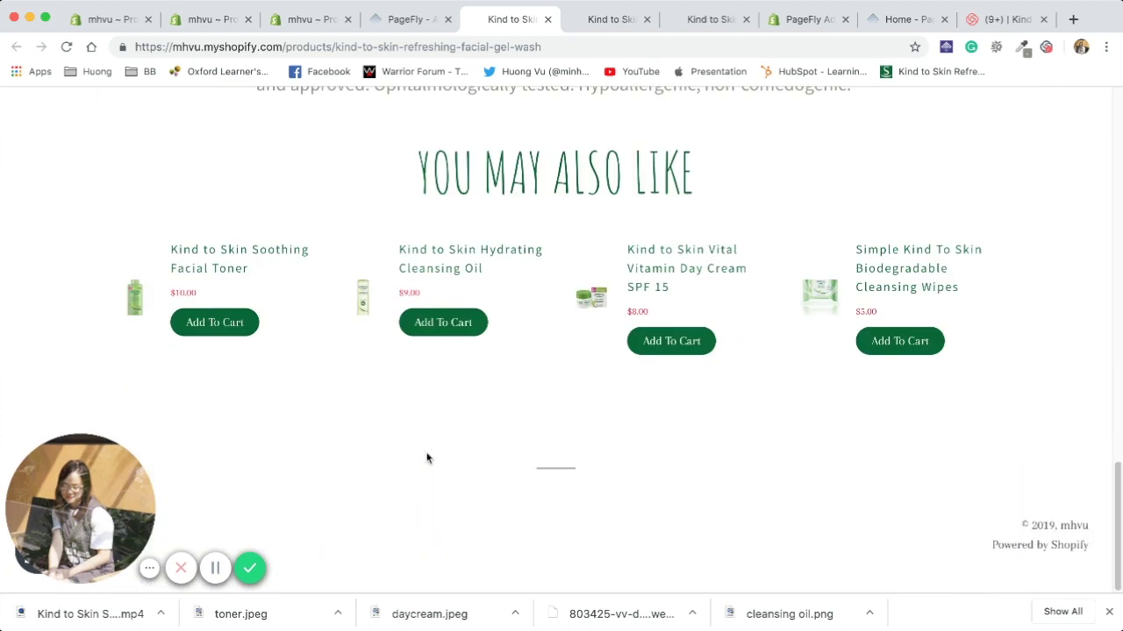
click(441, 326)
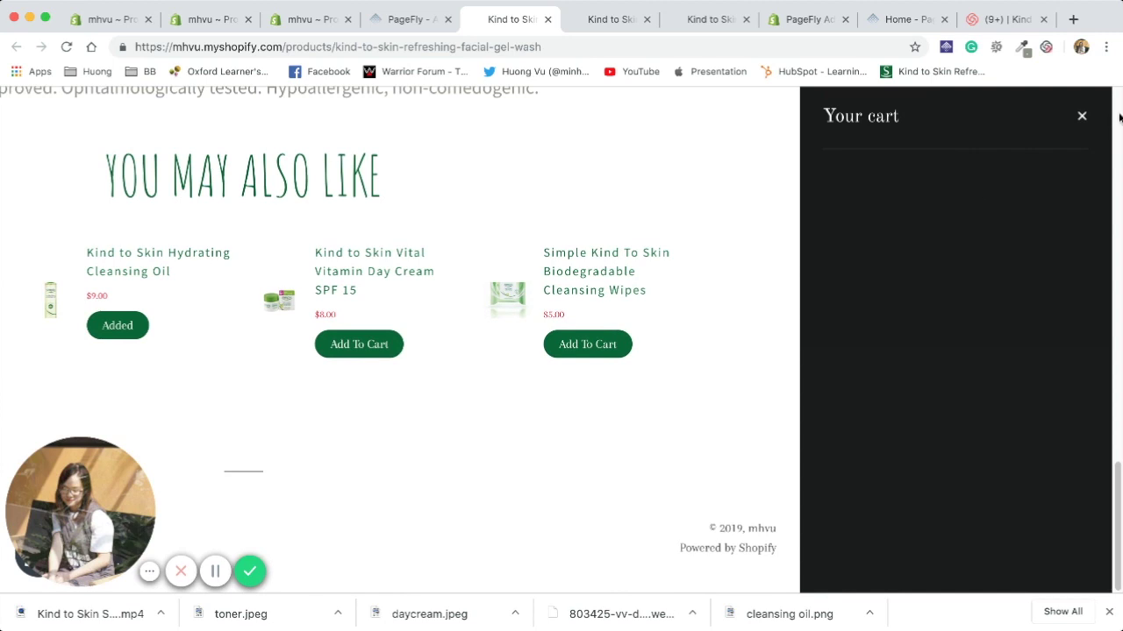
click(1081, 116)
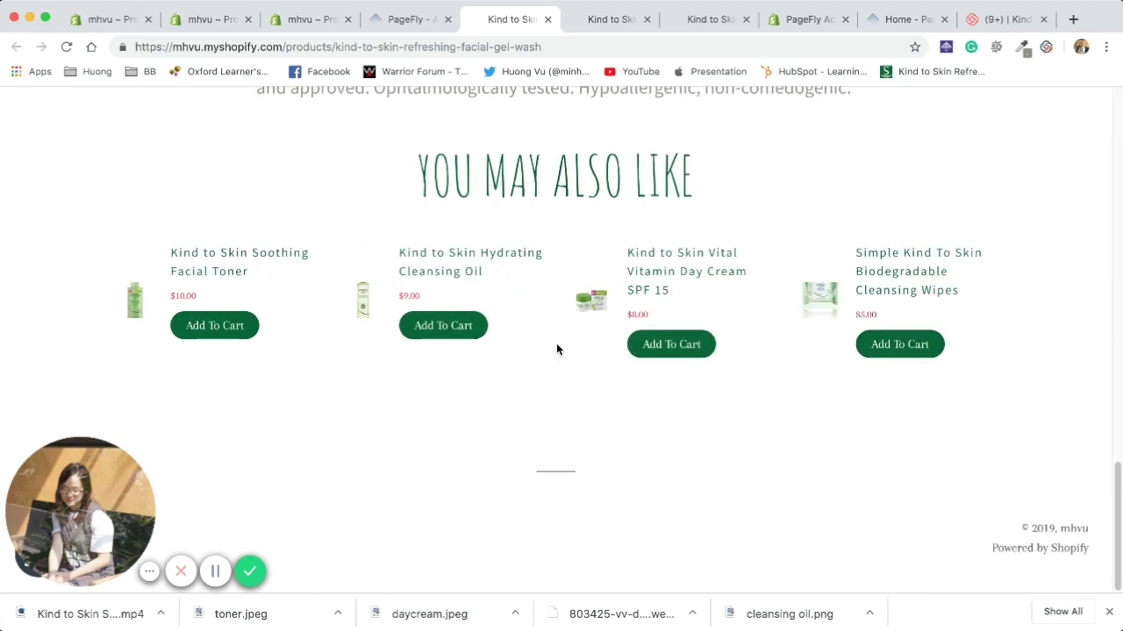
scroll(556, 350, up, 20)
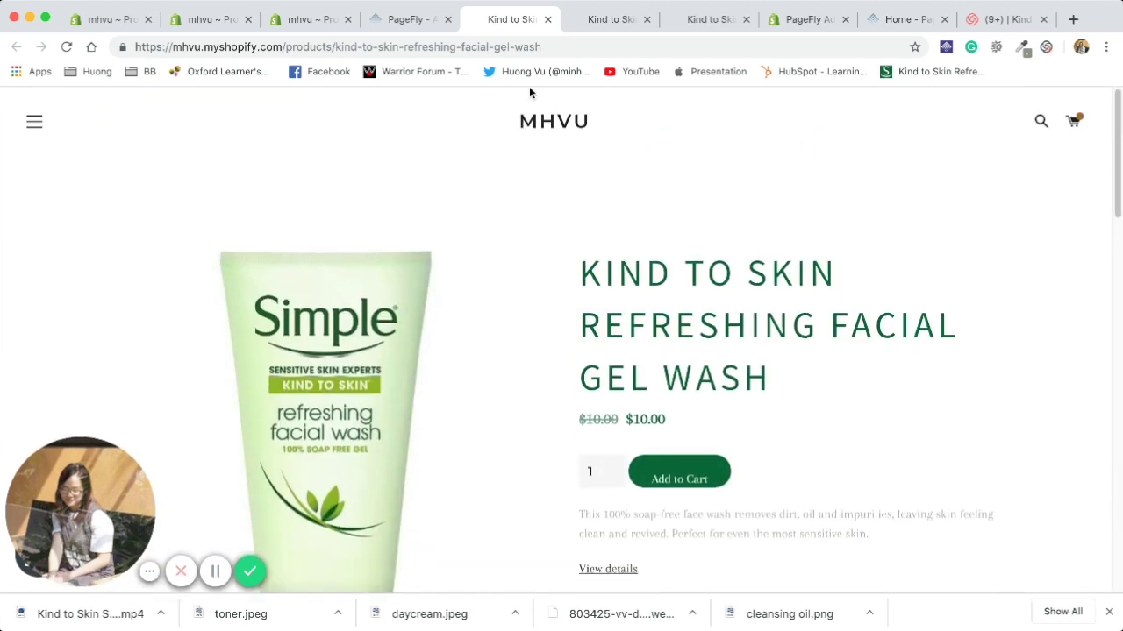
- Compare the live page with the other open version of the facial gel wash page and return to the PageFly editor
click(599, 26)
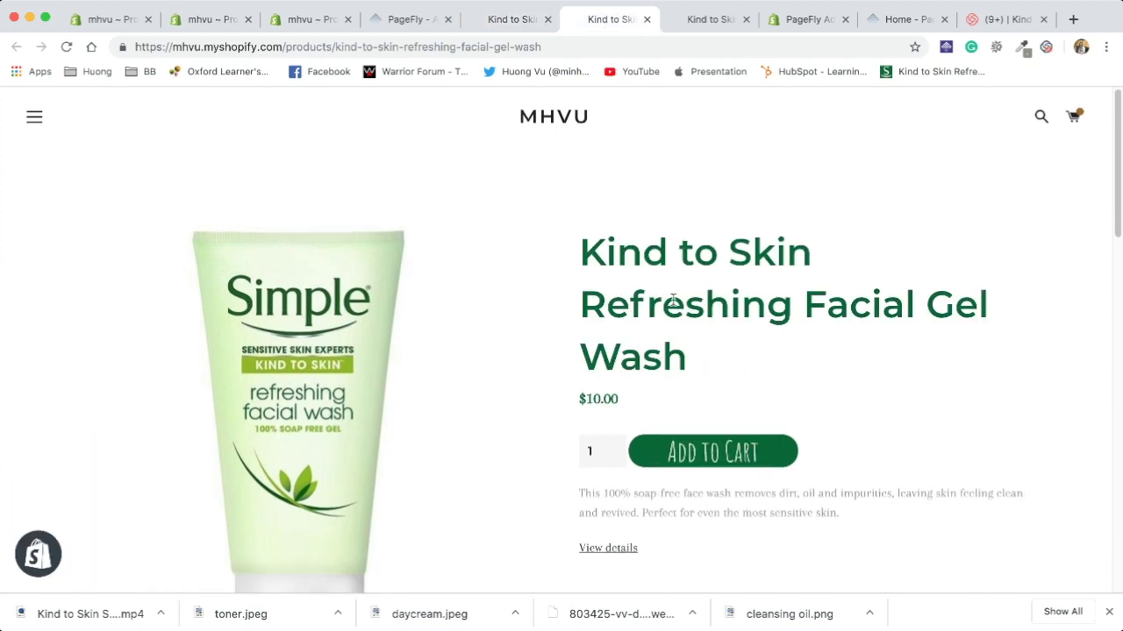
scroll(657, 321, down, 15)
scroll(659, 321, up, 15)
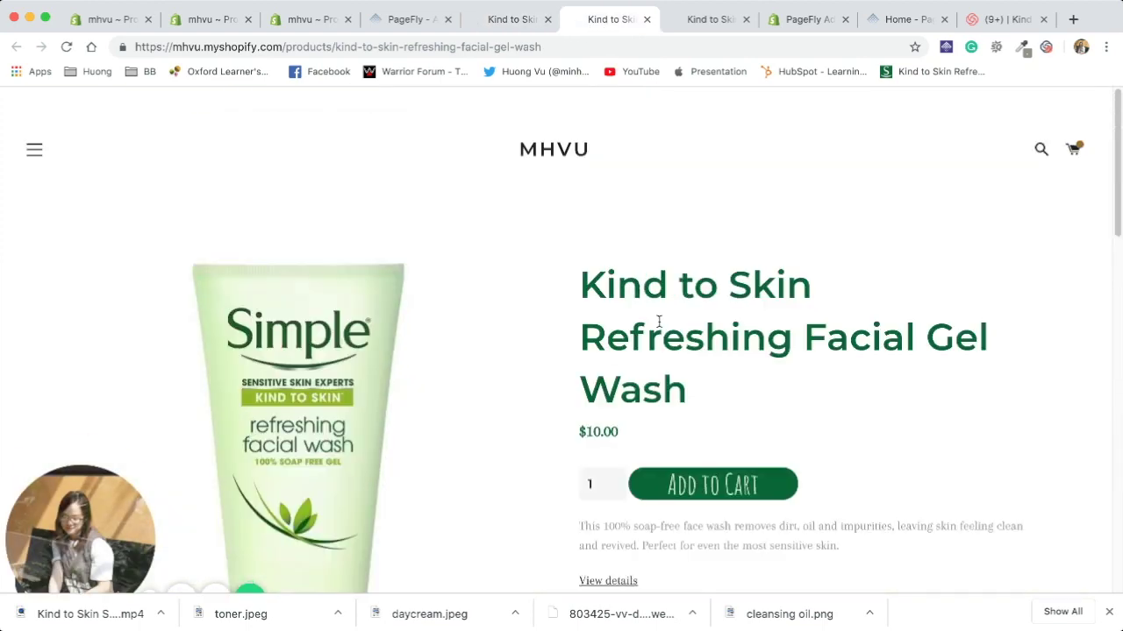
scroll(657, 321, down, 20)
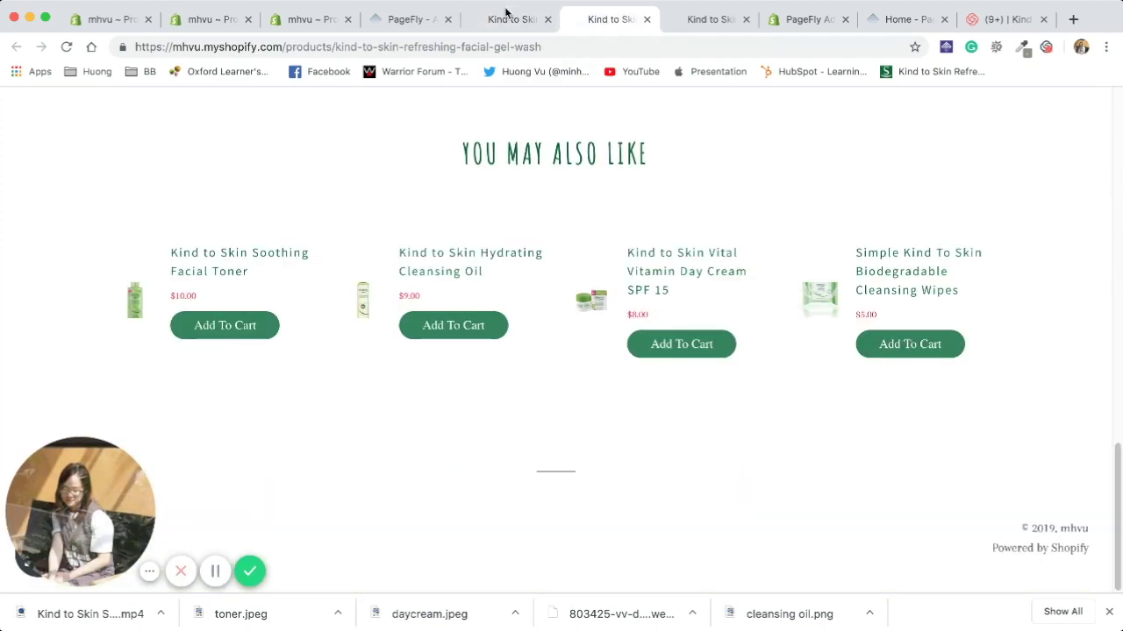
scroll(519, 265, up, 20)
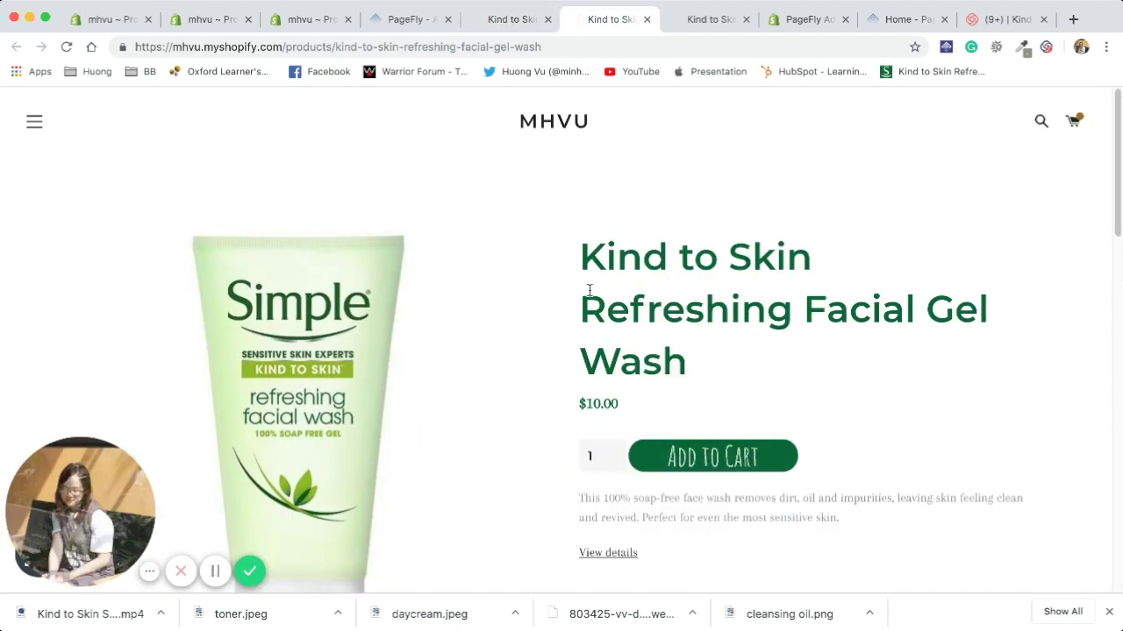
scroll(589, 289, down, 20)
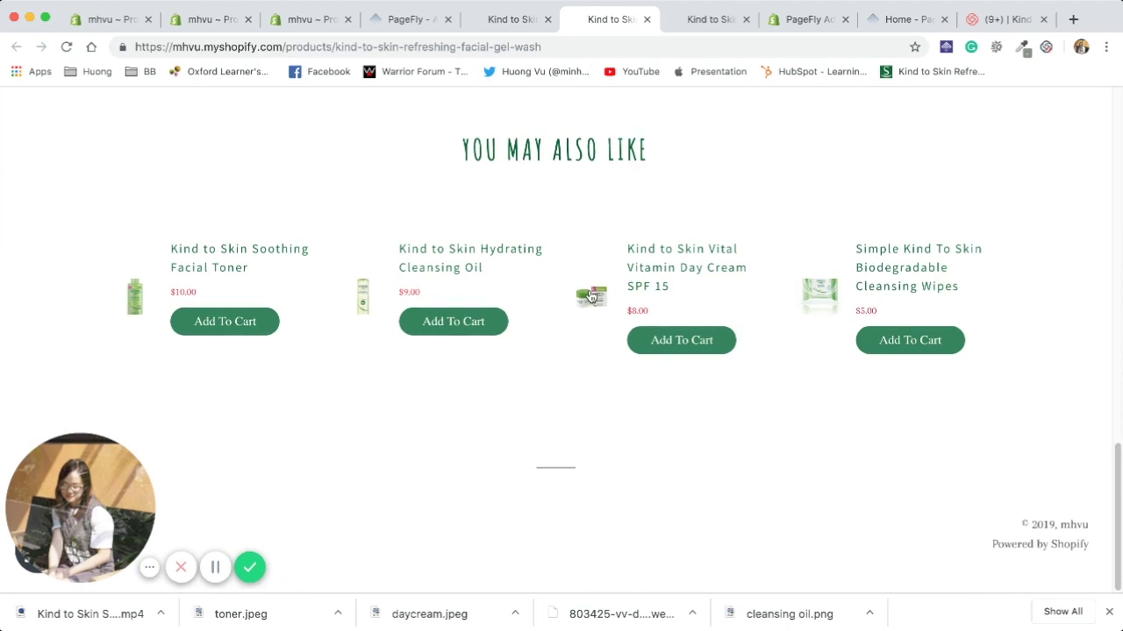
scroll(545, 131, up, 5)
click(500, 16)
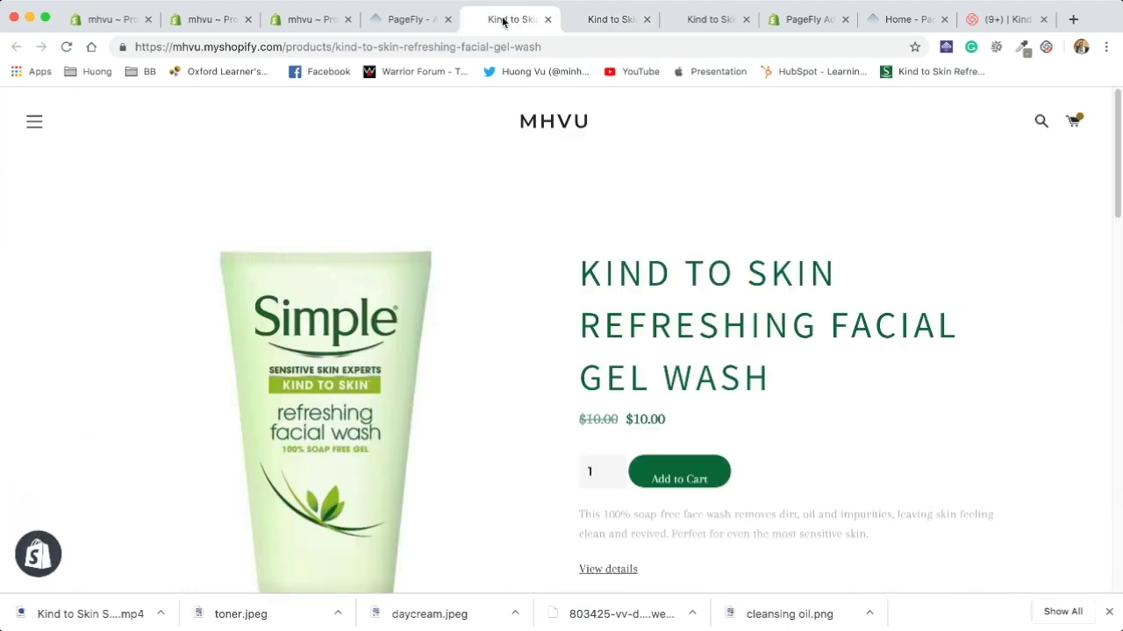
click(399, 17)
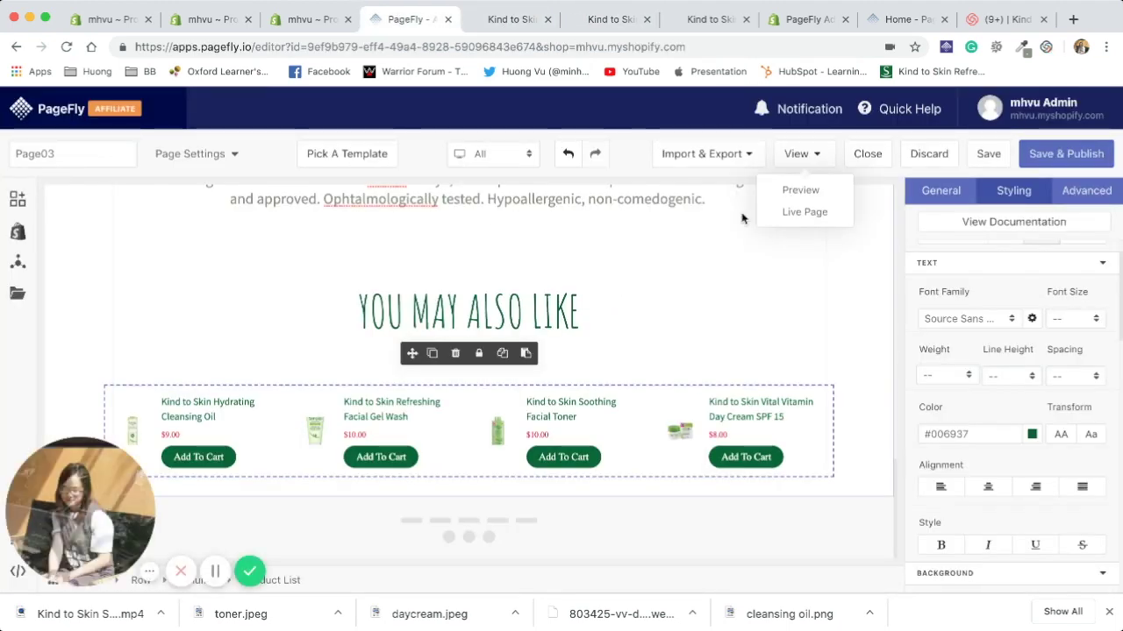
- Close the product page editor and open the page with the make-up and skin care banner for editing from the dashboard
click(871, 159)
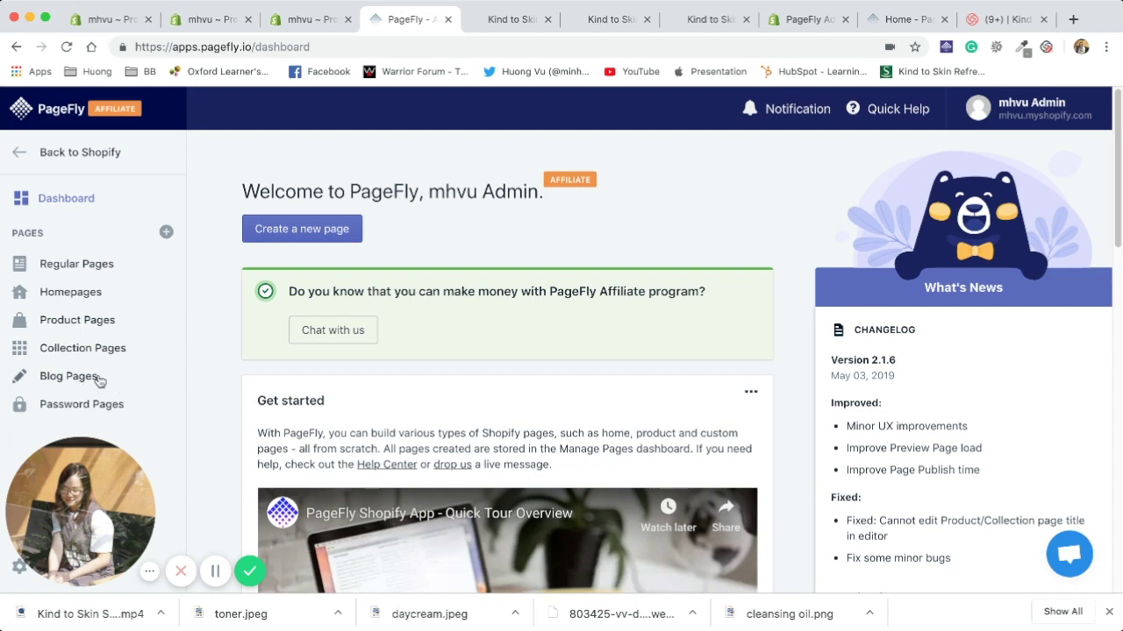
scroll(99, 380, down, 1)
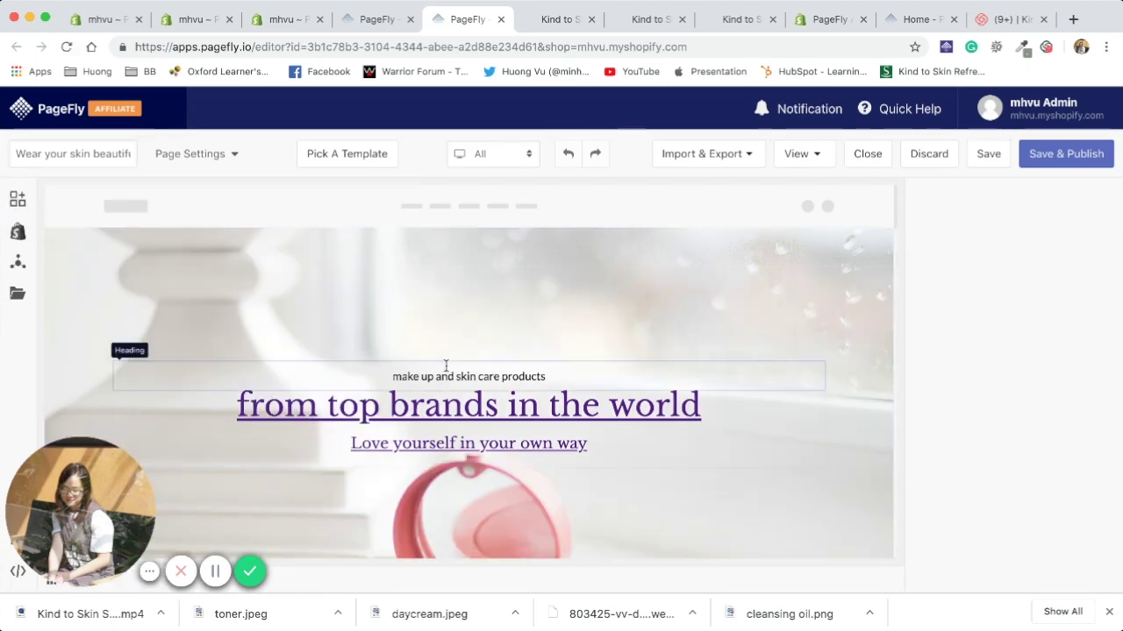
- Look through the page's banner, product image columns, Marie Forleo section, customer testimonials and latest blog posts
scroll(446, 366, down, 1)
scroll(446, 368, down, 5)
scroll(446, 368, up, 5)
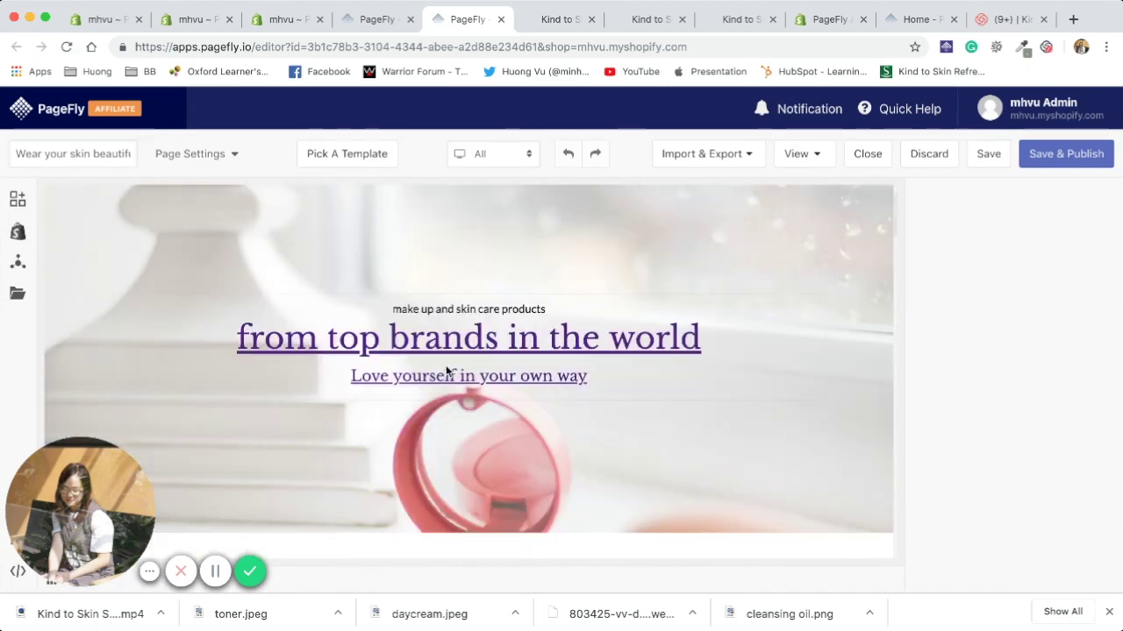
scroll(546, 368, down, 3)
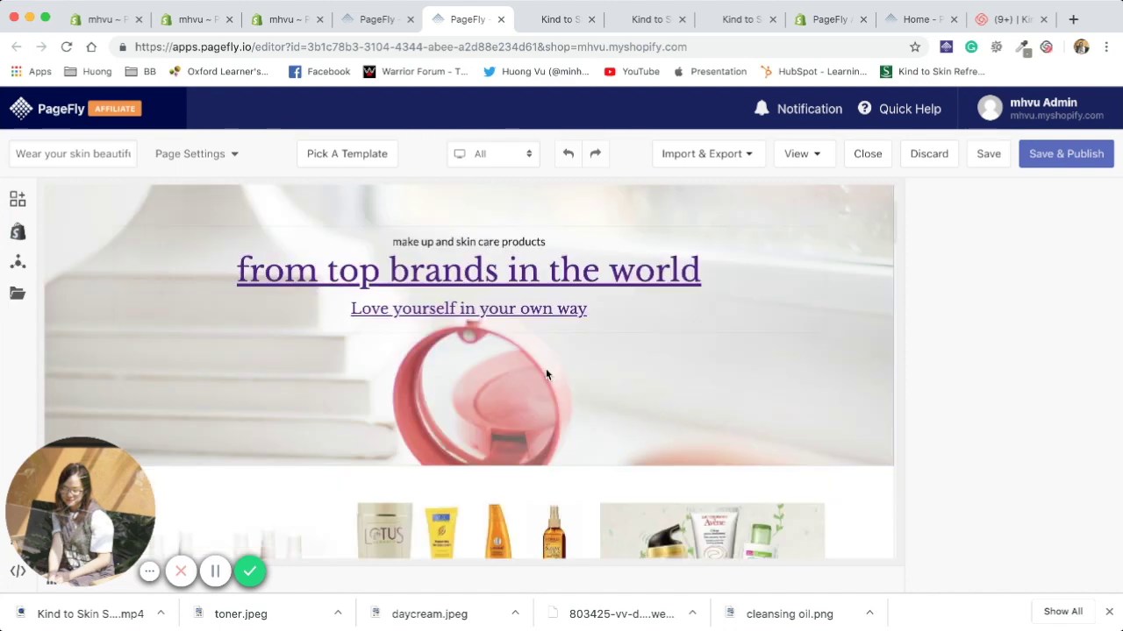
scroll(545, 375, down, 4)
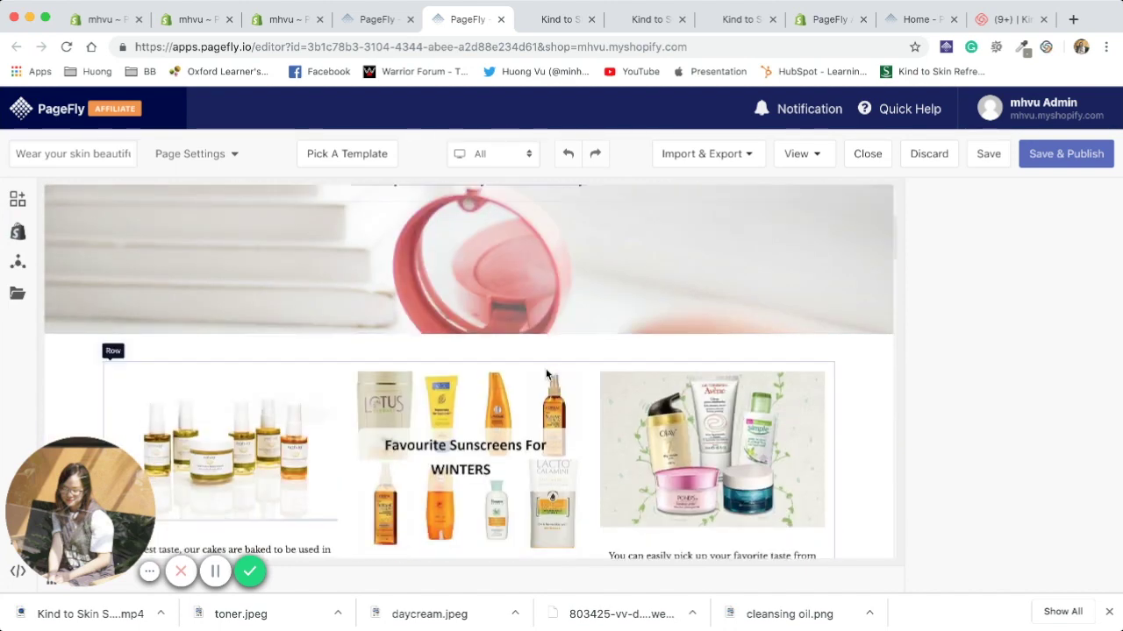
scroll(545, 372, down, 15)
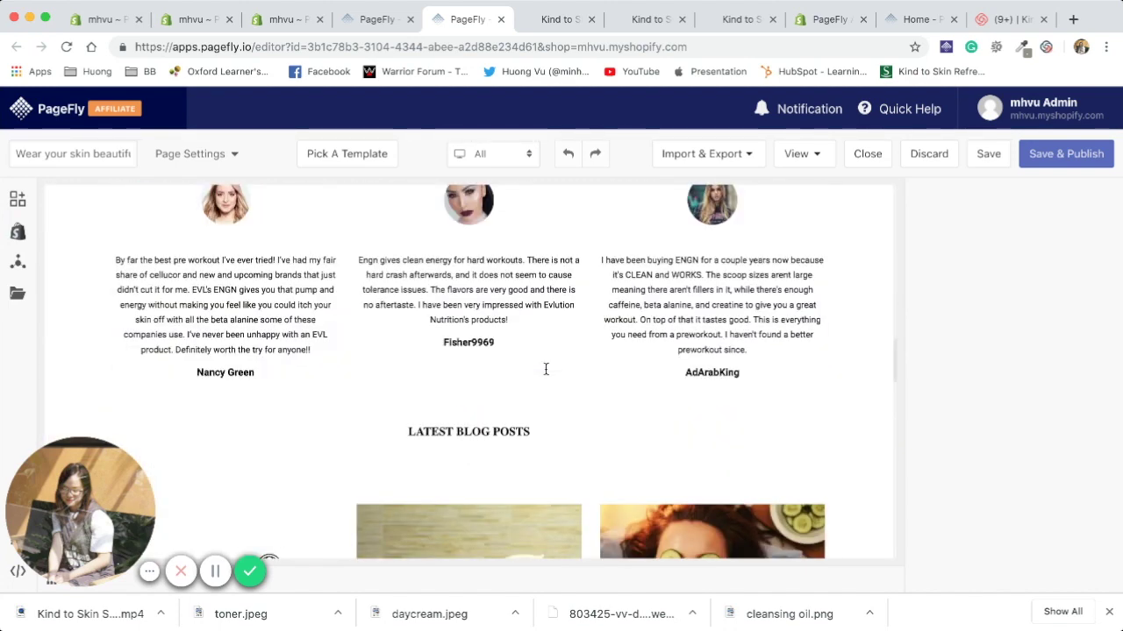
scroll(545, 368, down, 8)
scroll(546, 368, up, 20)
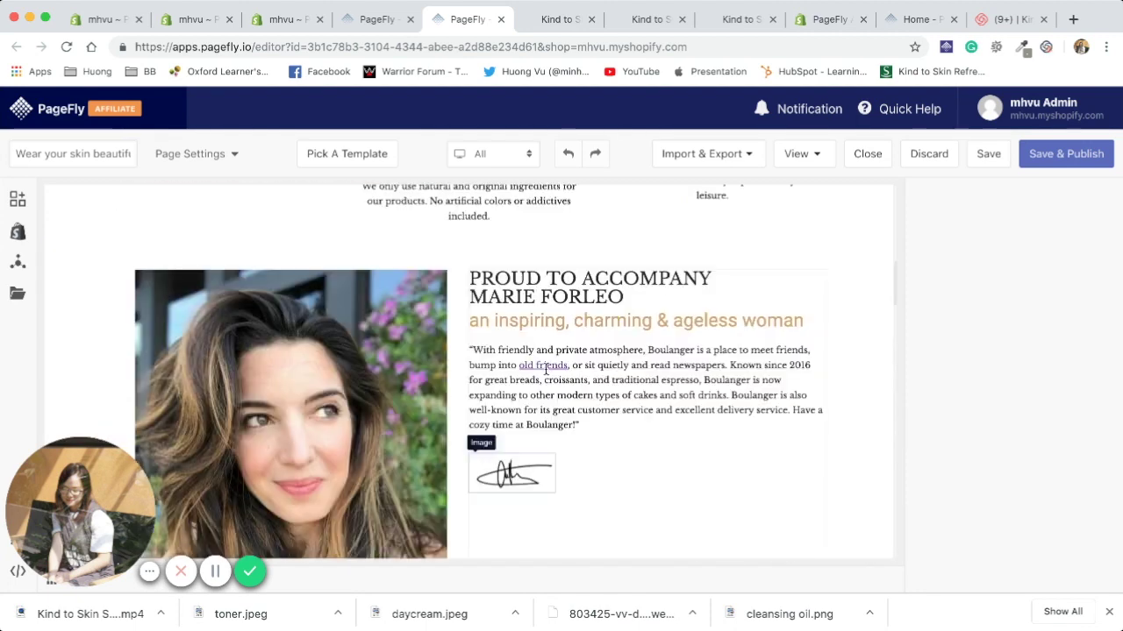
scroll(546, 368, up, 5)
- View the page's Custom CSS and Custom Javascript areas in the Custom Code Editor and close it, discarding changes
drag(89, 471, 177, 383)
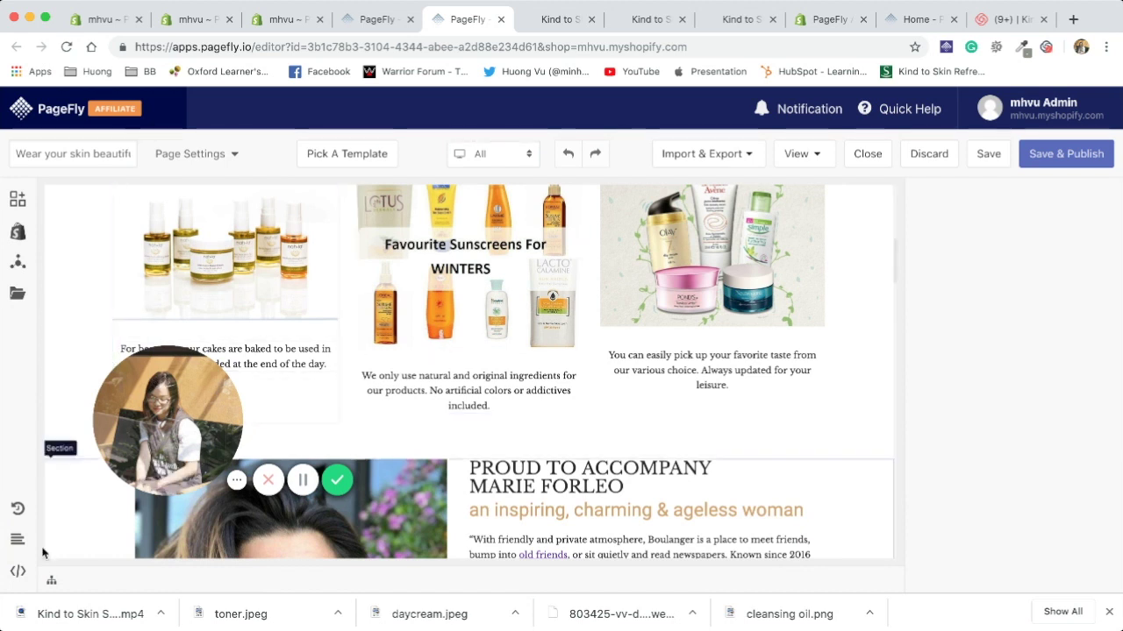
click(17, 571)
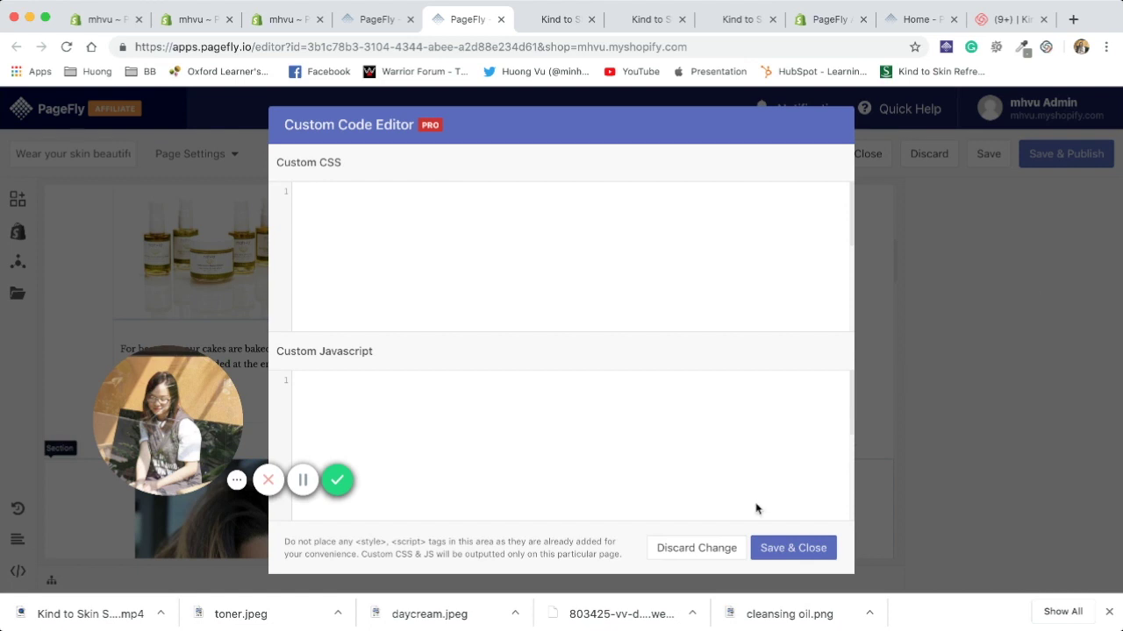
click(700, 550)
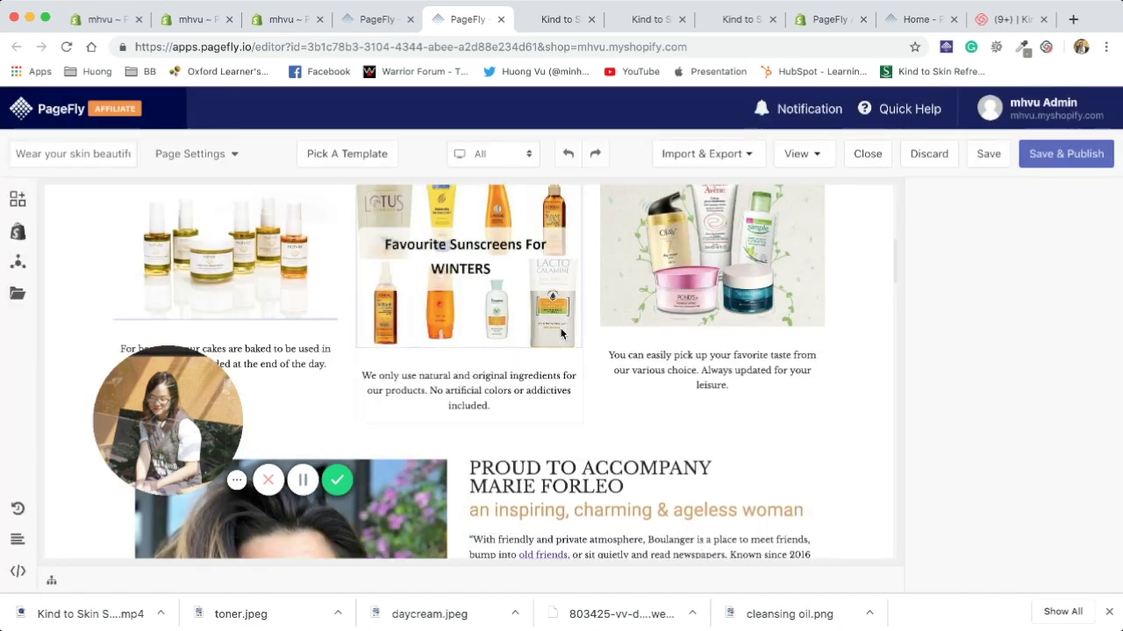
- Review the live facial gel wash page again, from the product header through the What's In columns and tabs to the related products
click(556, 21)
click(465, 20)
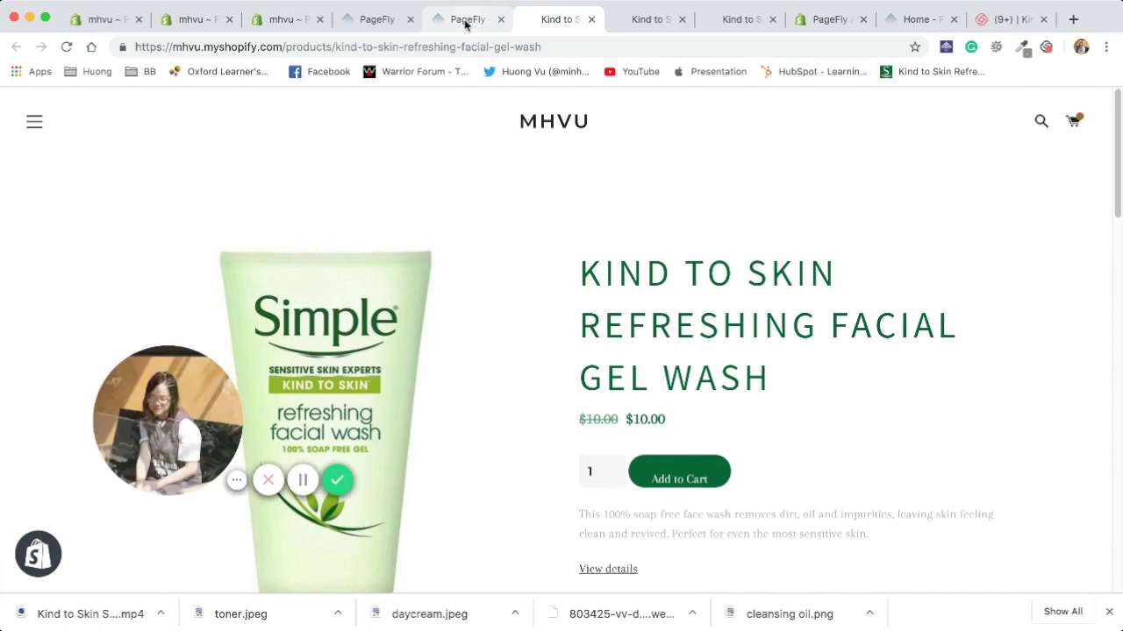
click(561, 20)
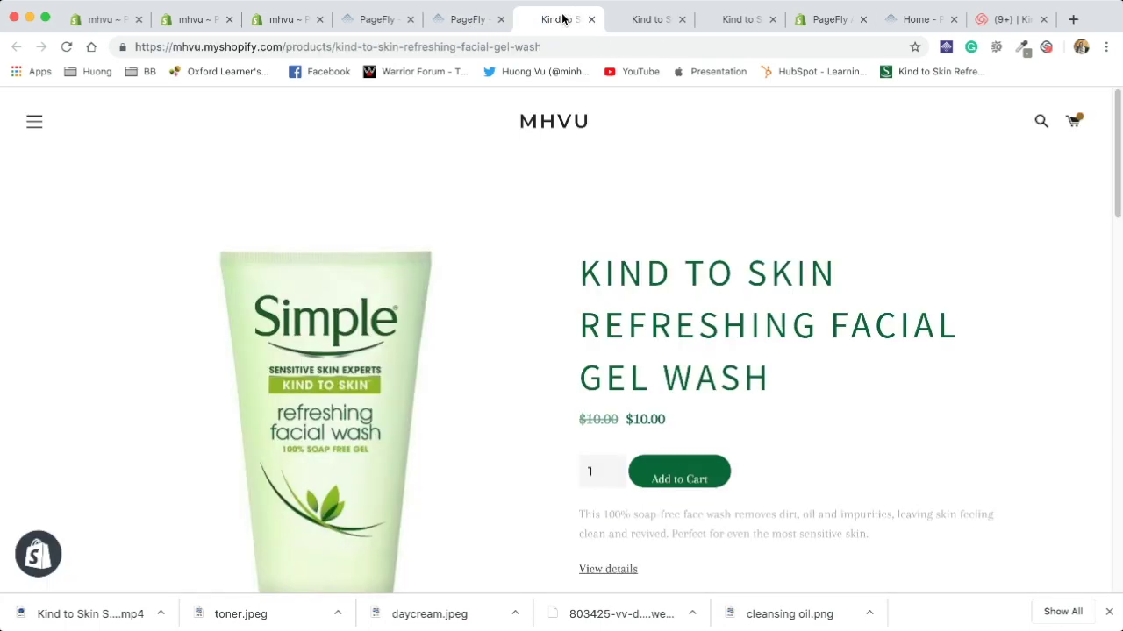
scroll(501, 261, down, 20)
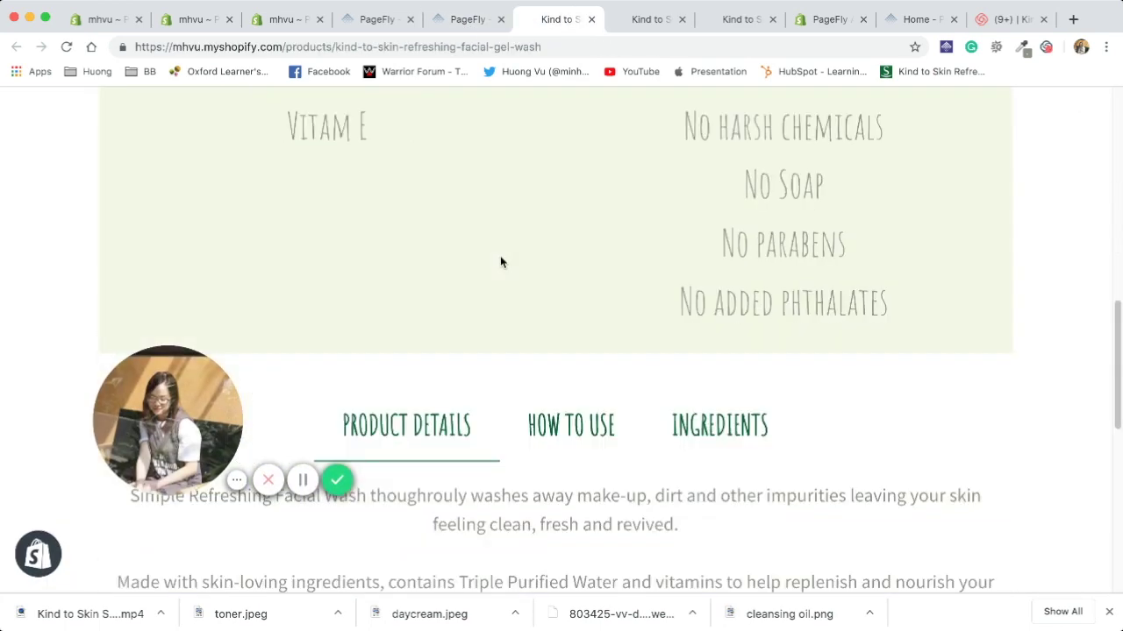
scroll(501, 261, up, 20)
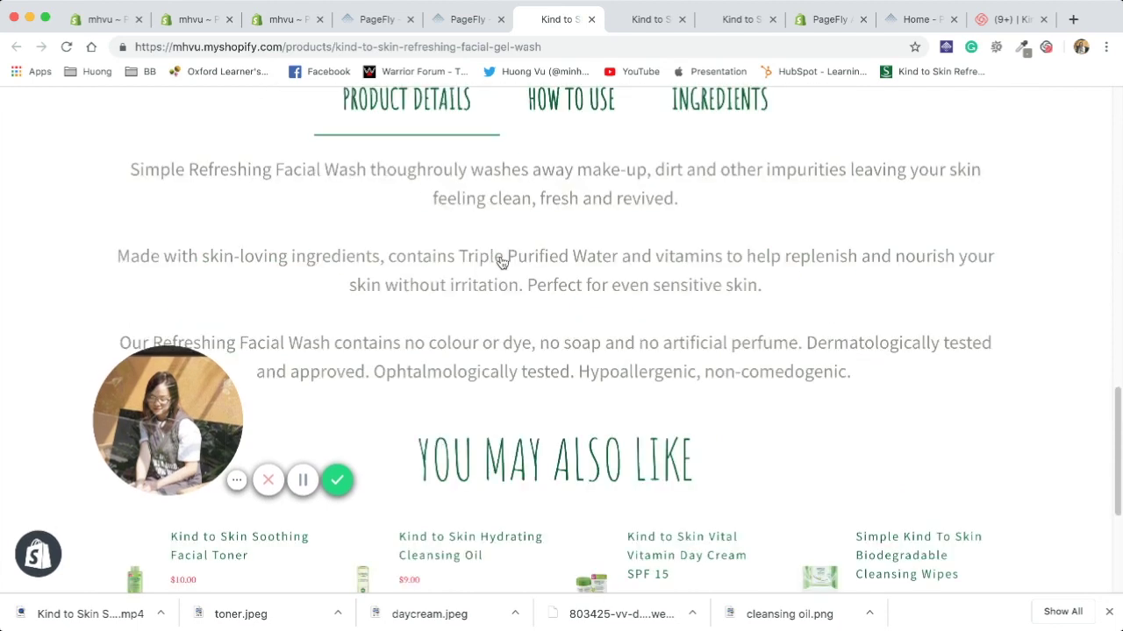
scroll(501, 262, down, 3)
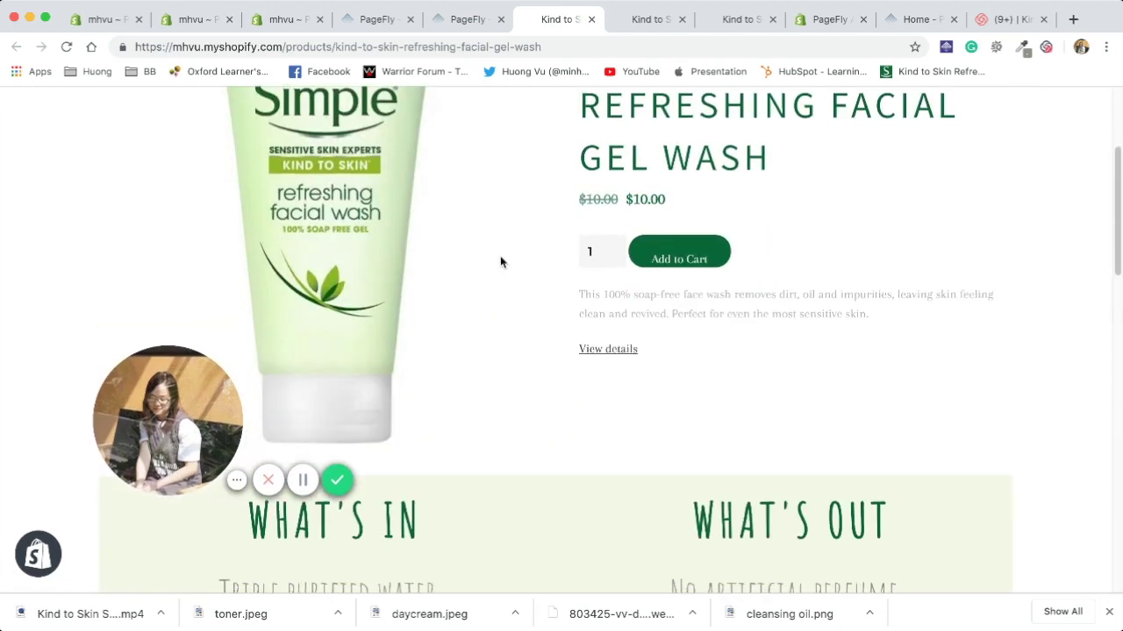